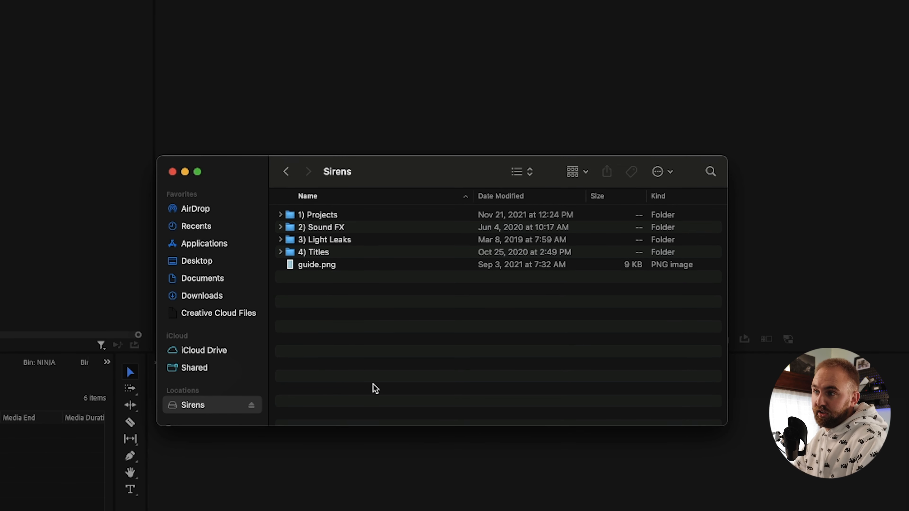
Step: Browse the 1) Projects folder into the wedding project's folder and examine its FINISHED, Footage, Music and Project subfolders
double_click(311, 214)
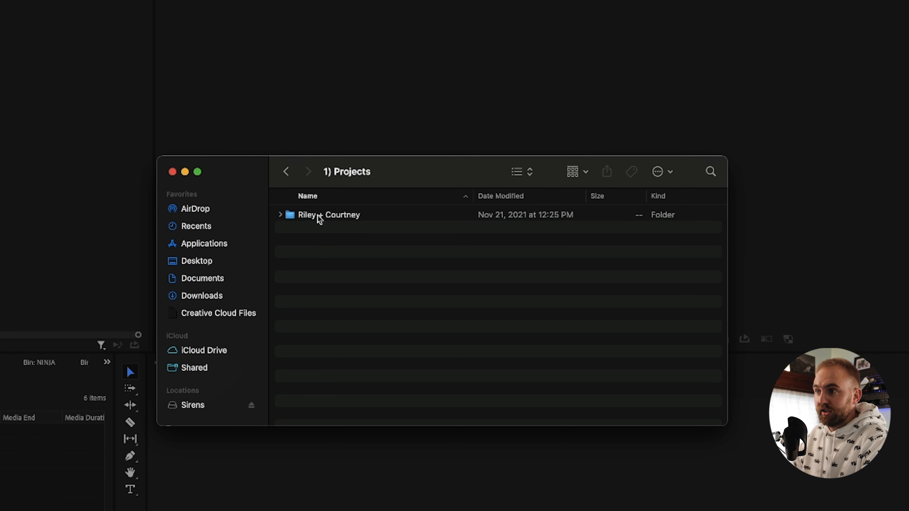
left_click(286, 171)
double_click(300, 214)
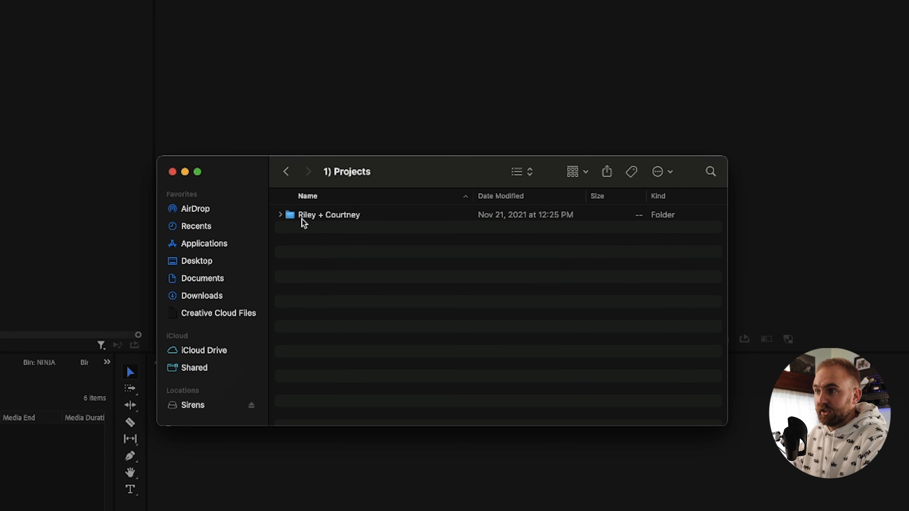
double_click(321, 215)
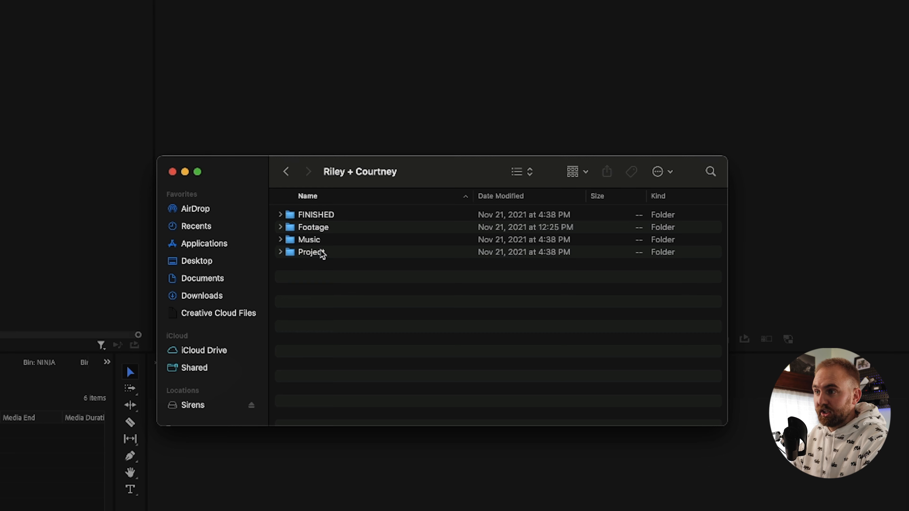
left_click(286, 172)
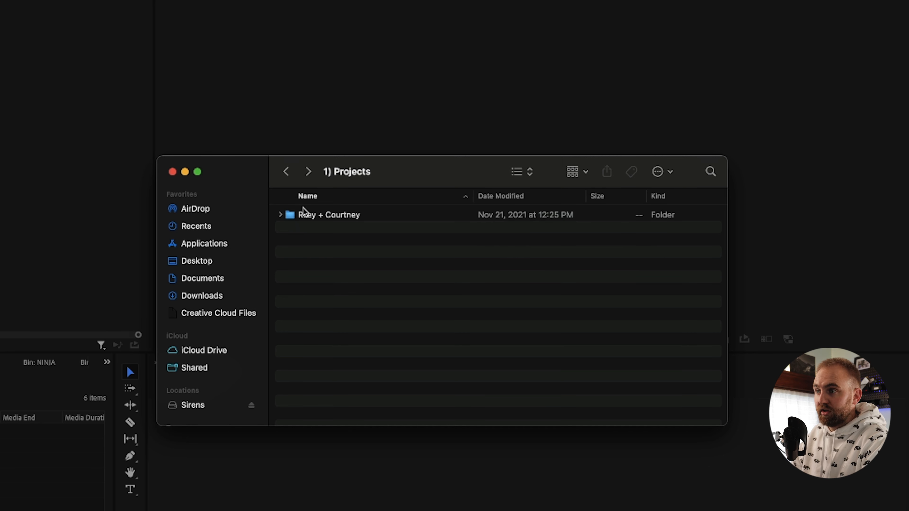
double_click(305, 214)
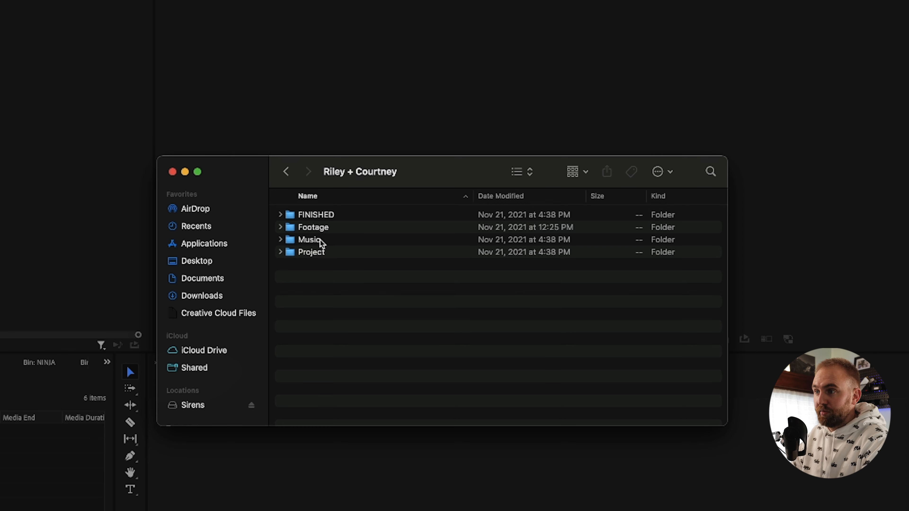
right_click(323, 214)
key("Escape")
left_click(323, 214)
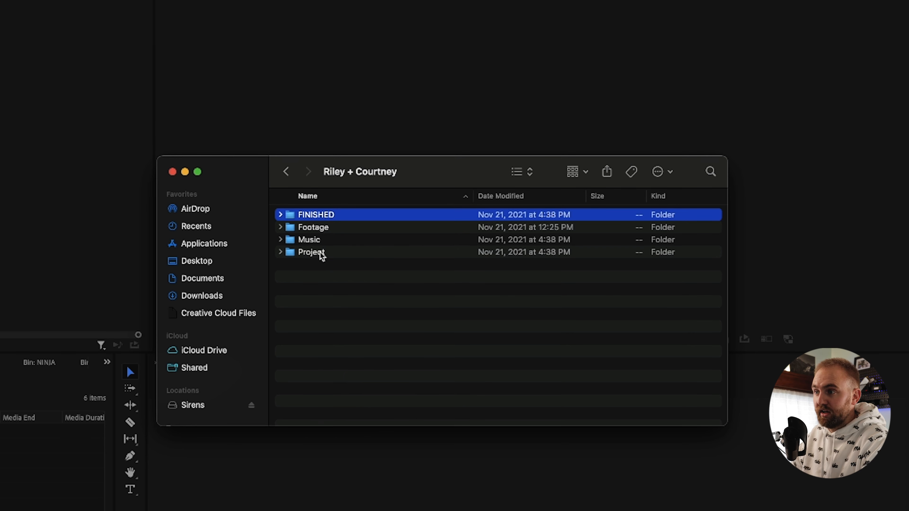
double_click(320, 253)
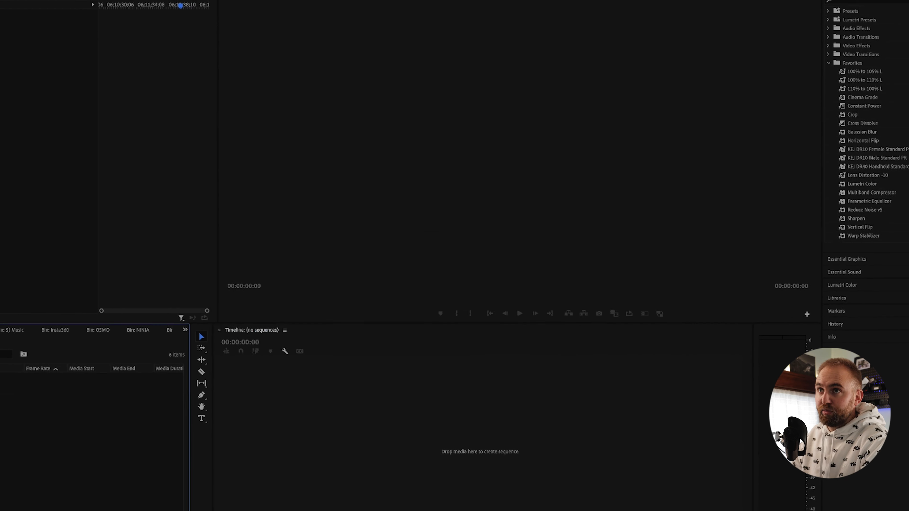
Step: In Premiere Pro, try setting up a new project located in the wedding project's Project folder on the Sirens drive
left_click(46, 4)
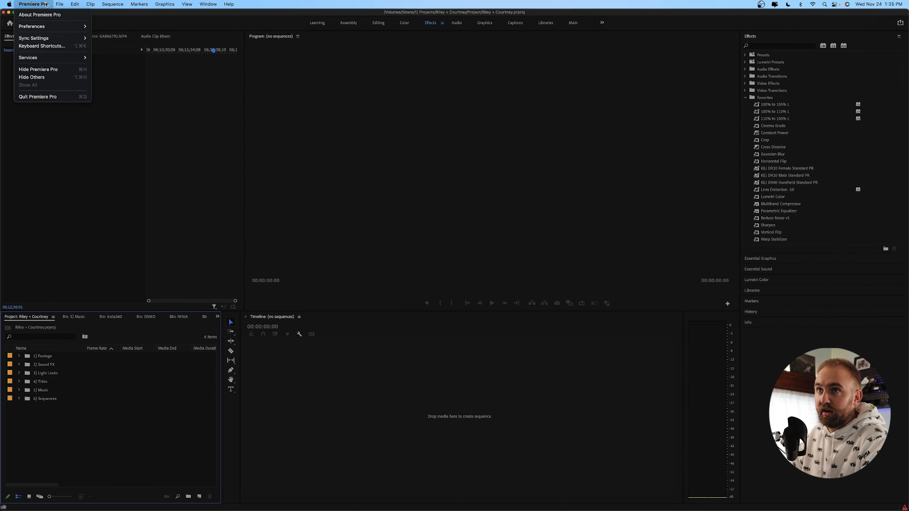
left_click(46, 4)
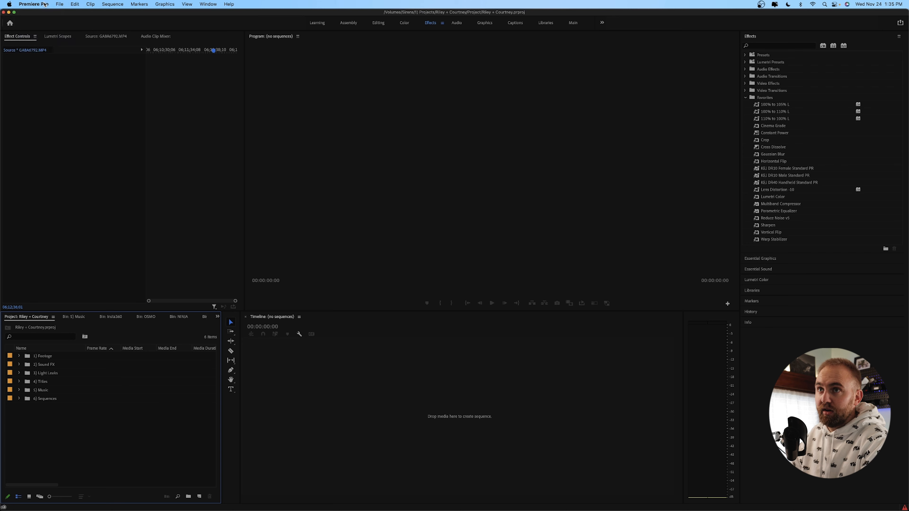
left_click(59, 4)
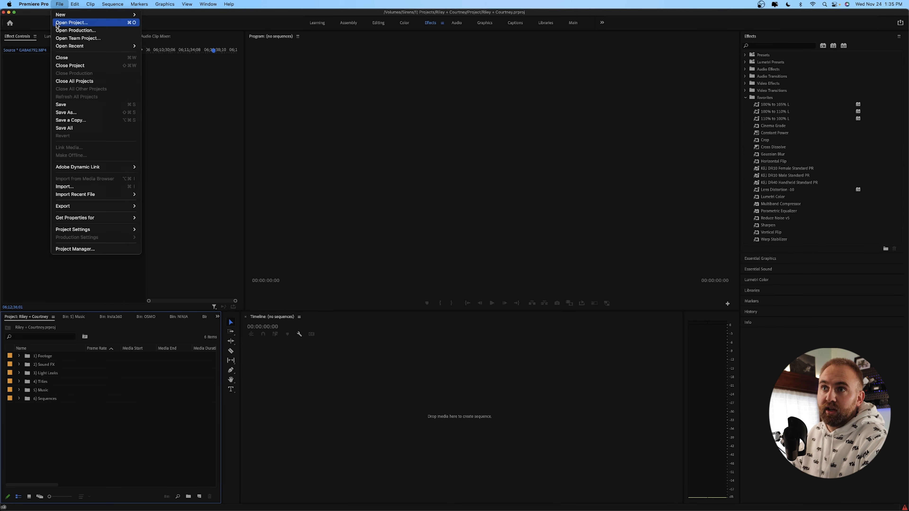
mouse_move(63, 15)
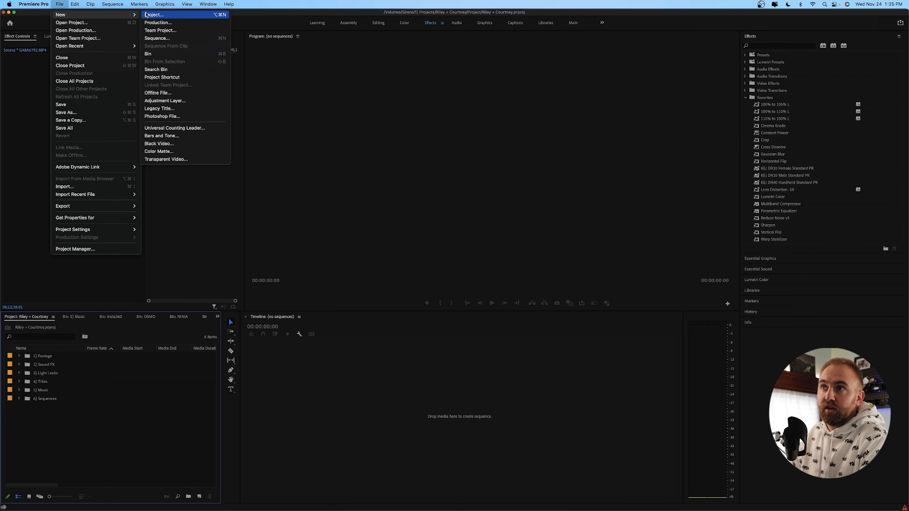
left_click(154, 15)
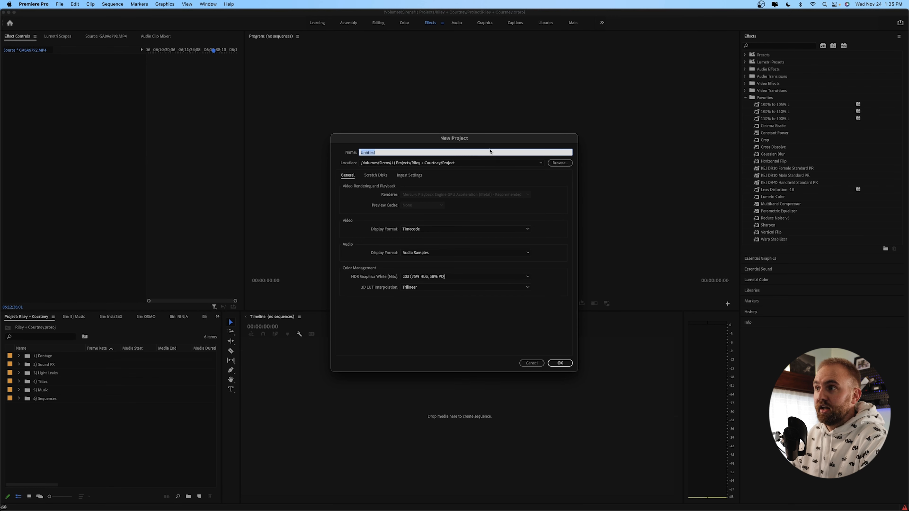
left_click(563, 163)
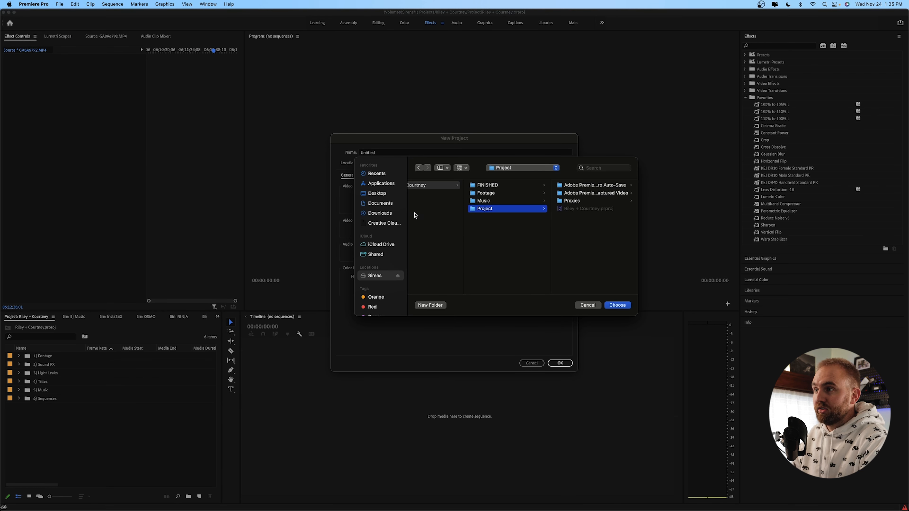
left_click(384, 275)
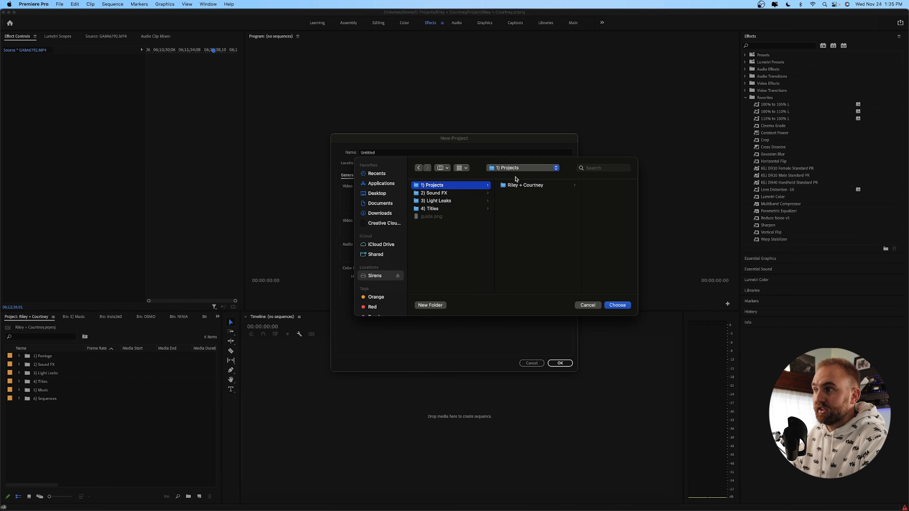
left_click(520, 185)
left_click(575, 209)
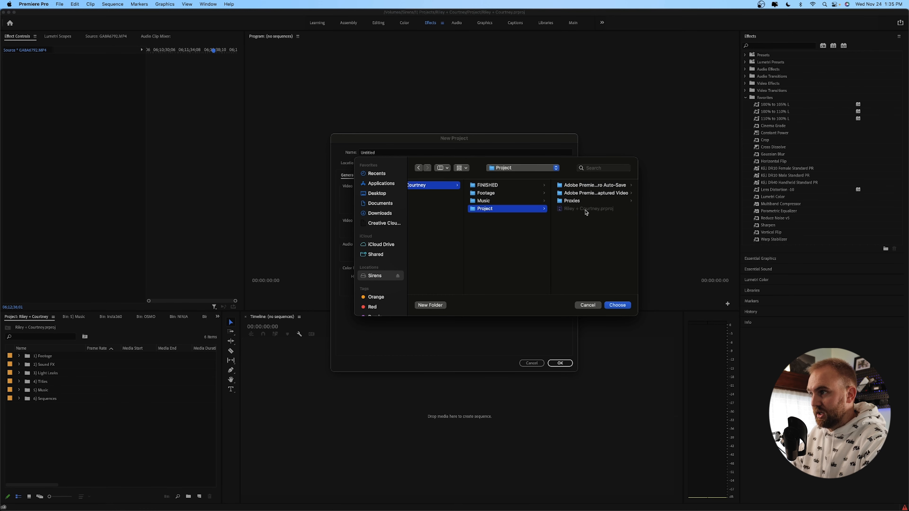
left_click(595, 304)
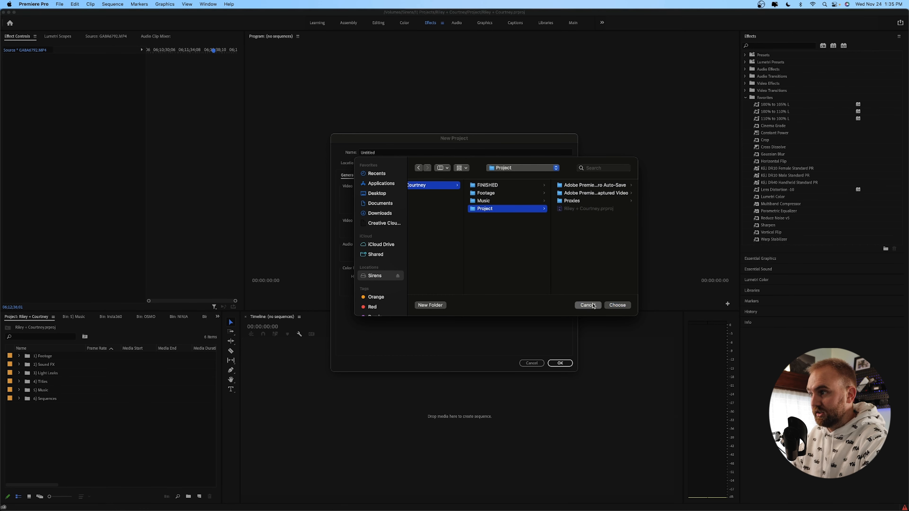
left_click(531, 363)
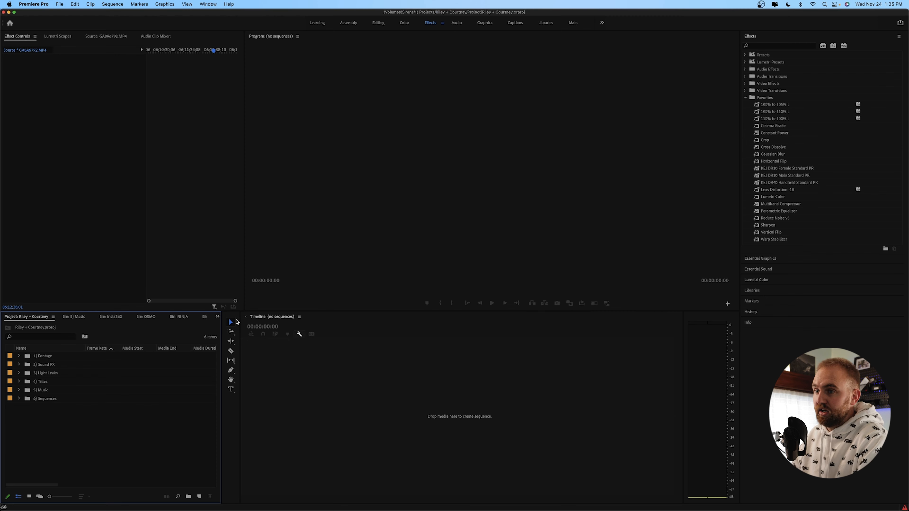
left_click(50, 357)
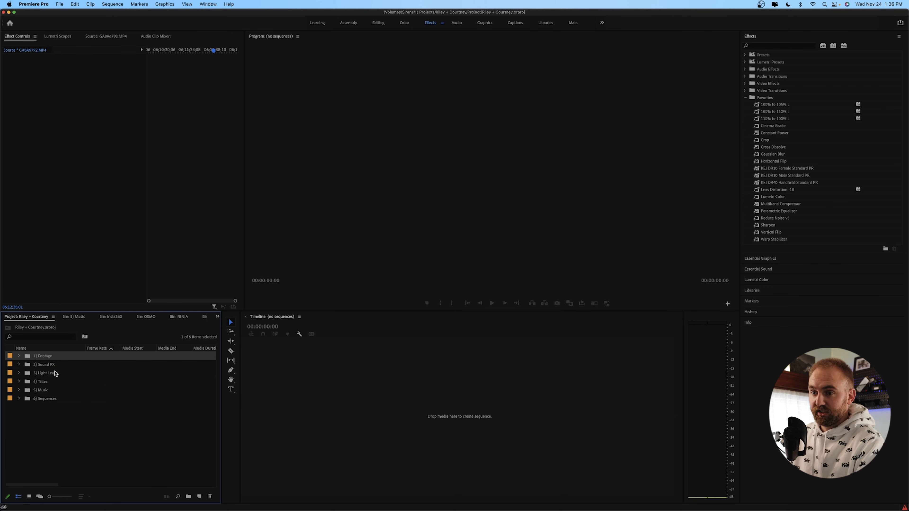
left_click(40, 366)
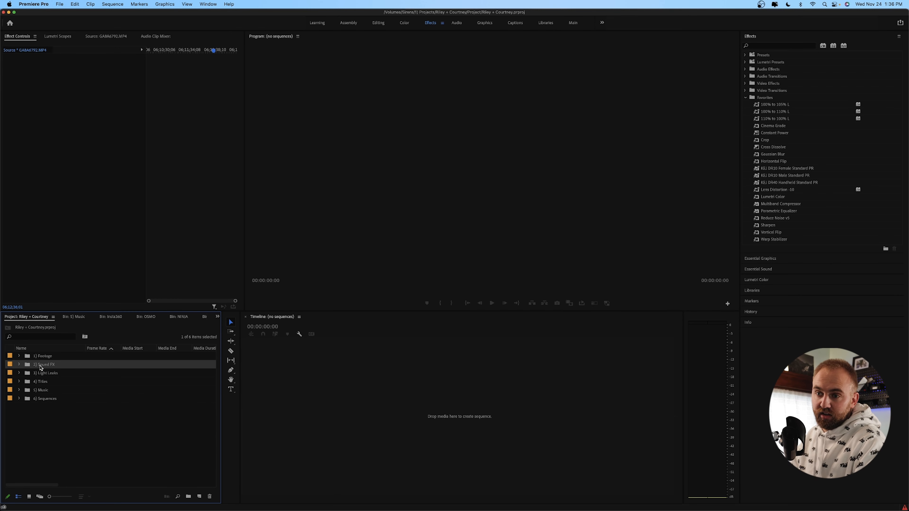
left_click(64, 390, "shift")
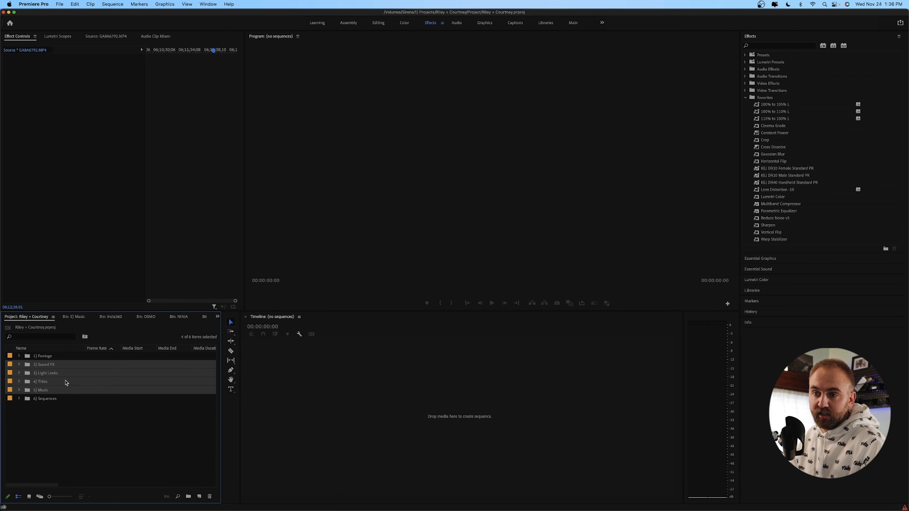
left_click(66, 381, "shift")
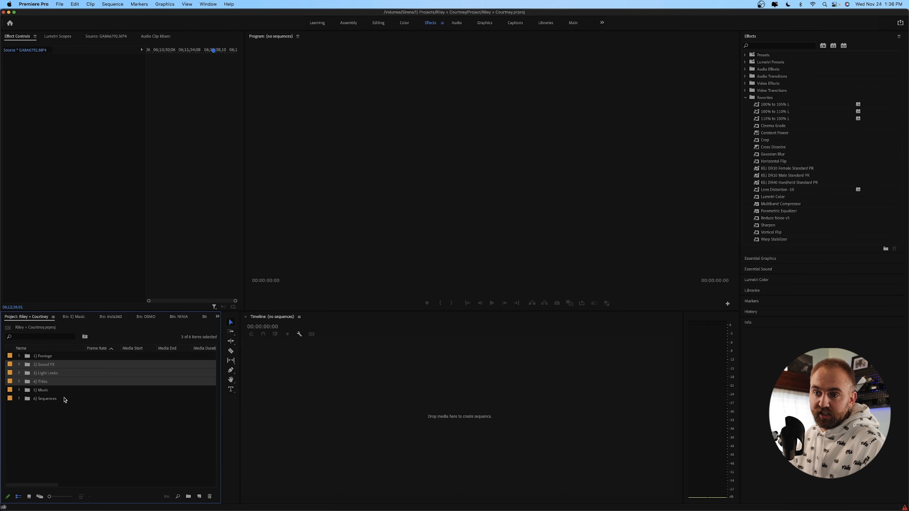
Step: Create a new bin named "1) footage" at the project's top level and open it
right_click(66, 425)
left_click(59, 421)
left_click(188, 497)
type("1) footage")
left_click(117, 429)
left_click(92, 411)
double_click(92, 411)
Step: Start importing into the footage bin, select the Audio through OSMO folders inside Footage, and cancel the import
right_click(40, 393)
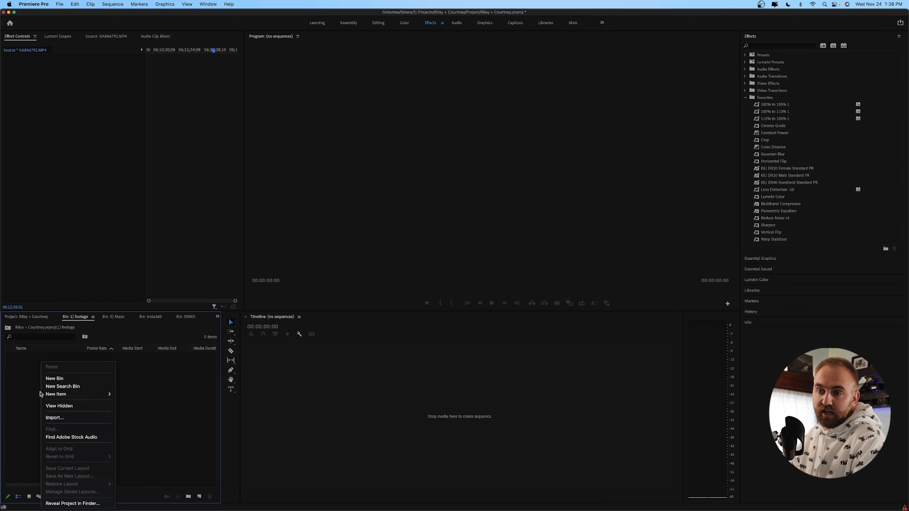
left_click(74, 419)
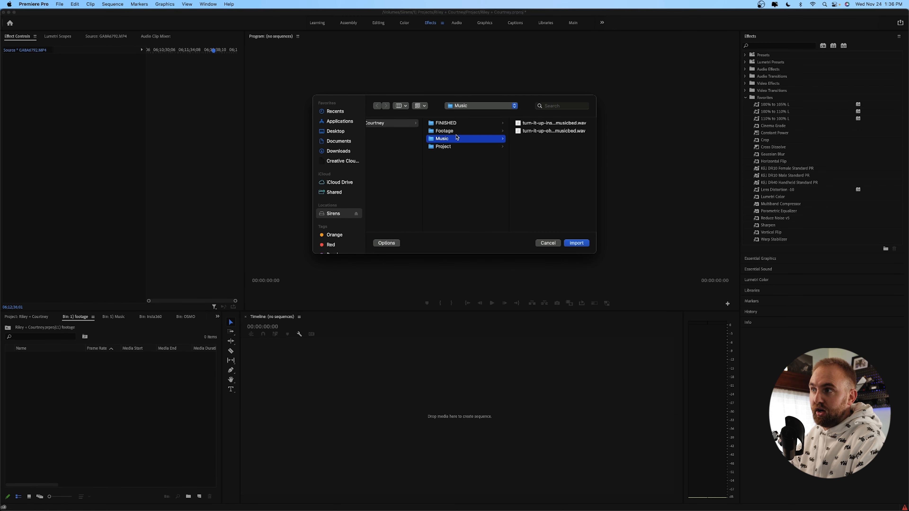
left_click(457, 132)
left_click(526, 124)
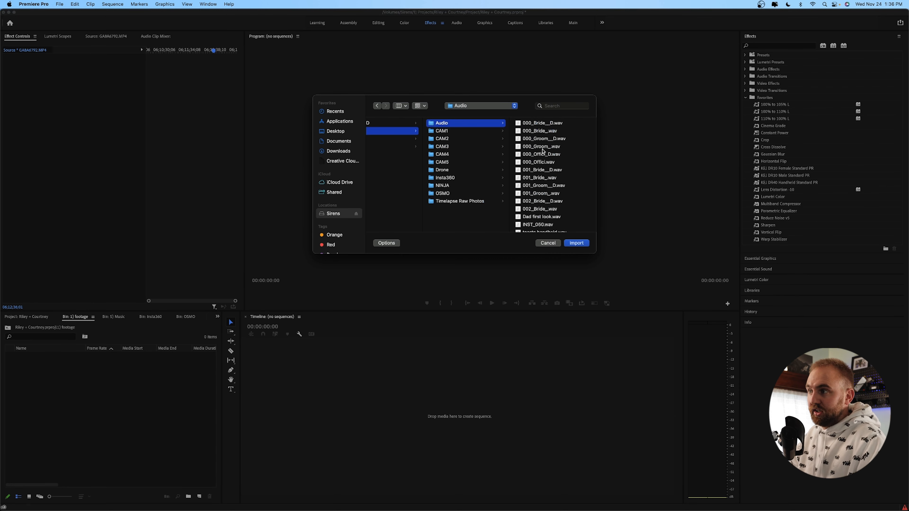
left_click(460, 194, "shift")
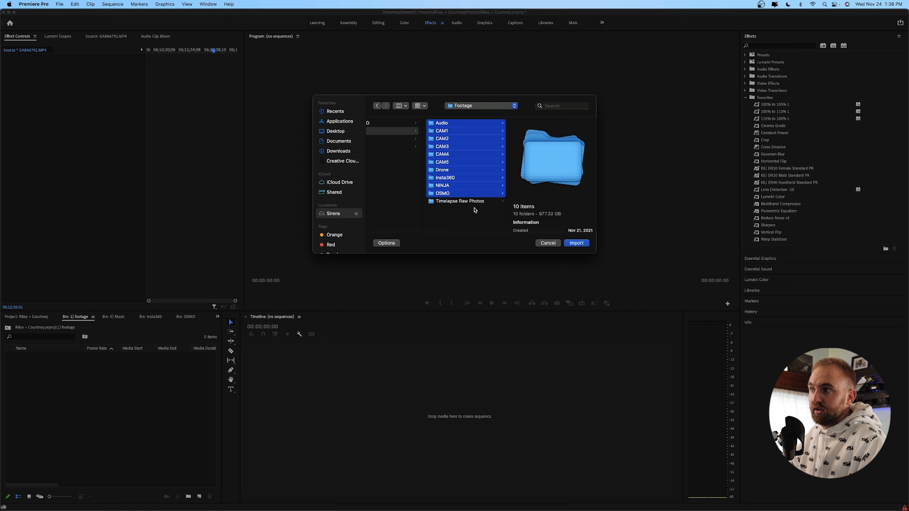
left_click(549, 244)
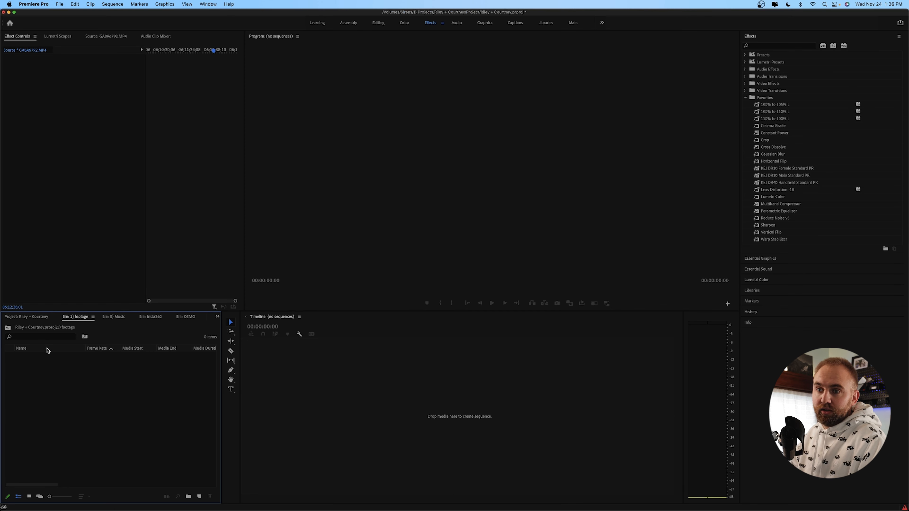
Step: Return to the project's top level and delete the duplicate "1) footage" bin
left_click(8, 328)
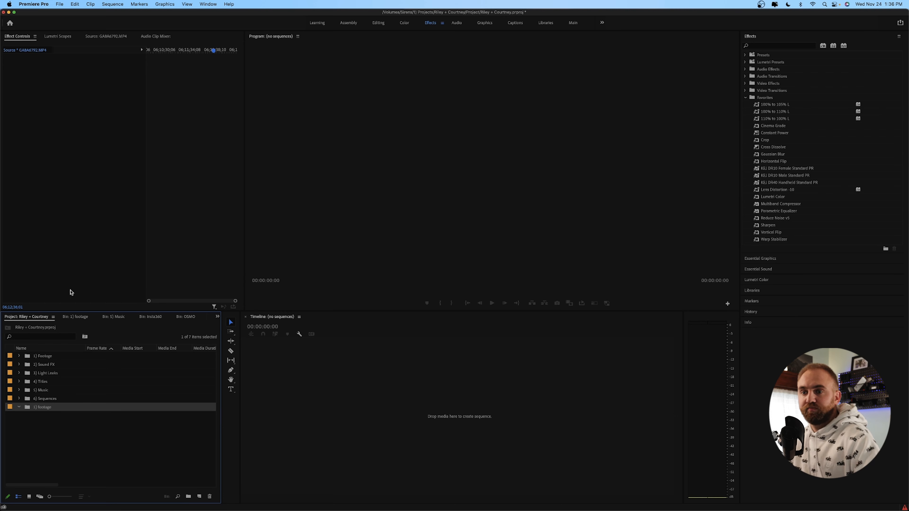
right_click(57, 413)
left_click(81, 285)
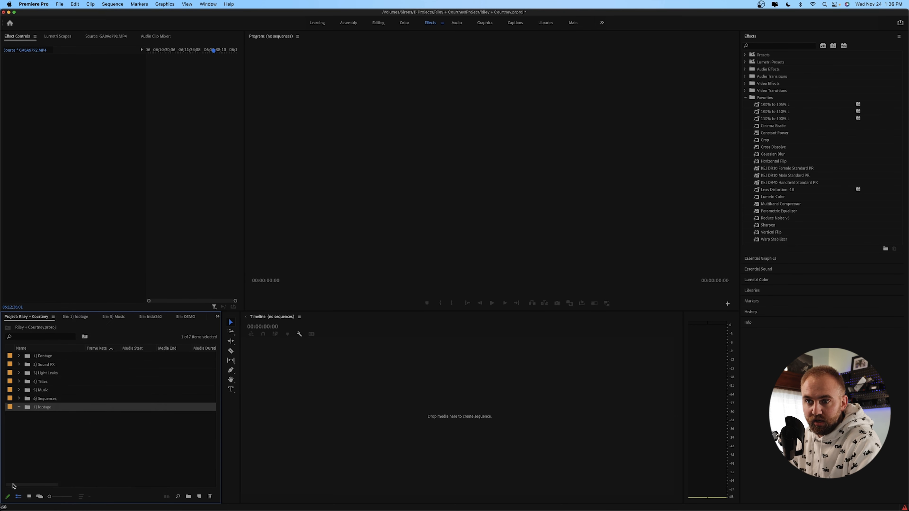
Step: Go through the project's top-level bins one by one, from Footage to Sequences, to examine the numbered structure
left_click(43, 358)
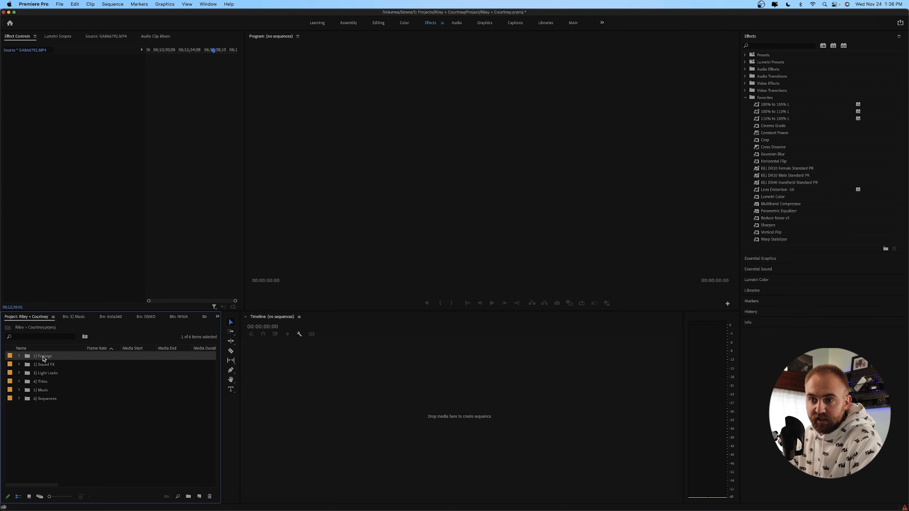
left_click(42, 365)
left_click(43, 373)
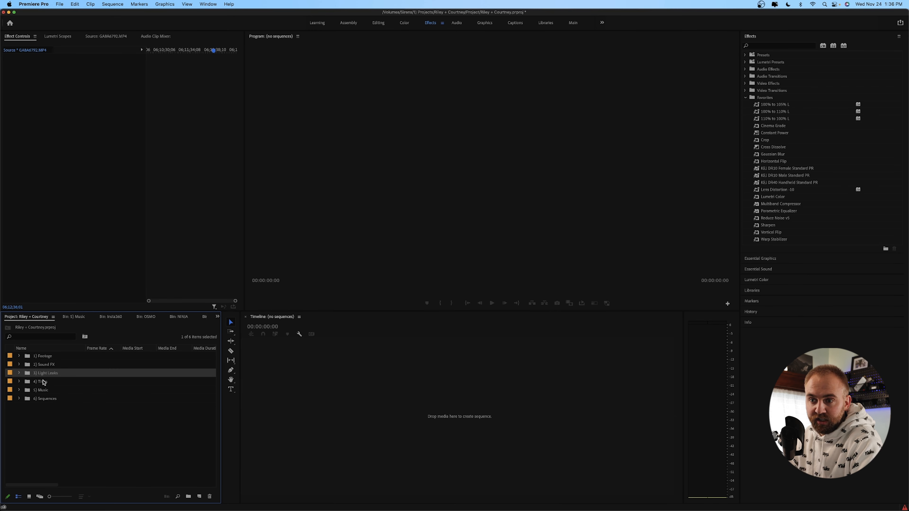
left_click(44, 381)
left_click(43, 390)
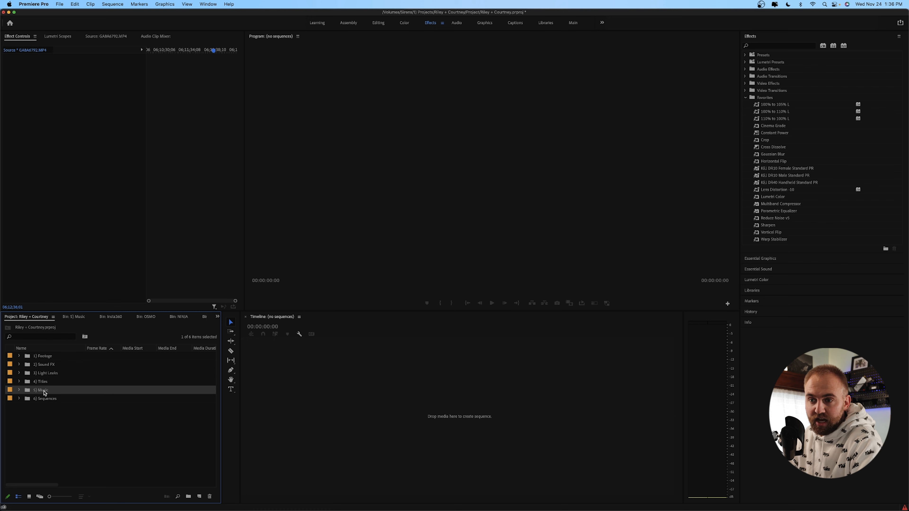
left_click(48, 398)
left_click(49, 391)
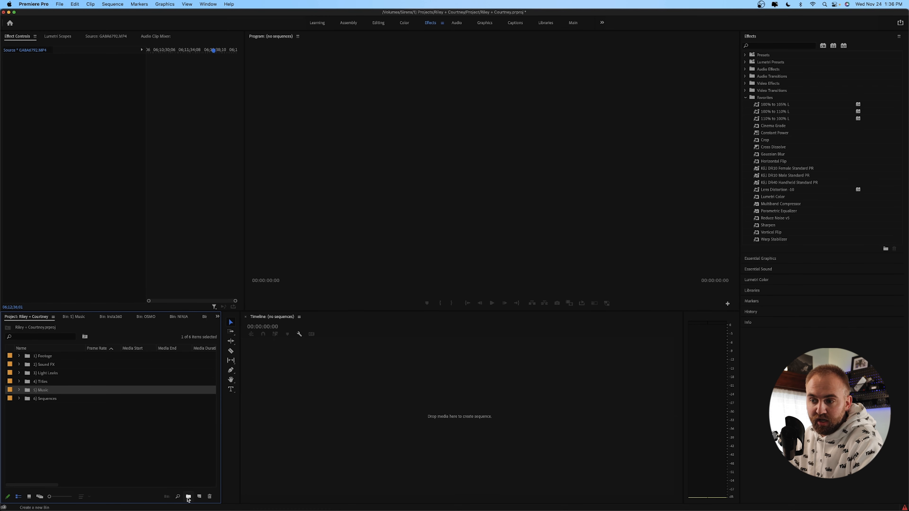
Step: Open the 5) Music bin to view its tracks and return to the project's top level
left_click(35, 390)
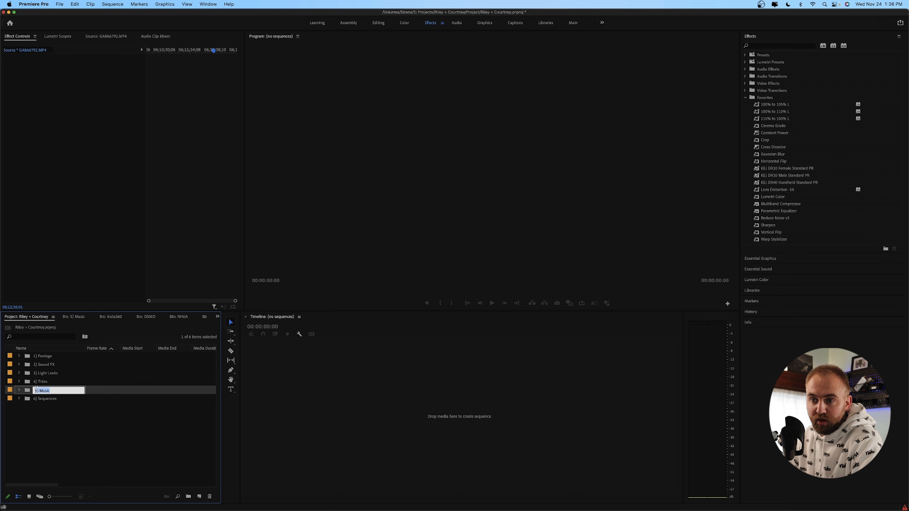
double_click(99, 391)
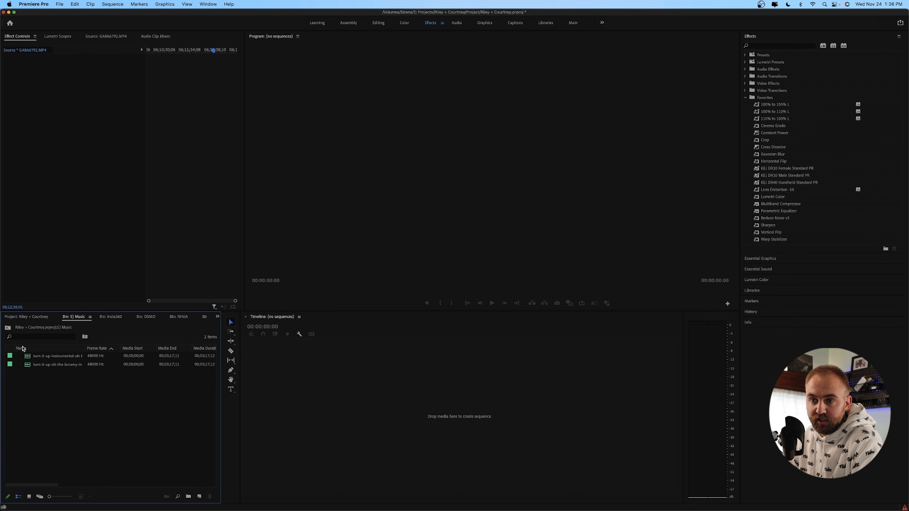
left_click(8, 328)
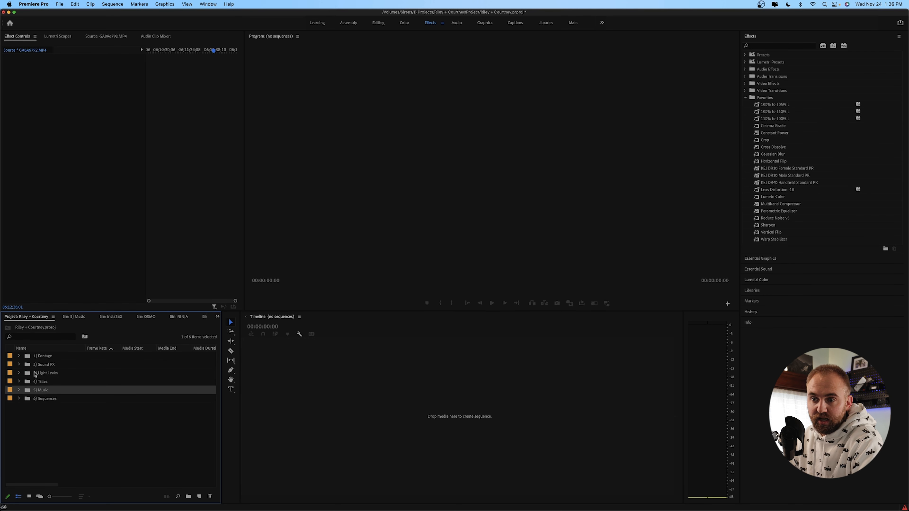
Step: Open the 6) Sequences bin and start a new sequence with the custom 4k preset
left_click(48, 400)
left_click(48, 411)
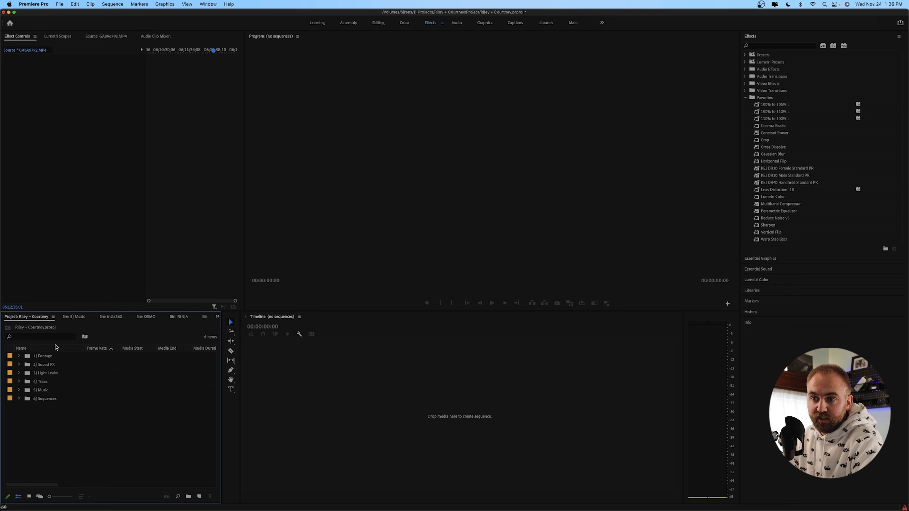
double_click(49, 399)
right_click(42, 375)
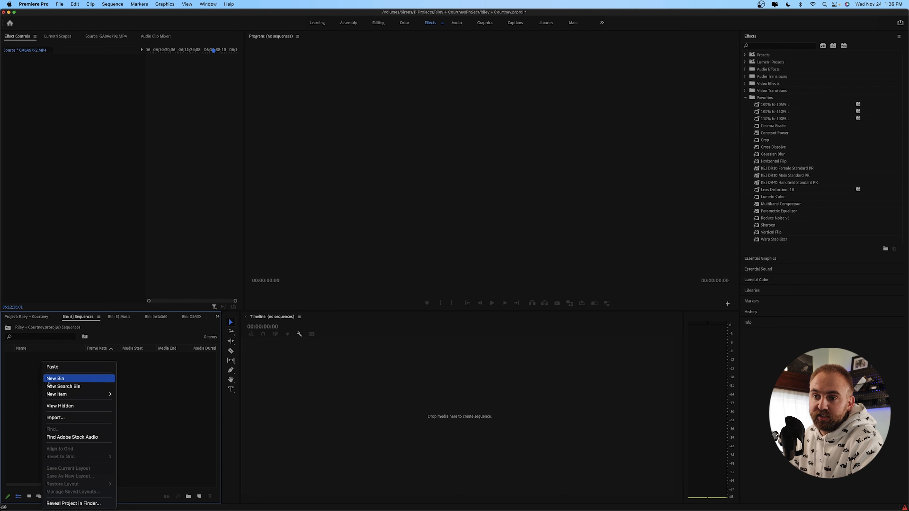
mouse_move(86, 394)
left_click(128, 394)
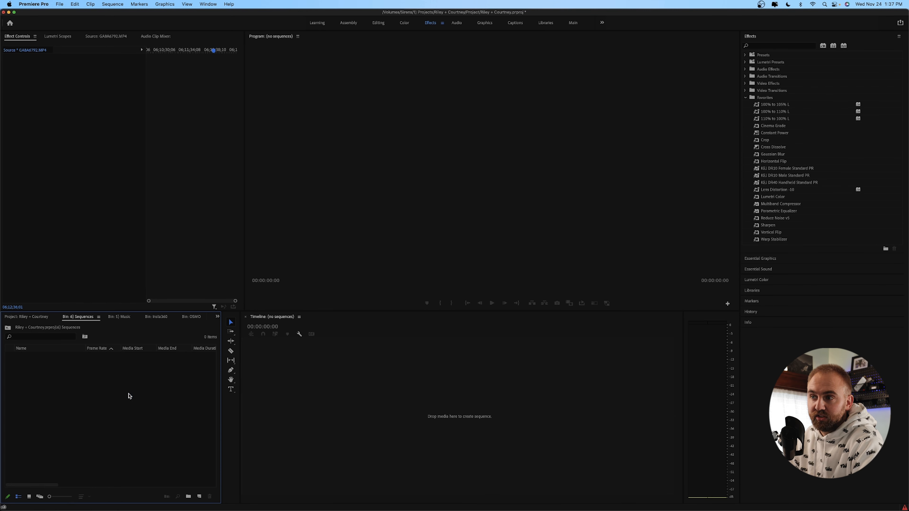
scroll(379, 286, "down", 1)
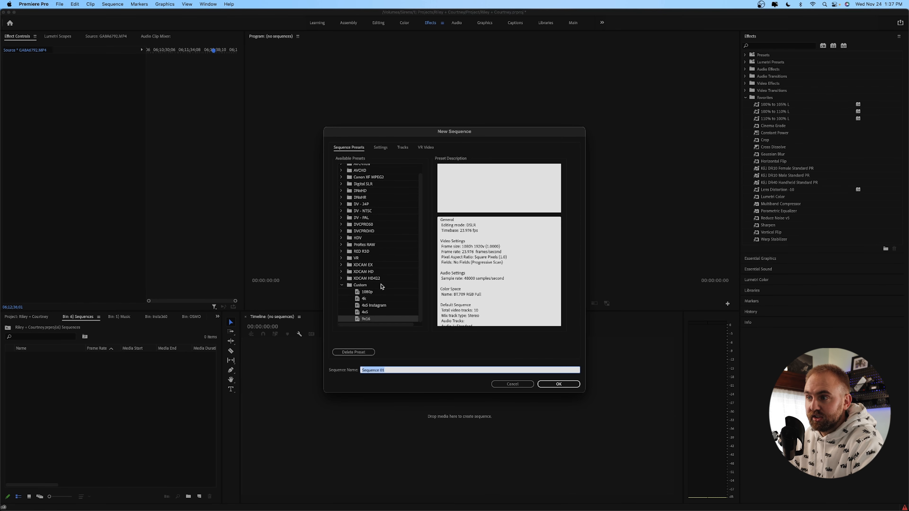
left_click(371, 299)
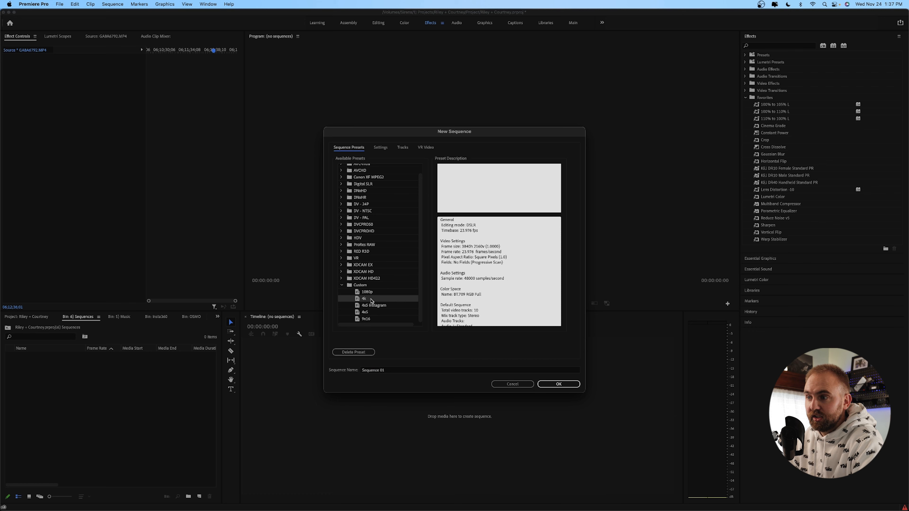
left_click(390, 371)
triple_click(389, 370)
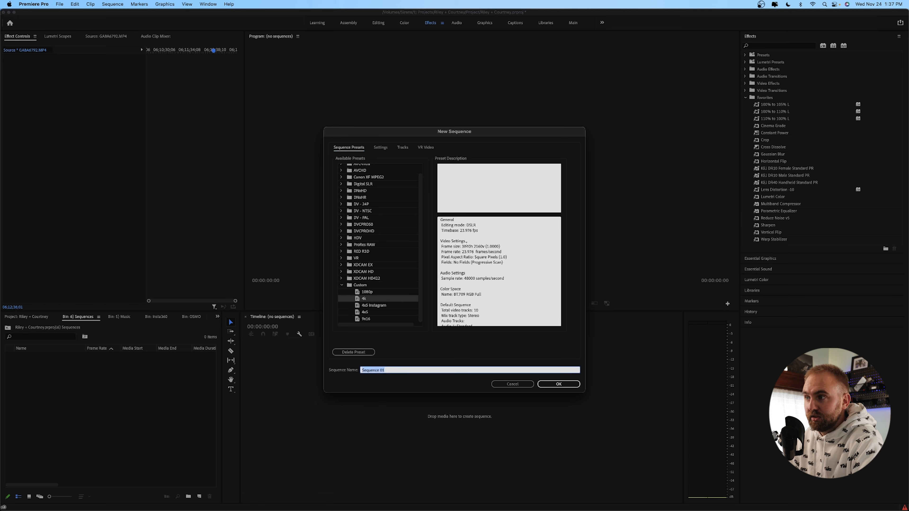
Step: Choose the Digital SLR preset DSLR 1080p24 for the new sequence and open its frame size settings
scroll(394, 243, "up", 1)
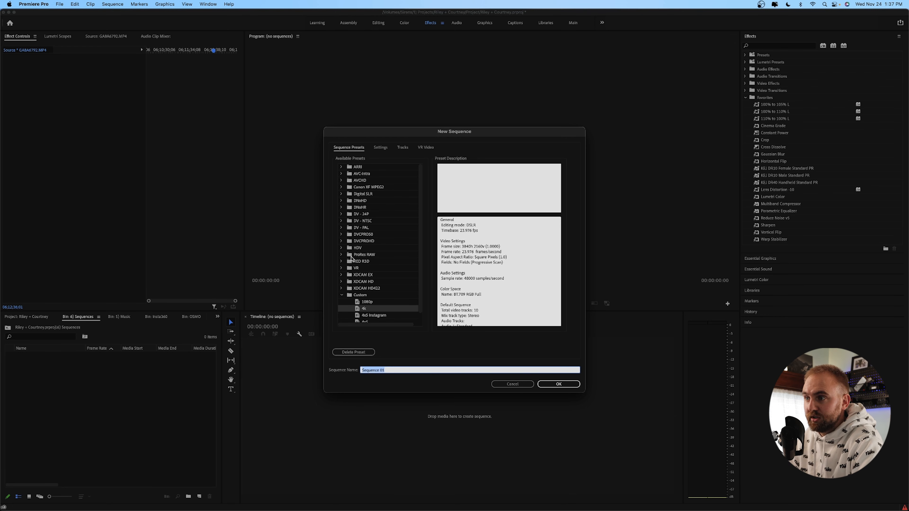
left_click(341, 195)
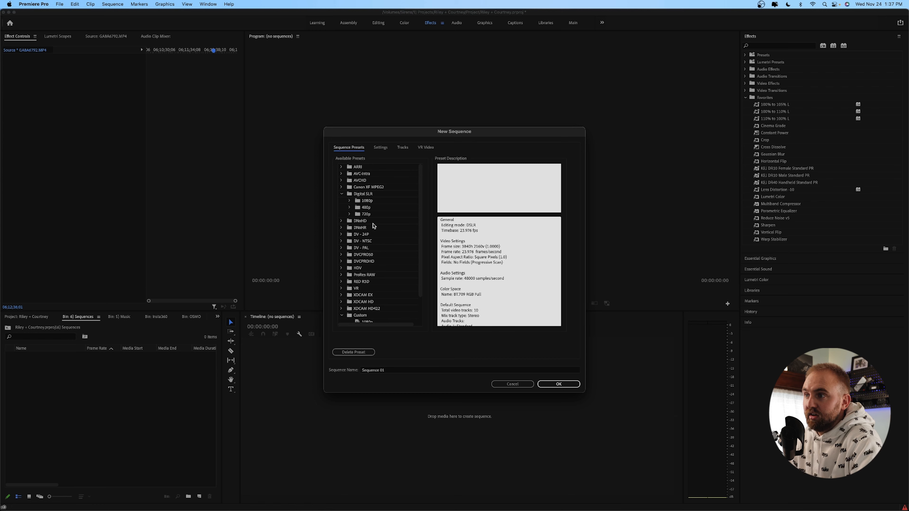
left_click(350, 201)
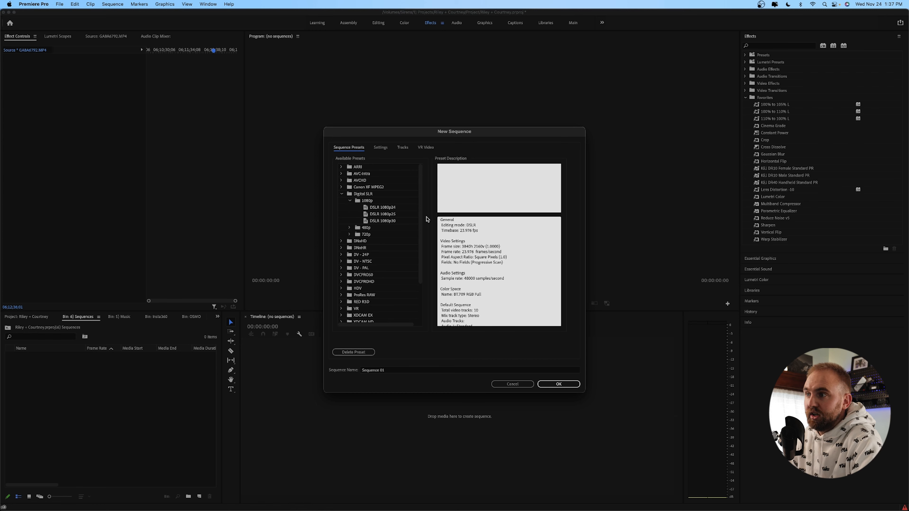
left_click(388, 210)
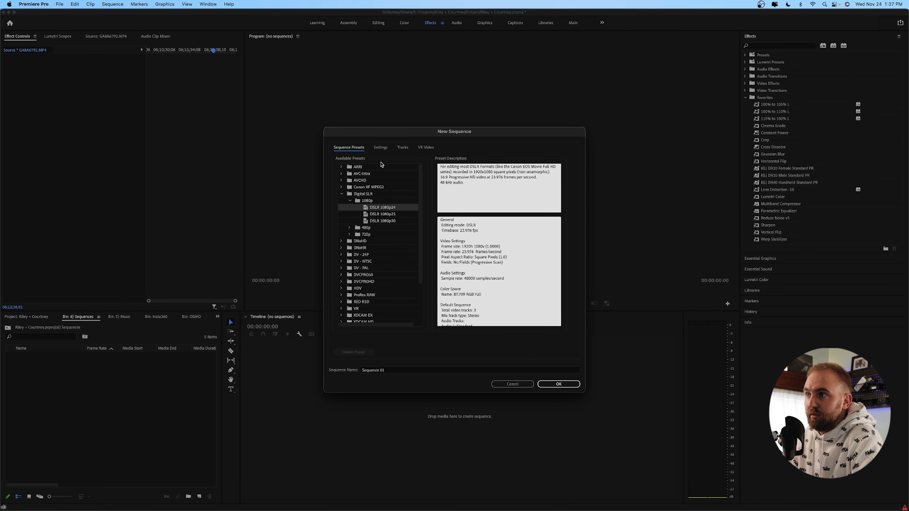
left_click(380, 148)
left_click(404, 190)
left_click(440, 189)
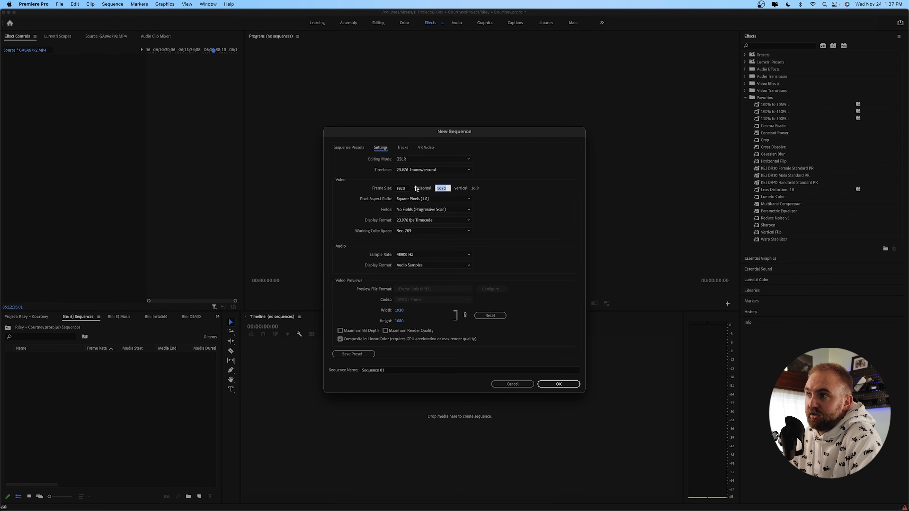
Step: Apply the custom 4k preset to the new sequence and name it Ceremony
left_click(350, 149)
scroll(383, 286, "up", 5)
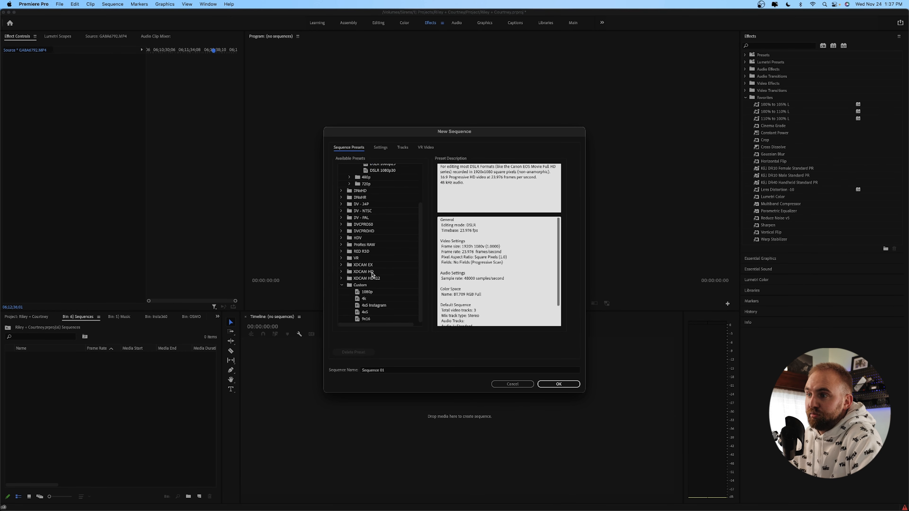
left_click(407, 370)
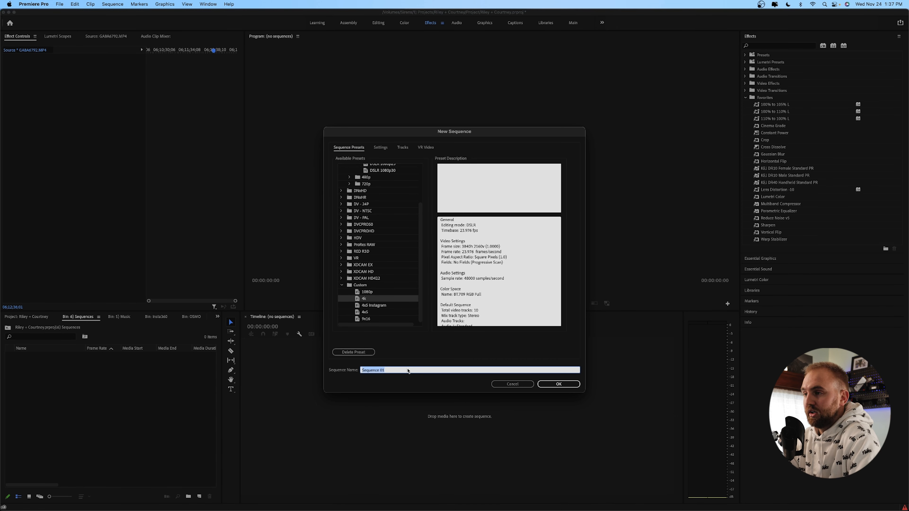
type("c")
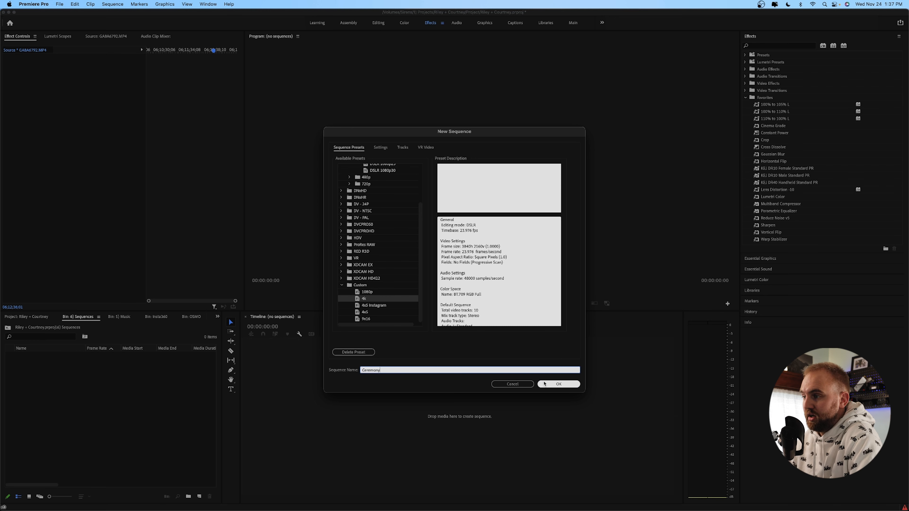
Step: Give the Ceremony sequence 20 video tracks and 20 audio tracks, and create it
left_click(402, 148)
left_click(399, 167)
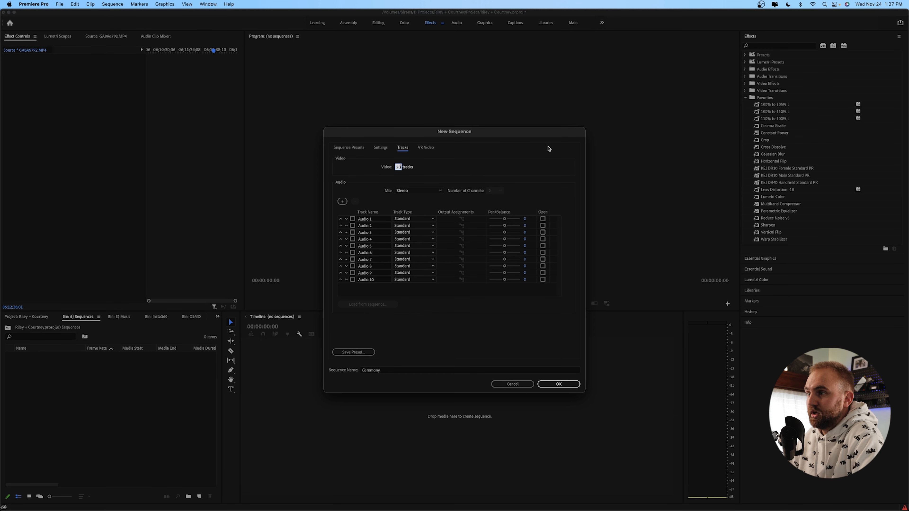
left_click(342, 201)
left_click(342, 202)
left_click(342, 202)
left_click(342, 201)
left_click(342, 202)
left_click(342, 201)
left_click(342, 201)
left_click(342, 201)
left_click(342, 202)
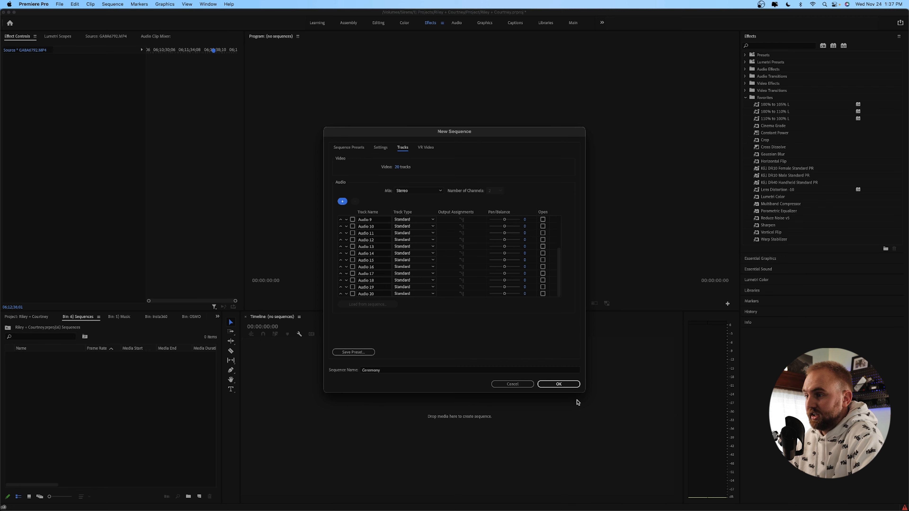
left_click(570, 385)
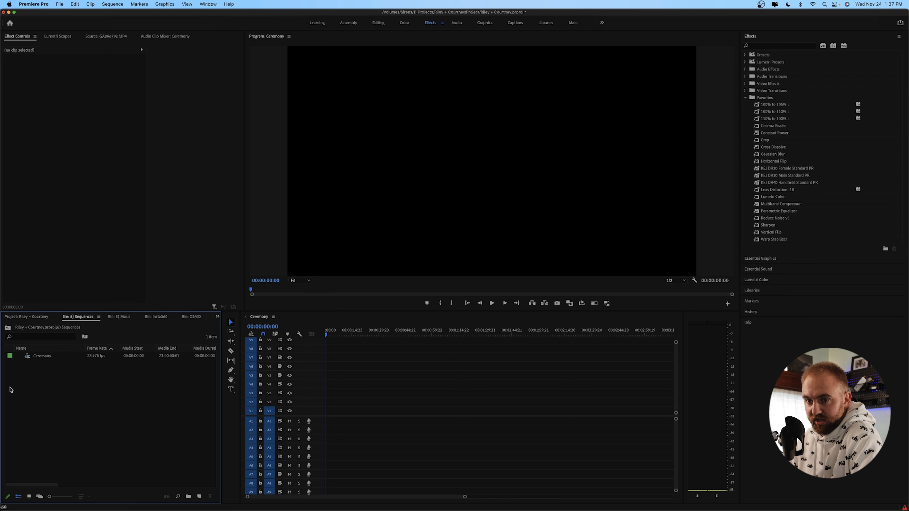
Step: Start another new sequence in the Sequences bin with the custom 4k preset and name it Toasts
right_click(27, 374)
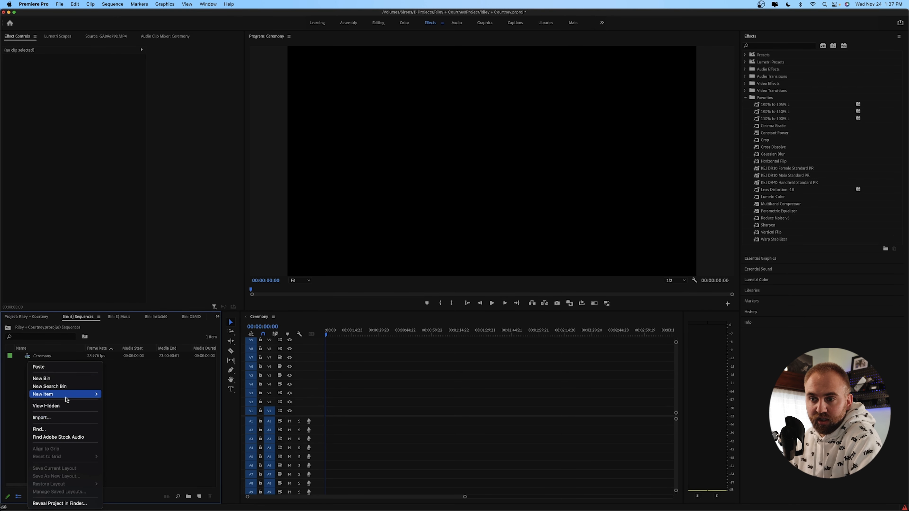
mouse_move(64, 394)
key("Return")
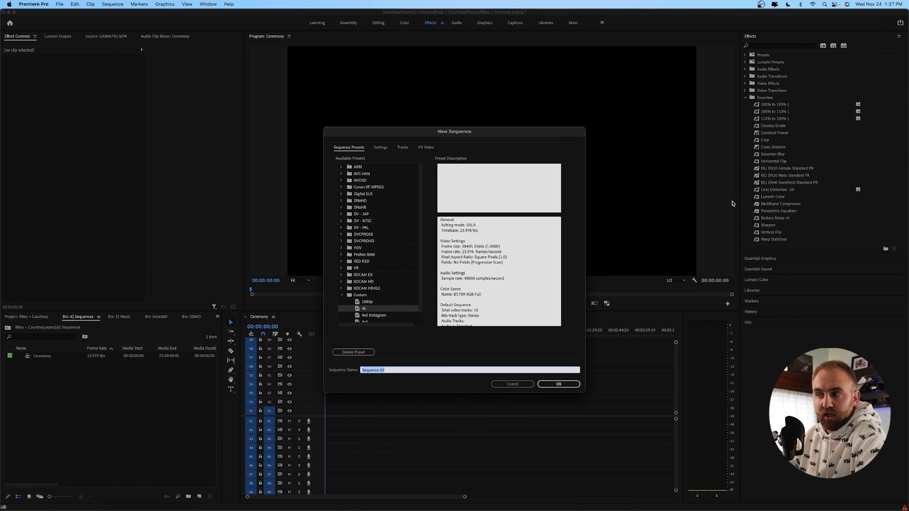
type("Toa")
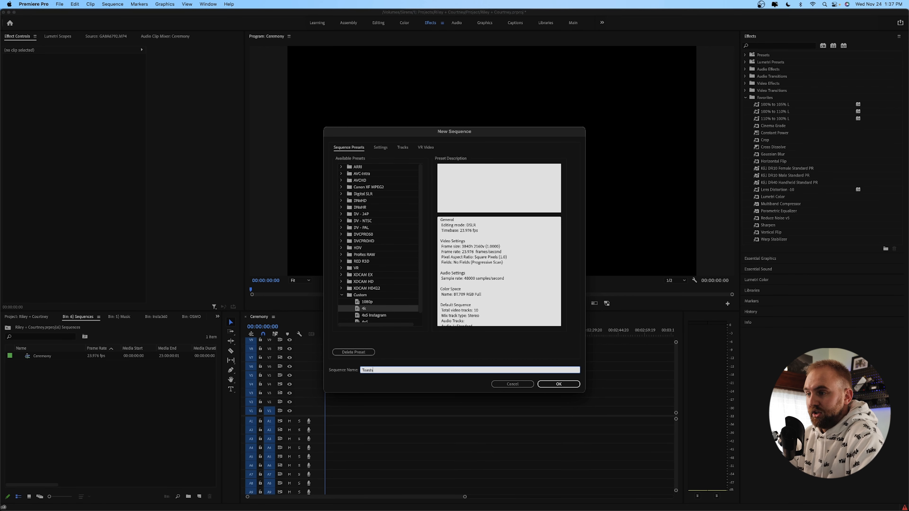
type("sts")
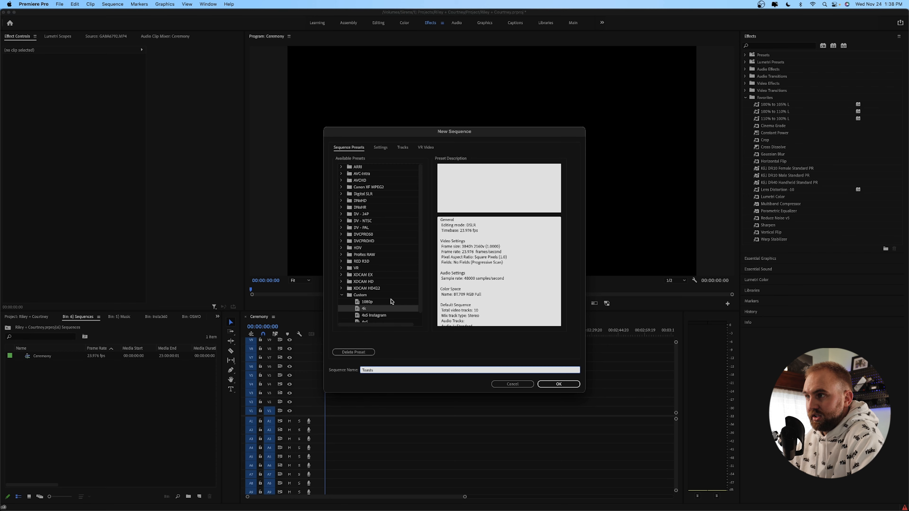
Step: Increase the Toasts sequence to 15 audio tracks, adjust its video track count, and create it
left_click(405, 150)
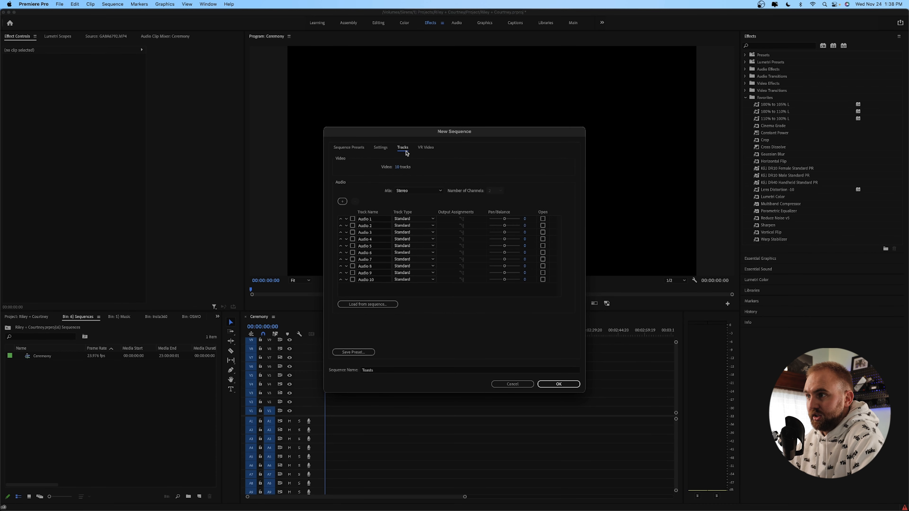
left_click(343, 202)
left_click(343, 202)
left_click(342, 201)
left_click(343, 201)
left_click(398, 167)
left_click(436, 166)
left_click(564, 388)
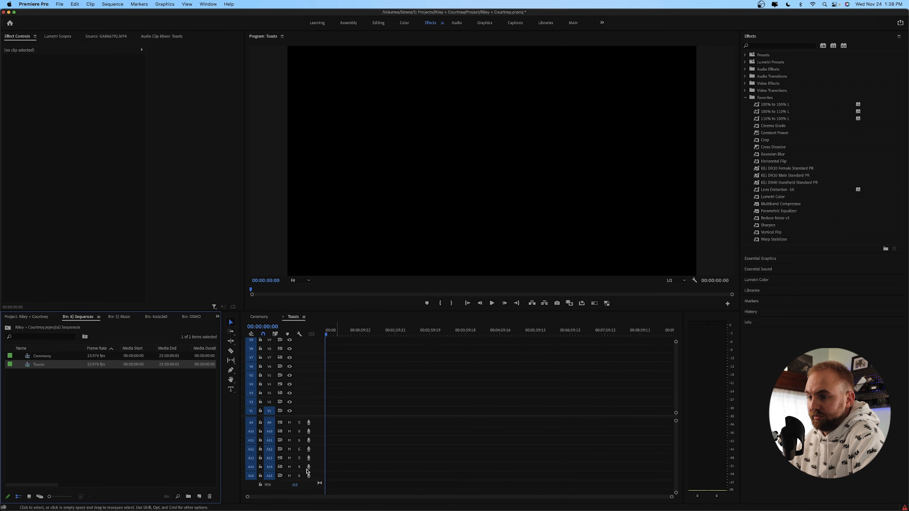
Step: Create a sequence named First Look in the Sequences bin with the custom 4k preset
right_click(43, 391)
mouse_move(104, 394)
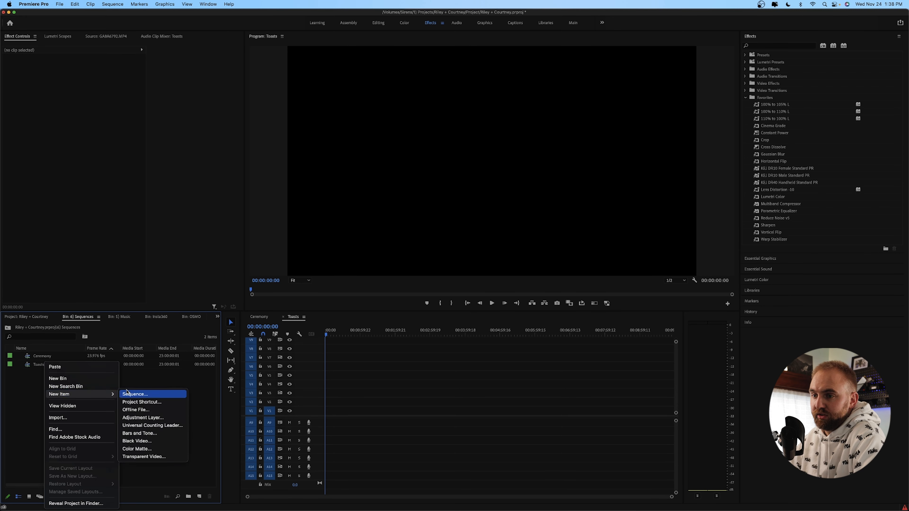
left_click(134, 394)
type("First Look")
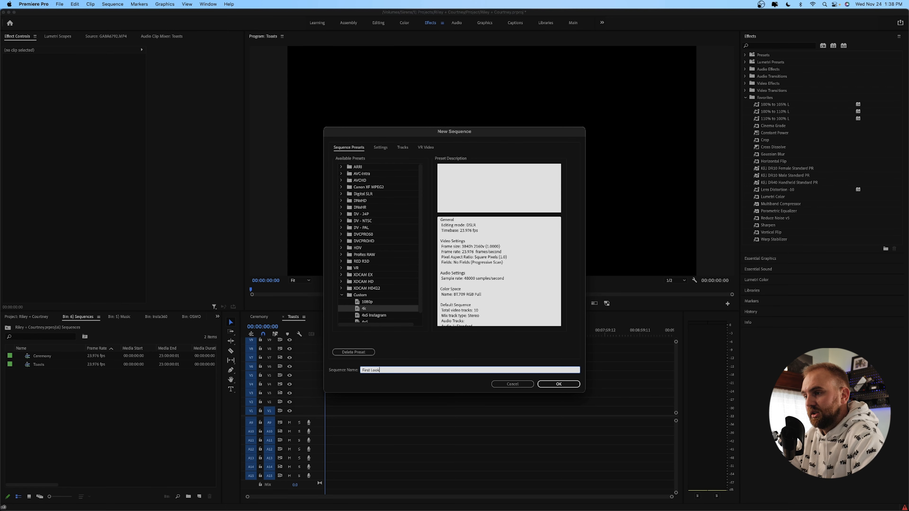
left_click(557, 384)
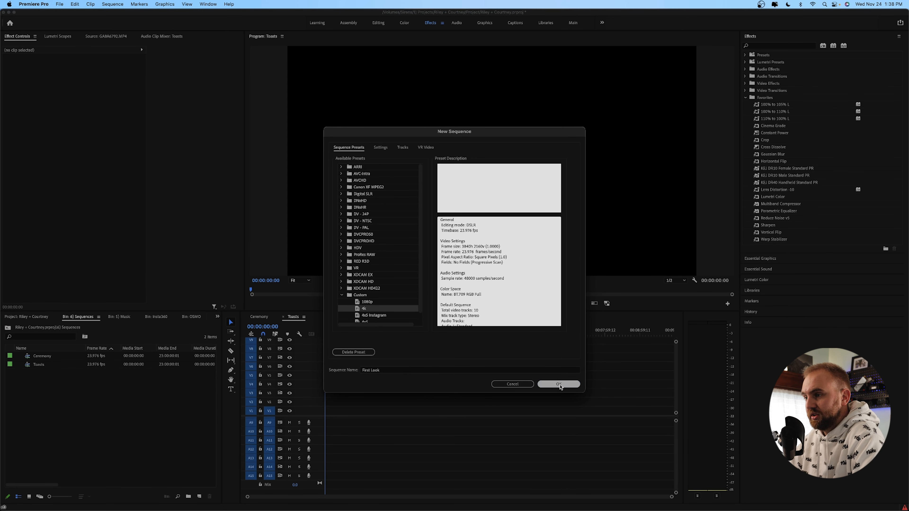
Step: Create a sequence named Teaser in the Sequences bin with the custom 4k preset
left_click(159, 401)
right_click(76, 399)
mouse_move(118, 393)
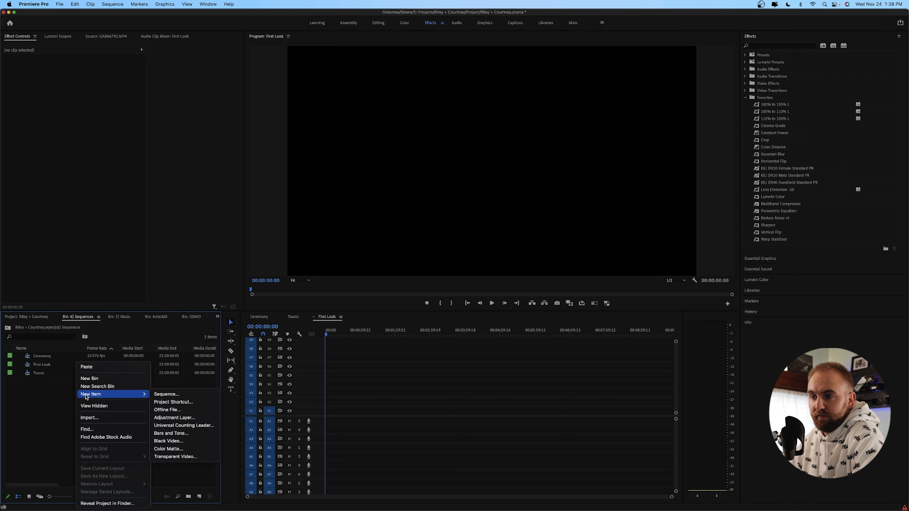
left_click(177, 396)
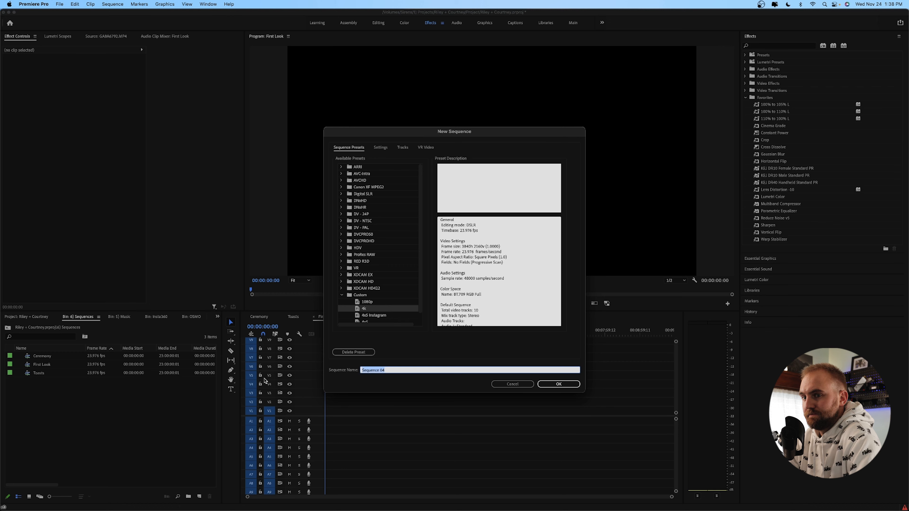
type("Teaser")
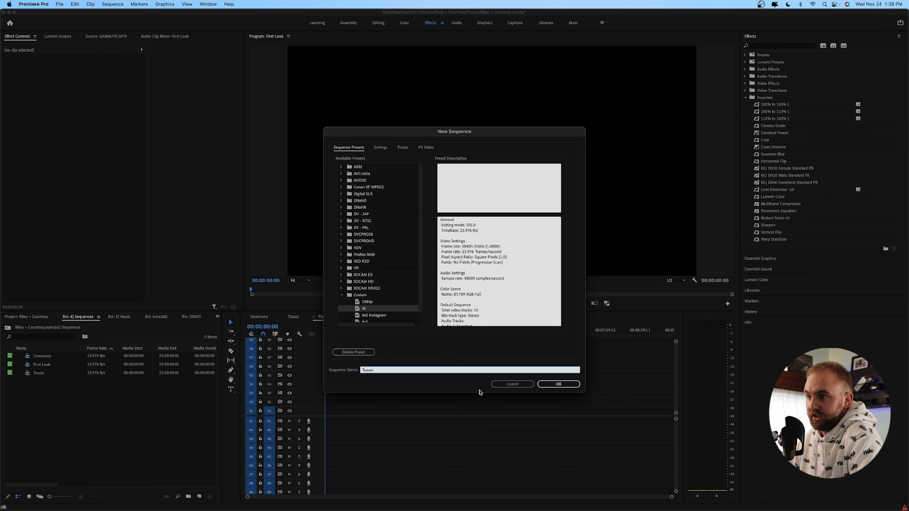
left_click(568, 385)
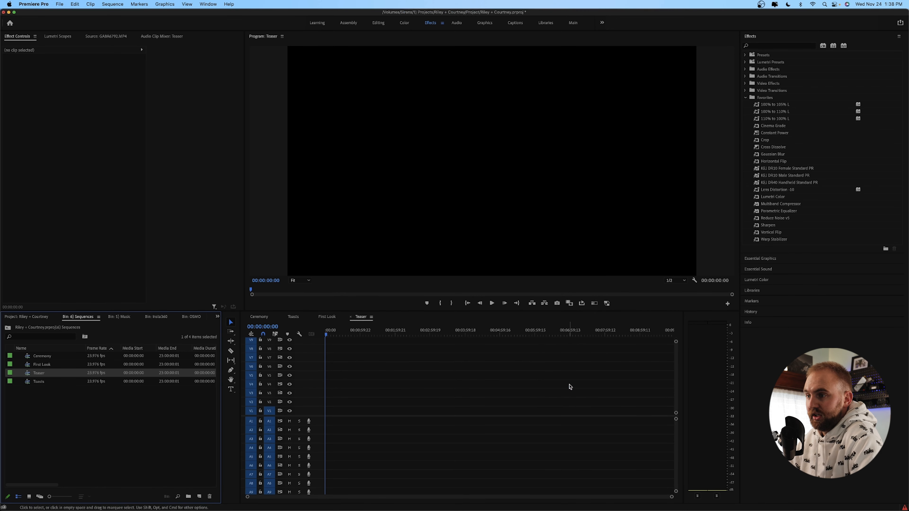
Step: Close the First Look sequence in the timeline and switch to the Ceremony sequence
left_click(314, 317)
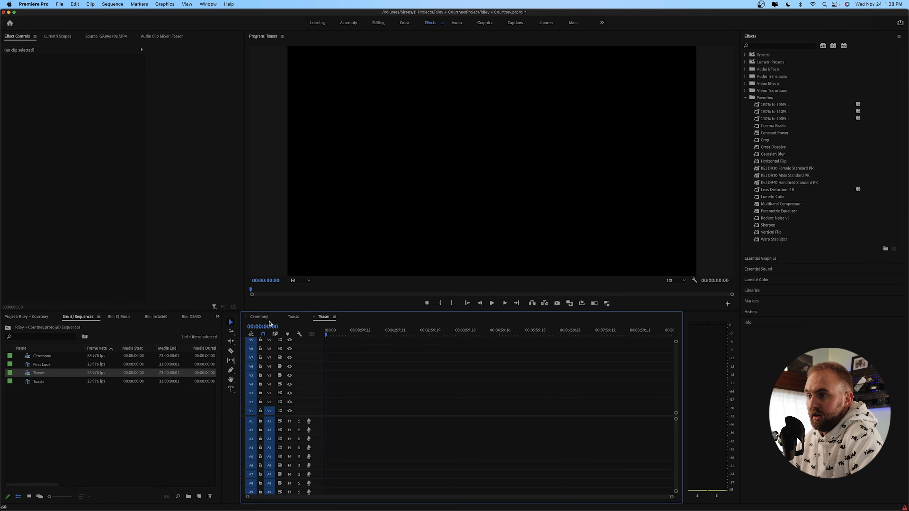
left_click(260, 317)
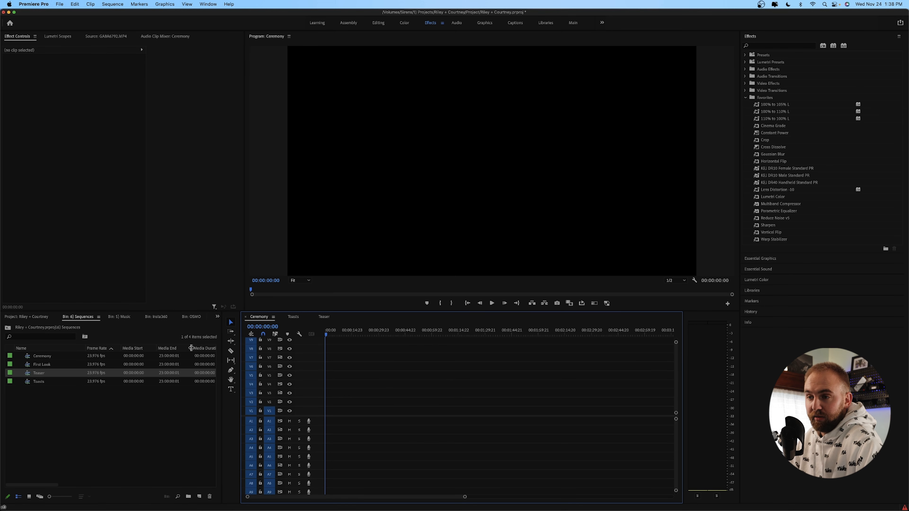
Step: Open the NINJA bin inside 1) Footage and show its clips as thumbnails
left_click(18, 317)
double_click(39, 357)
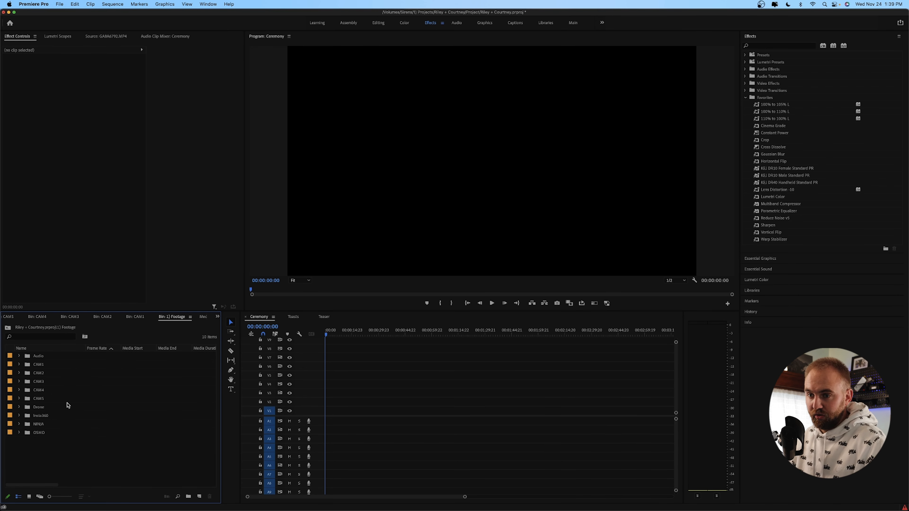
double_click(56, 424)
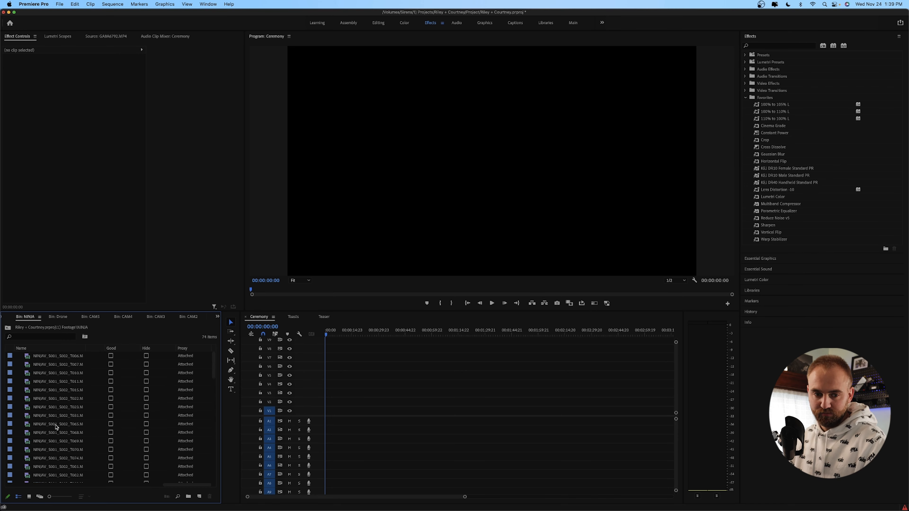
left_click(30, 497)
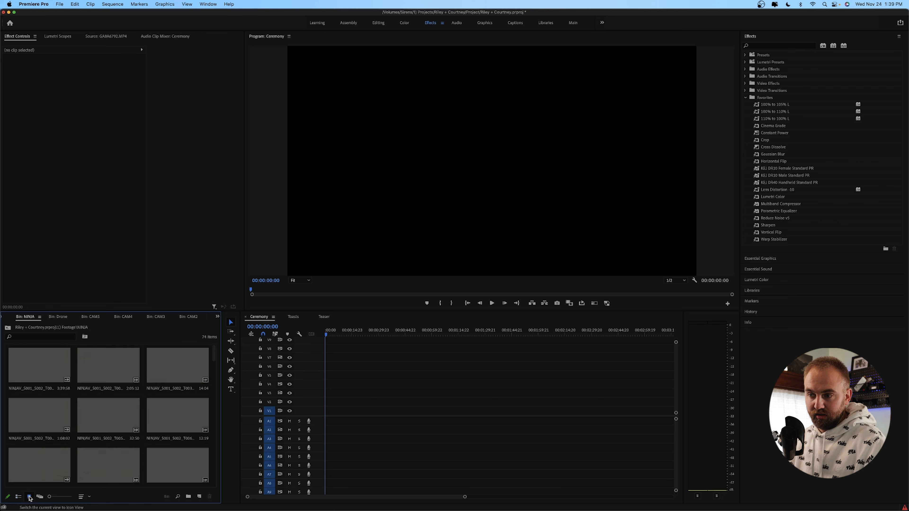
Step: Stack the church aisle entrance clip and the two clips after it from the NINJA bin on V1 to V3, starting at 00:00:00:00
scroll(130, 448, "down", 5)
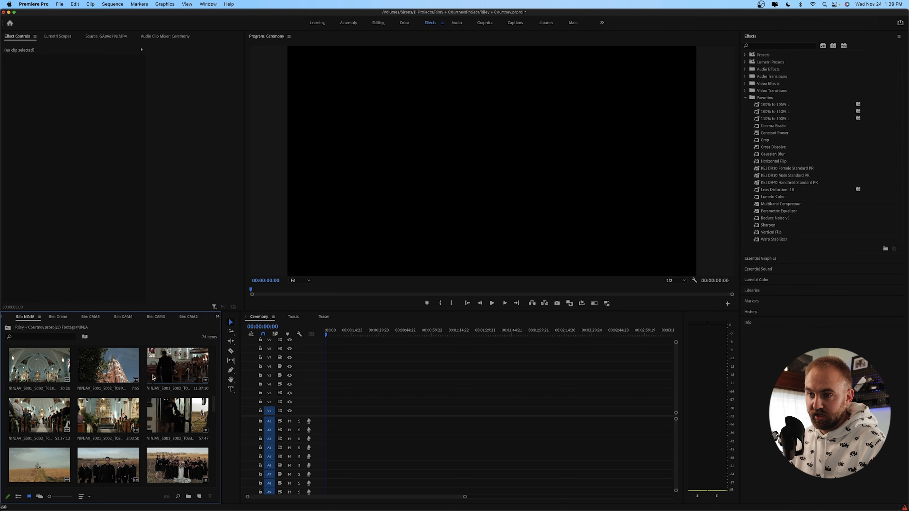
left_click(164, 373)
left_click_drag(165, 373, 326, 410)
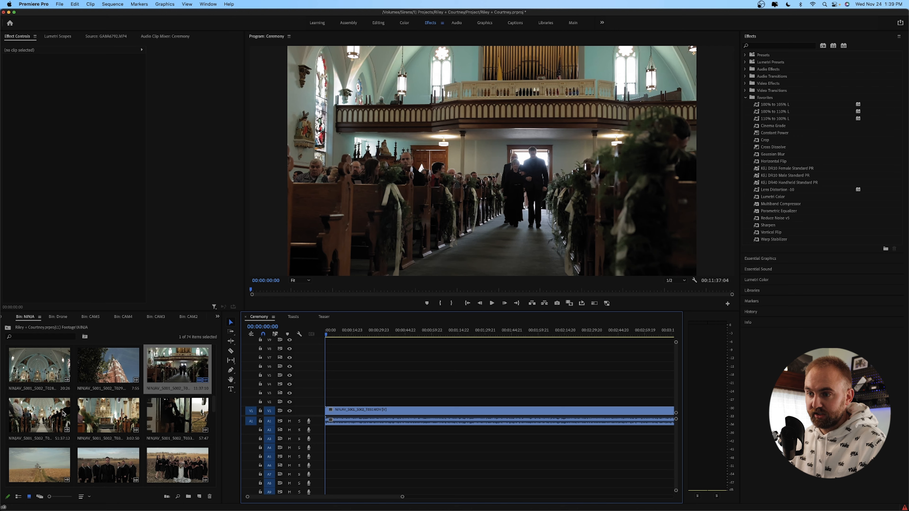
left_click(25, 421)
left_click_drag(26, 421, 324, 405)
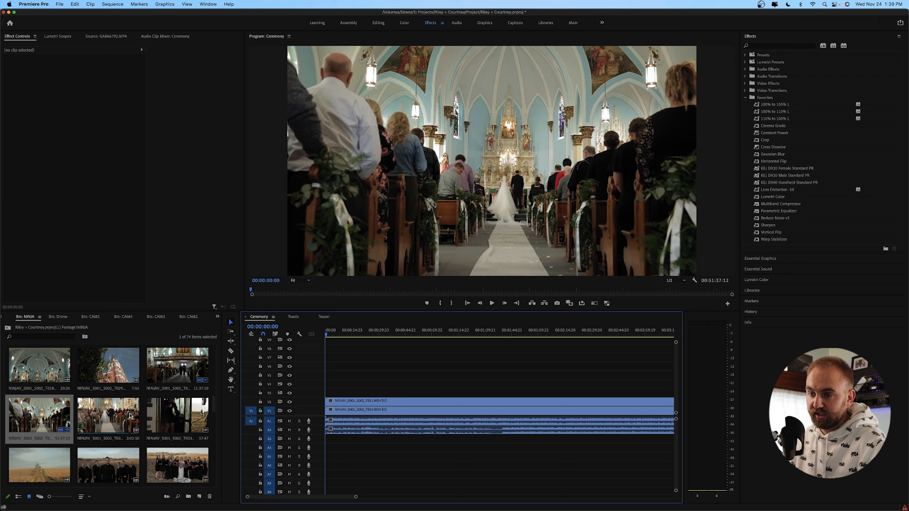
left_click_drag(129, 415, 308, 398)
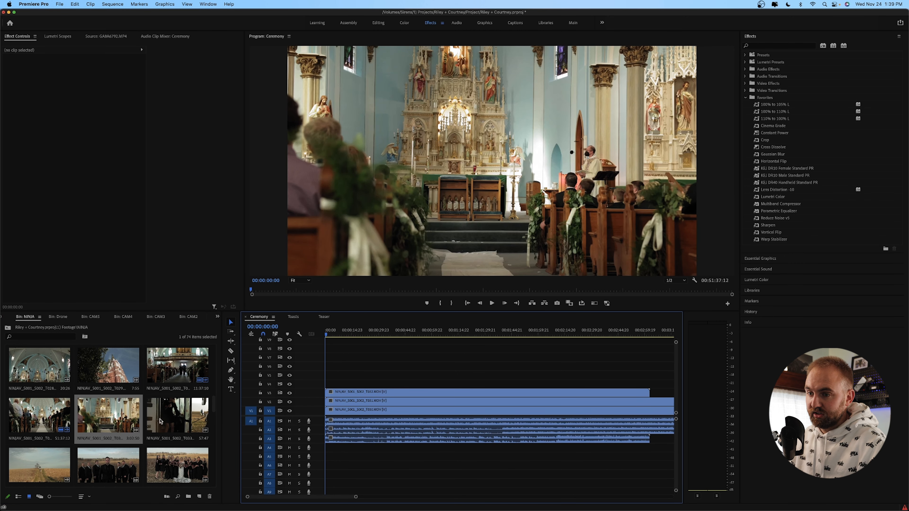
Step: Open the CAM2 bin inside 1) Footage and show its clips as thumbnails
left_click(7, 328)
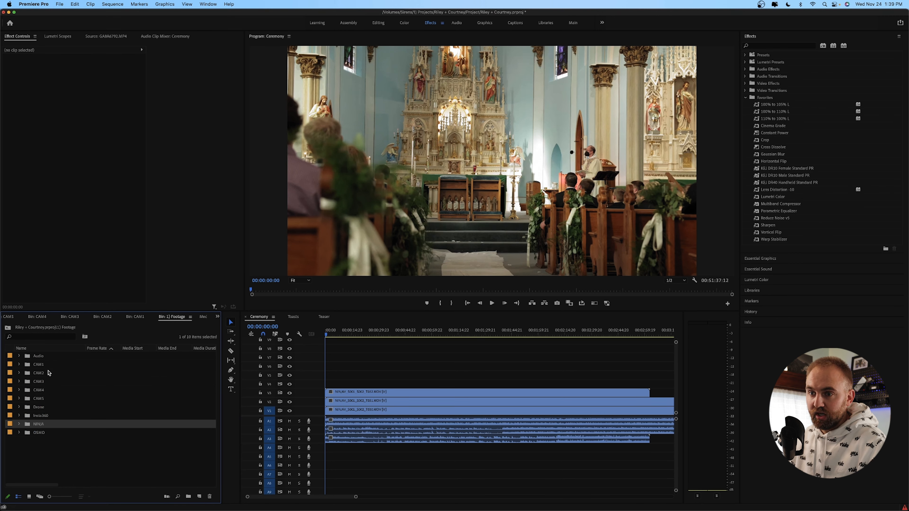
double_click(50, 374)
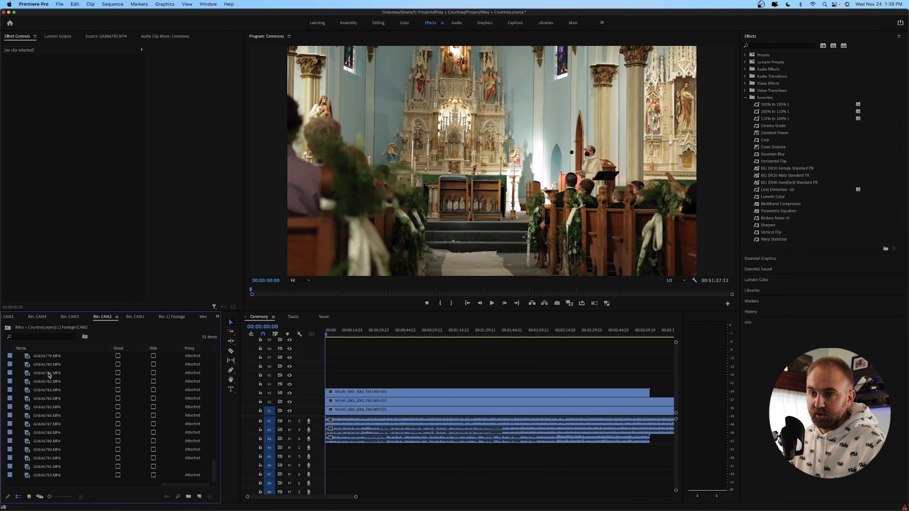
left_click(29, 496)
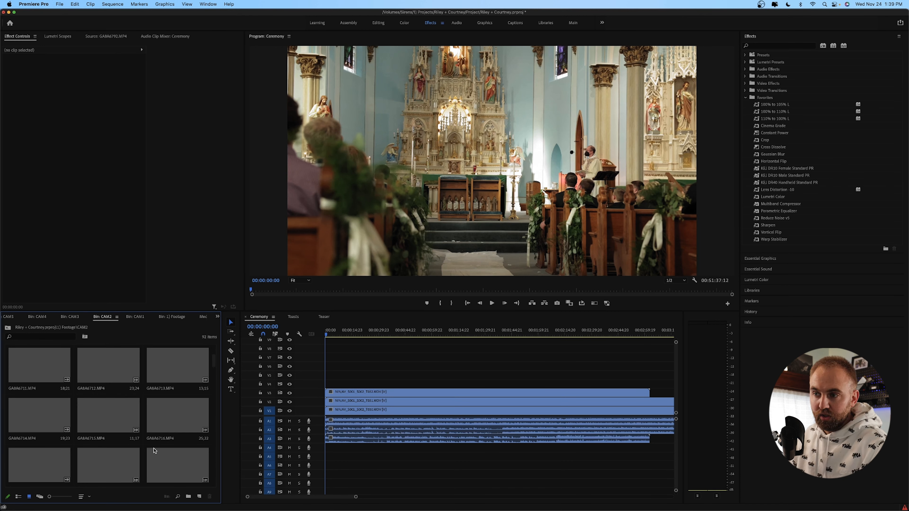
Step: Stack the CAM2 ceremony clips ending in 6752, 6753 and 6754 at the start of the Ceremony sequence on V4, V5 and V6
scroll(215, 372, "down", 2)
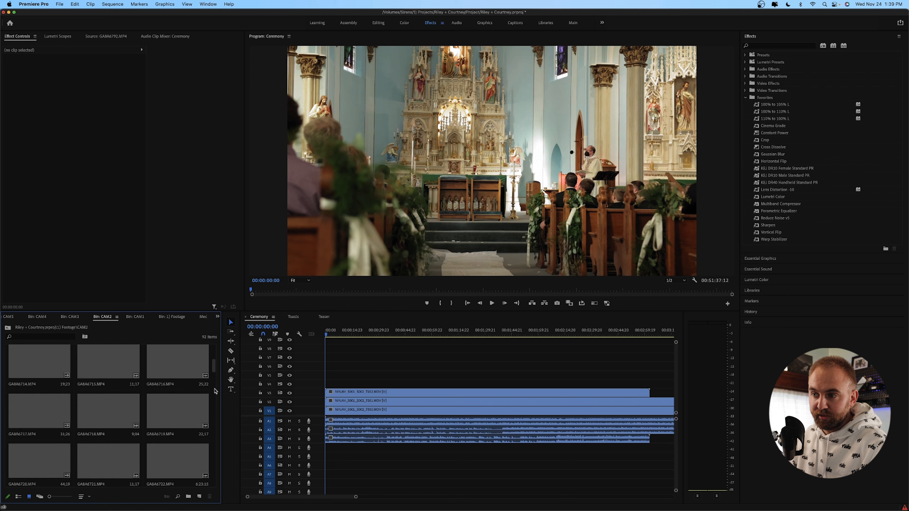
scroll(216, 408, "down", 5)
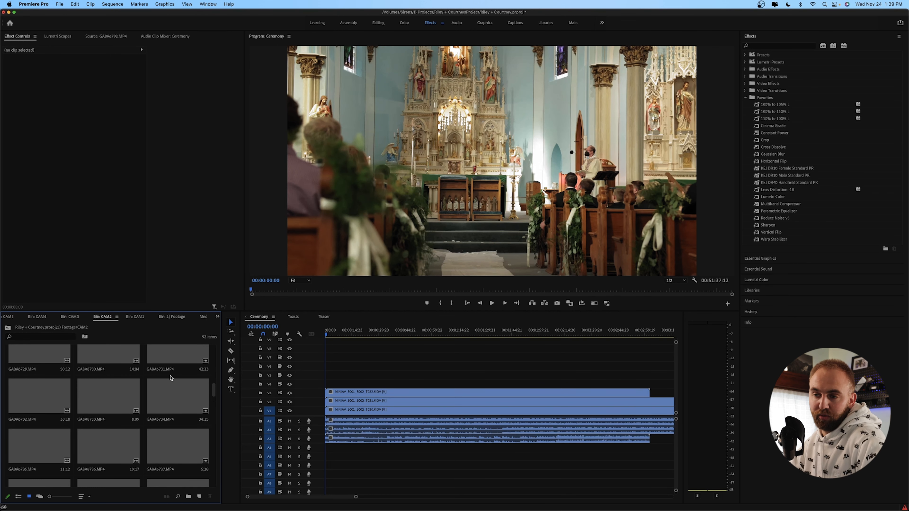
scroll(111, 371, "down", 4)
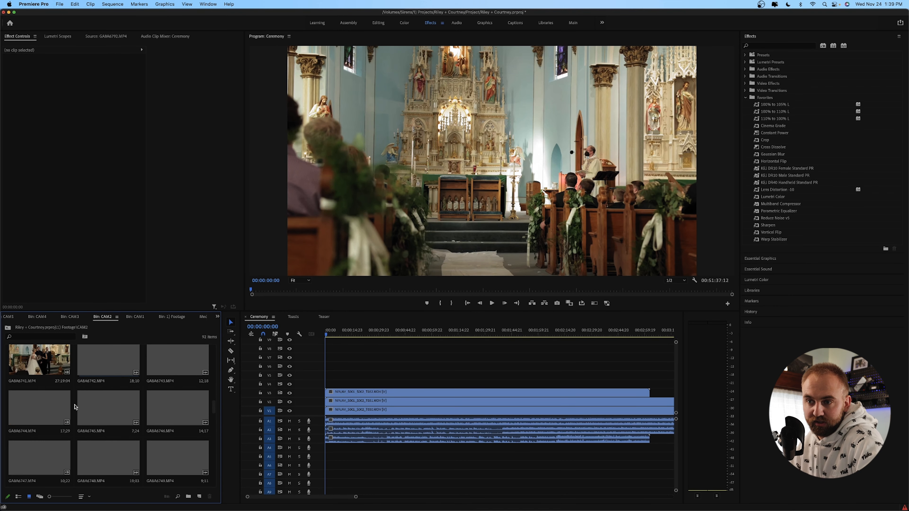
scroll(89, 397, "down", 1)
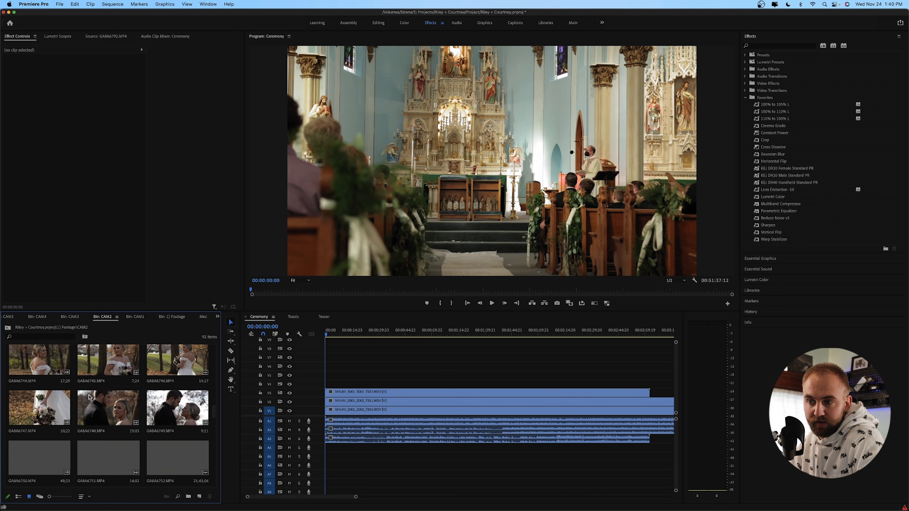
scroll(138, 382, "down", 2)
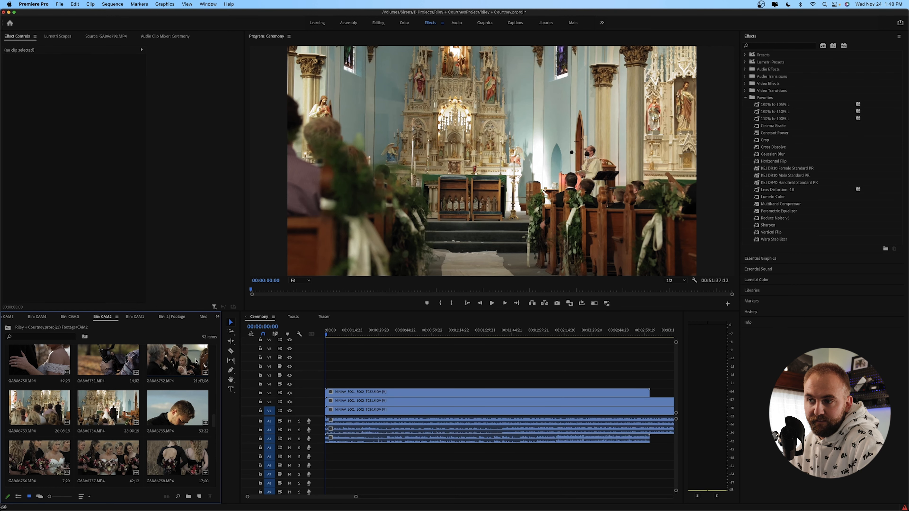
left_click_drag(196, 360, 323, 384)
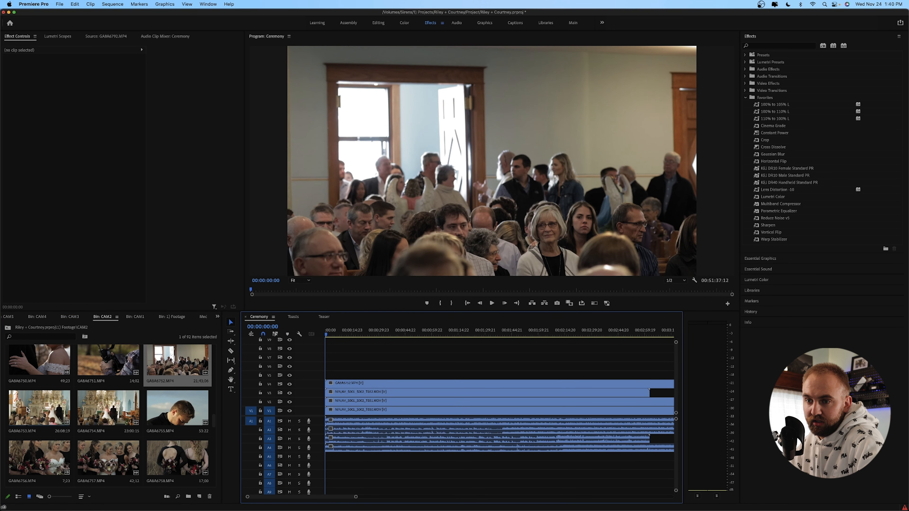
left_click_drag(29, 408, 321, 378)
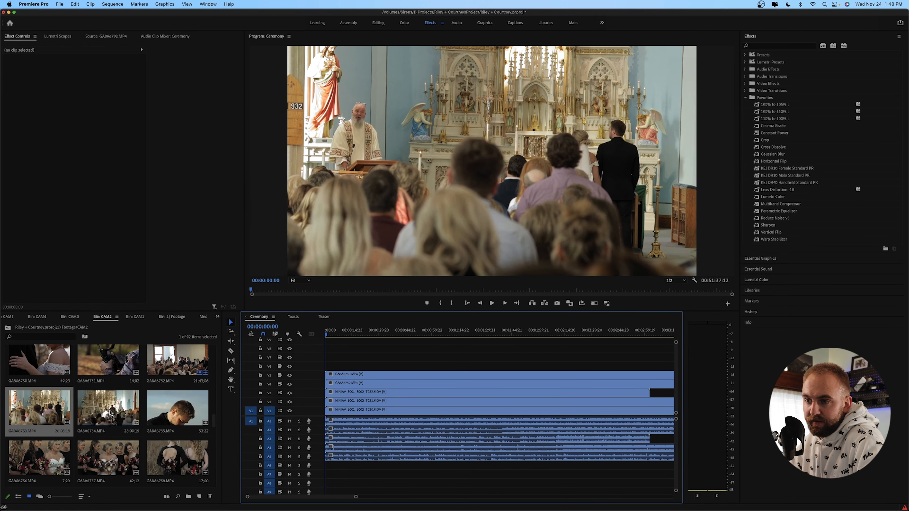
left_click_drag(110, 412, 299, 369)
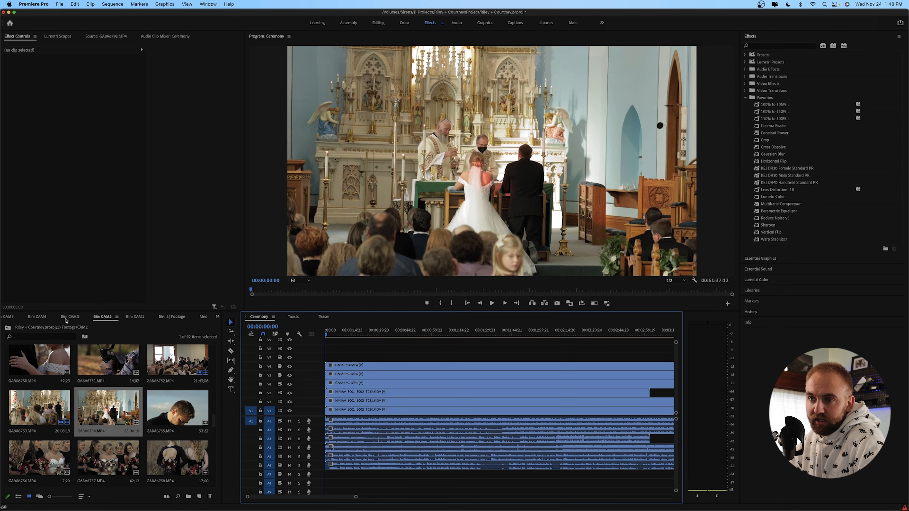
Step: Show the CAM3 bin as thumbnails and stack its ceremony clips ending in 4772, 4773 and 4774 at the sequence start on V7 to V9
left_click(66, 317)
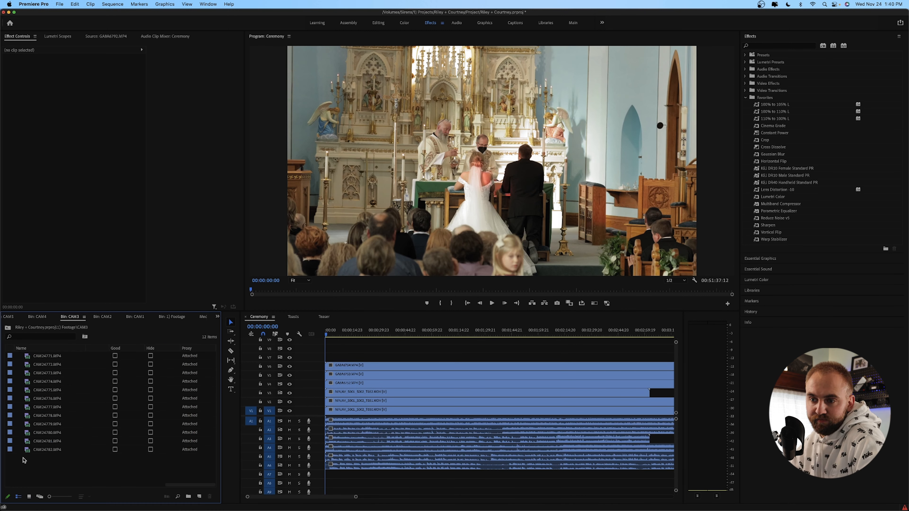
left_click(29, 496)
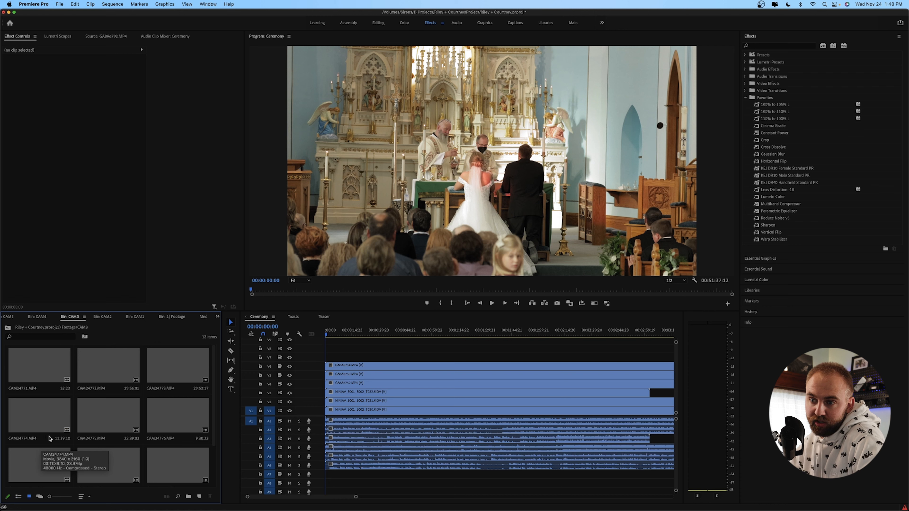
scroll(71, 444, "down", 2)
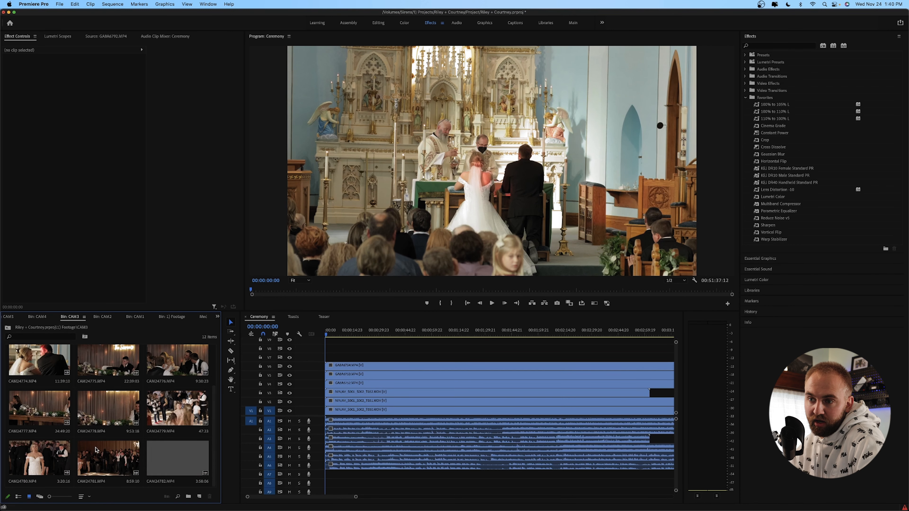
scroll(96, 450, "up", 3)
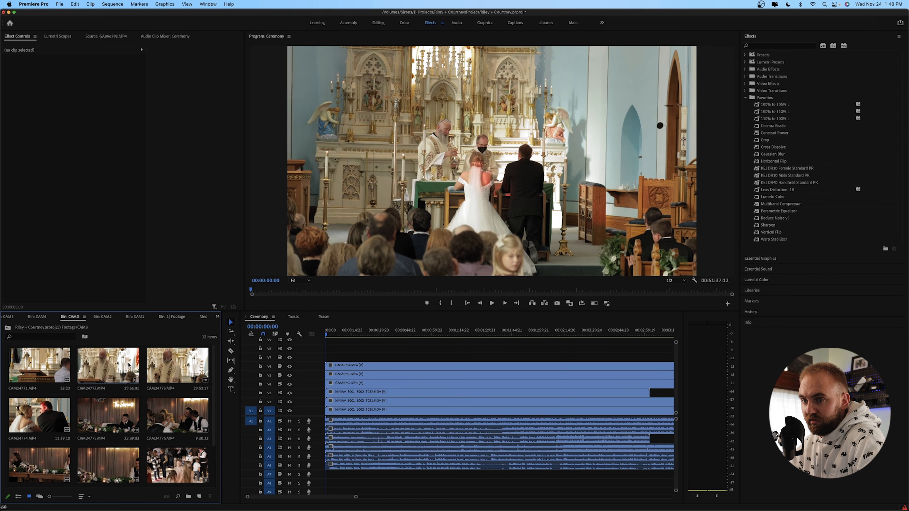
left_click_drag(111, 367, 322, 358)
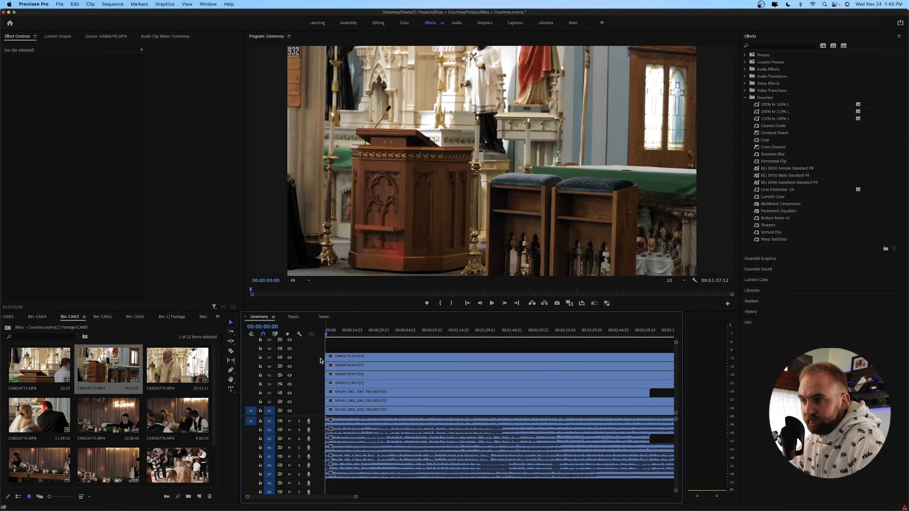
left_click(169, 367)
left_click_drag(169, 367, 324, 347)
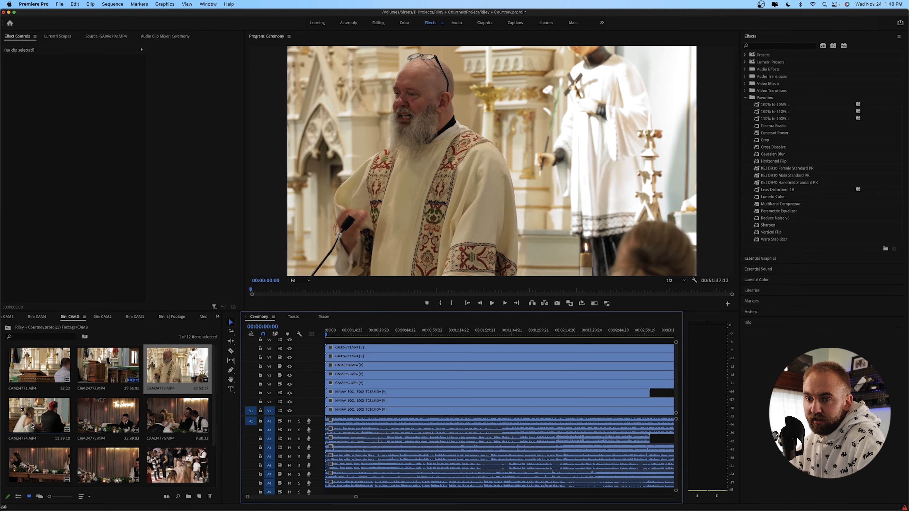
left_click(52, 426)
left_click_drag(295, 360, 329, 345)
Step: Show the CAM4 bin as thumbnails and stack its clips ending in 2757, 2758 and 2759 at the sequence start on V10 to V12
scroll(389, 366, "up", 1)
scroll(389, 365, "up", 6)
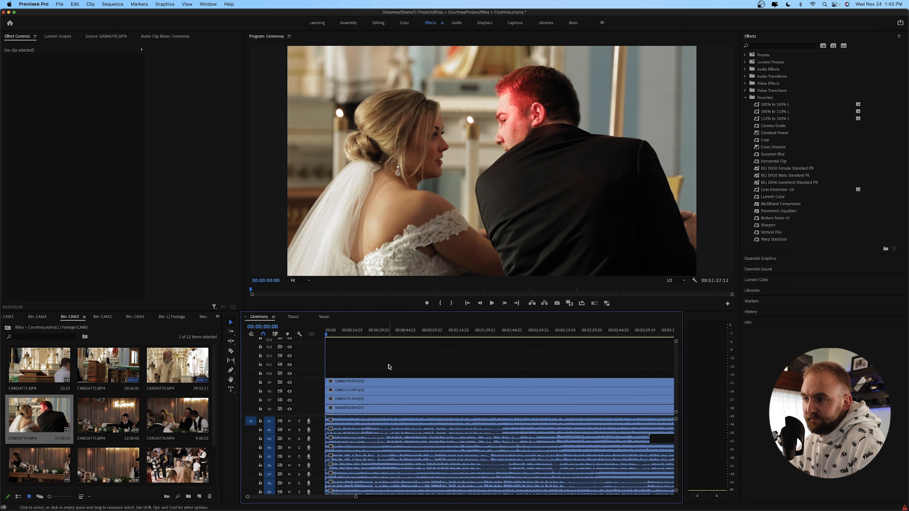
left_click(29, 318)
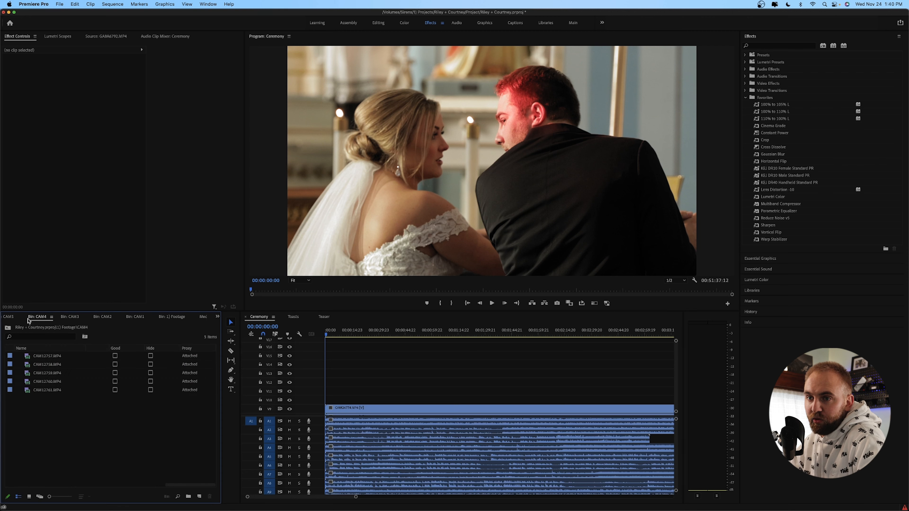
left_click(30, 496)
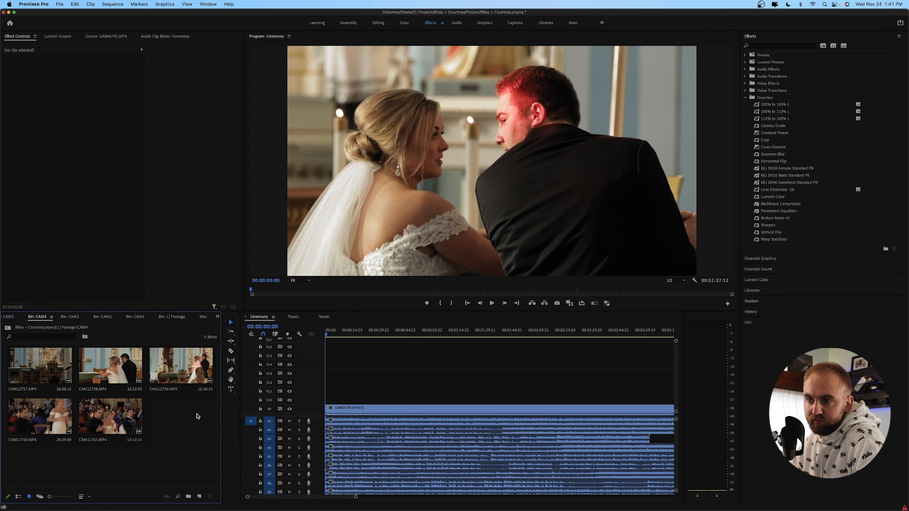
left_click_drag(43, 372, 311, 400)
left_click_drag(103, 369, 309, 394)
left_click_drag(173, 374, 307, 382)
Step: Show the CAM5 bin as thumbnails and stack clips MVI_0103 to MVI_0107 at the sequence start on V13 to V17
left_click(7, 316)
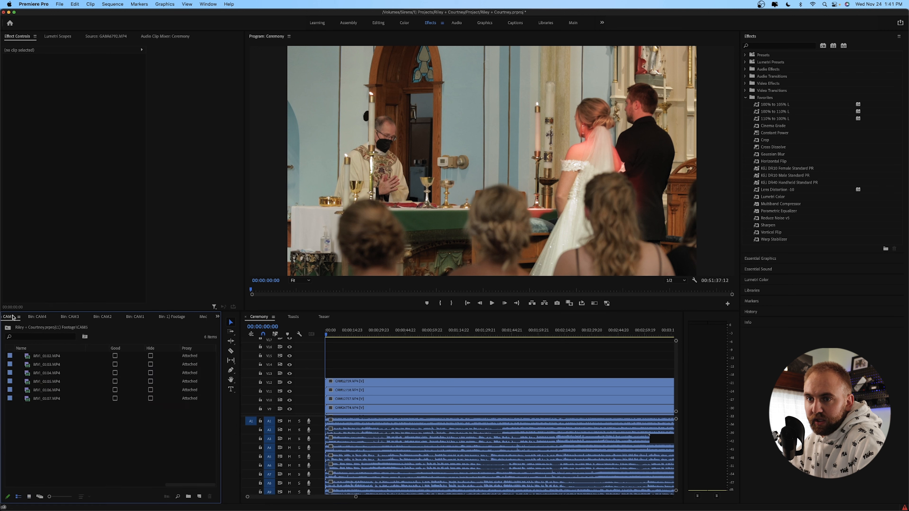
left_click(30, 496)
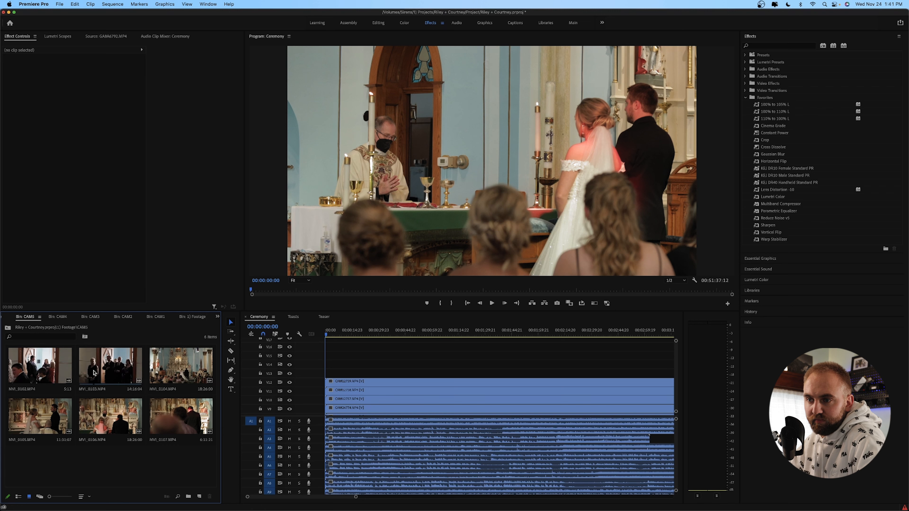
left_click(125, 370)
left_click_drag(126, 370, 327, 374)
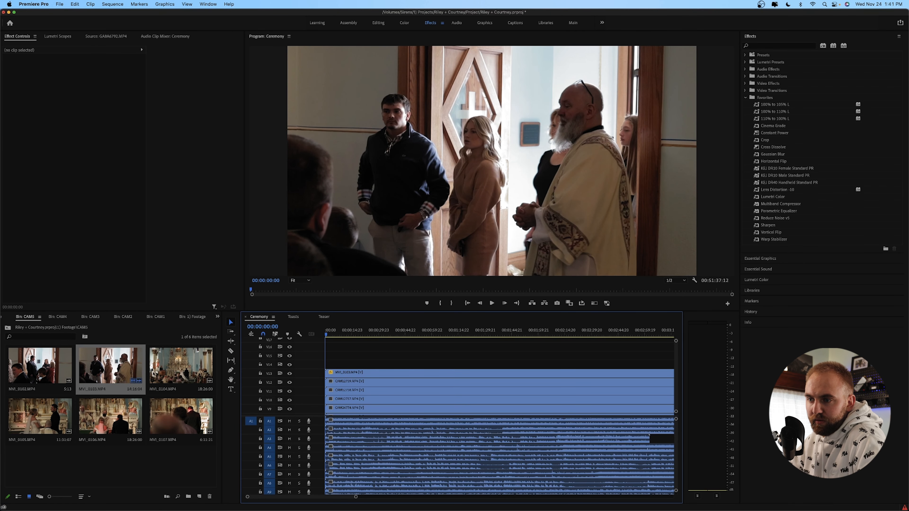
left_click_drag(190, 374, 335, 366)
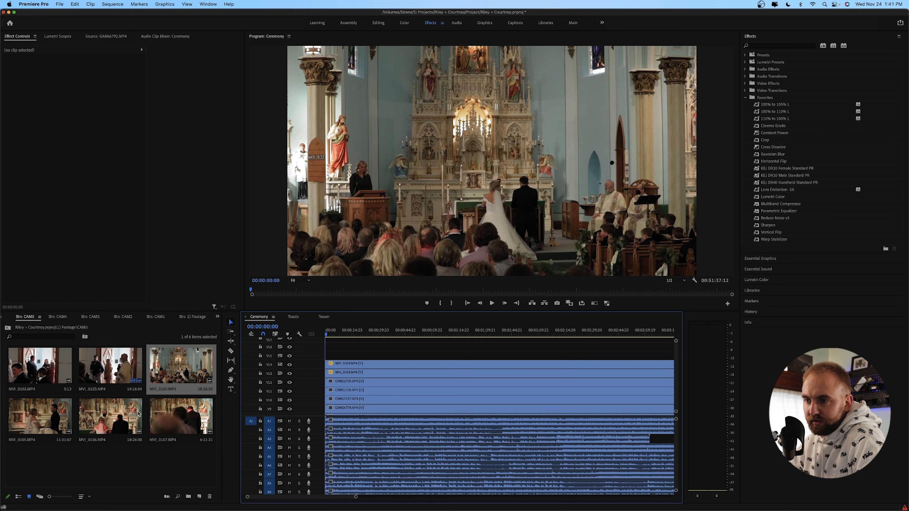
left_click_drag(49, 417, 314, 358)
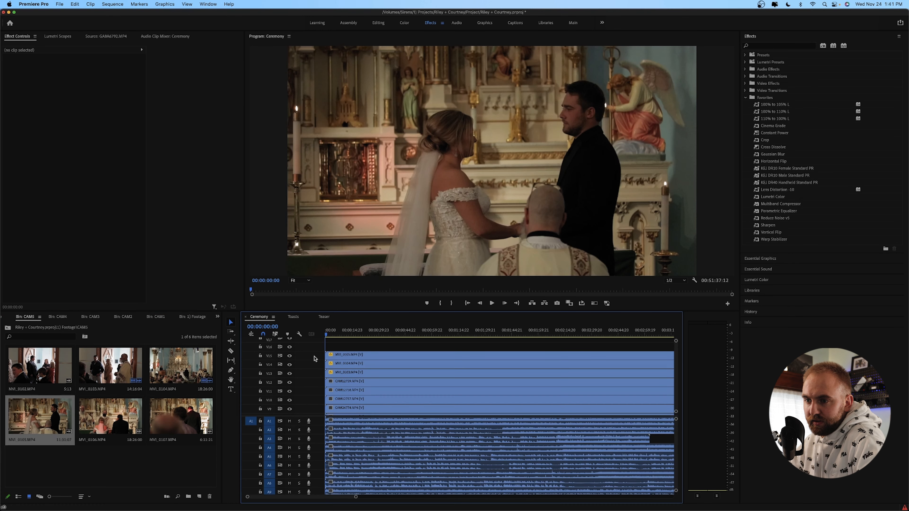
left_click_drag(104, 423, 317, 347)
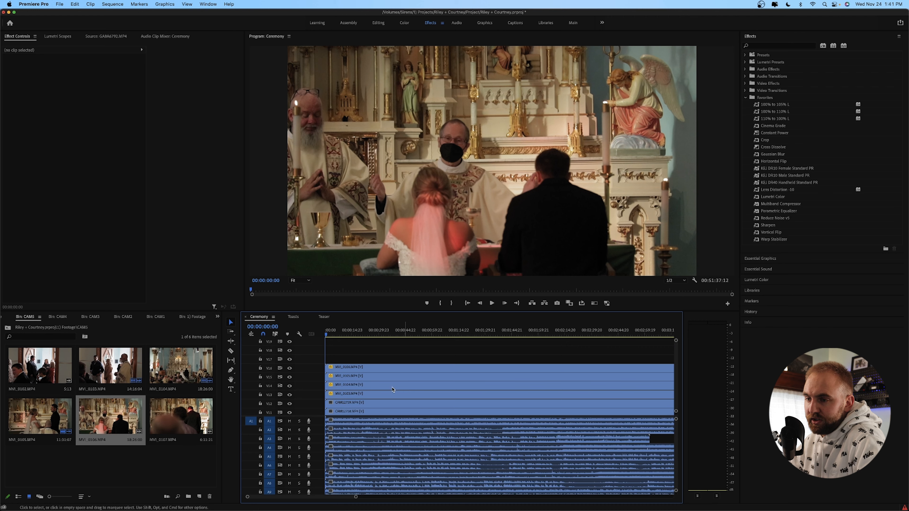
left_click_drag(180, 416, 307, 363)
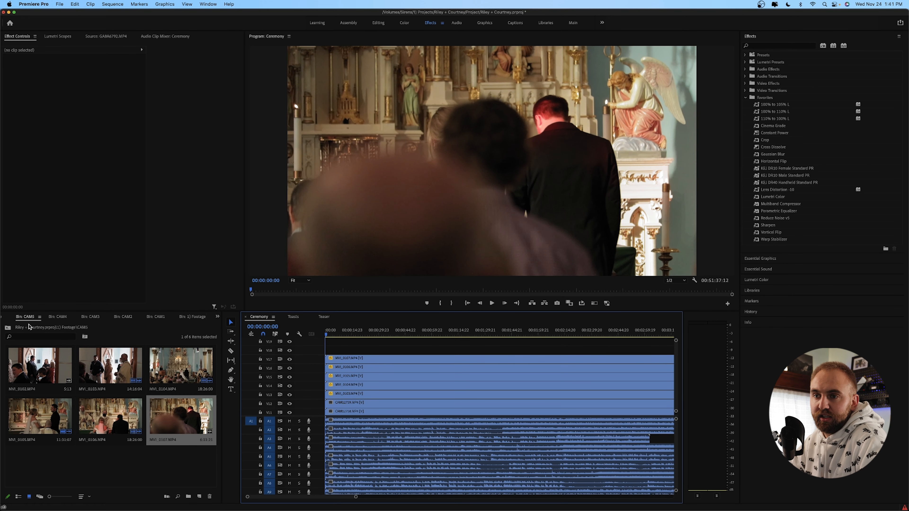
Step: Open the OSMO bin inside 1) Footage and display its clips as a list
left_click(9, 328)
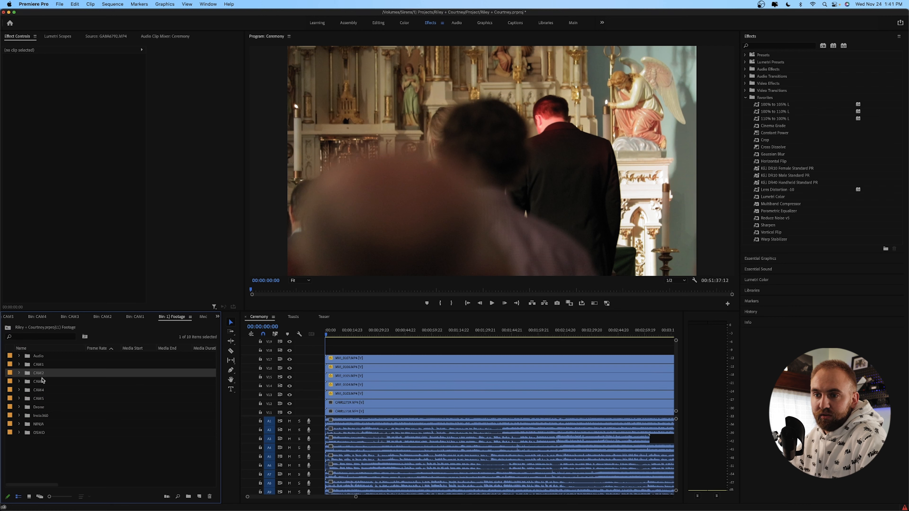
left_click(48, 398)
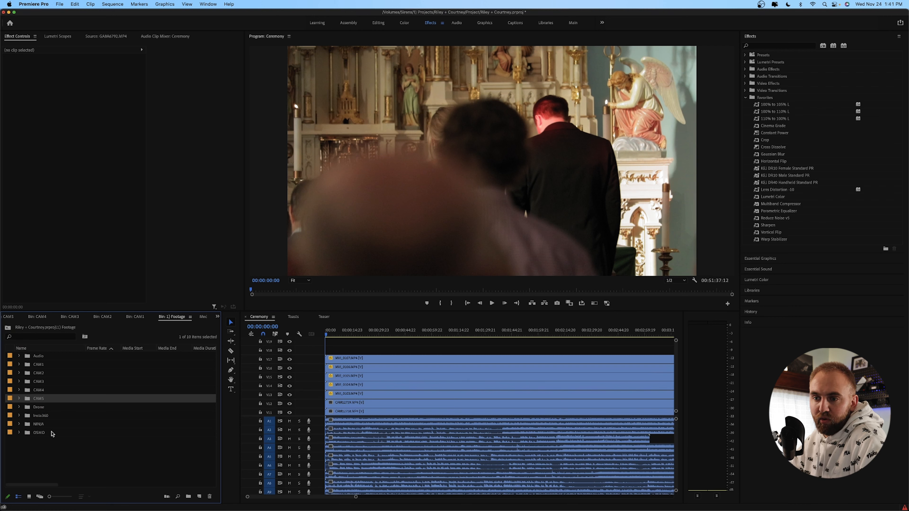
double_click(52, 433)
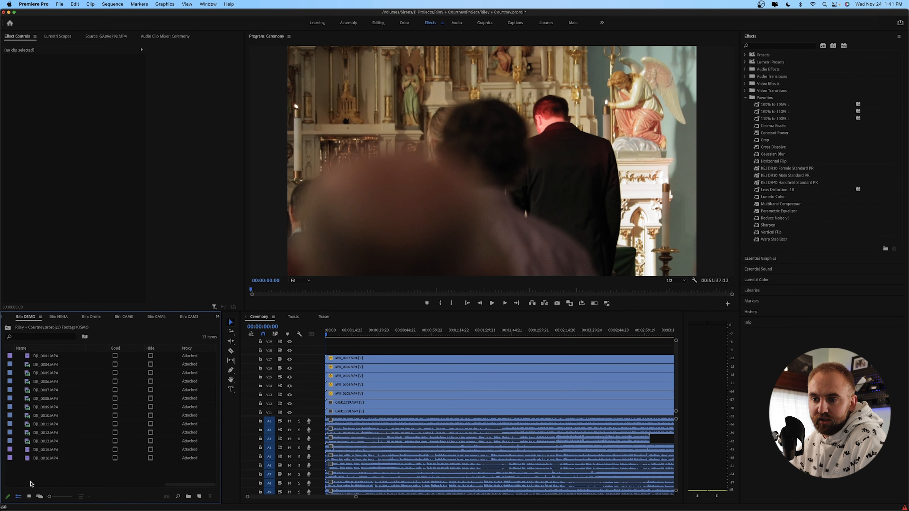
left_click(29, 497)
left_click(18, 496)
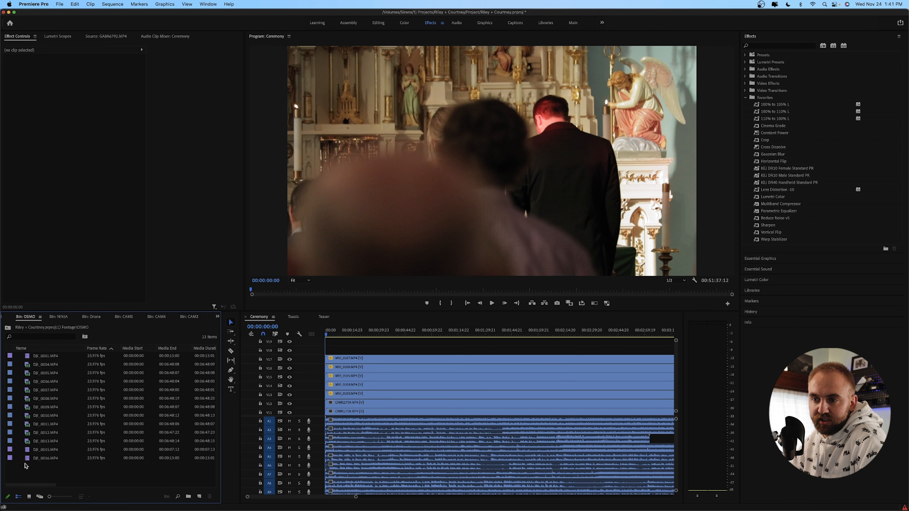
Step: Sort the OSMO bin's clips by name in descending order and review them as thumbnails and as a list
left_click(51, 365)
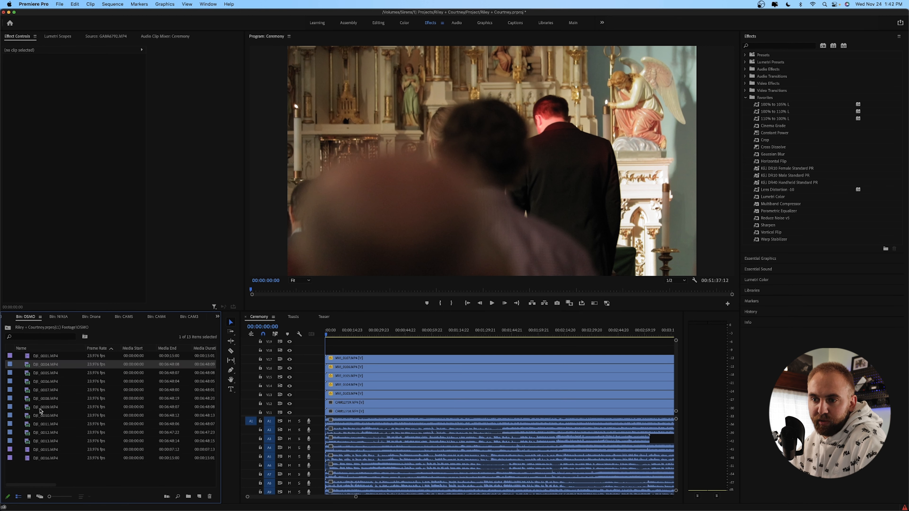
left_click(38, 441)
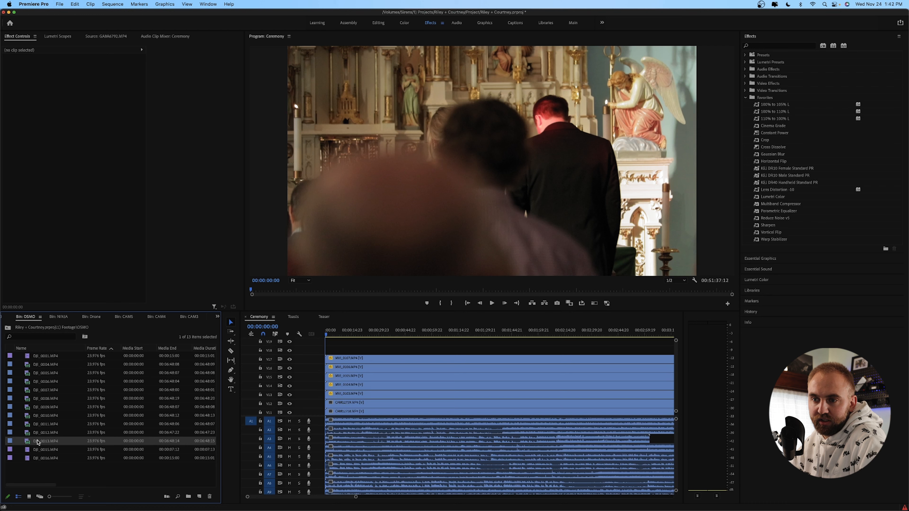
left_click(67, 452)
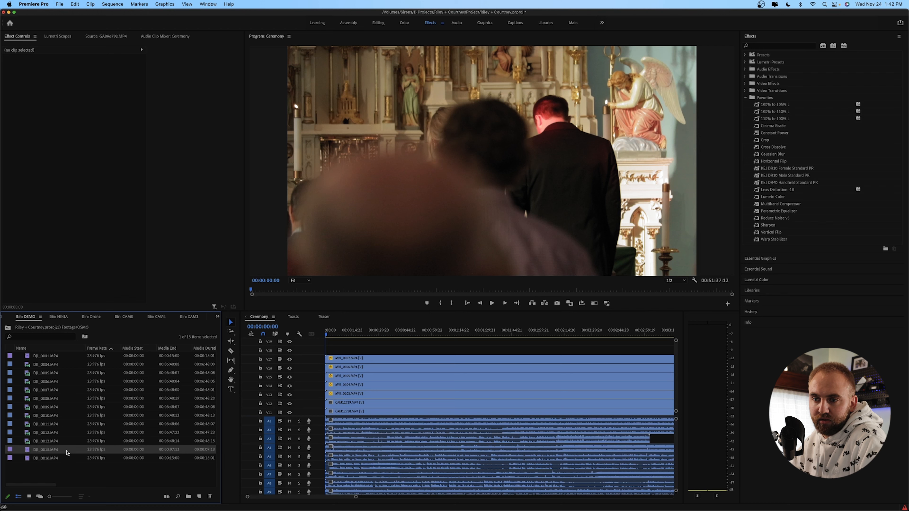
left_click(21, 348)
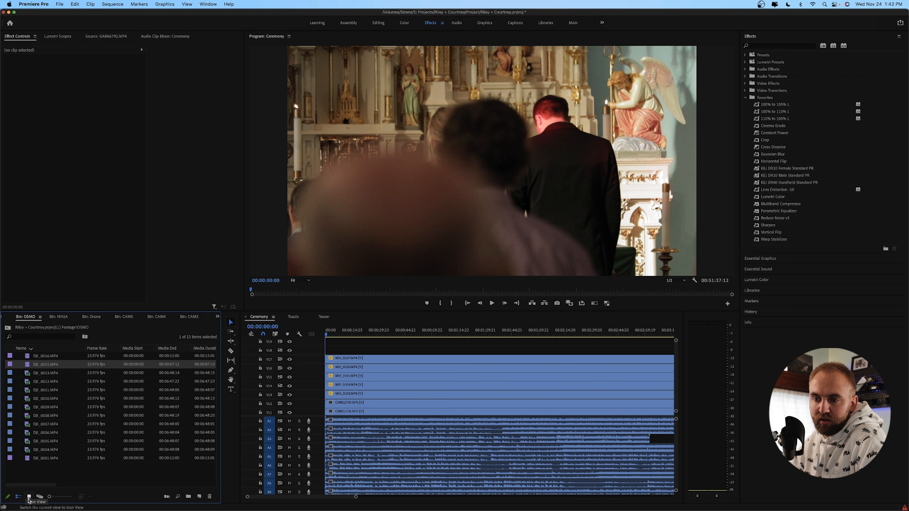
left_click(29, 497)
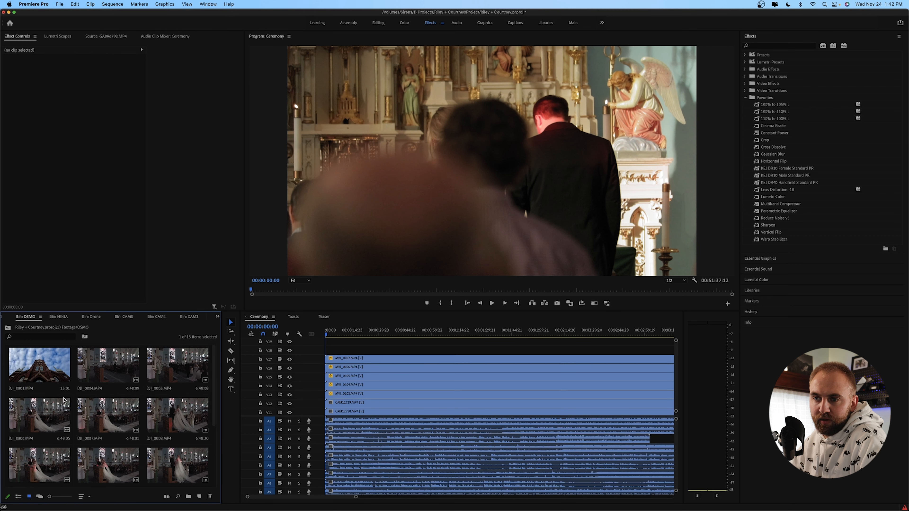
left_click(19, 496)
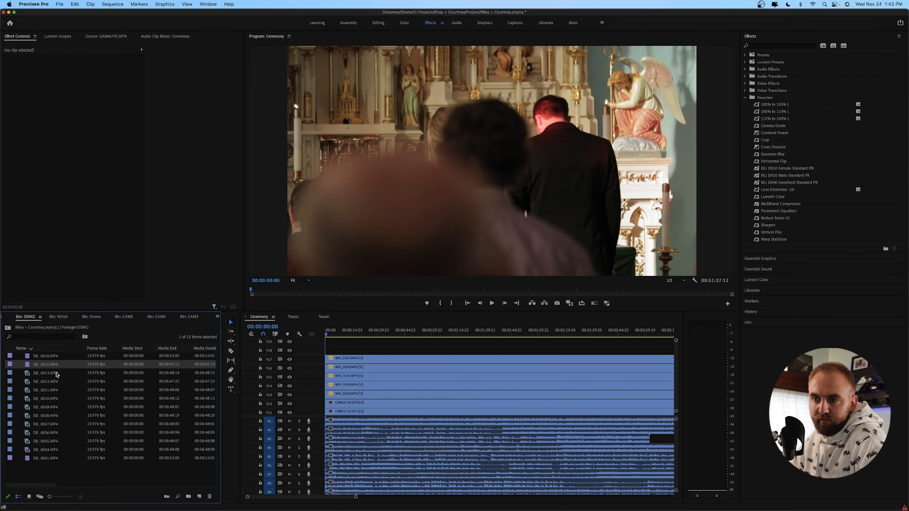
Step: Stack OSMO clip DJI_0006.MP4 at the start of the Ceremony sequence on V18 and check its audio on A18
left_click(48, 449)
left_click(42, 373)
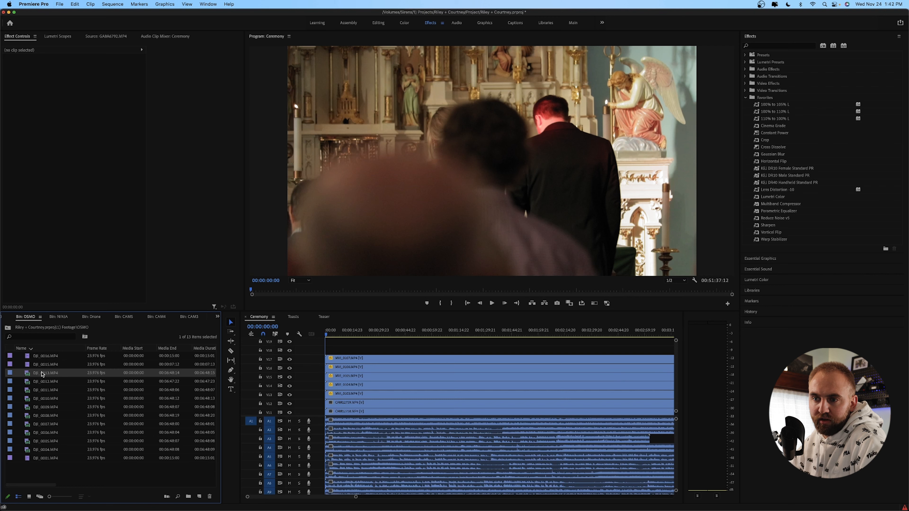
left_click(47, 440)
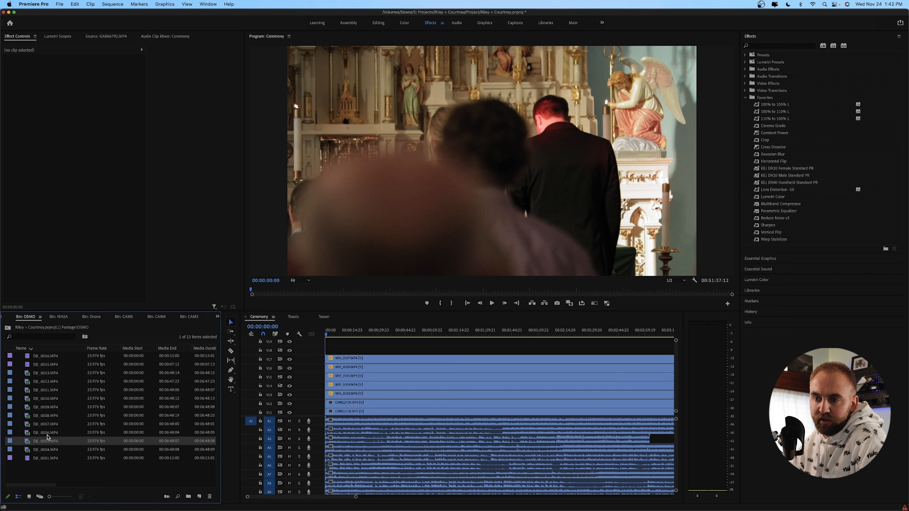
left_click(48, 433)
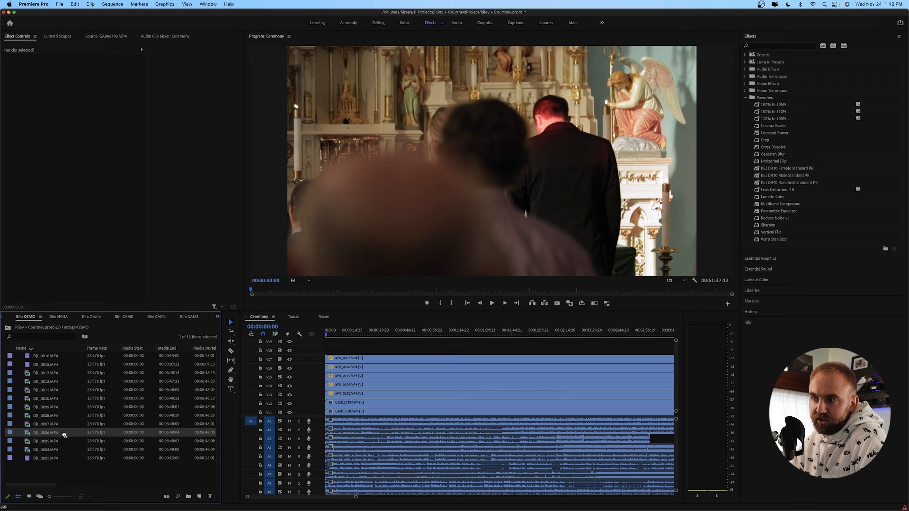
left_click_drag(271, 316, 323, 351)
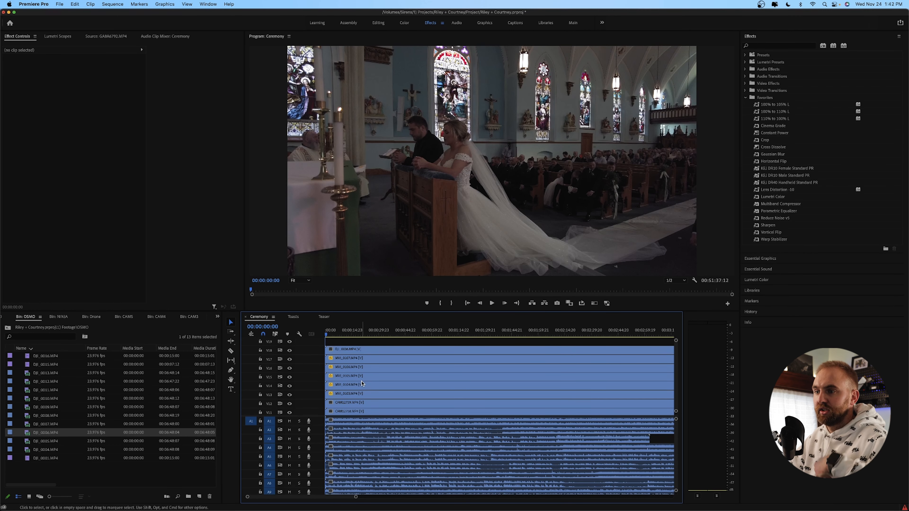
scroll(361, 381, "up", 2)
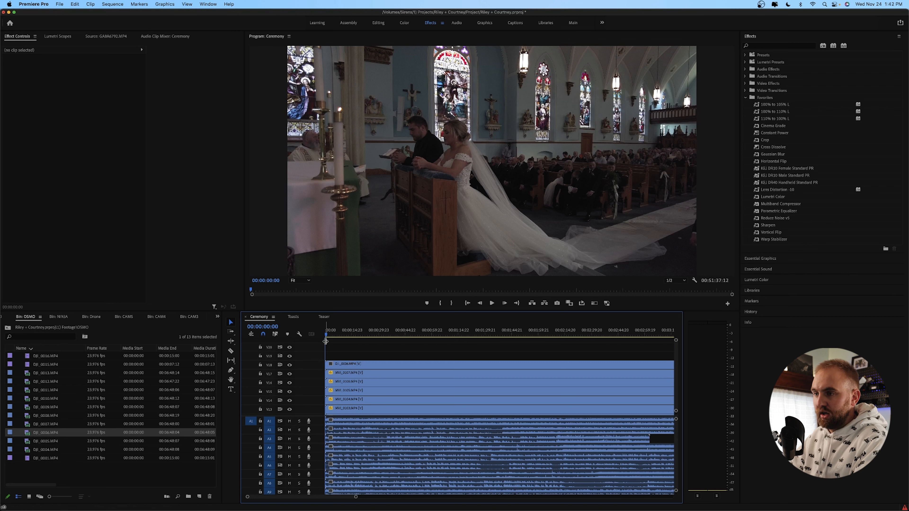
scroll(409, 461, "down", 5)
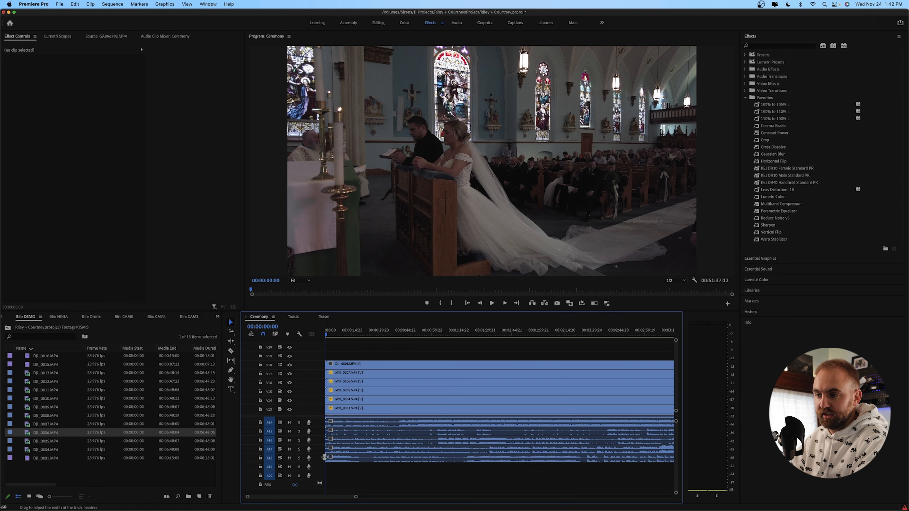
left_click(341, 459)
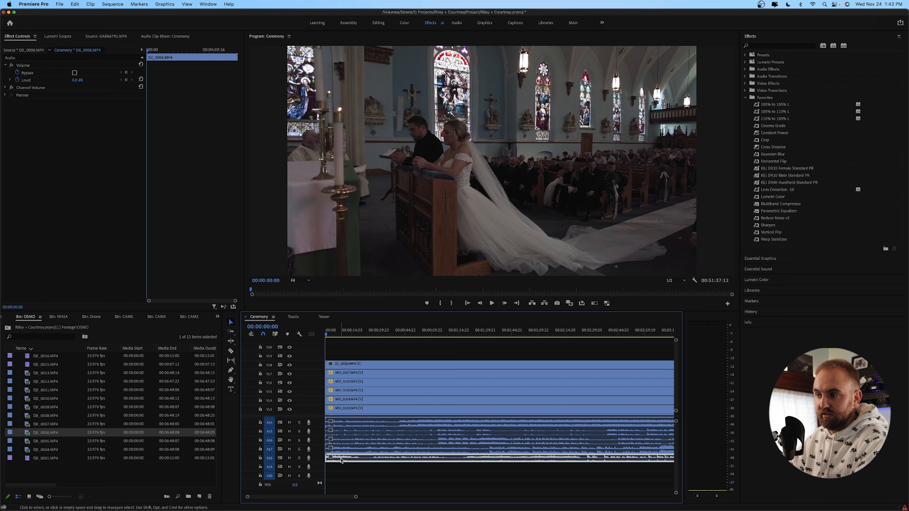
left_click(341, 469)
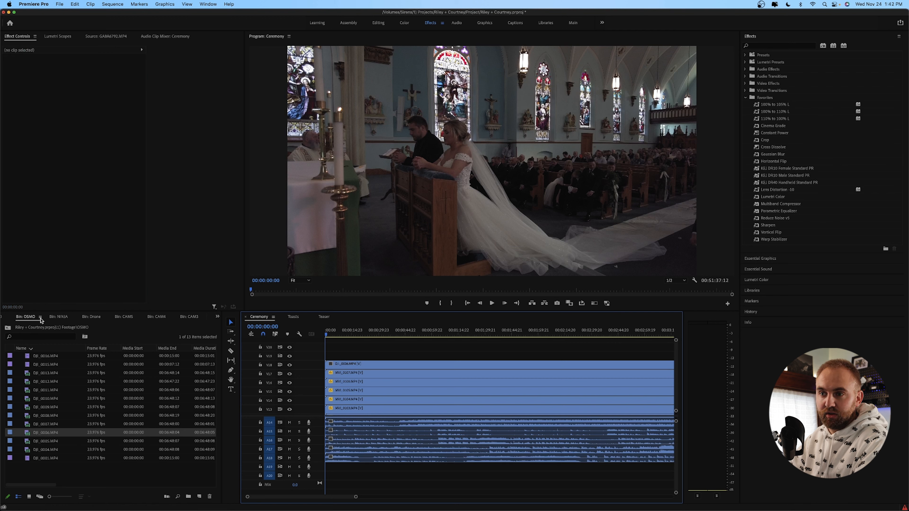
Step: Open the Audio bin inside 1) Footage and give all six Bride recordings the Rose label
left_click(7, 327)
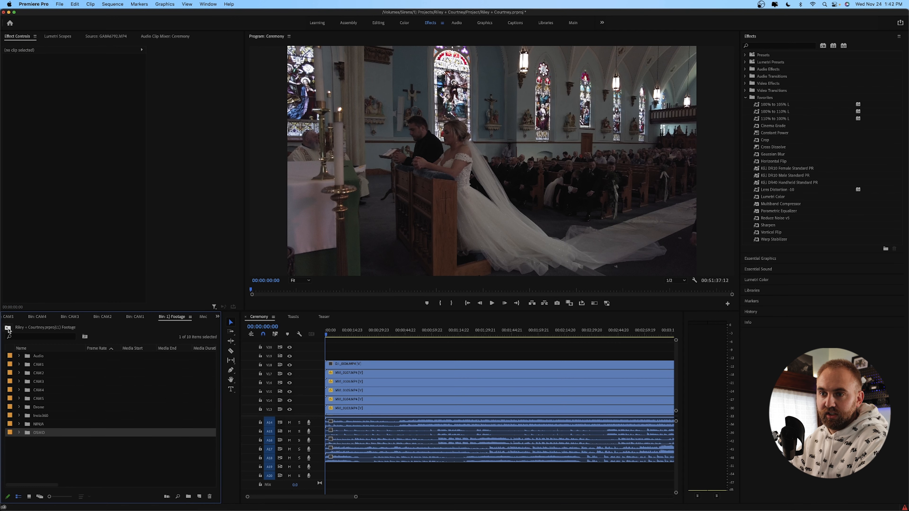
double_click(49, 358)
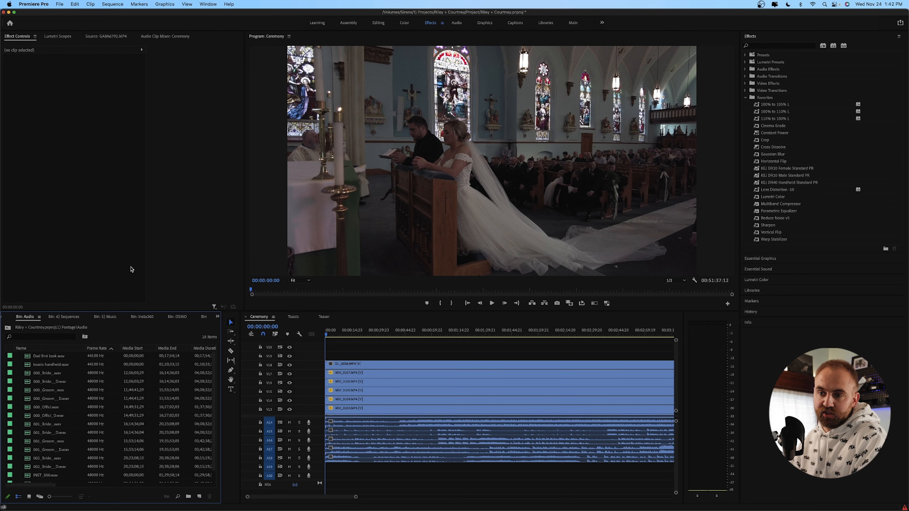
left_click(61, 377)
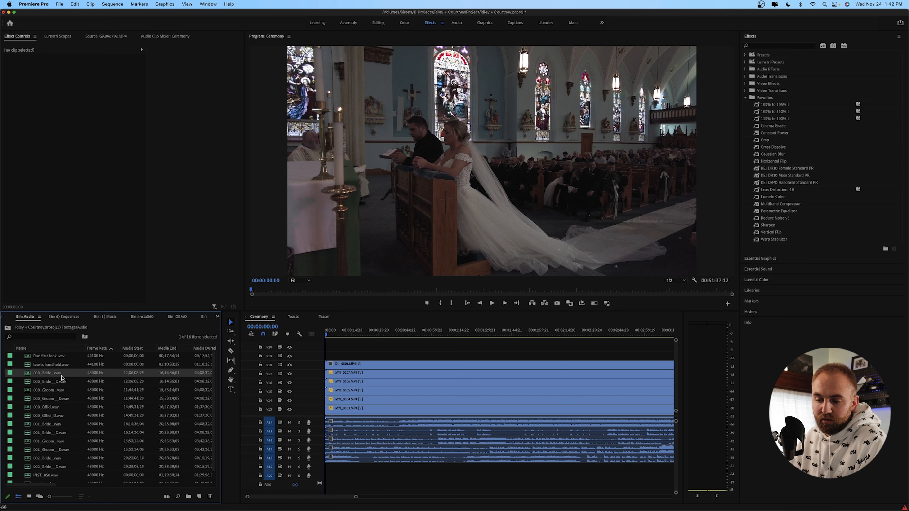
left_click(70, 381, "shift")
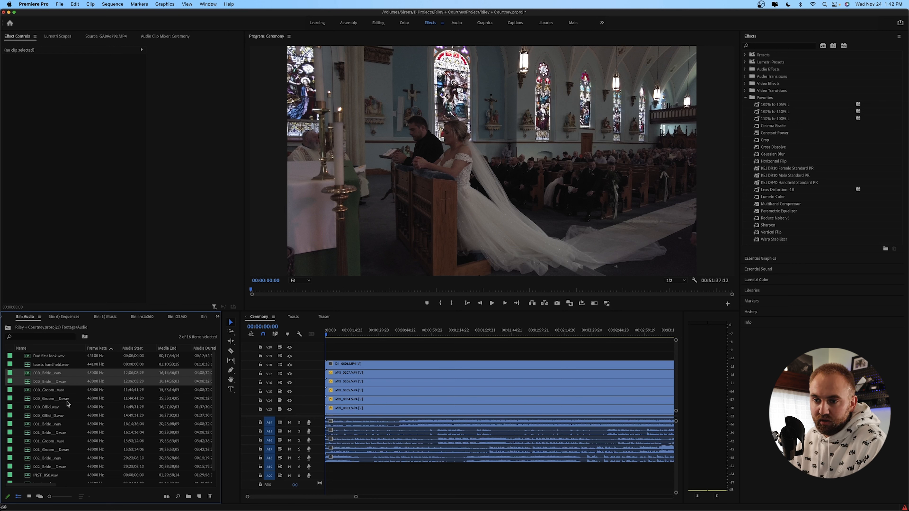
left_click(65, 425, "super")
left_click(64, 433, "super")
left_click(58, 457, "super")
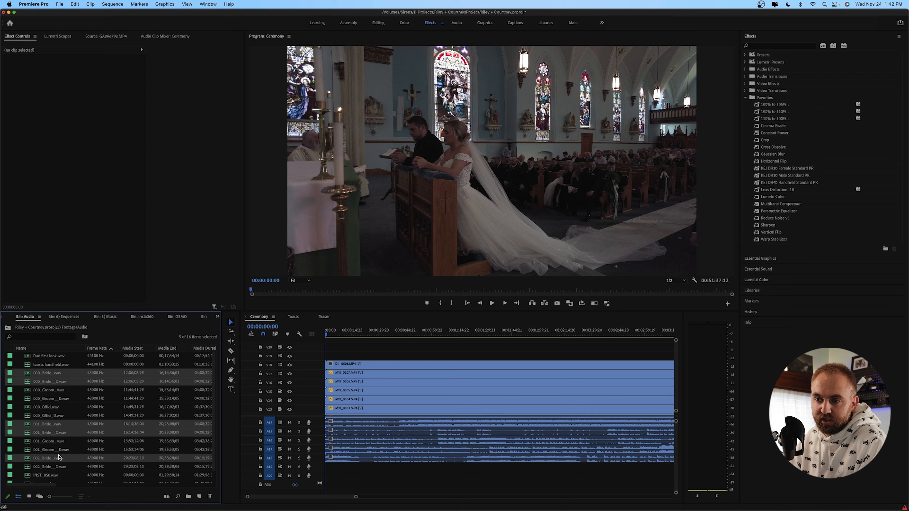
left_click(61, 467, "super")
right_click(61, 467)
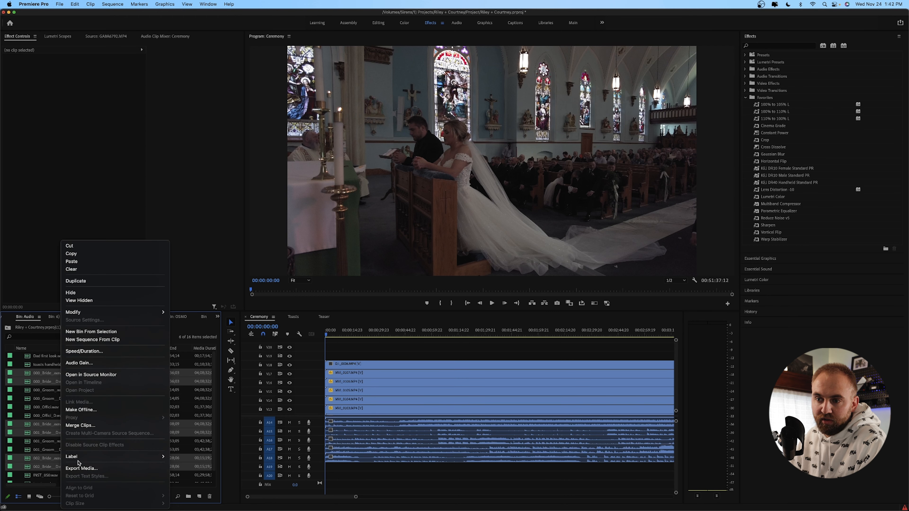
mouse_move(83, 457)
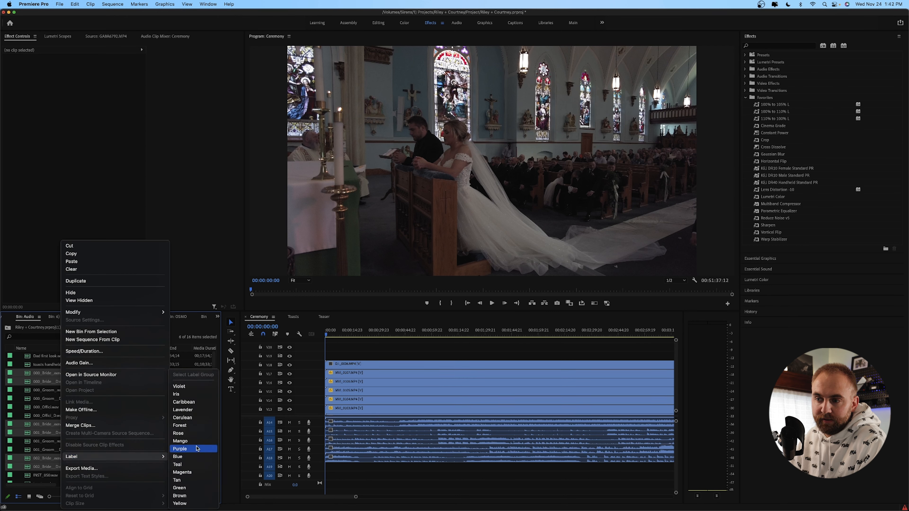
left_click(197, 437)
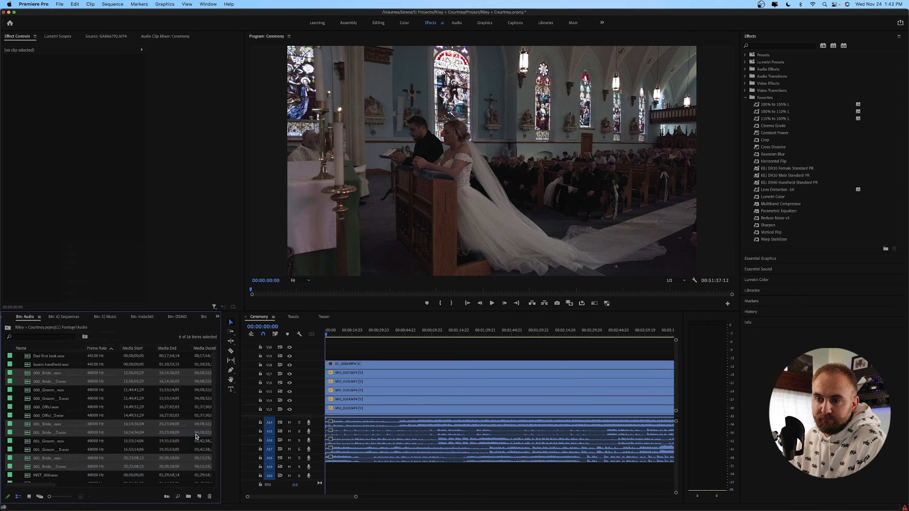
Step: Give the four Groom recordings, 000 and 001, the Blue label
left_click(75, 443)
left_click(73, 449, "shift")
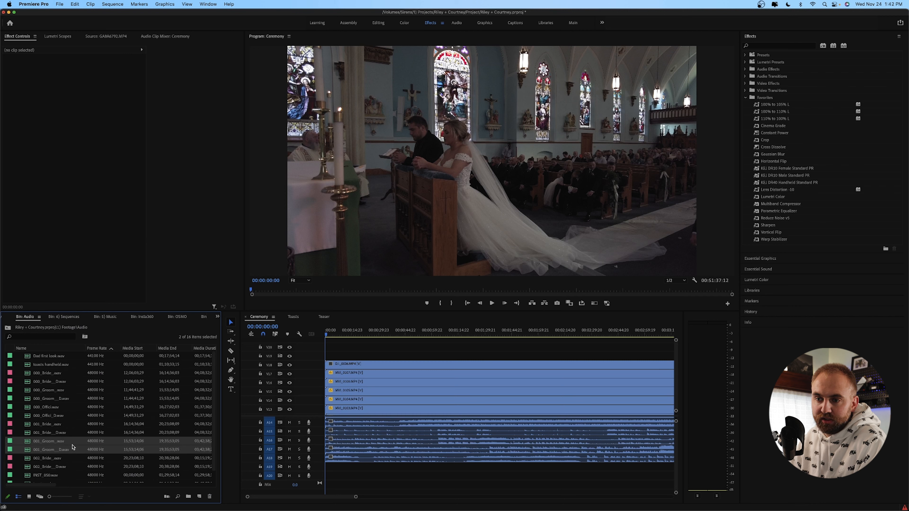
left_click(60, 400, "super")
left_click(61, 391, "super")
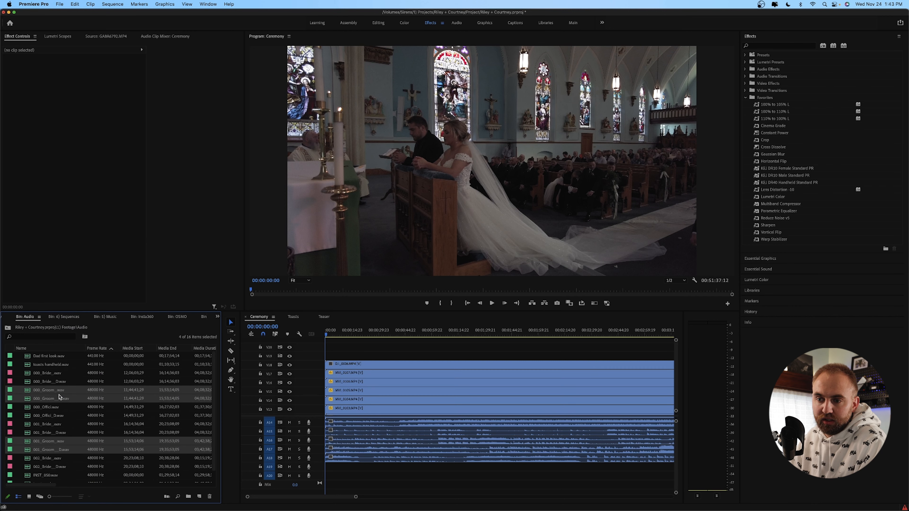
right_click(59, 396)
mouse_move(87, 457)
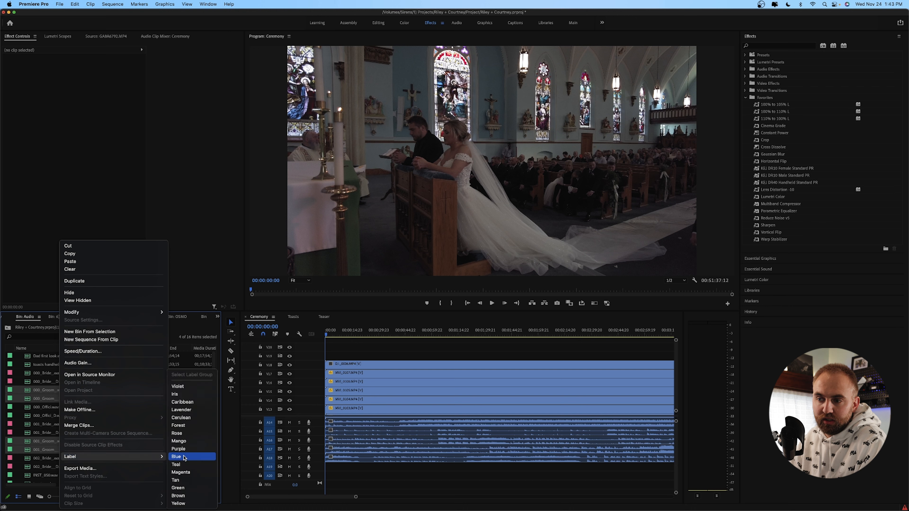
left_click(183, 457)
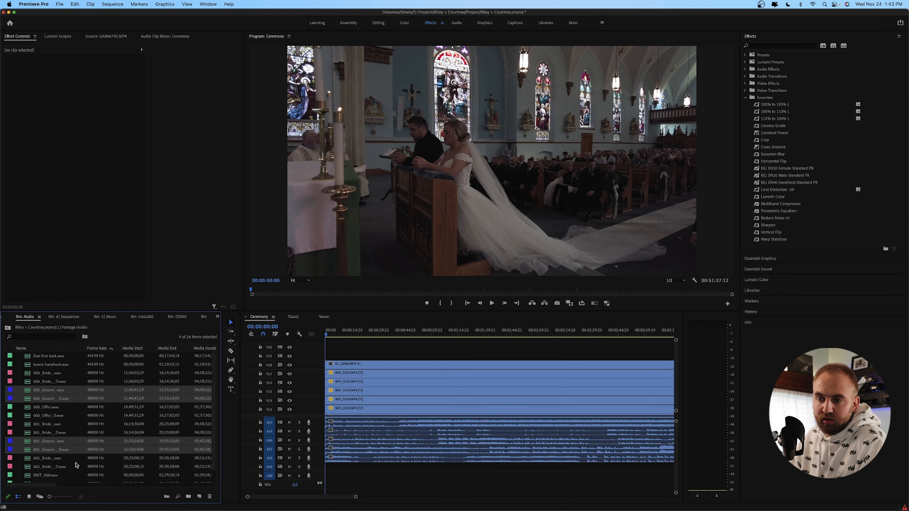
Step: Give the two officiant recordings and INST_000.wav the Yellow label
left_click(61, 407)
left_click(57, 416, "shift")
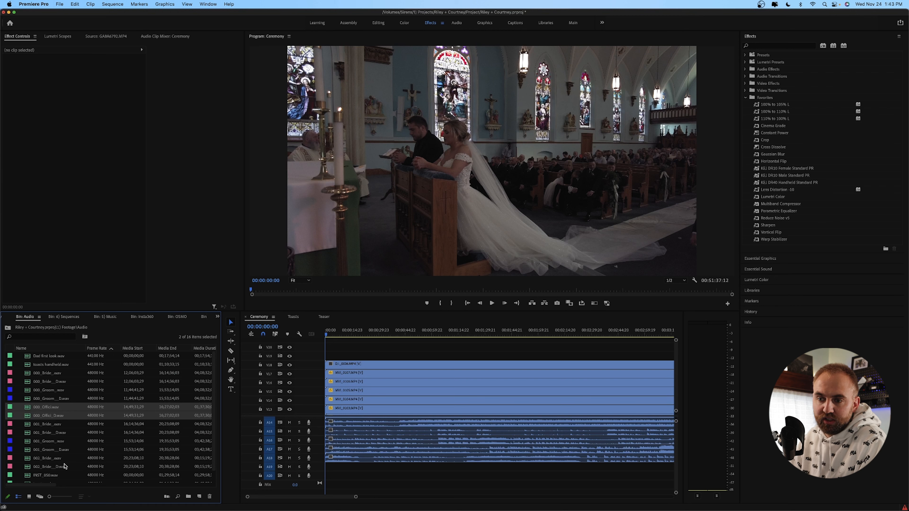
scroll(64, 466, "down", 1)
left_click(49, 468, "super")
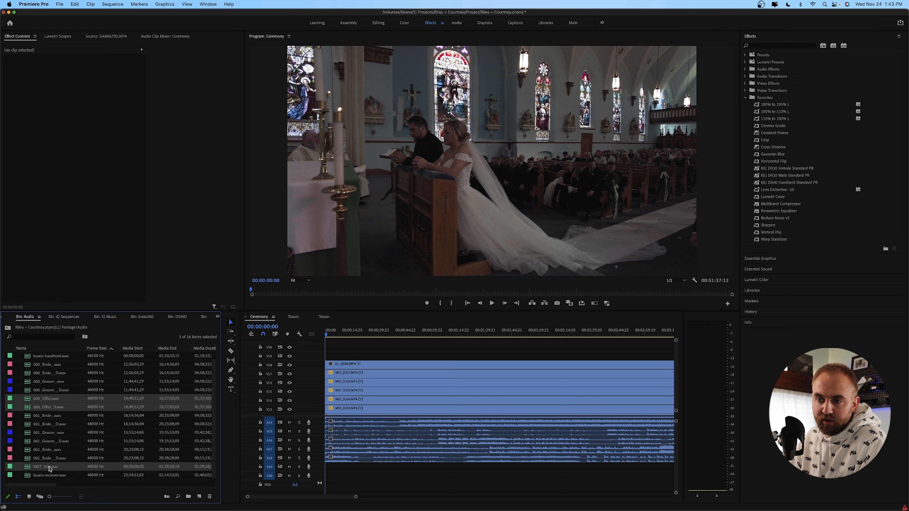
right_click(48, 469)
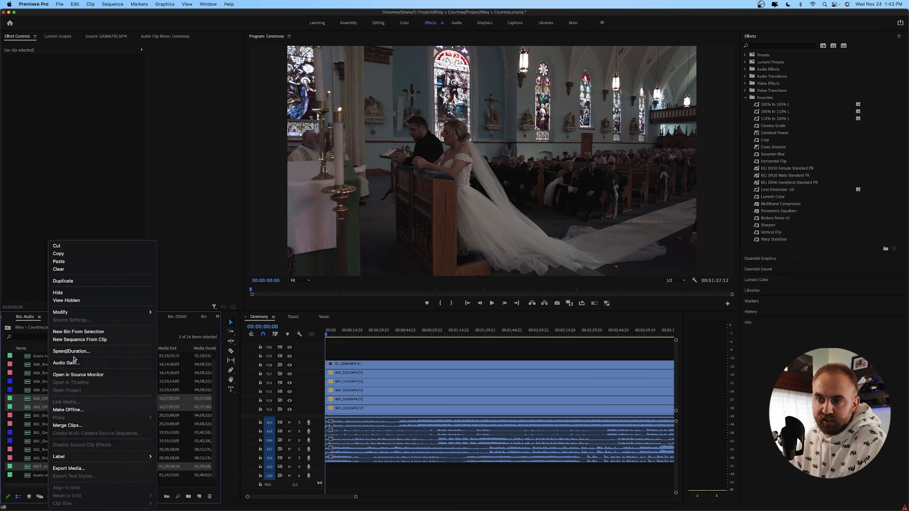
mouse_move(73, 455)
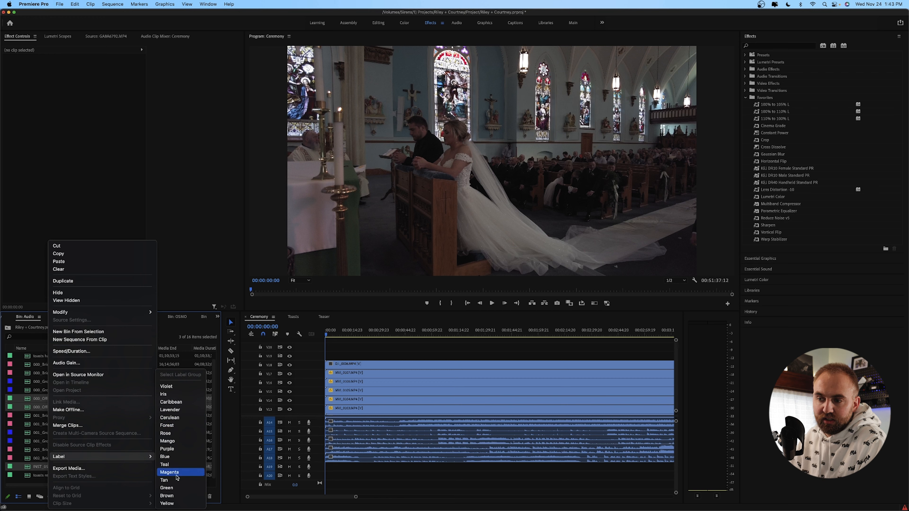
left_click(178, 502)
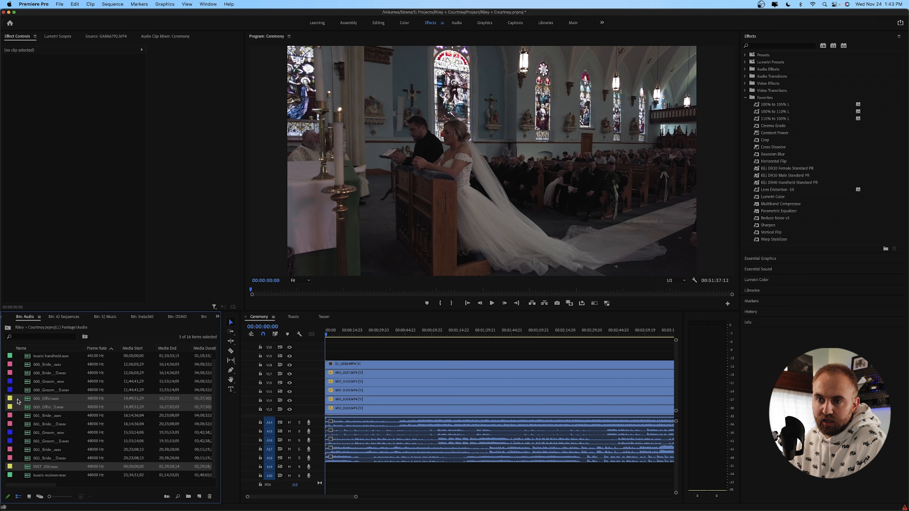
Step: Examine the remaining unrecolored recordings in the Audio bin: the dad first look, toasts handheld and toasts receiver files
left_click(57, 359)
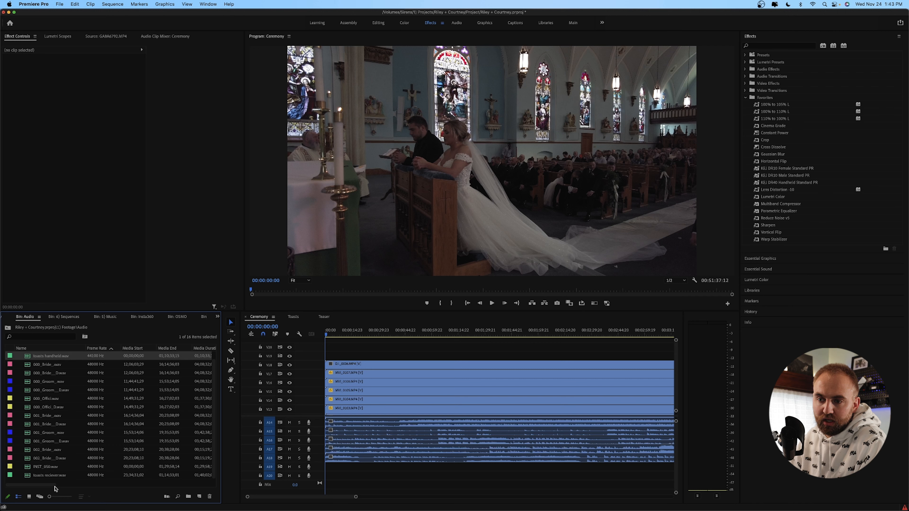
left_click(61, 475)
scroll(63, 469, "up", 1)
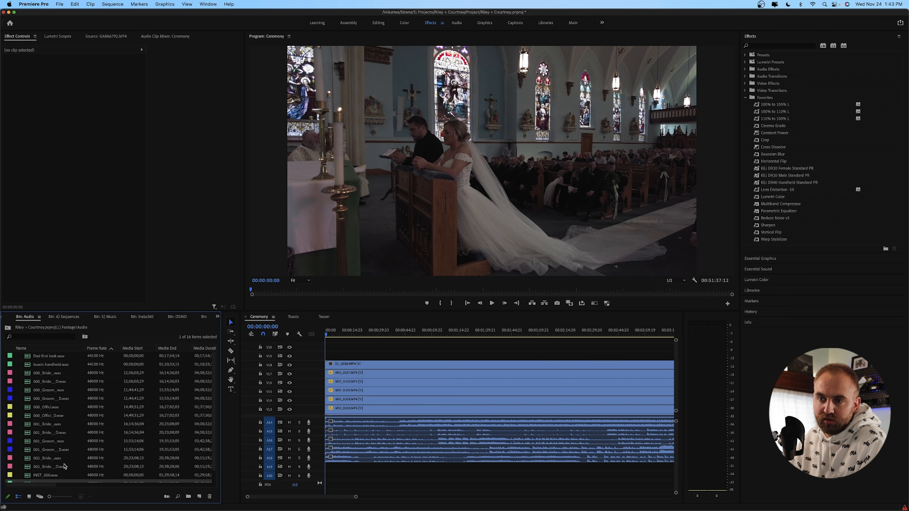
left_click(47, 358)
left_click(52, 365)
scroll(82, 434, "down", 1)
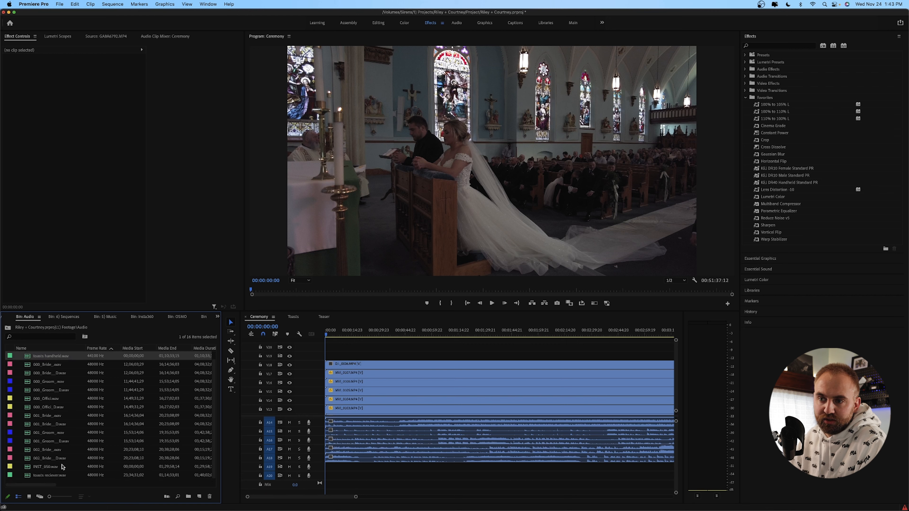
left_click(57, 476)
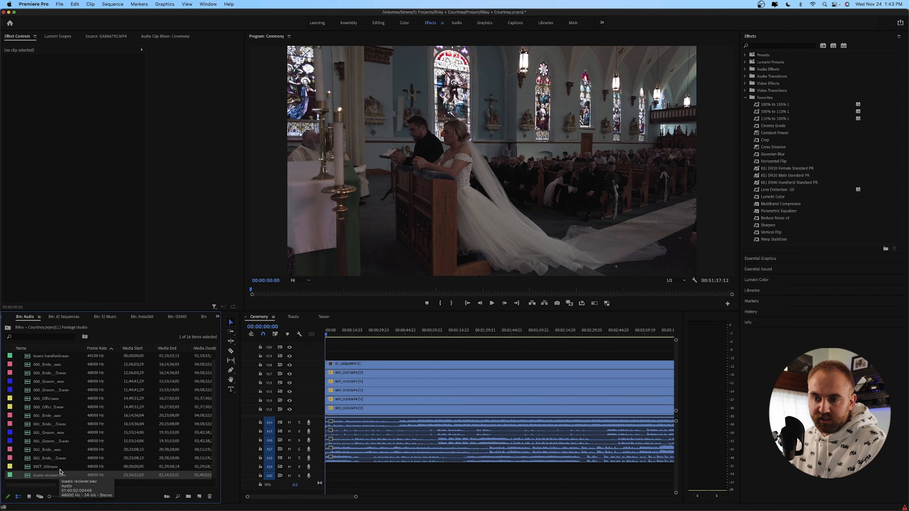
Step: Open 001_Bride_.wav from the Audio bin and listen to it at several points to check whether it covers the ceremony
left_click(59, 424)
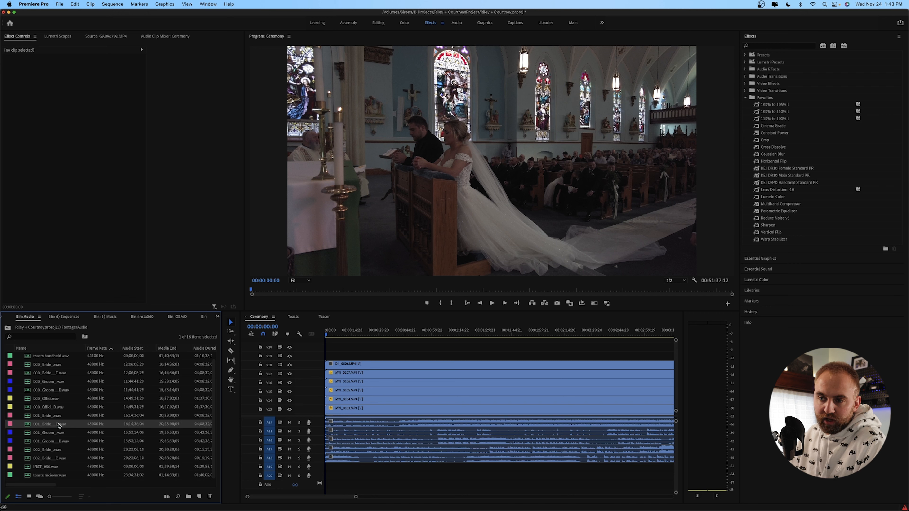
double_click(52, 415)
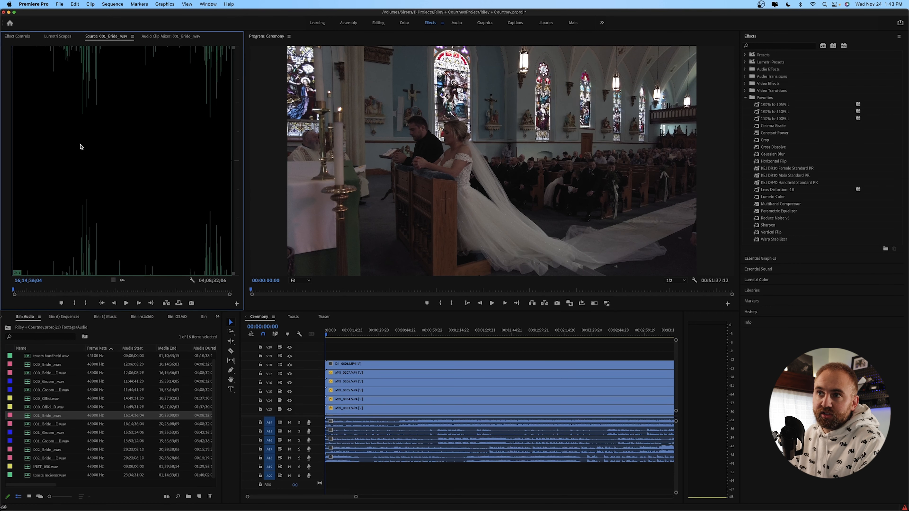
left_click(82, 146)
key("space")
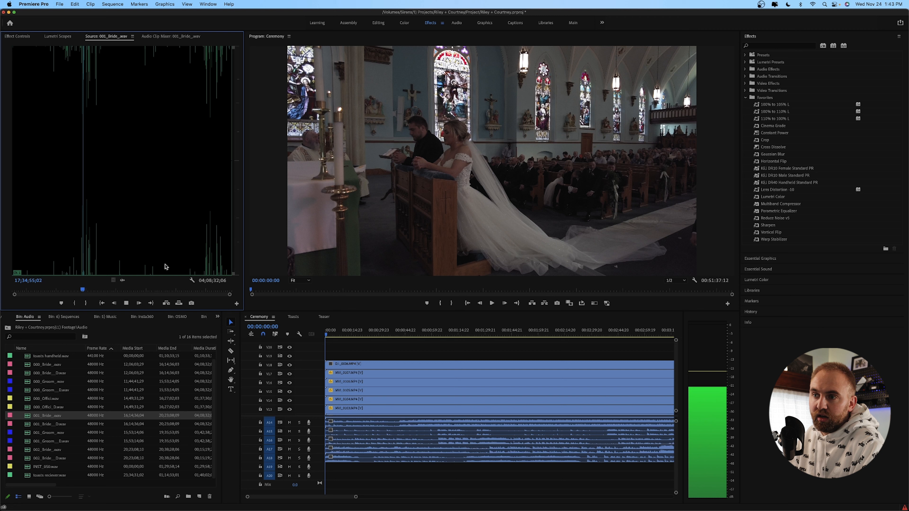
left_click(208, 249)
left_click(139, 255)
left_click(225, 250)
key("space")
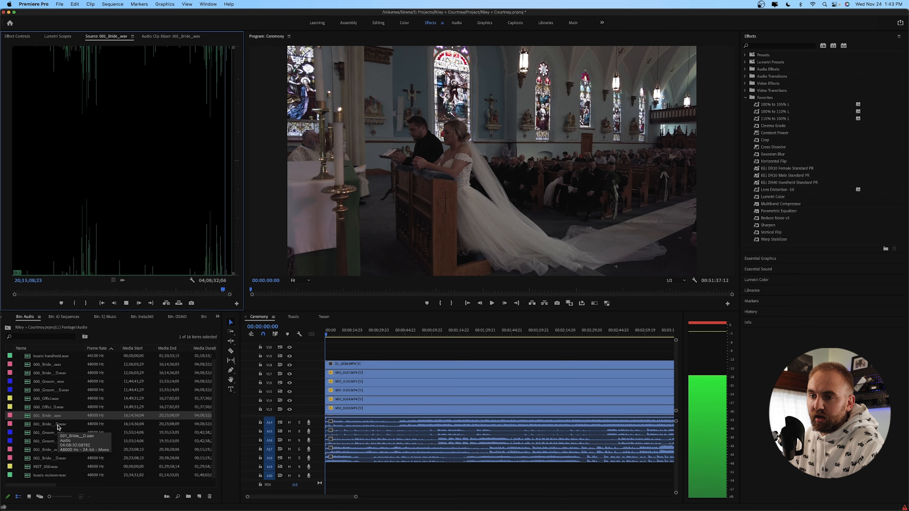
key("space")
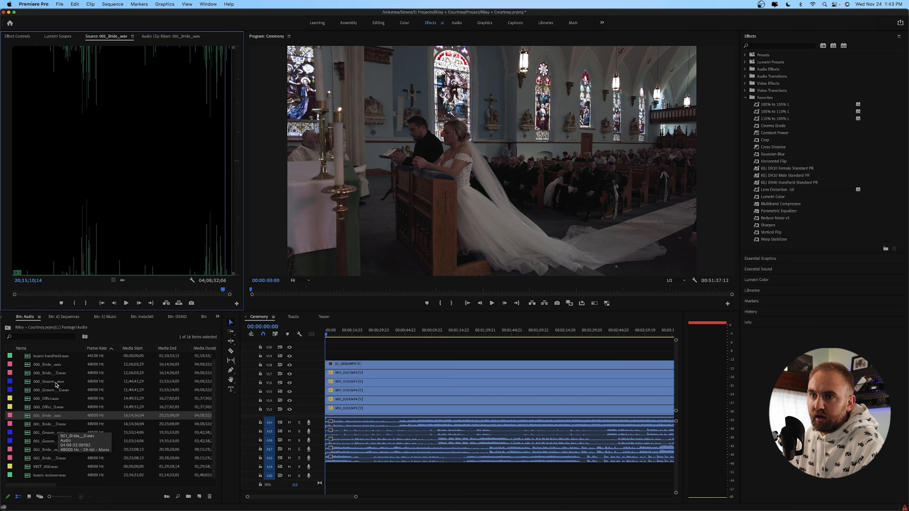
Step: Audition 000_Bride_.wav at several points and place it on track A19 at the start of the Ceremony sequence
double_click(49, 366)
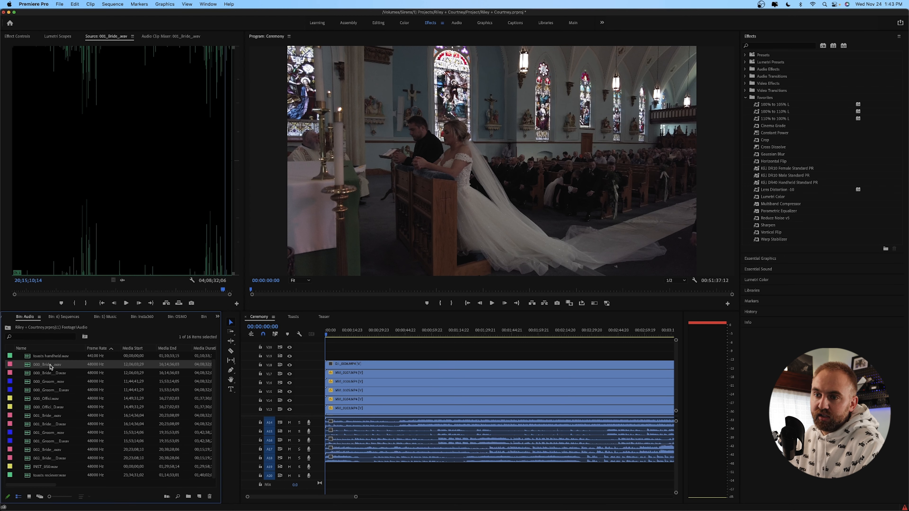
left_click(207, 195)
key("space")
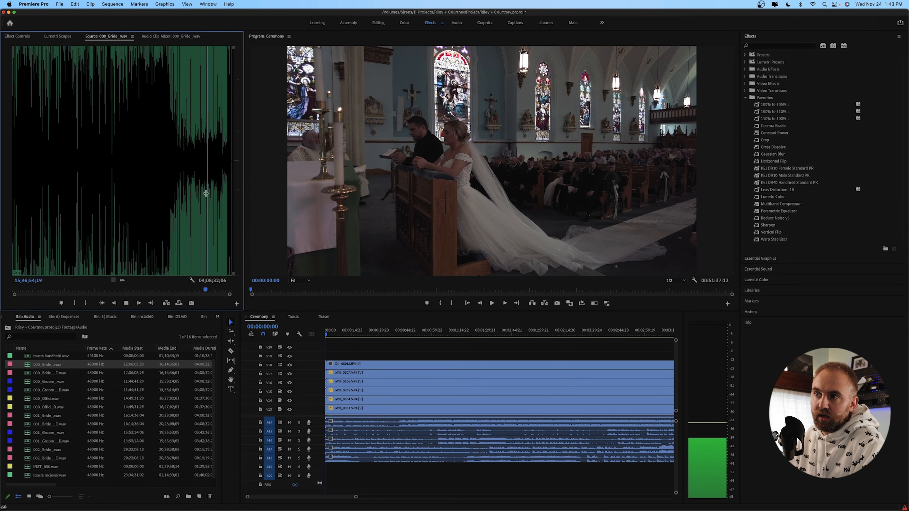
left_click(185, 193)
left_click(198, 194)
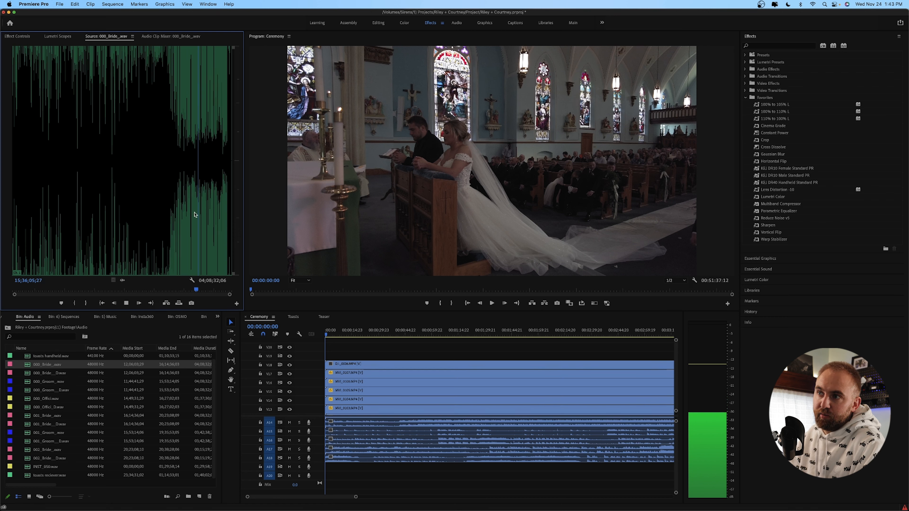
key("space")
left_click(225, 181)
key("space")
left_click(228, 176)
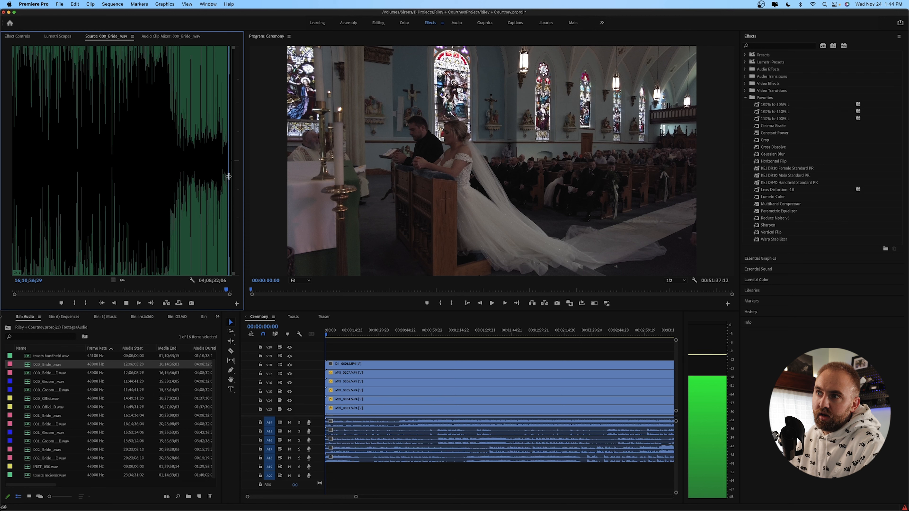
left_click(226, 182)
left_click(231, 198)
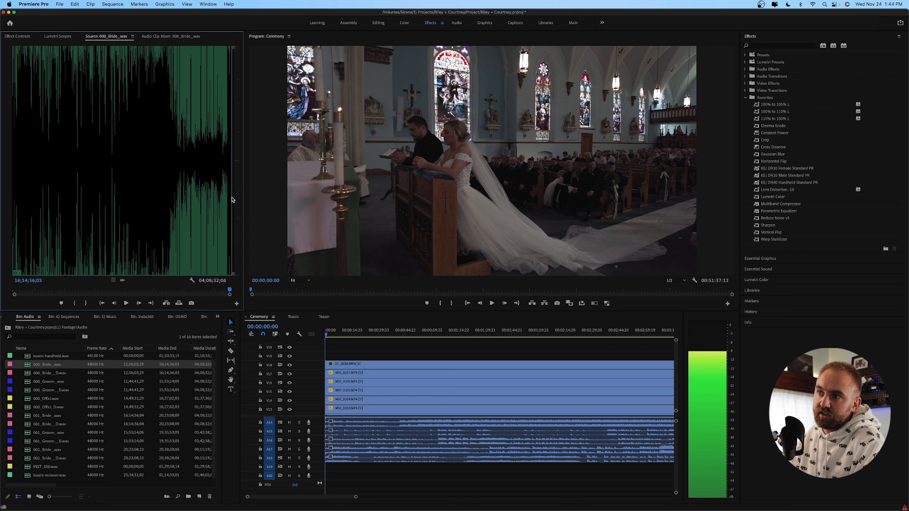
left_click(232, 196)
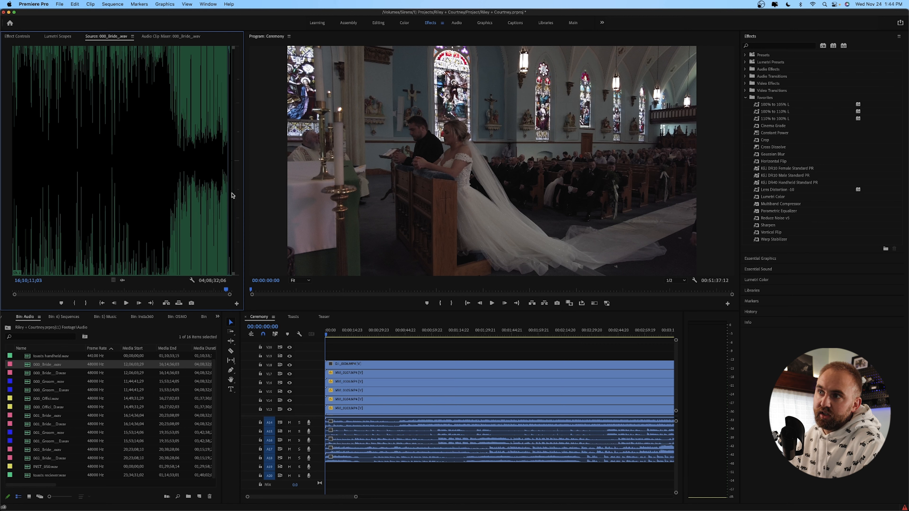
left_click_drag(49, 370, 328, 469)
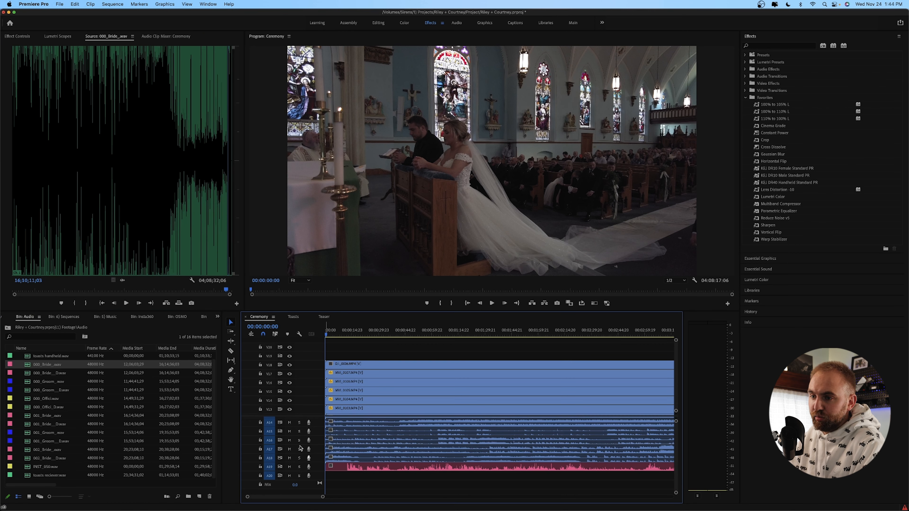
Step: Audition 000_Groom_.wav and place it on track A20 at the start of the Ceremony sequence
double_click(53, 382)
left_click(212, 179)
key("space")
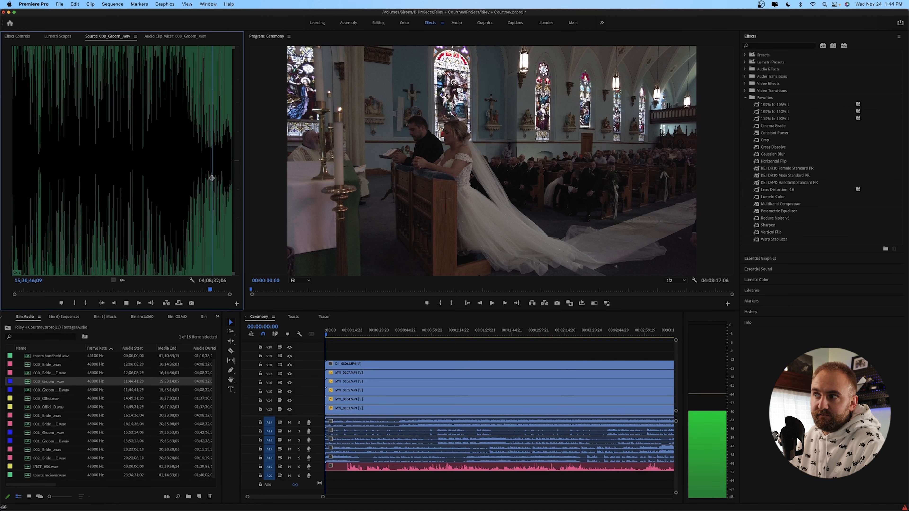
key("space")
left_click(58, 384)
left_click_drag(308, 475, 325, 478)
Step: Compare 000_Bride_.wav with its D version by ear and waveform, and try placing the D version at the start of track A19
left_click(59, 390)
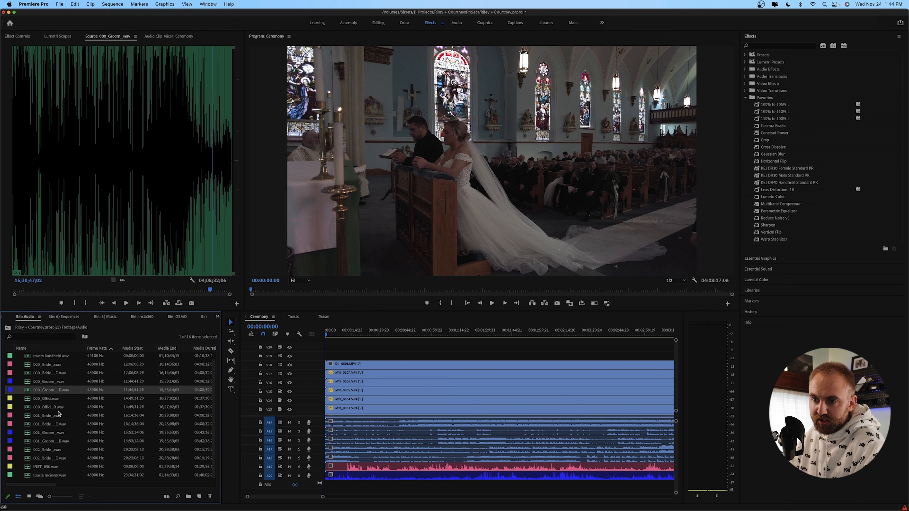
left_click(55, 409)
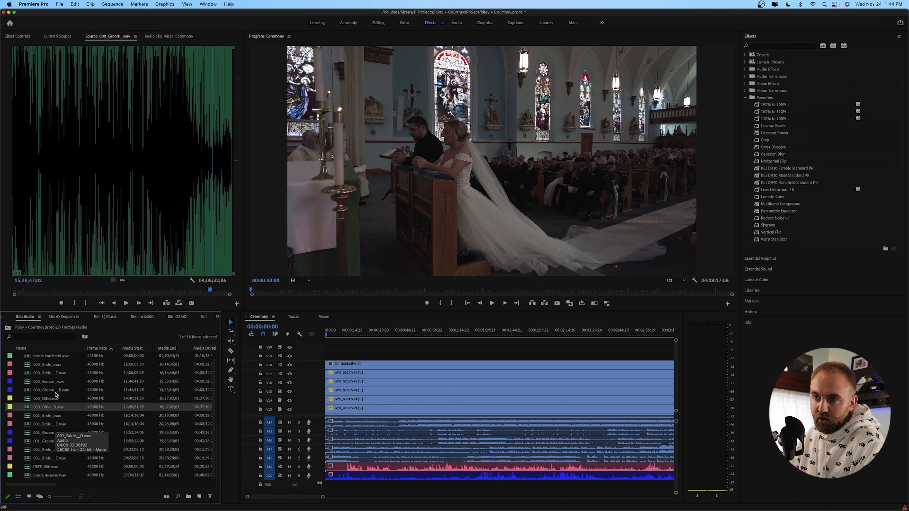
double_click(54, 364)
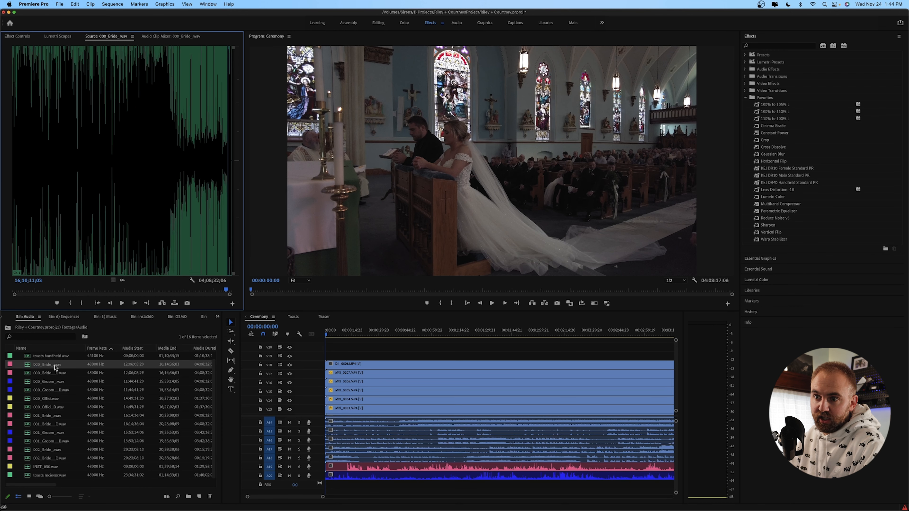
double_click(58, 374)
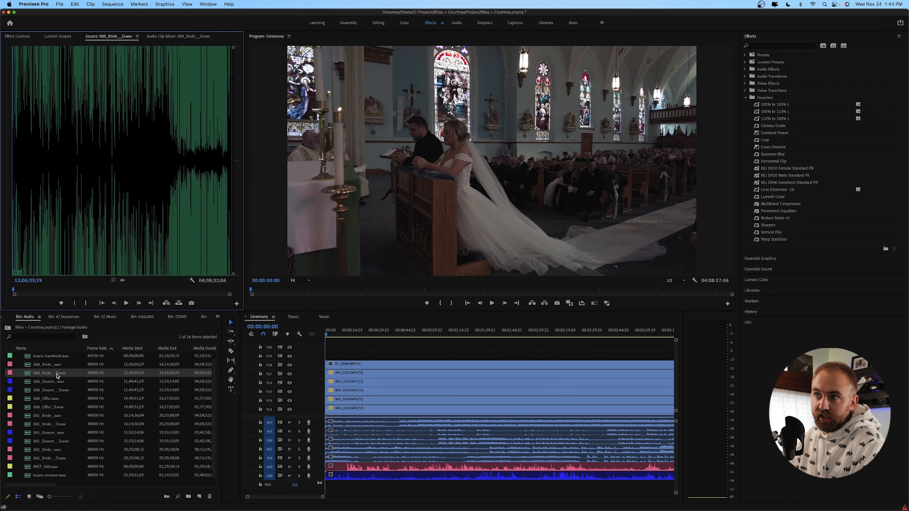
left_click(149, 185)
key("space")
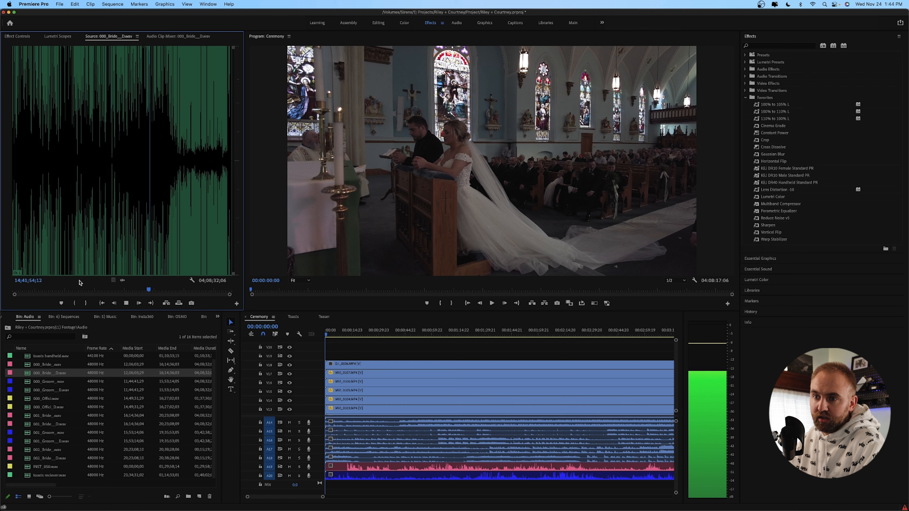
left_click(142, 222)
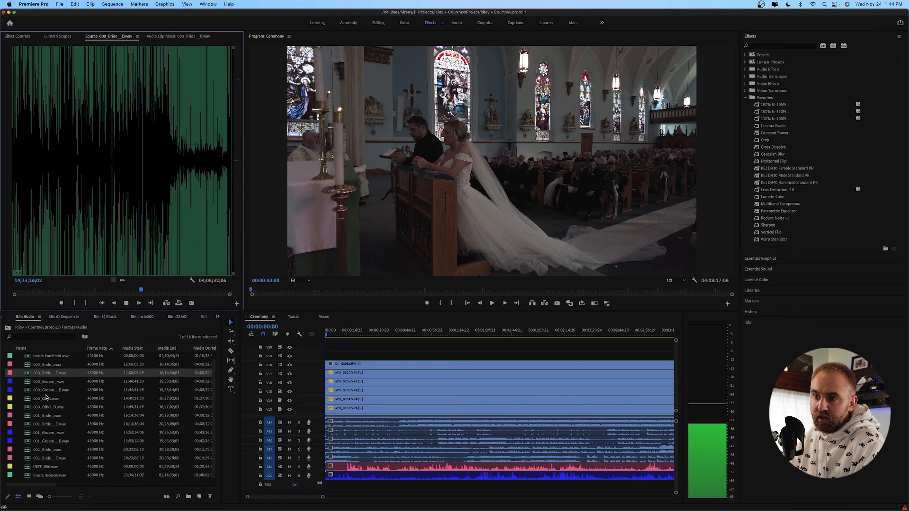
double_click(56, 365)
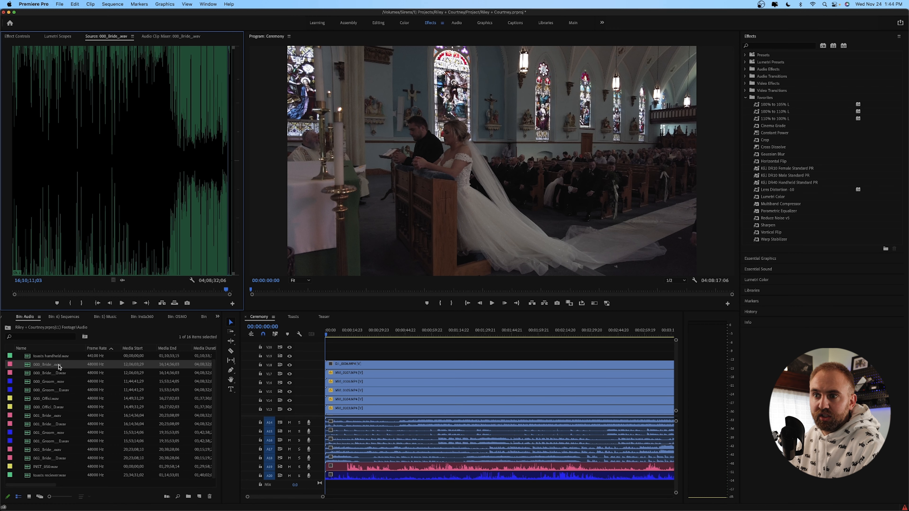
double_click(52, 374)
left_click_drag(51, 376, 322, 467)
Step: Compare the waveforms of 000_Groom_.wav and its D version, listening to the D version at several points
double_click(60, 383)
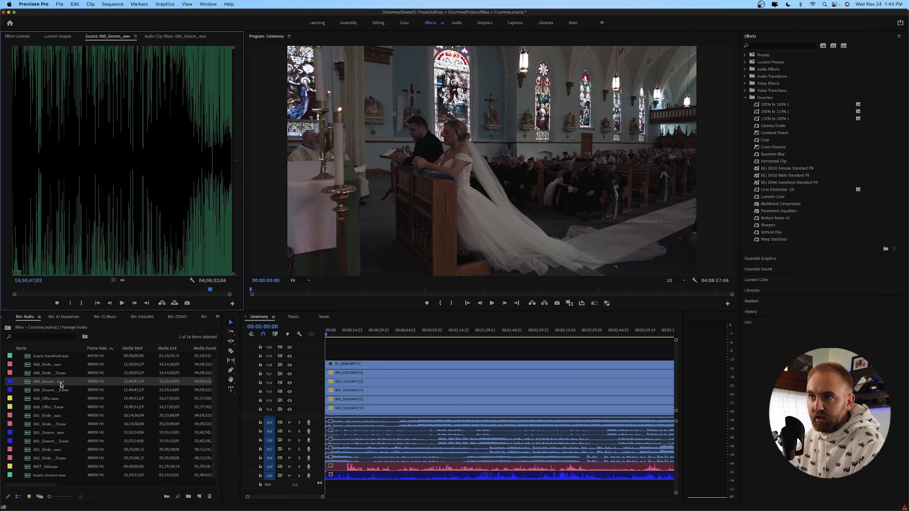
double_click(63, 391)
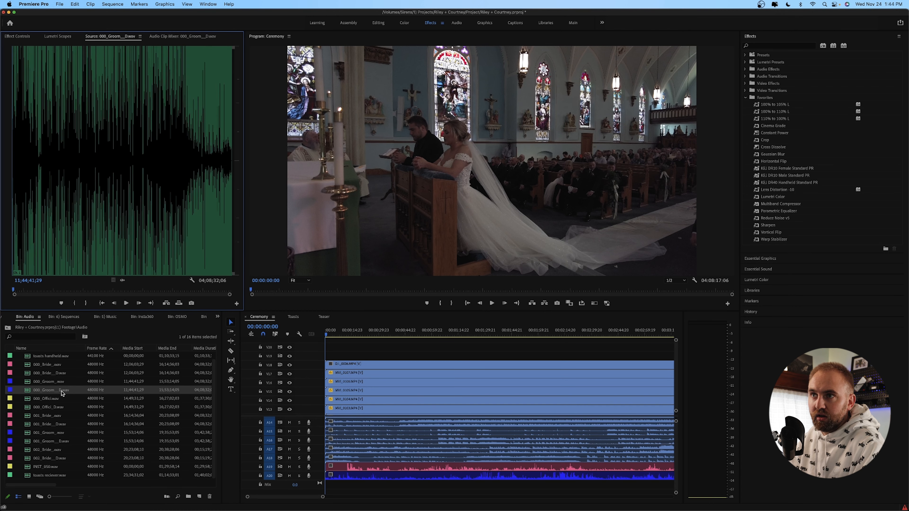
left_click(169, 204)
key("space")
left_click(153, 208)
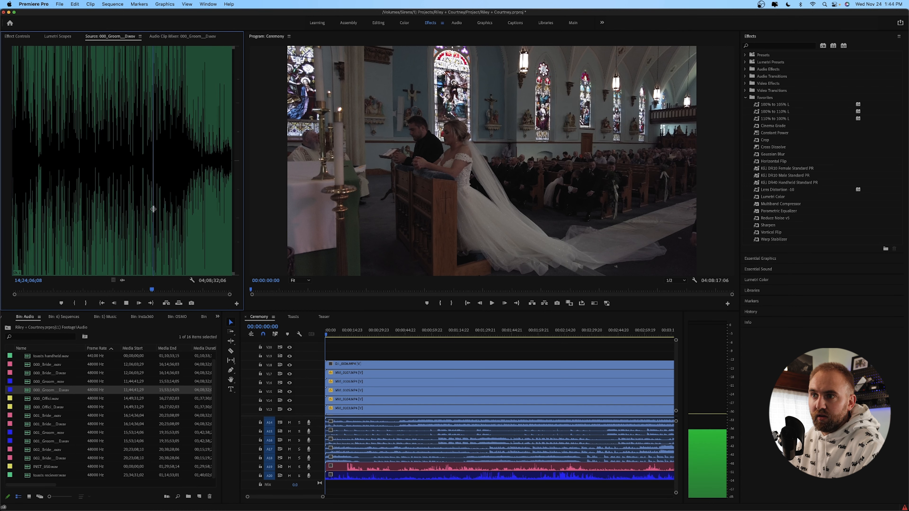
left_click(136, 213)
key("space")
key("space")
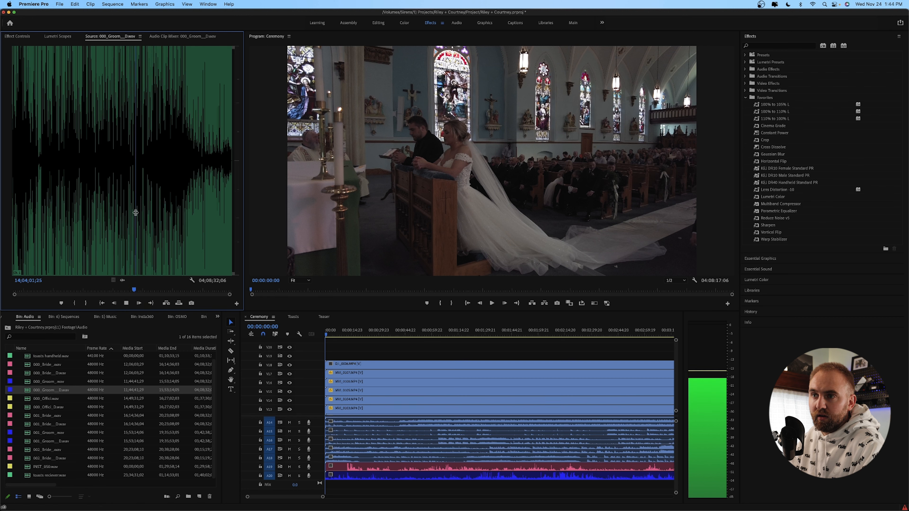
left_click(168, 203)
left_click(180, 201)
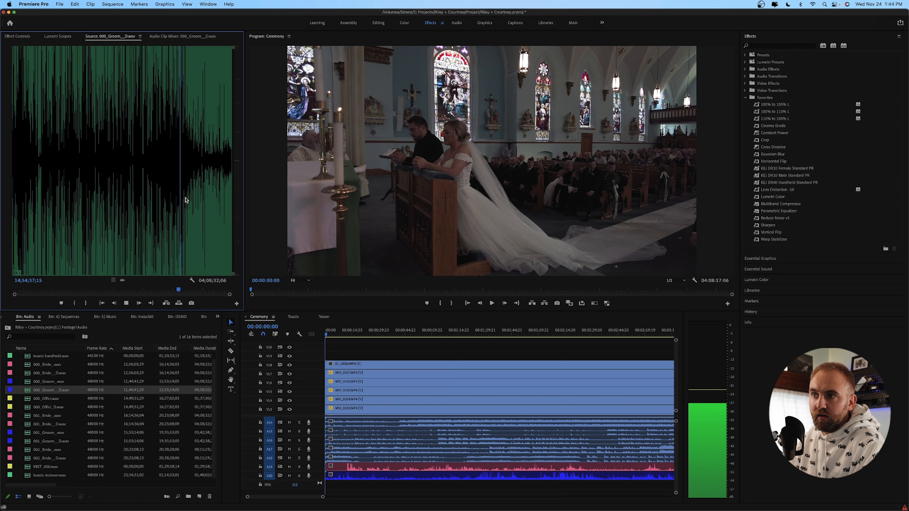
left_click(210, 176)
key("space")
key("space")
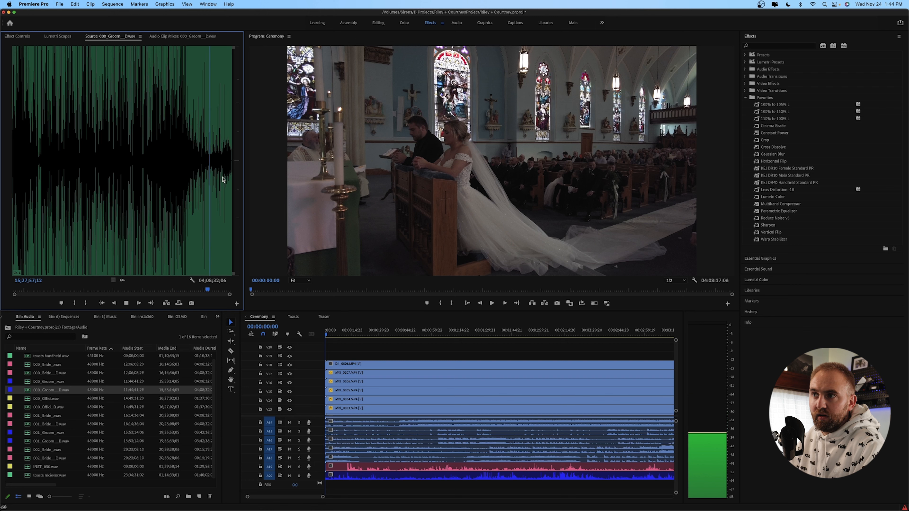
left_click(222, 176)
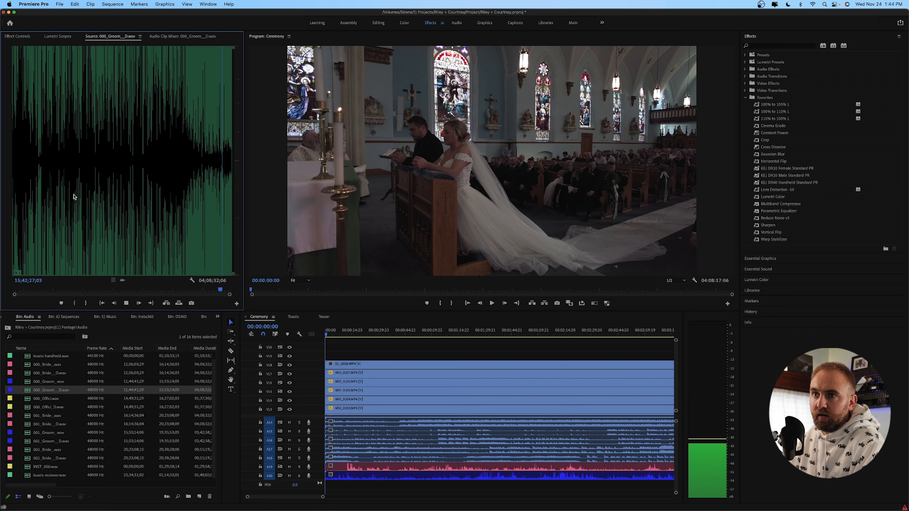
key("space")
Step: Place 000_Bride_.wav at the start of track A19 again and add the standard, non-D officiant recording at the start of track A21
left_click(352, 476)
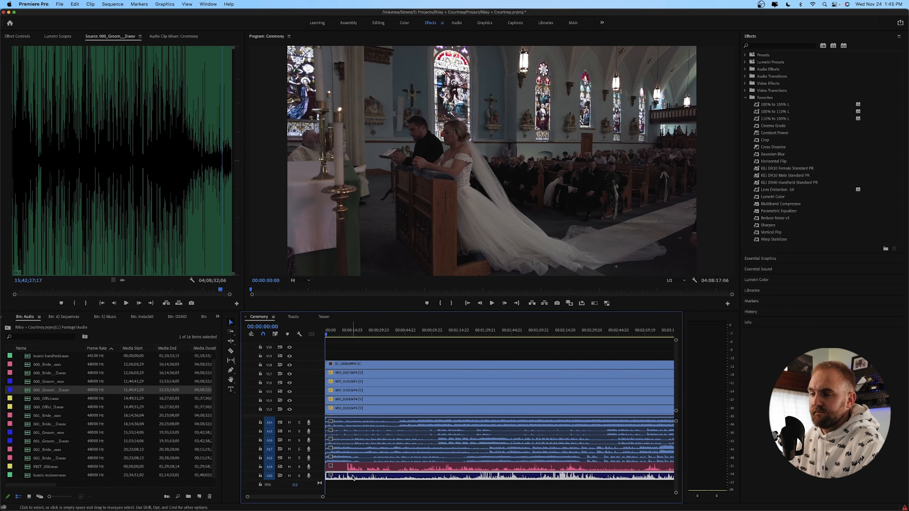
left_click(357, 469)
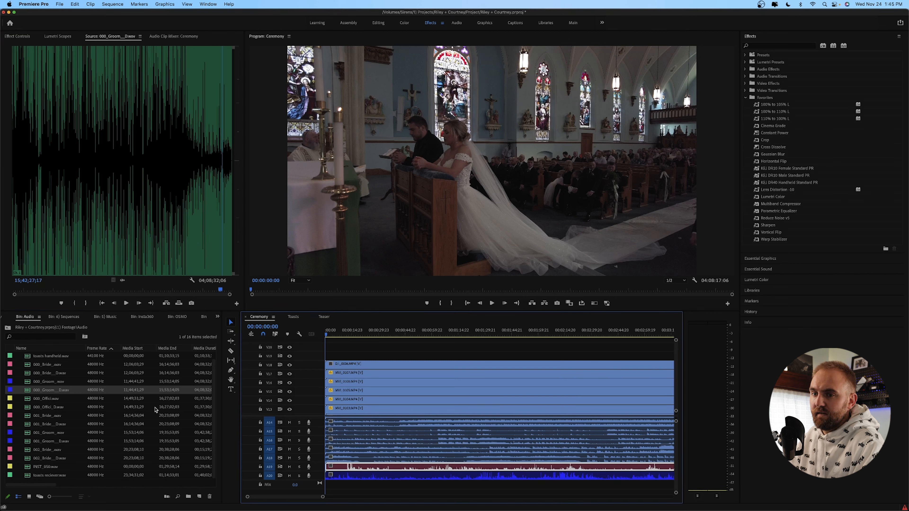
left_click_drag(50, 365, 335, 467)
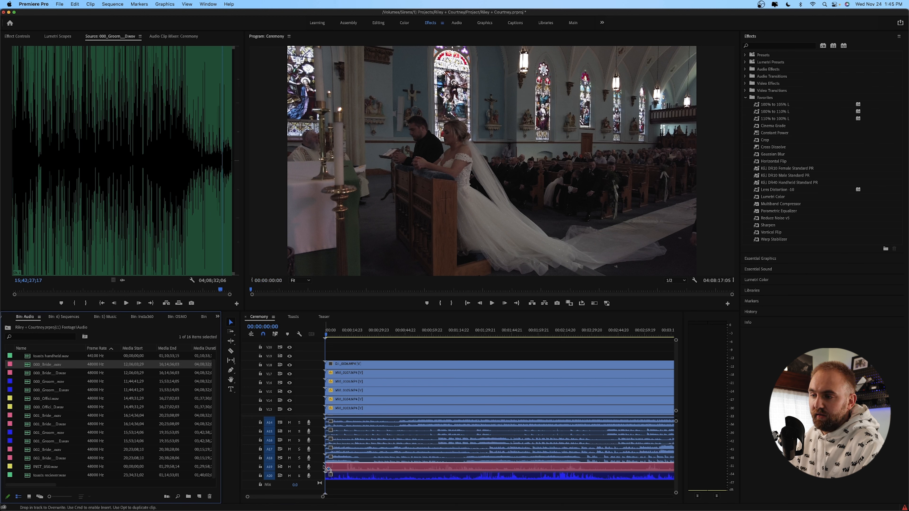
left_click_drag(327, 470, 328, 469)
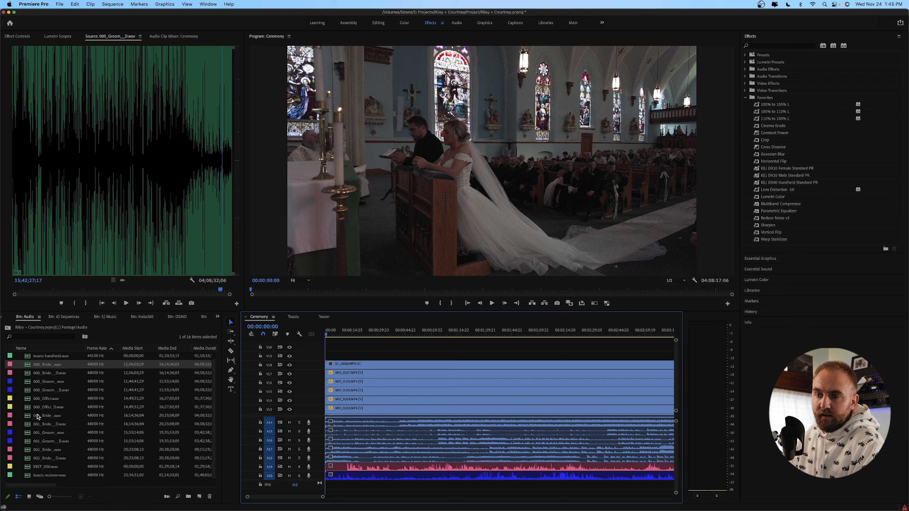
left_click(49, 398)
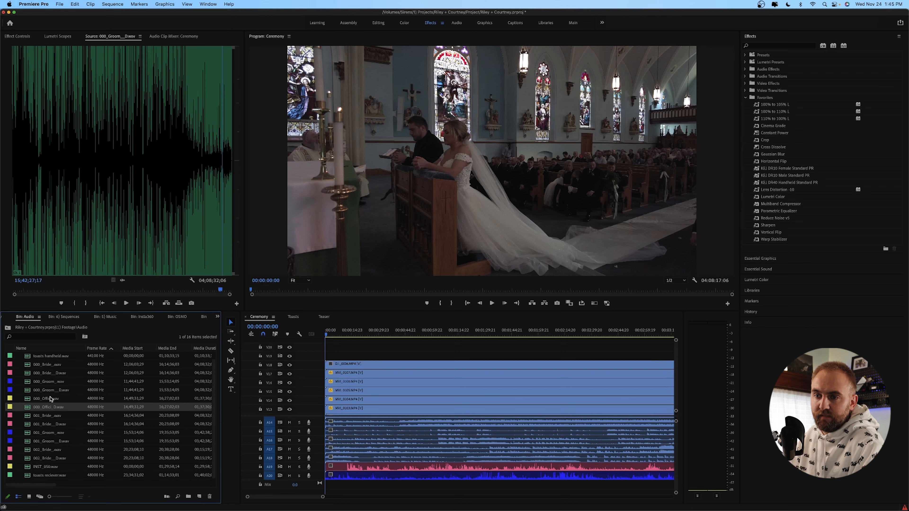
left_click_drag(40, 399, 325, 494)
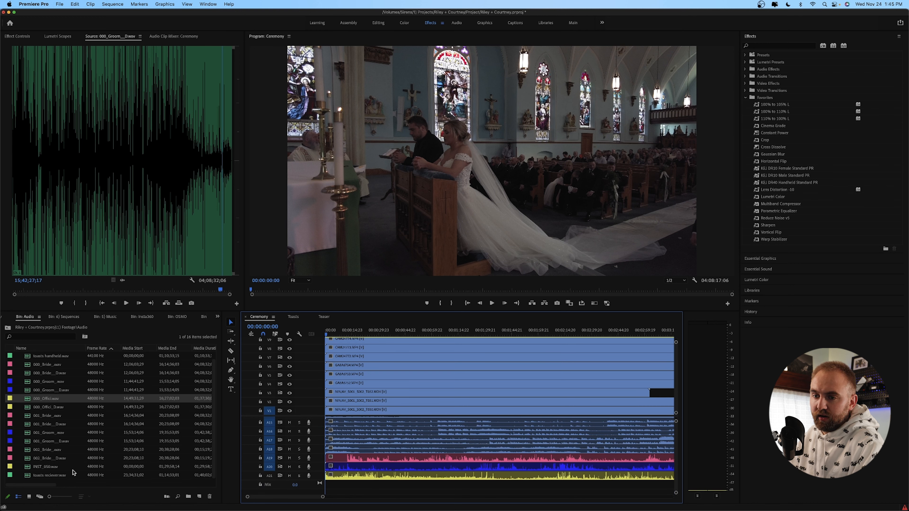
Step: Audition INST_050.wav at a couple of points and place it on track A22 at the start of the Ceremony sequence
left_click(63, 467)
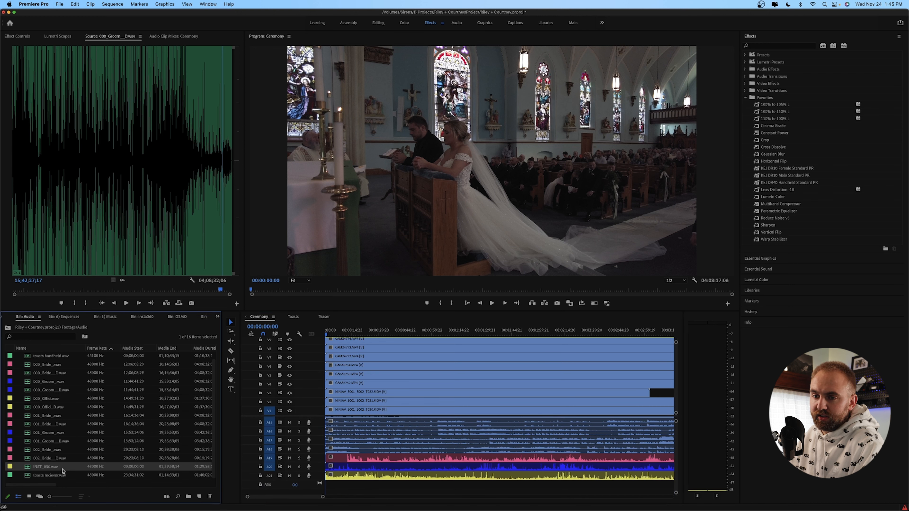
double_click(102, 467)
left_click(165, 241)
key("space")
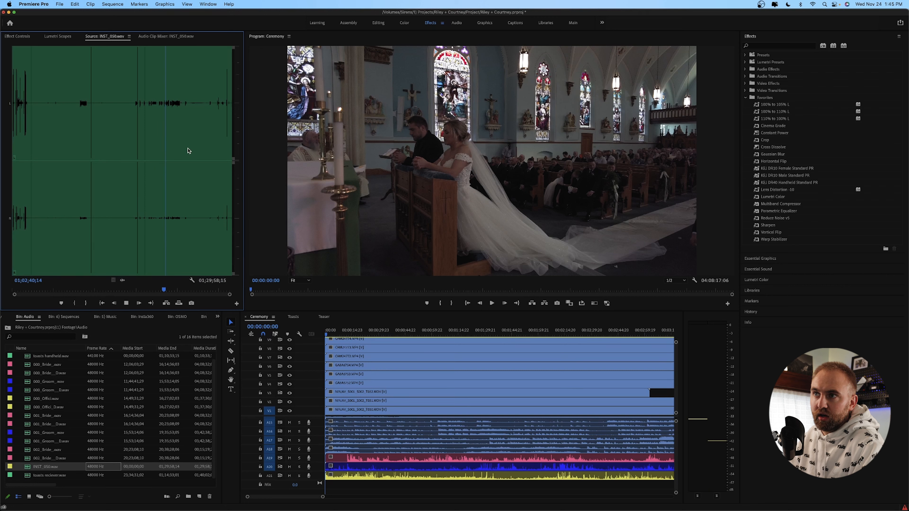
left_click(173, 117)
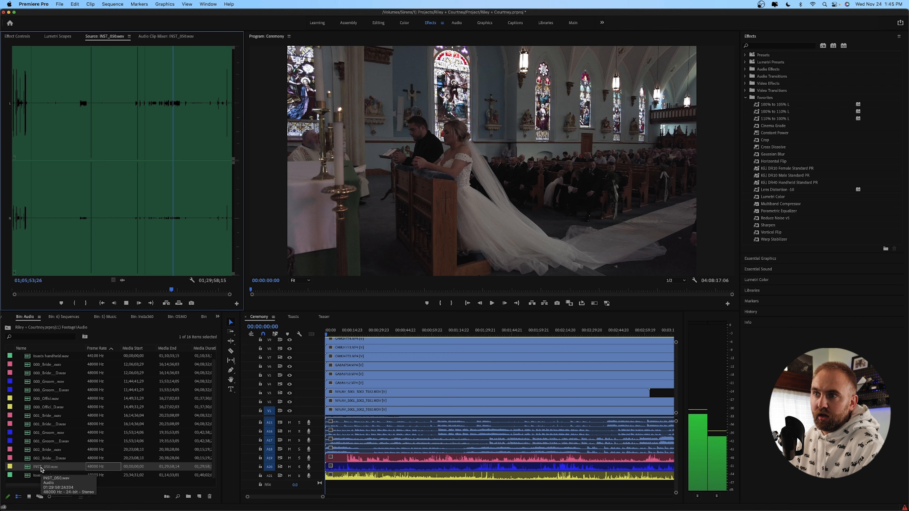
key("space")
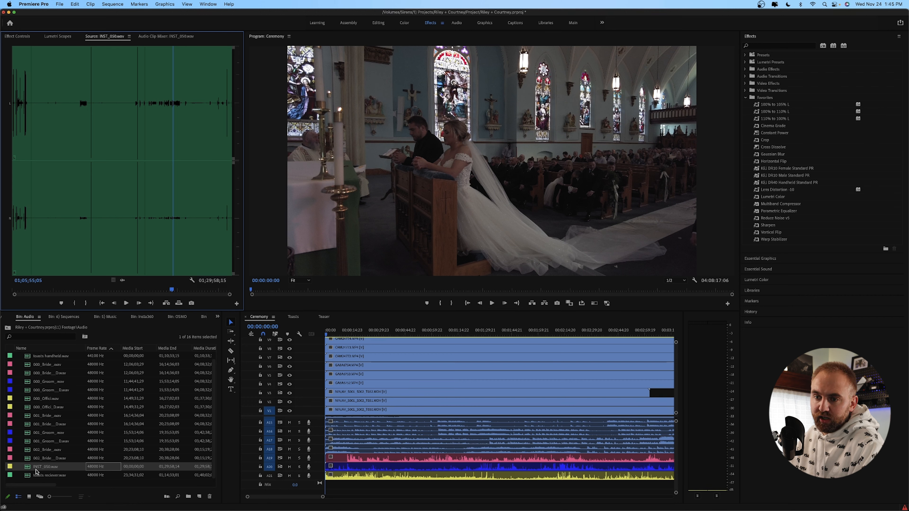
left_click_drag(36, 469, 325, 494)
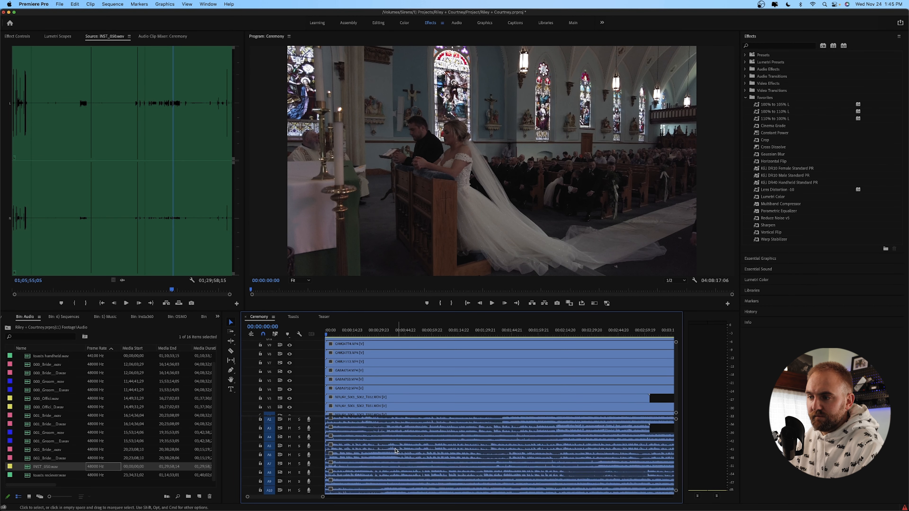
Step: Examine the bride, groom, officiant and INST_050.wav recordings on tracks A19 to A22 and compare their lengths with the camera clips
left_click(396, 457)
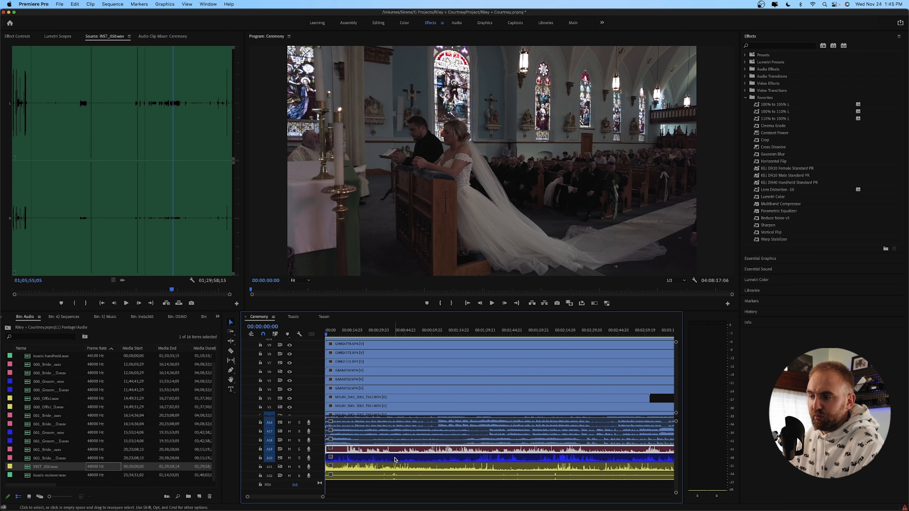
left_click(395, 466)
left_click(396, 478)
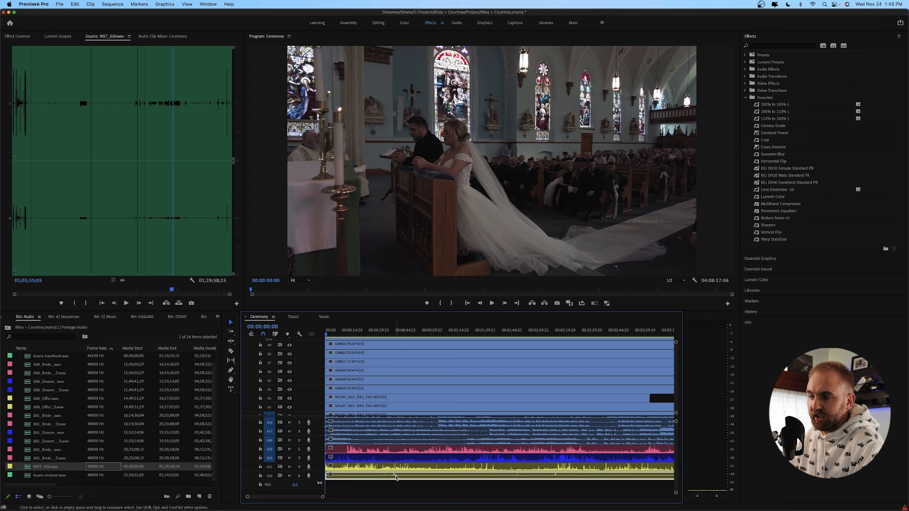
key("minus")
key("minus")
key("minus")
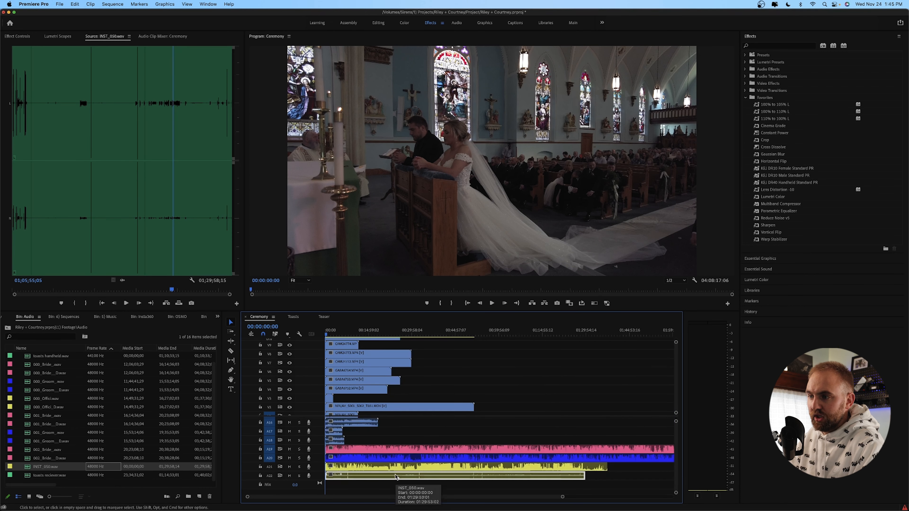
key("minus")
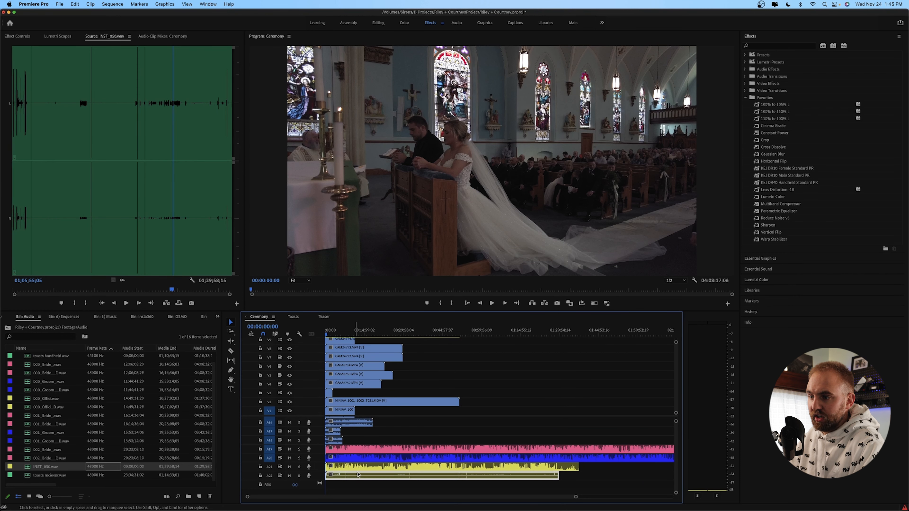
scroll(357, 475, "up", 5)
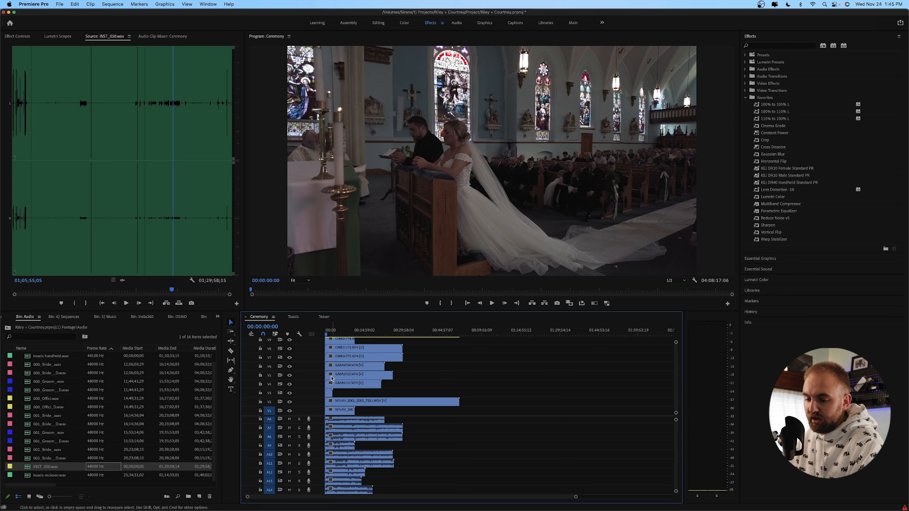
Step: Synchronize all clips in the Ceremony sequence by audio, using track channel 1
key("grave")
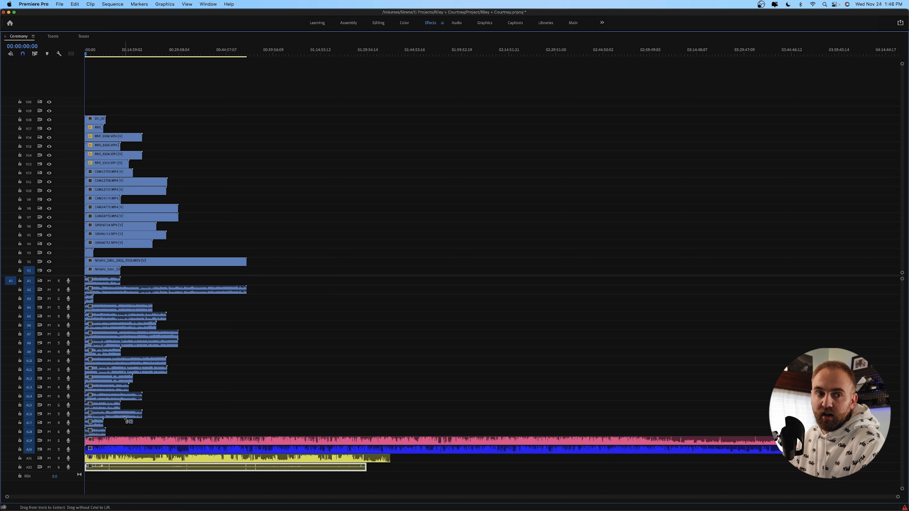
key("super+a")
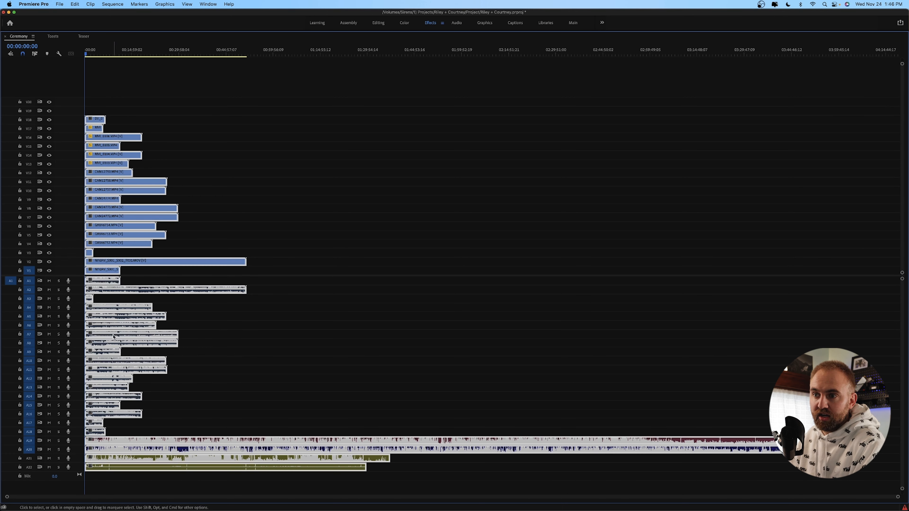
right_click(110, 220)
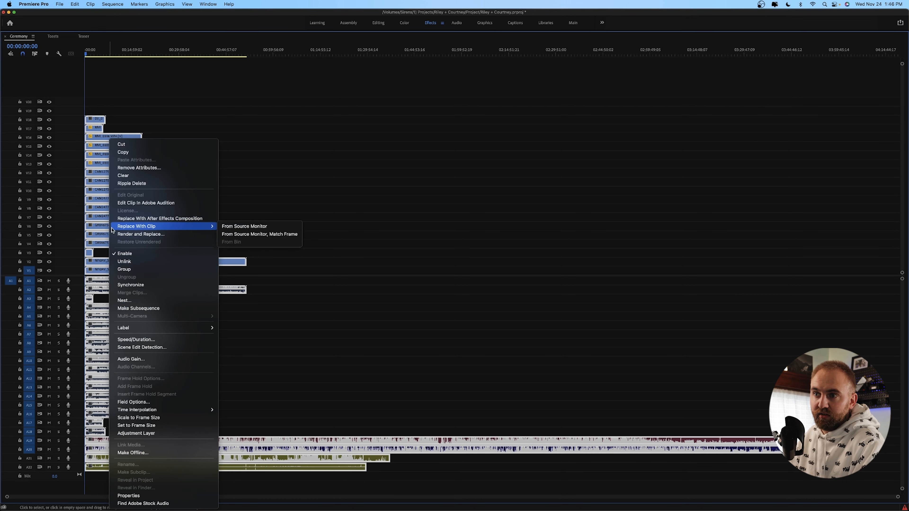
left_click(133, 285)
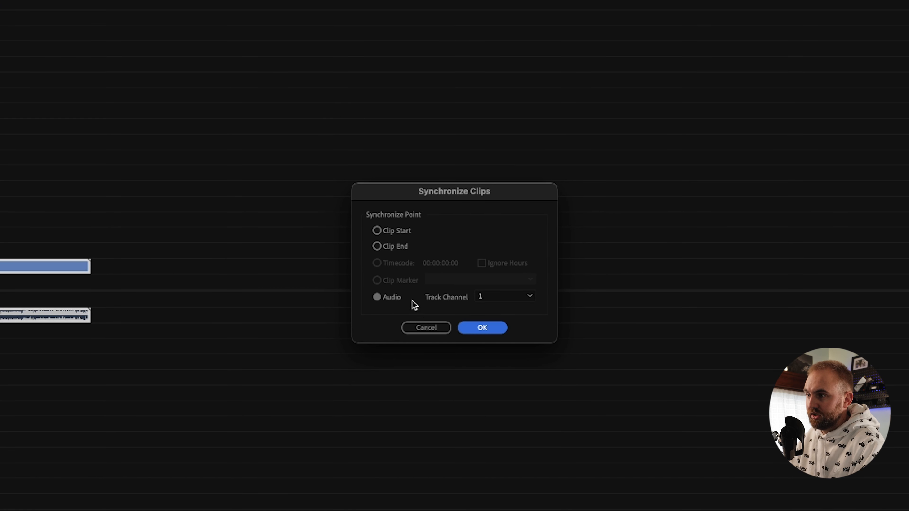
left_click(486, 326)
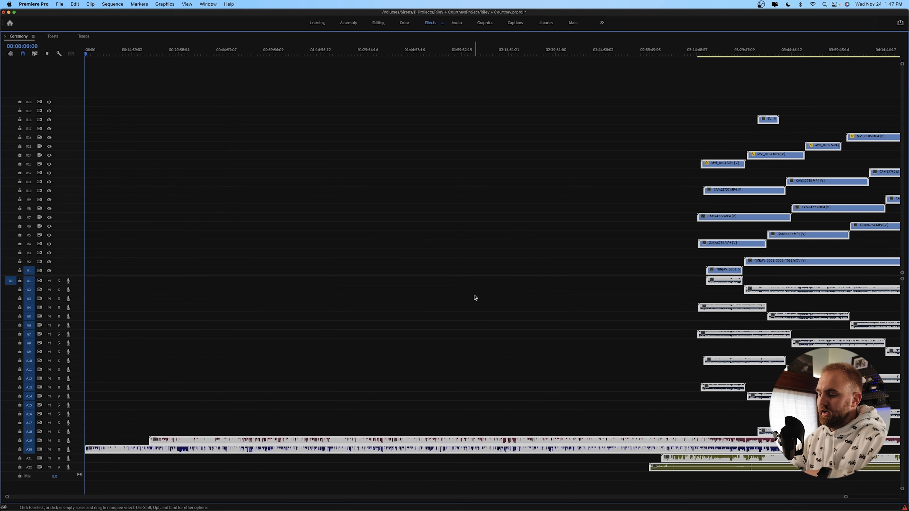
Step: Split the four recordings on tracks A19 to A22 at the point where the earliest camera clip starts
scroll(475, 298, "right", 5)
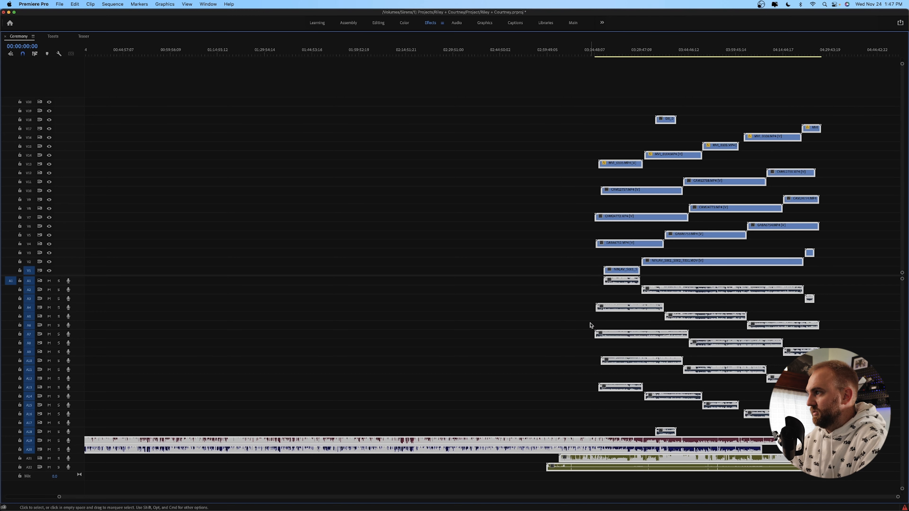
left_click(841, 264)
key("c")
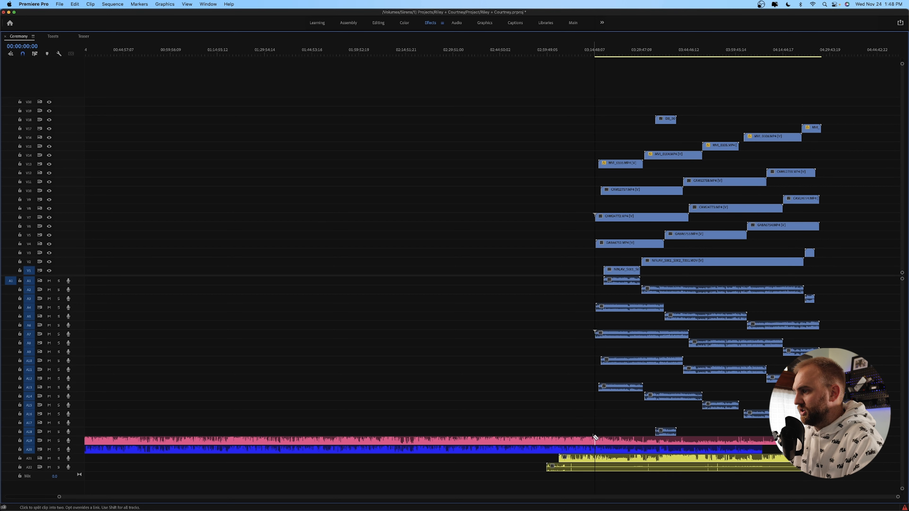
left_click(595, 441)
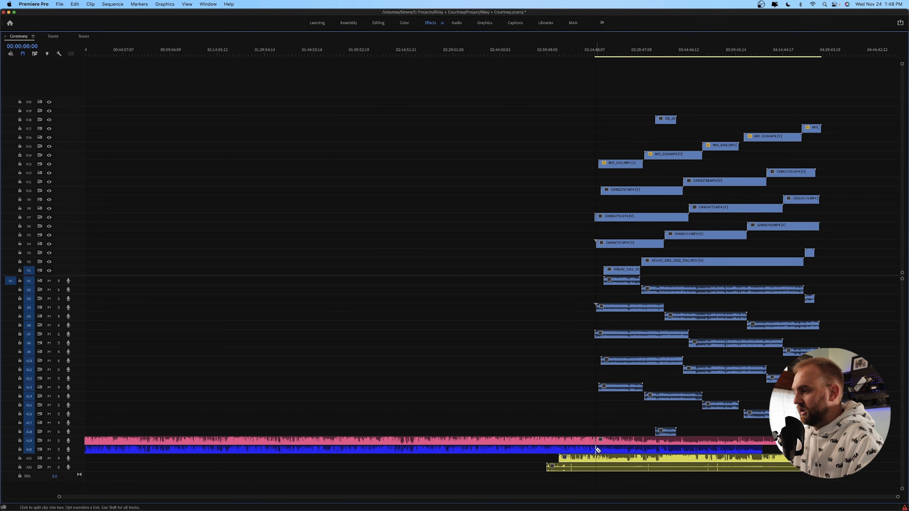
left_click(596, 449)
left_click(595, 458)
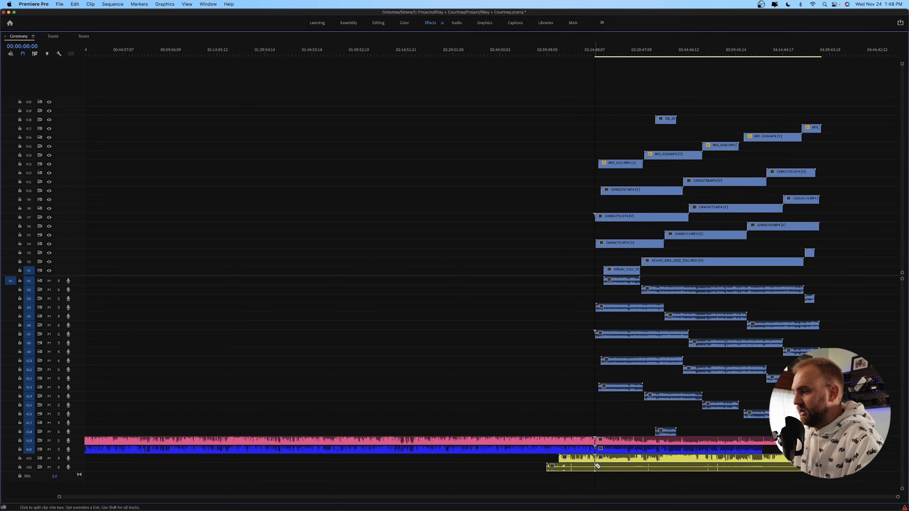
left_click(596, 467)
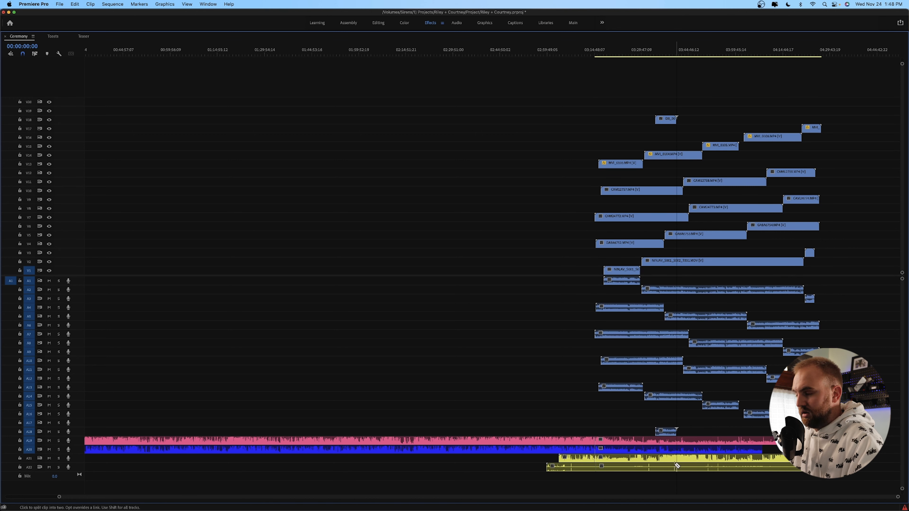
left_click(594, 468)
Step: Delete the audio portions before the cut on tracks A19 to A22 and close the empty gap at the sequence start
key("v")
left_click_drag(587, 432, 586, 487)
key("Delete")
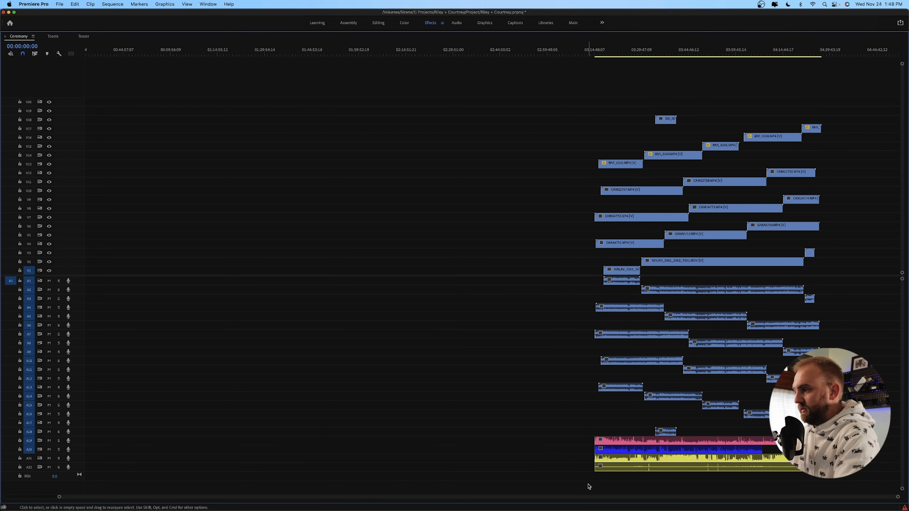
left_click(583, 468)
key("Delete")
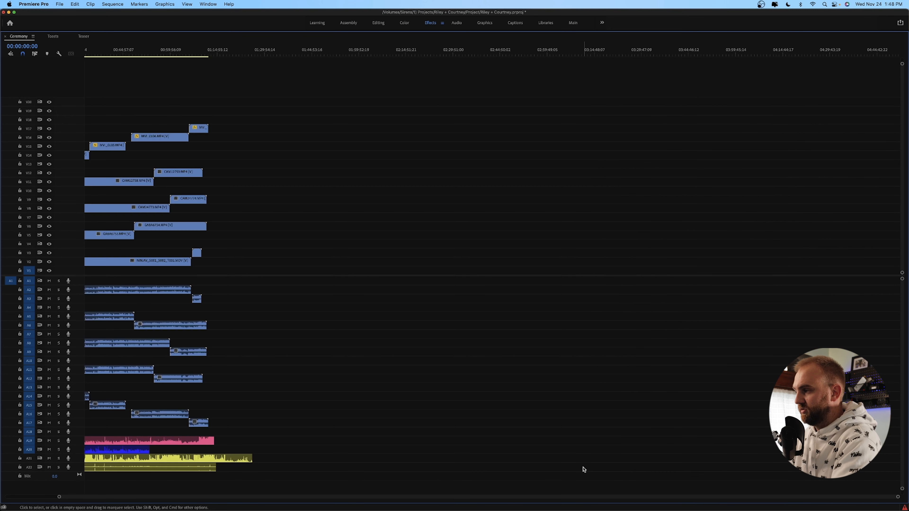
Step: Cut the recordings on tracks A19, A21 and A22 at the end of the last camera clip and delete the excess
key("c")
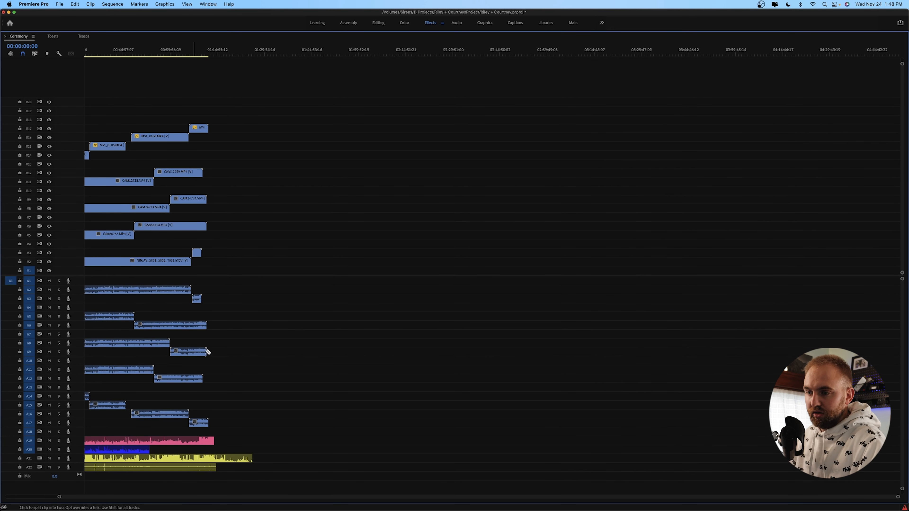
left_click(211, 440)
left_click(211, 461)
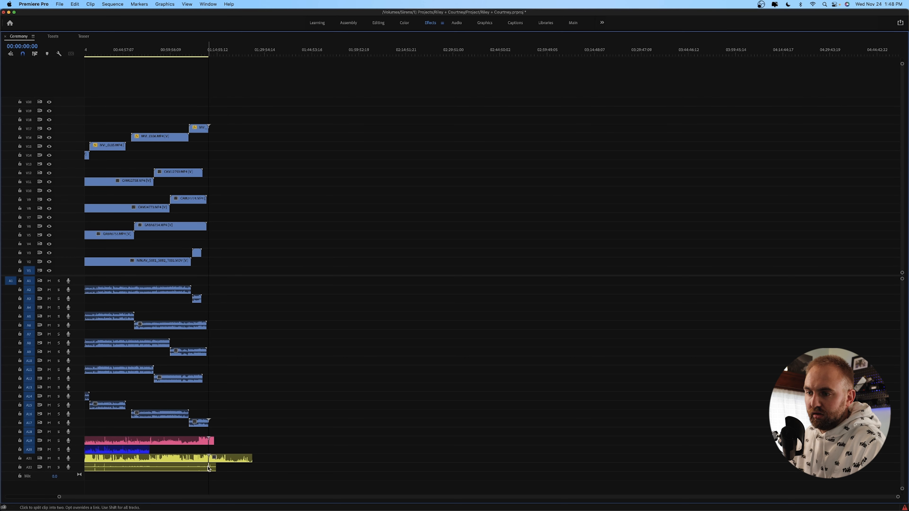
key("v")
left_click_drag(227, 435, 214, 471)
key("Delete")
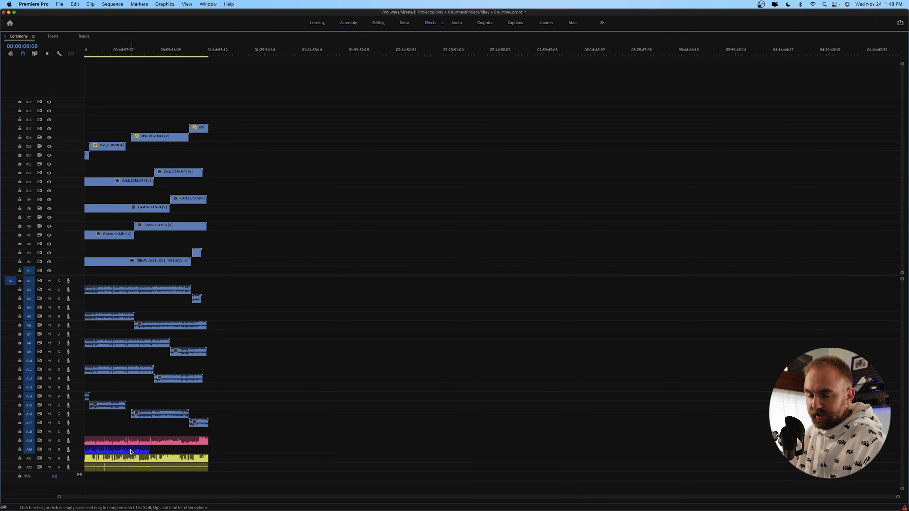
Step: Try extending the first groom recording on track A20, and place 001_Groom_.wav directly after it on the same track
scroll(131, 452, "left", 3)
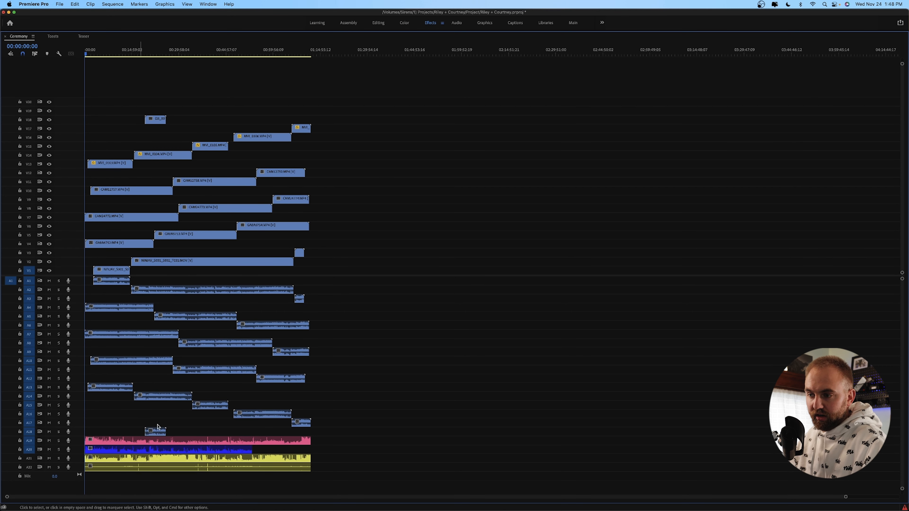
mouse_move(252, 450)
left_mouse_down()
mouse_move(273, 450)
mouse_move(265, 451)
left_mouse_up()
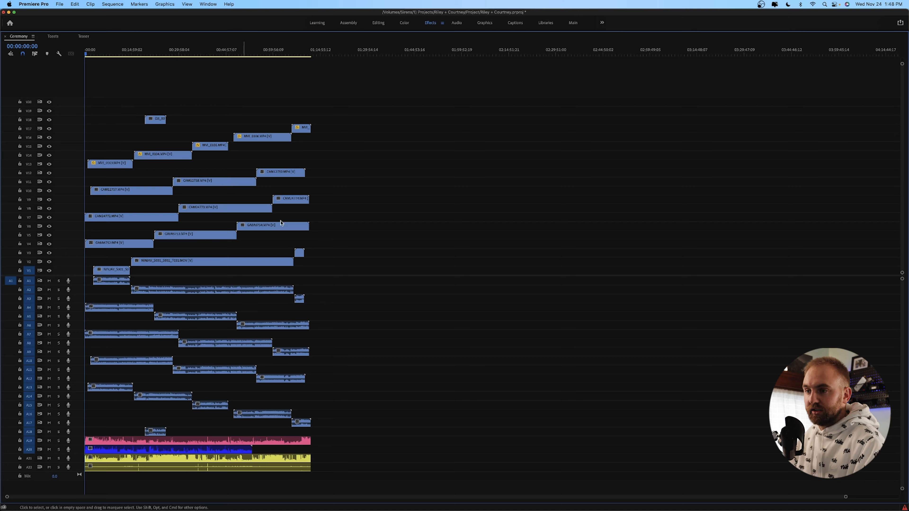
key("grave")
scroll(515, 444, "down", 3)
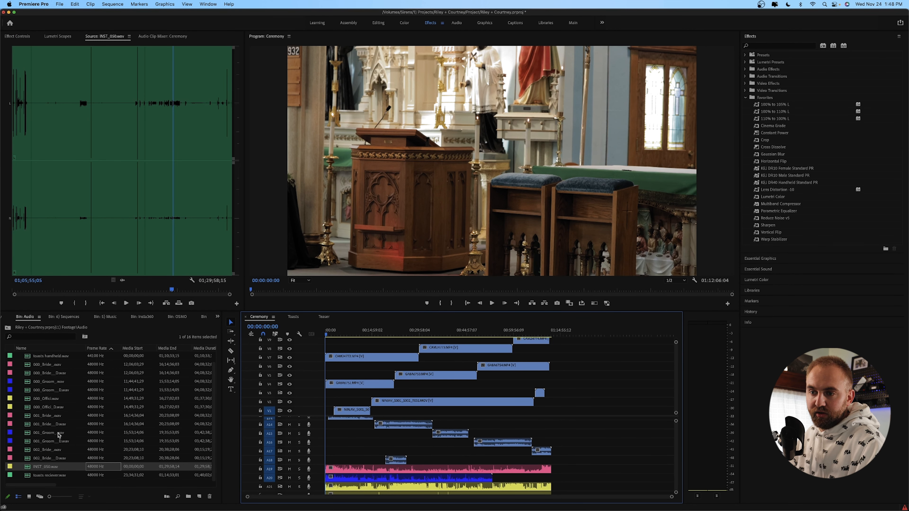
double_click(59, 433)
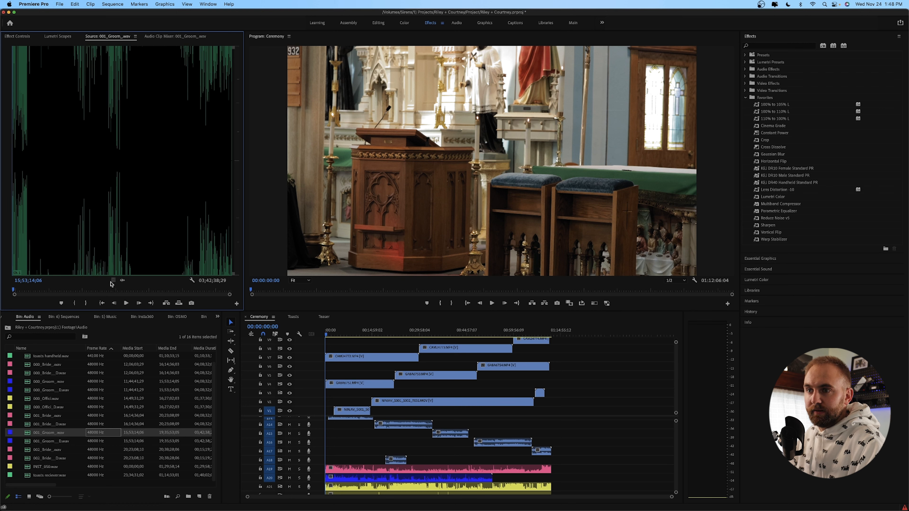
left_click_drag(121, 280, 496, 481)
scroll(494, 477, "up", 5)
scroll(493, 477, "up", 5)
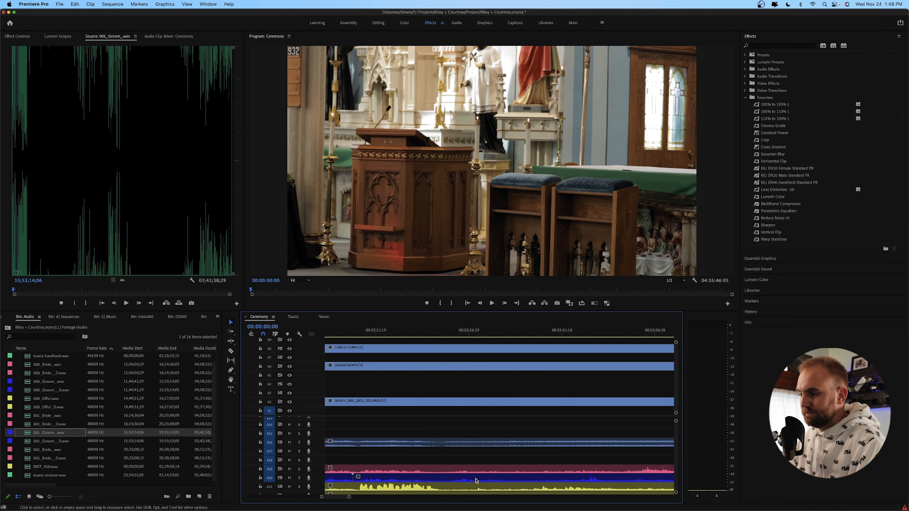
scroll(411, 485, "up", 3)
Step: Cut 001_Groom_.wav on track A20 at the end of the other recordings and delete the remainder
scroll(412, 485, "down", 6)
scroll(412, 485, "down", 8)
key("c")
left_click(564, 479)
key("v")
left_click(576, 479)
key("Delete")
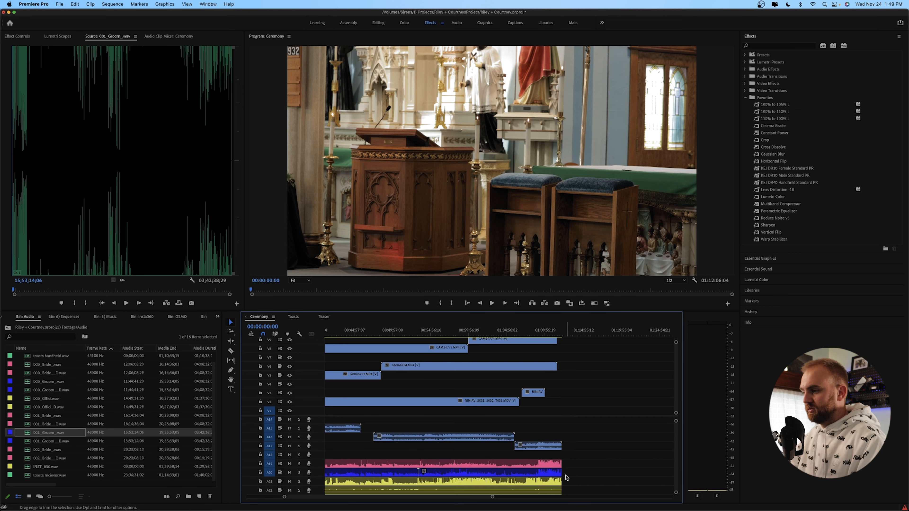
Step: Move the long NINJAV clip's video from track V2 down to V1, keeping its synced position behind the first NINJAV clip
scroll(566, 478, "down", 3)
key("backslash")
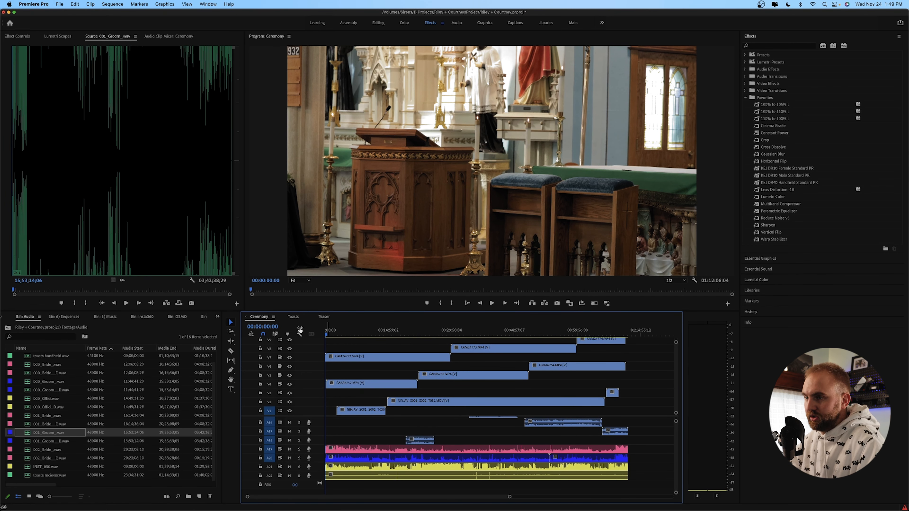
key("grave")
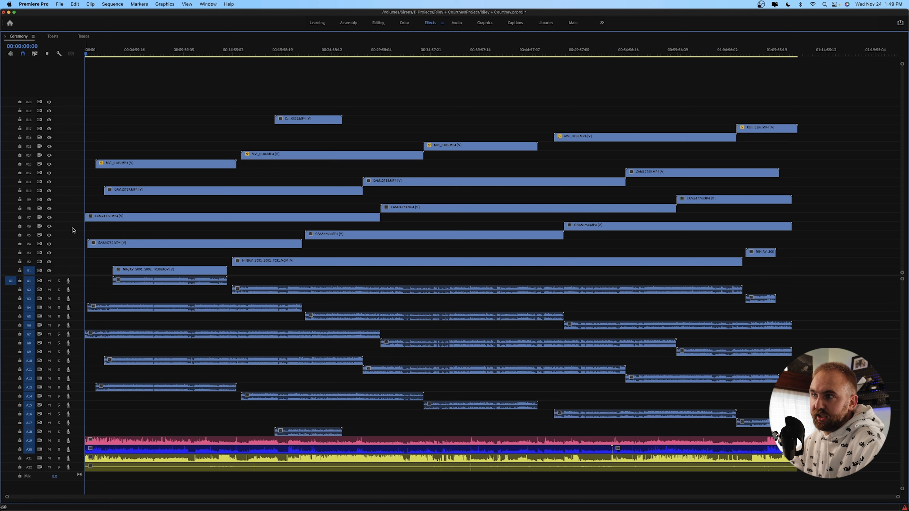
left_click(286, 264)
left_click_drag(286, 265, 290, 274)
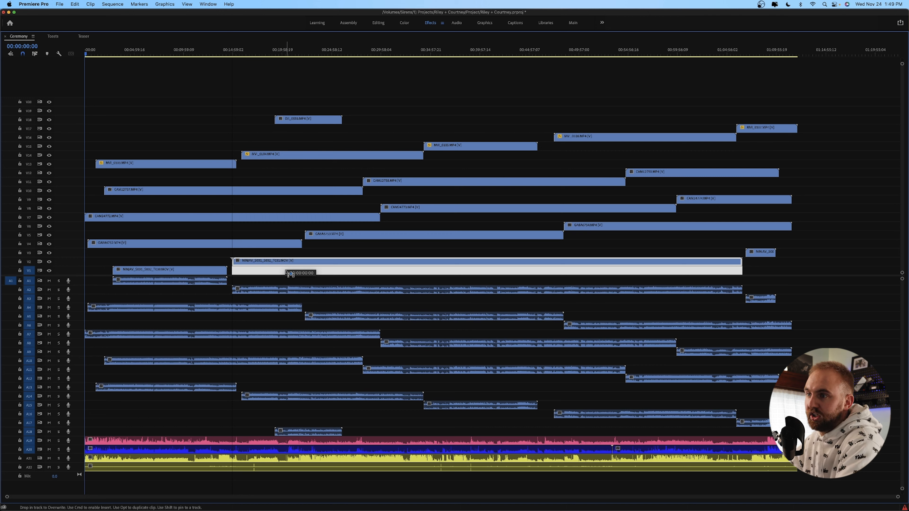
left_click_drag(290, 274, 290, 273)
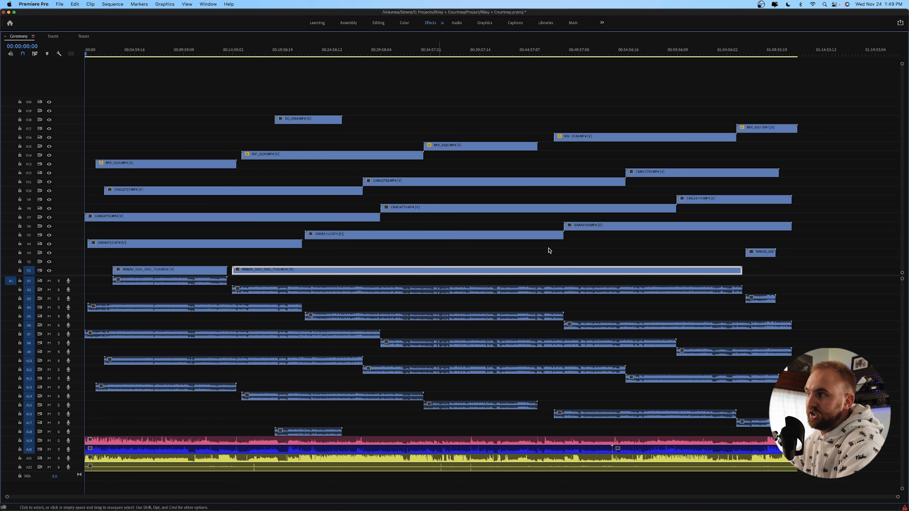
Step: Move the short last NINJAV clip's video from track V3 down to V1, keeping its synced position
left_click_drag(768, 254, 770, 273)
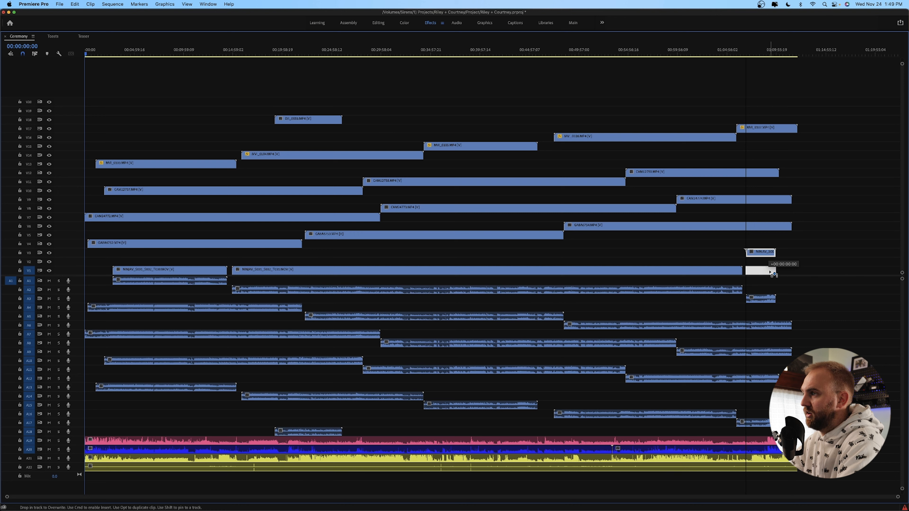
left_click_drag(770, 271, 769, 272)
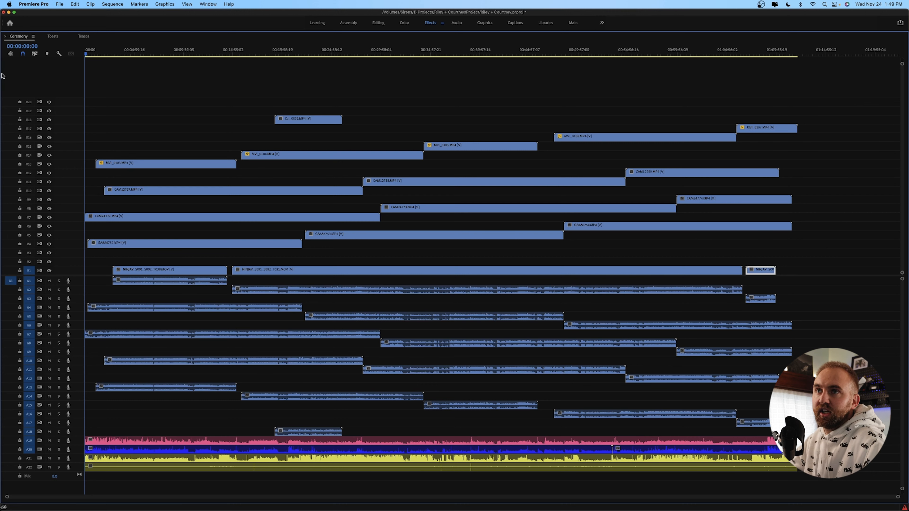
Step: Save the project and create a simplified duplicate of the sequence named Ceremony - Simplified, closing vertical gaps on video tracks
left_click(116, 5)
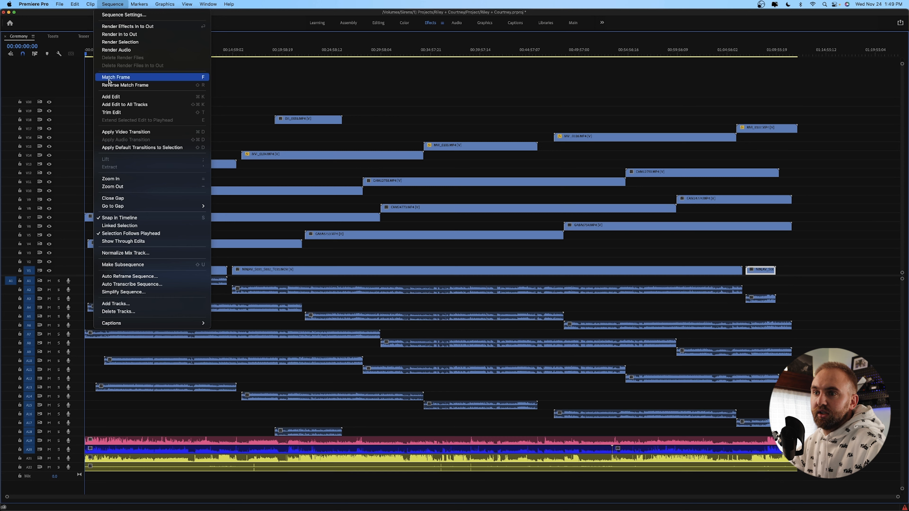
key("super+s")
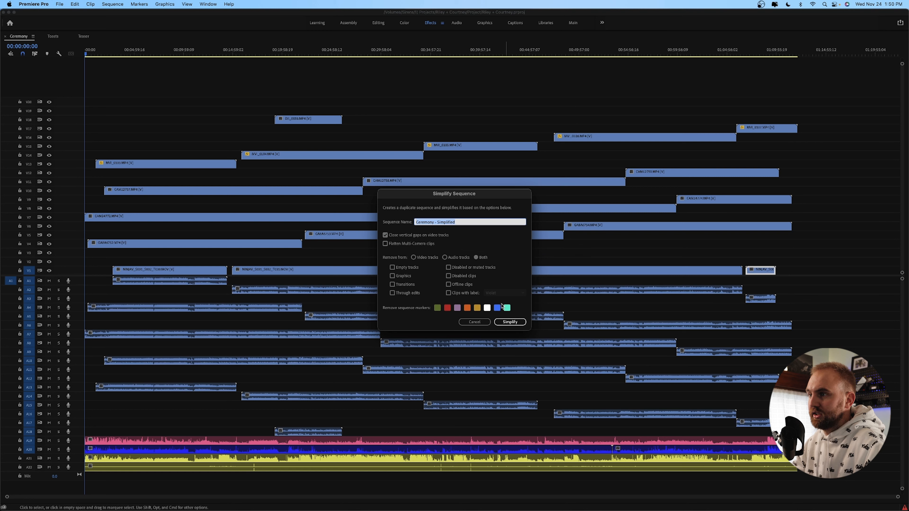
left_click(515, 325)
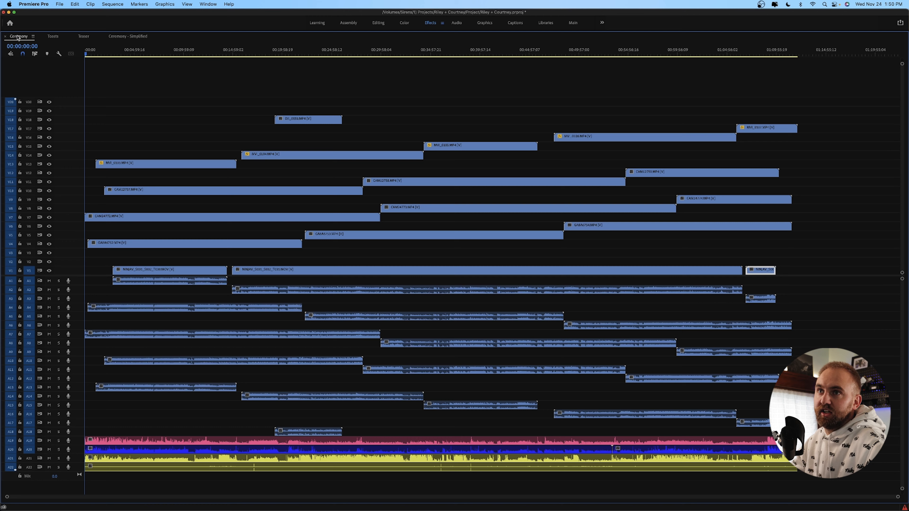
Step: Compare the video track layout of the original Ceremony sequence with that of Ceremony - Simplified
left_click(118, 37)
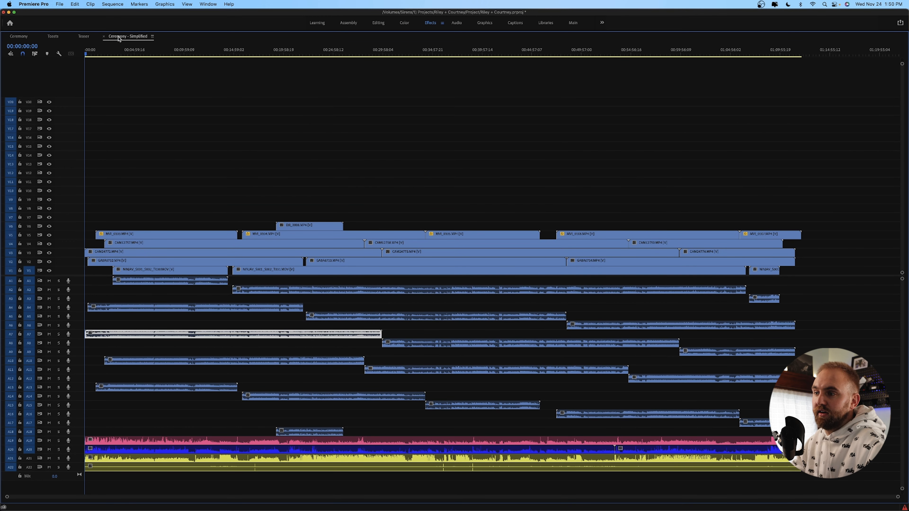
left_click(19, 36)
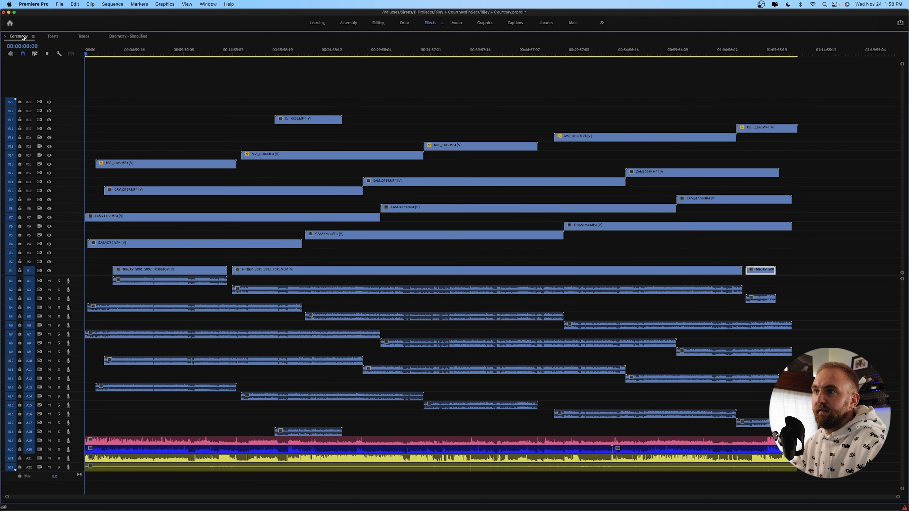
left_click(126, 37)
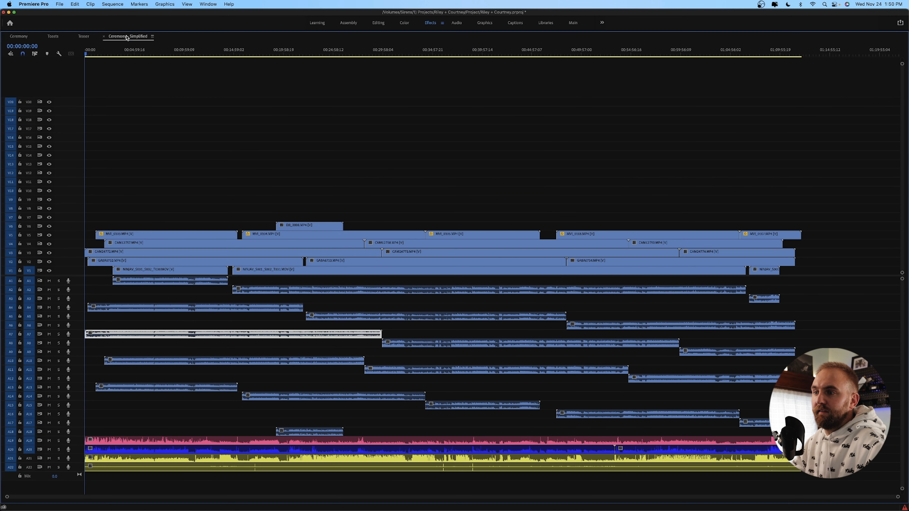
left_click(21, 38)
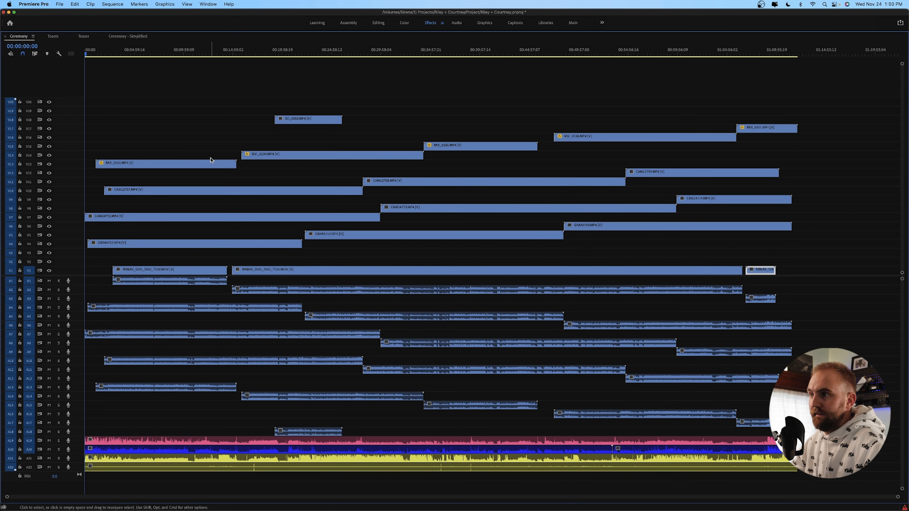
left_click(126, 37)
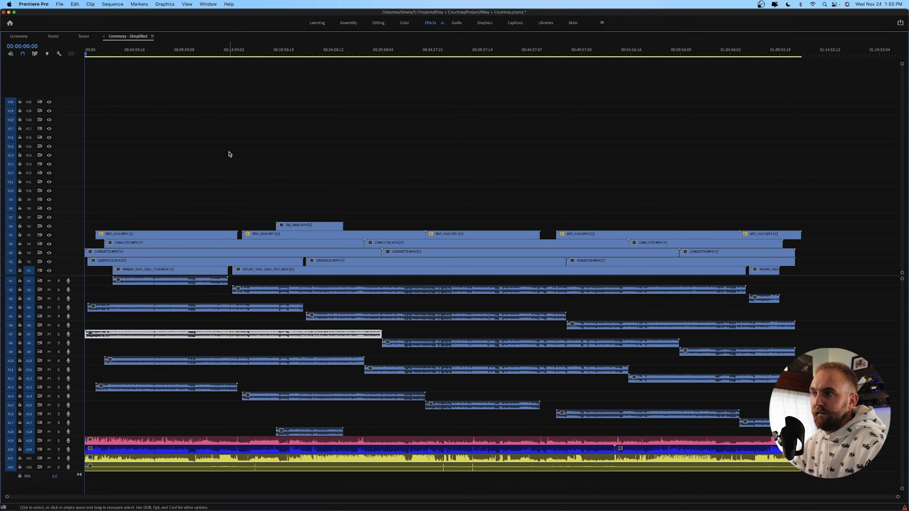
left_click(21, 37)
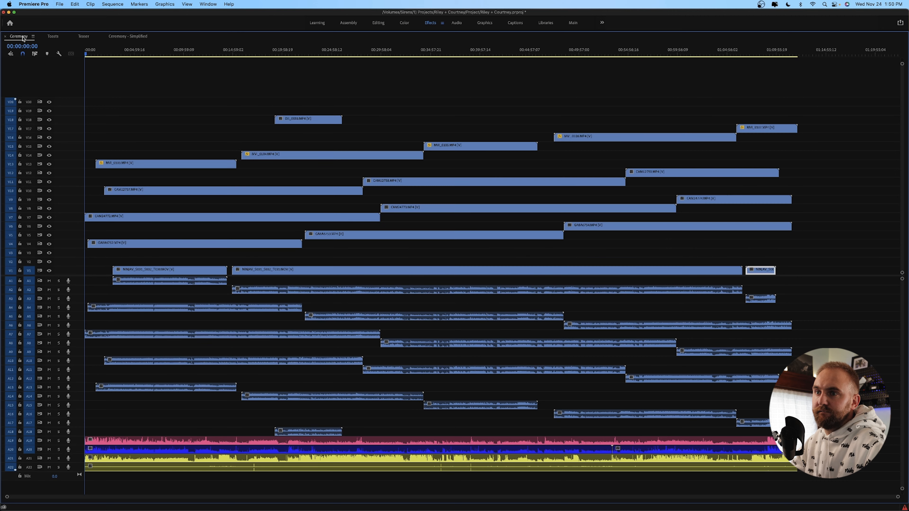
left_click(139, 37)
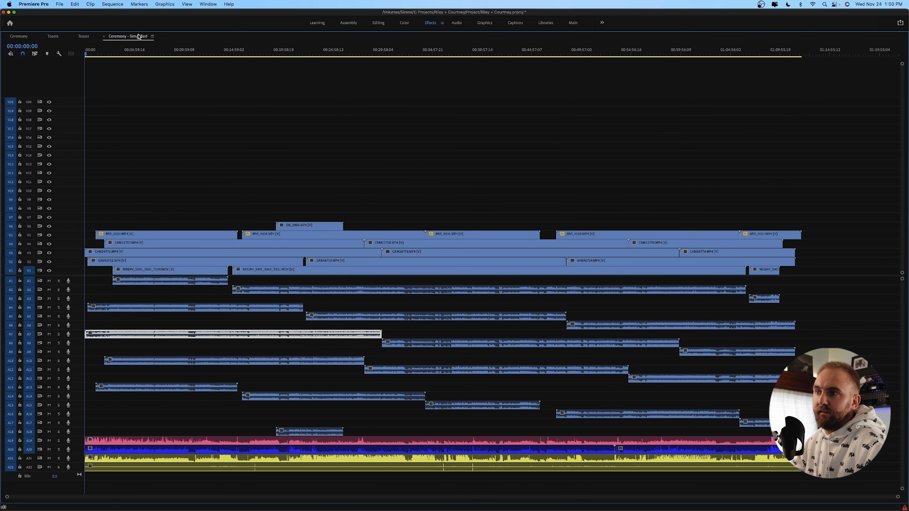
Step: Open the DJI_0006.MP4 clip from track V6 in the source monitor and restore the timeline from its full-window view
left_click(356, 202)
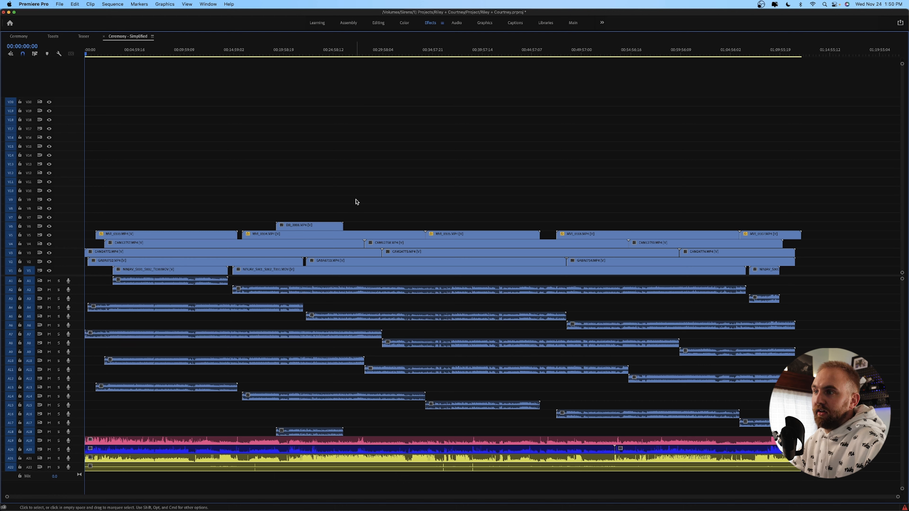
left_click(291, 228)
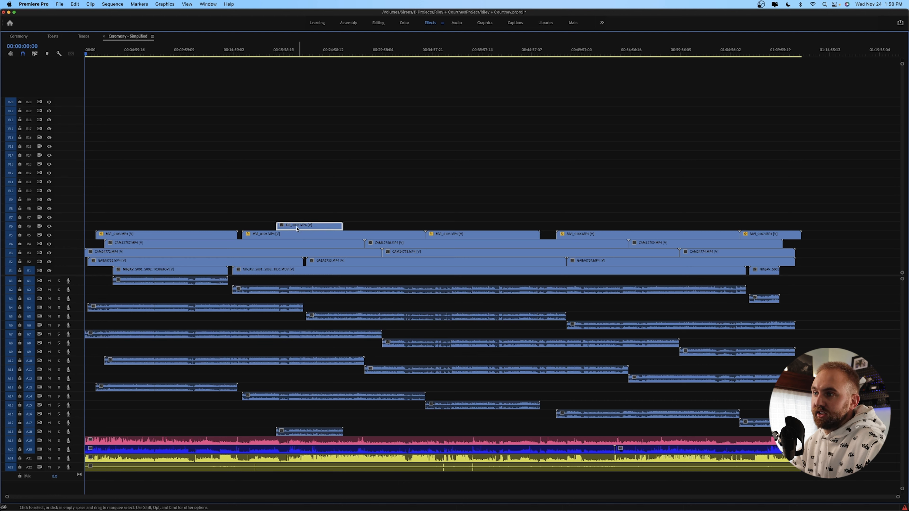
key("grave")
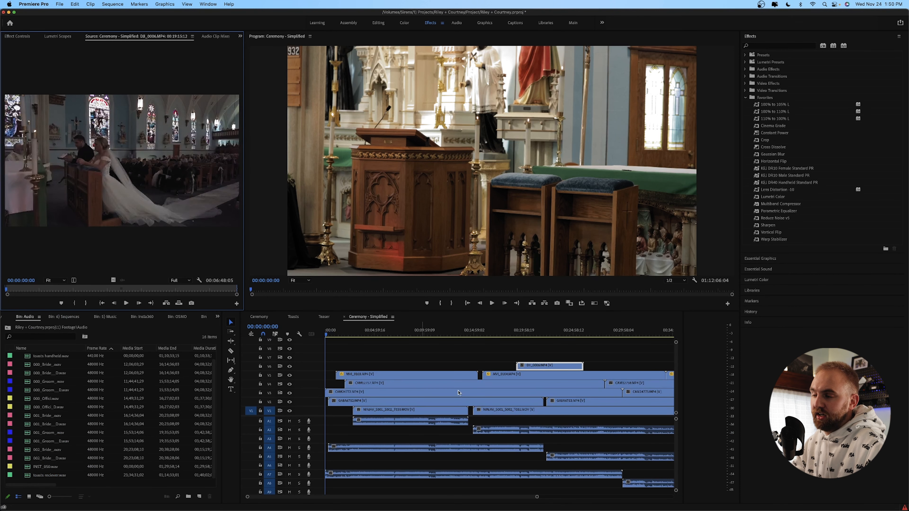
Step: Open the OSMO footage bin and place only the video of DJI_0005.MP4 on track V6, directly before DJI_0006.MP4
left_click(562, 357)
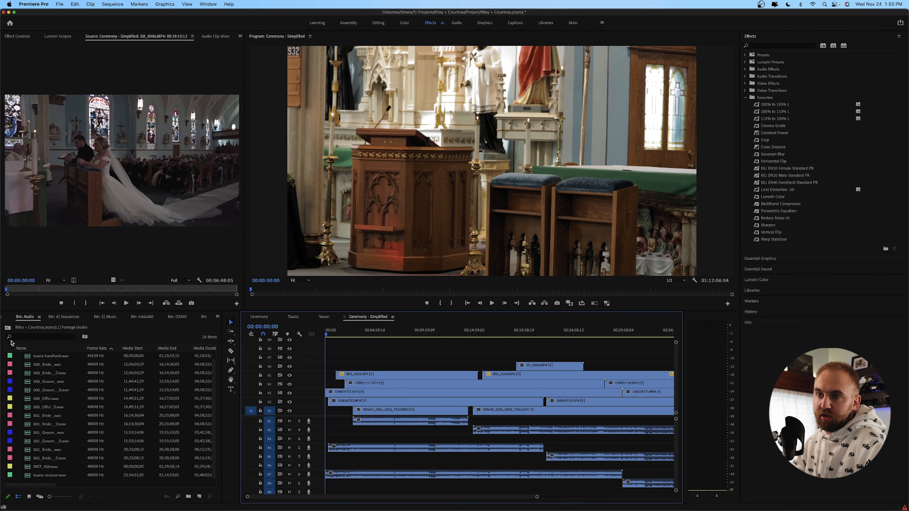
left_click(8, 327)
double_click(48, 432)
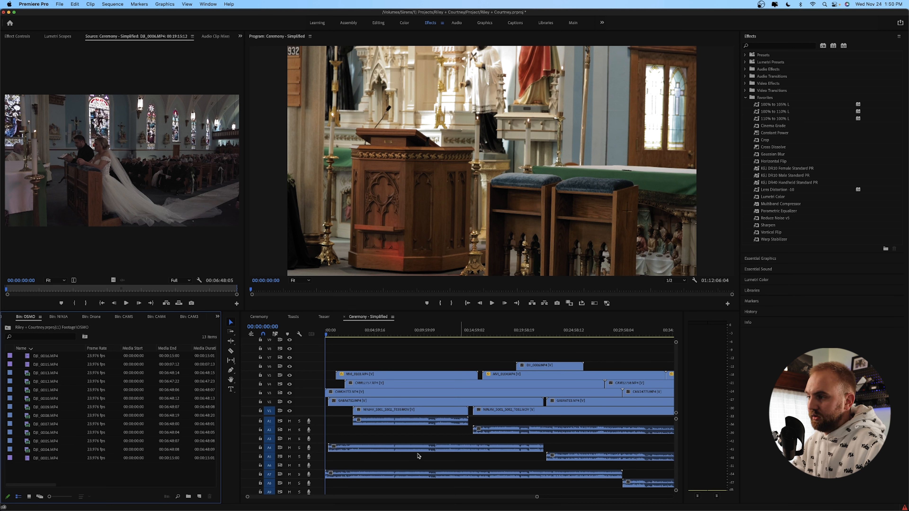
double_click(52, 444)
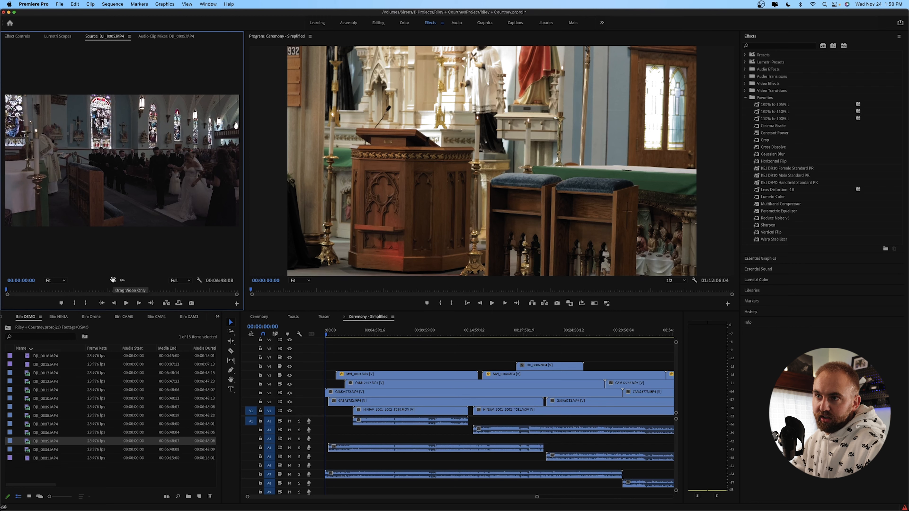
left_click_drag(174, 324, 446, 366)
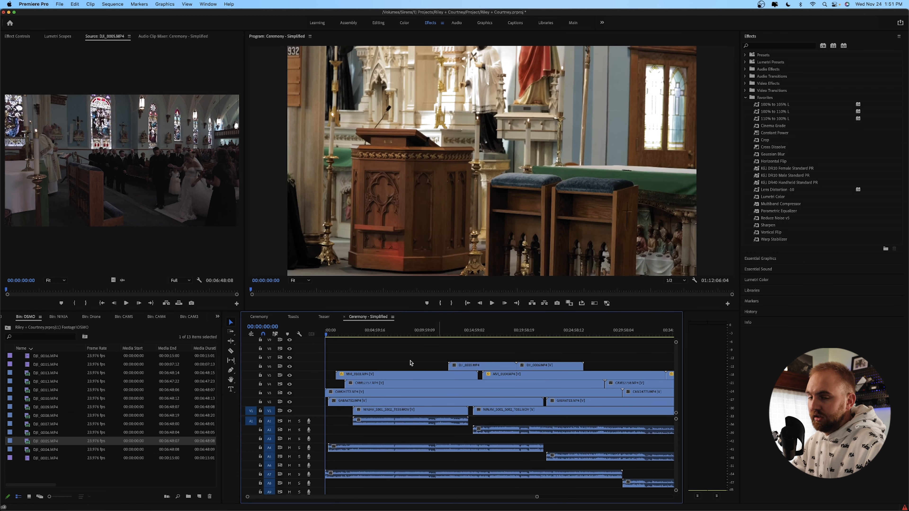
Step: Load DJI_0004.MP4 in the source monitor and place only its video on track V6, directly before DJI_0005.MP4
double_click(48, 449)
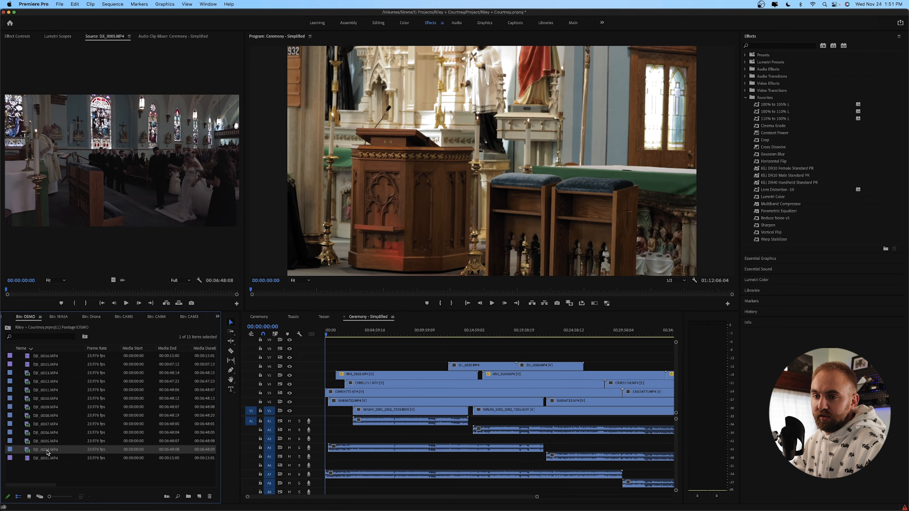
left_click(44, 443)
double_click(45, 450)
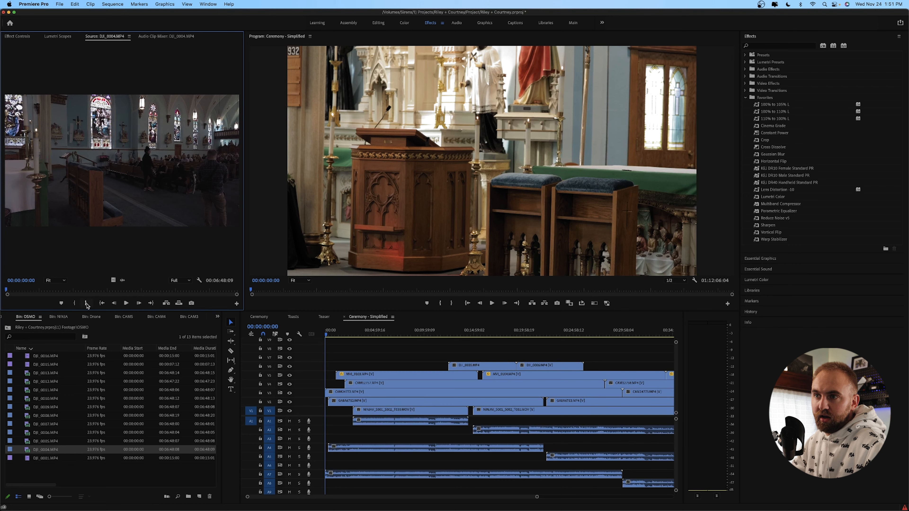
left_click_drag(113, 281, 382, 370)
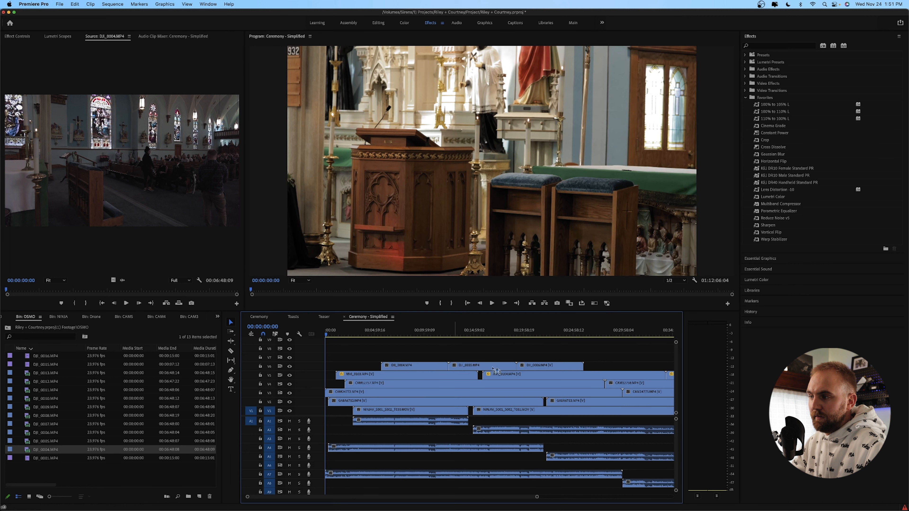
Step: Load DJI_0007.MP4 as the source and append only its video on track V6, right after DJI_0006
double_click(69, 425)
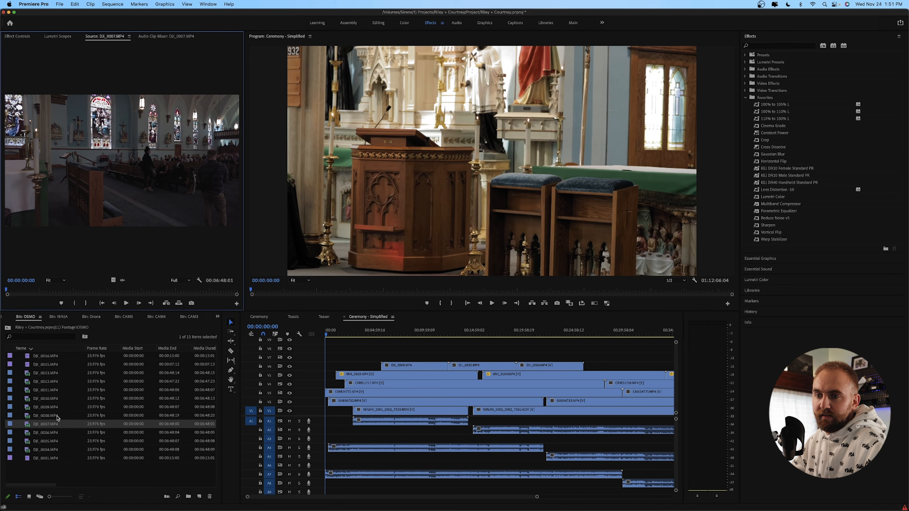
left_click(52, 425)
left_click(92, 426)
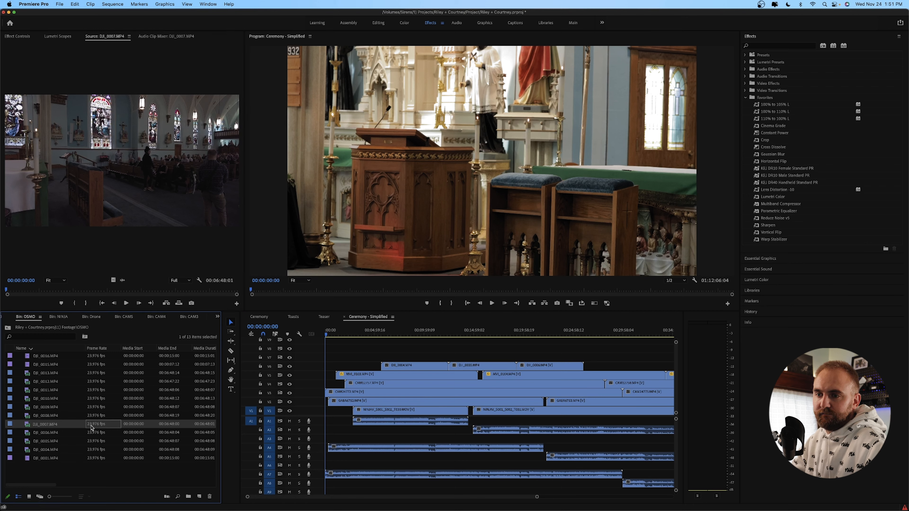
double_click(60, 427)
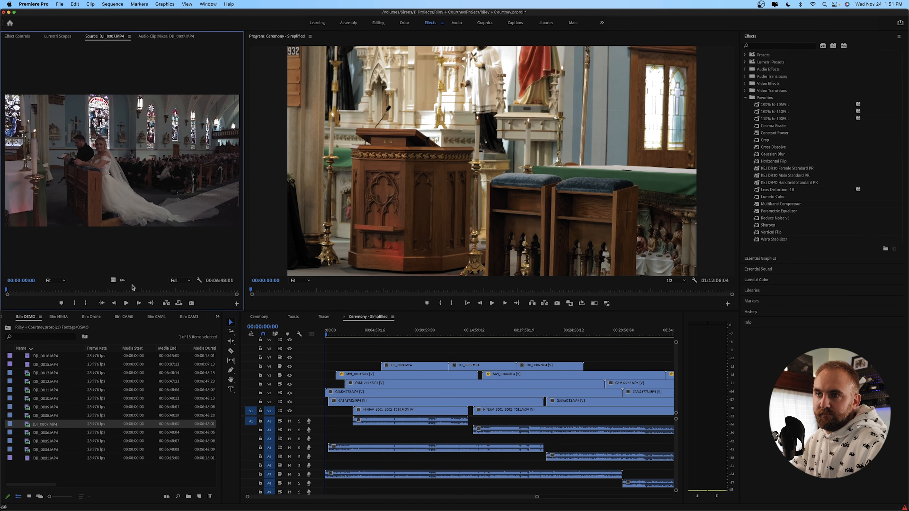
left_click_drag(118, 282, 586, 371)
scroll(586, 370, "right", 5)
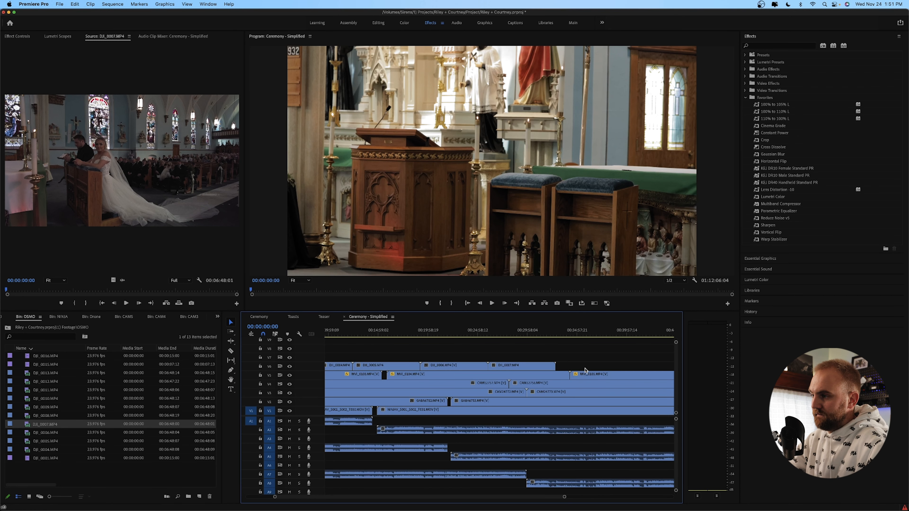
Step: Append only the video of DJI_0008.MP4 and DJI_0009.MP4 end to end on track V6, following DJI_0007
double_click(55, 415)
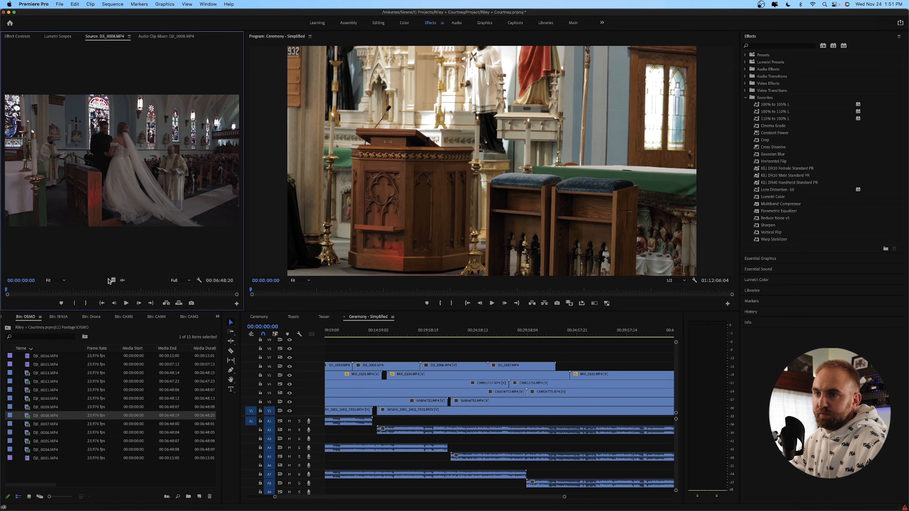
left_click_drag(113, 280, 561, 367)
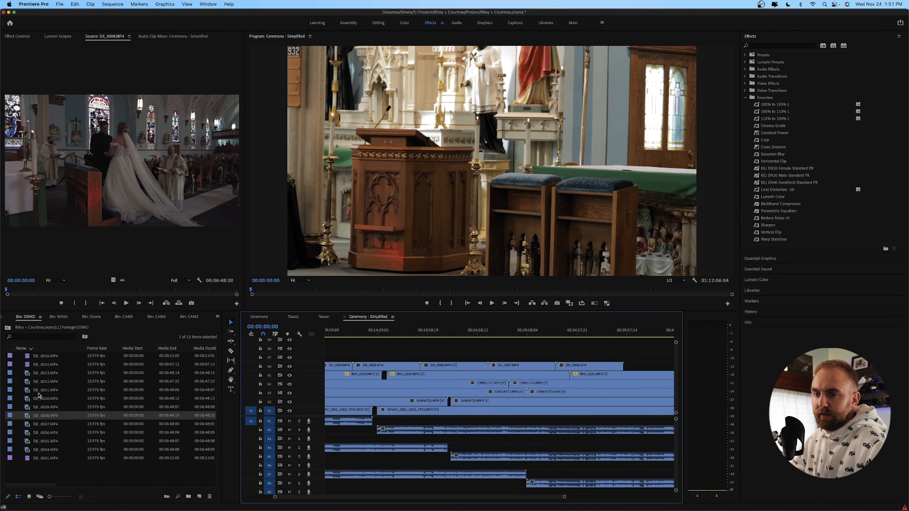
double_click(47, 408)
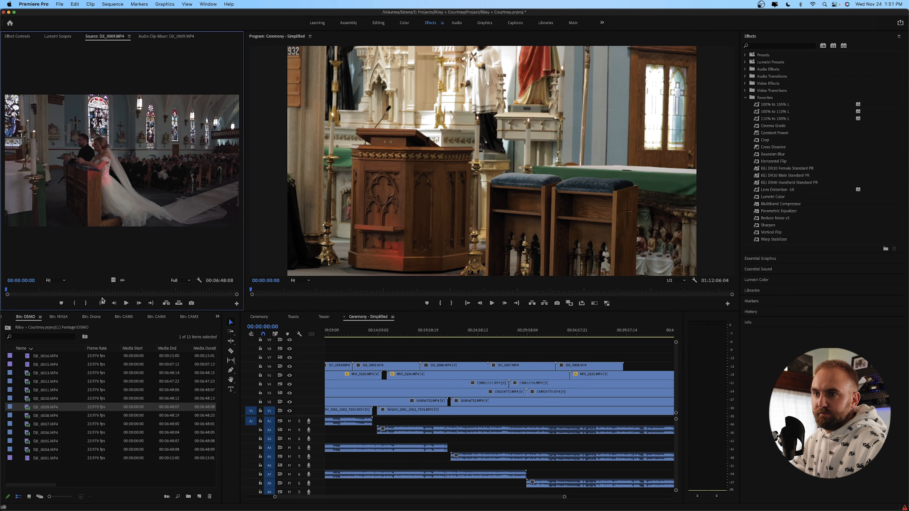
left_click_drag(546, 329, 624, 369)
scroll(624, 373, "right", 10)
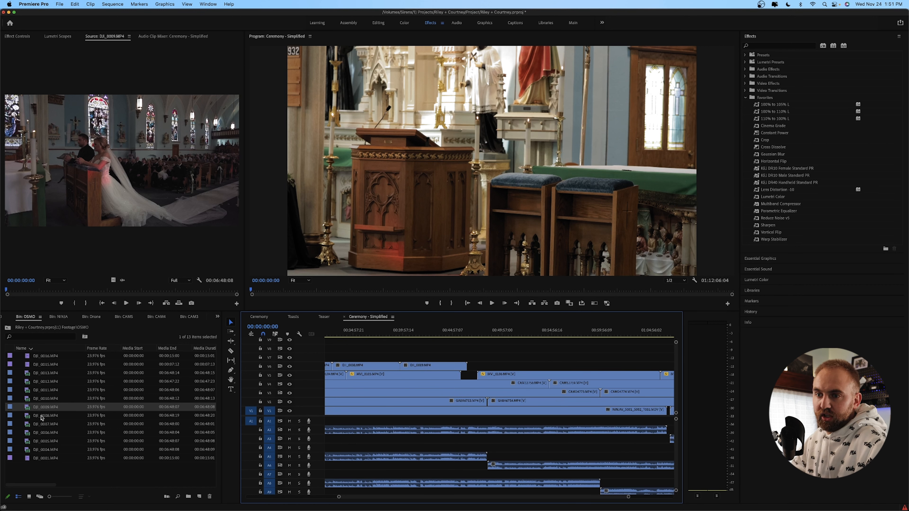
Step: Append only the video of DJI_0010.MP4 and DJI_0011.MP4 end to end on track V6, following DJI_0009
double_click(45, 400)
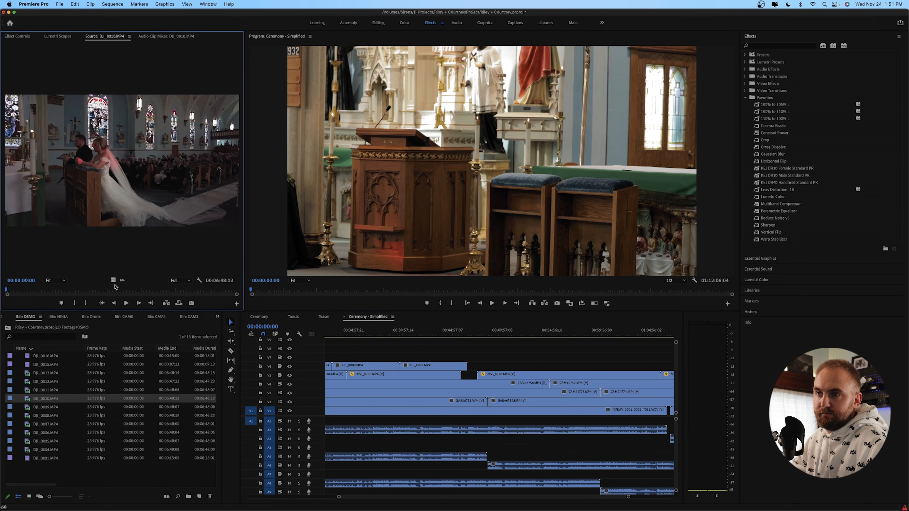
left_click_drag(114, 283, 469, 369)
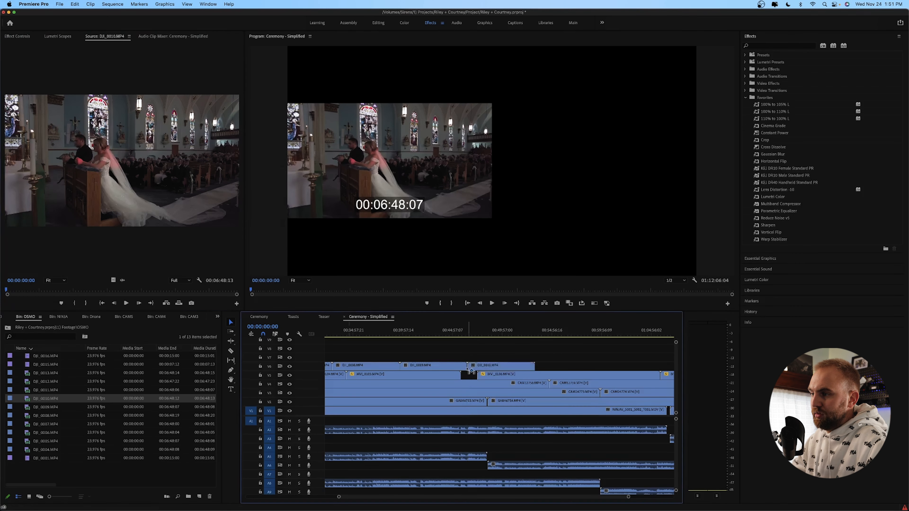
double_click(38, 390)
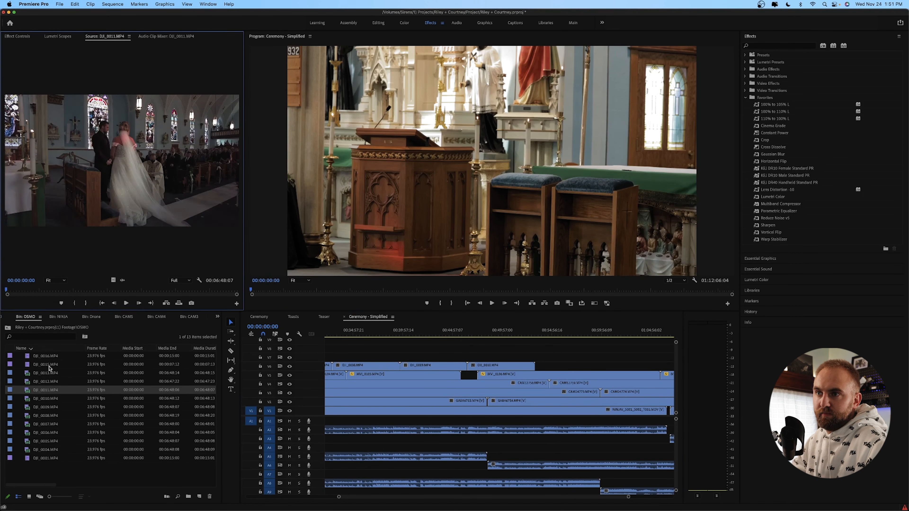
left_click_drag(152, 283, 538, 369)
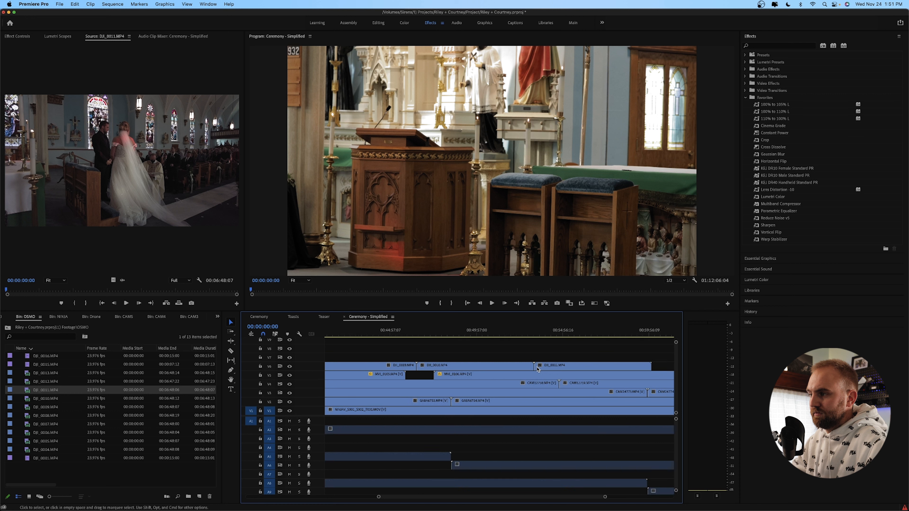
Step: Append only the video of DJI_0012.MP4 and DJI_0013.MP4 on track V6 and fit the whole sequence in the timeline
double_click(57, 381)
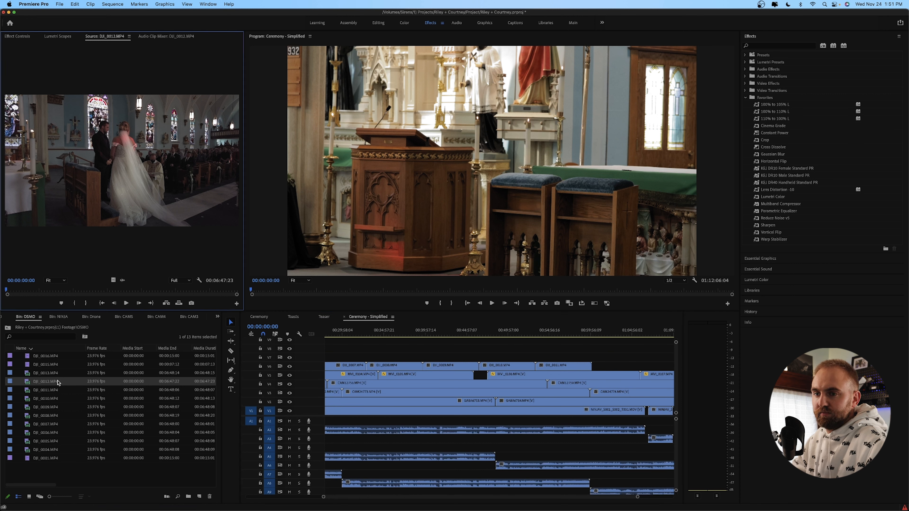
left_click_drag(111, 279, 594, 372)
scroll(590, 372, "up", 3)
scroll(588, 372, "down", 4)
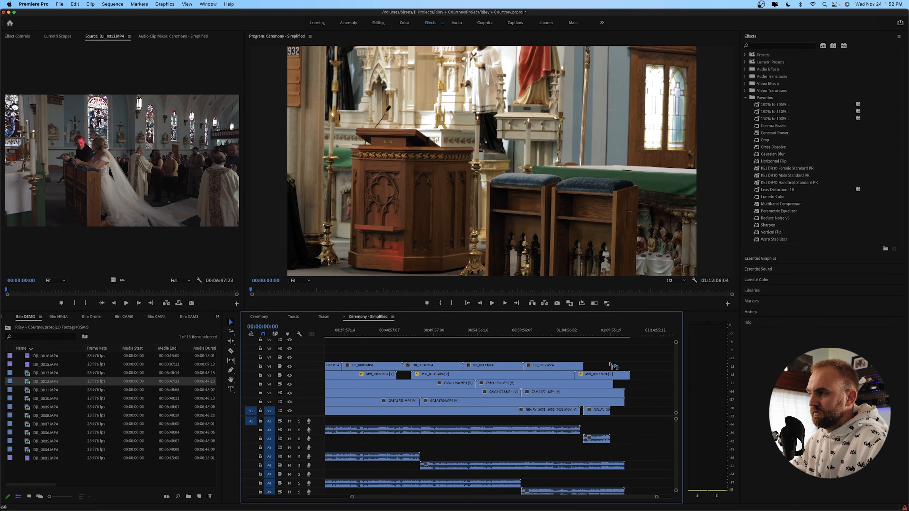
left_click(576, 334)
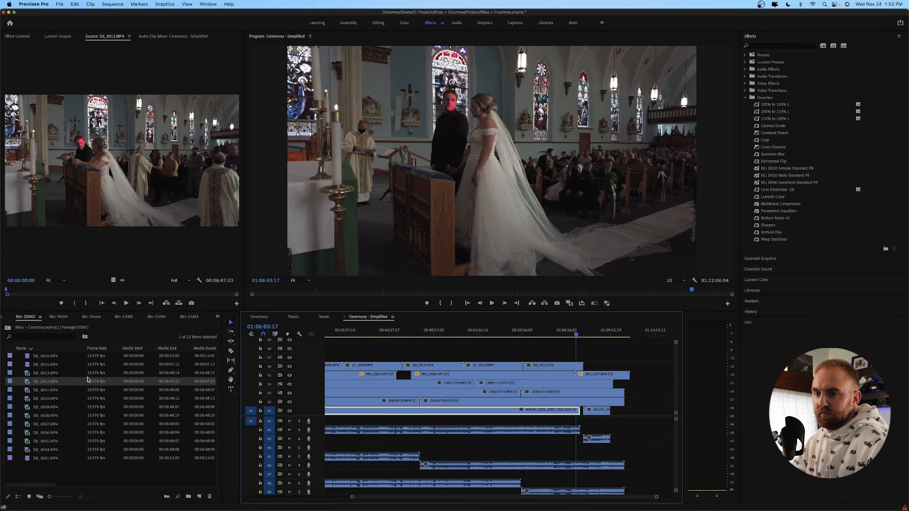
double_click(77, 372)
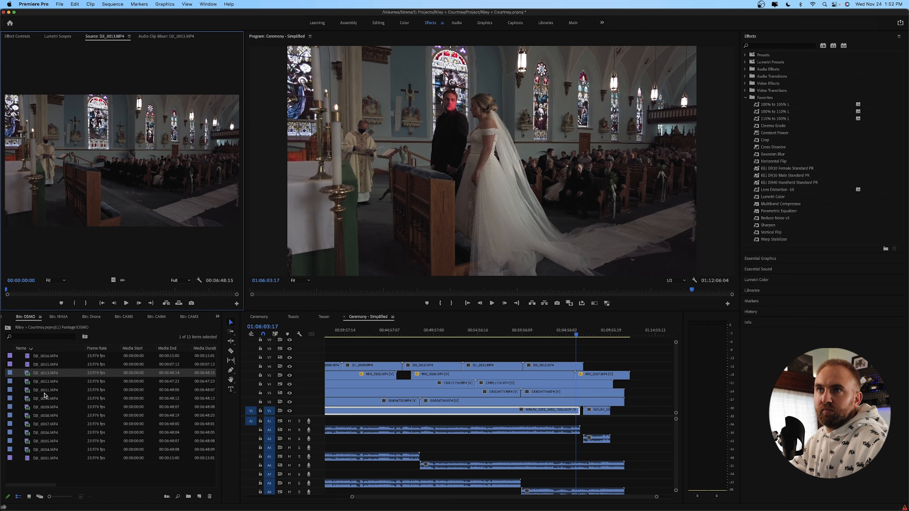
left_click_drag(113, 280, 586, 368)
key("backslash")
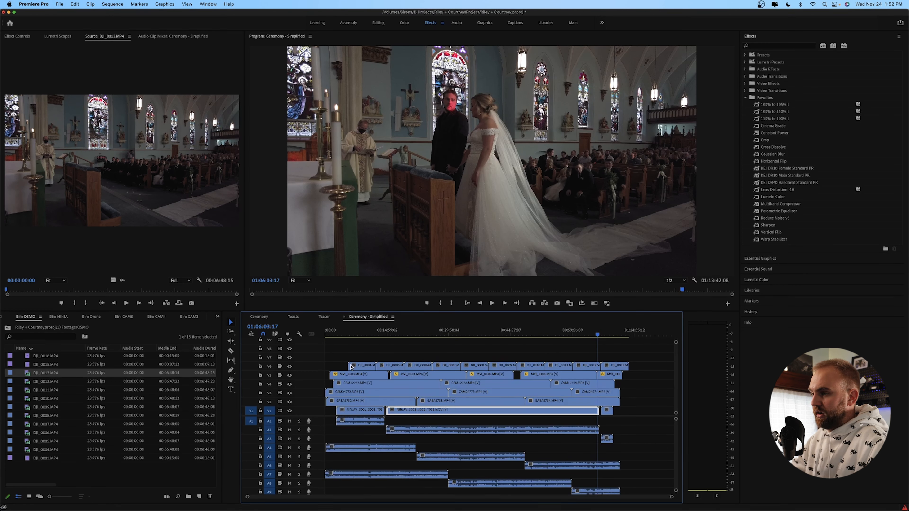
Step: Look through all the audio tracks of the Ceremony - Simplified sequence, from camera audio down to the coloured recordings
left_click(655, 349)
scroll(525, 474, "down", 1)
scroll(525, 474, "down", 12)
scroll(525, 471, "down", 2)
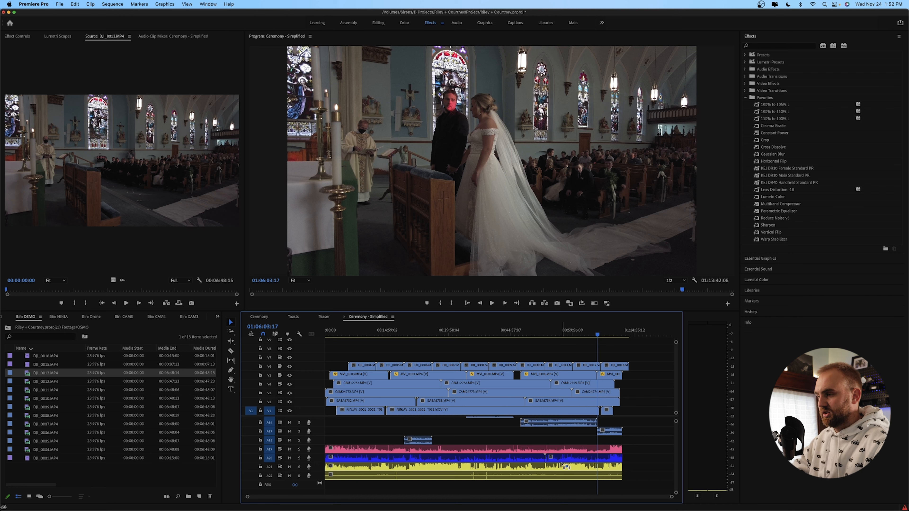
scroll(574, 465, "up", 2)
left_click(580, 439)
scroll(581, 443, "up", 4)
scroll(580, 443, "up", 9)
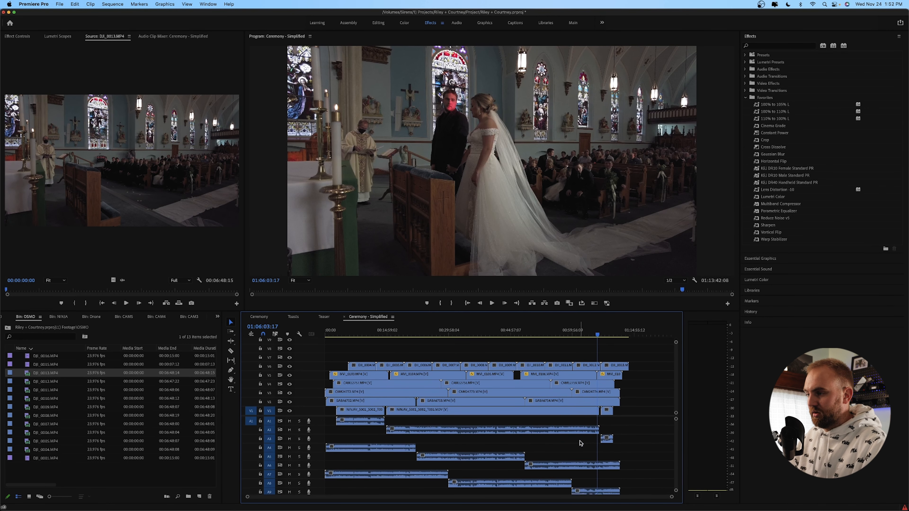
scroll(580, 443, "down", 15)
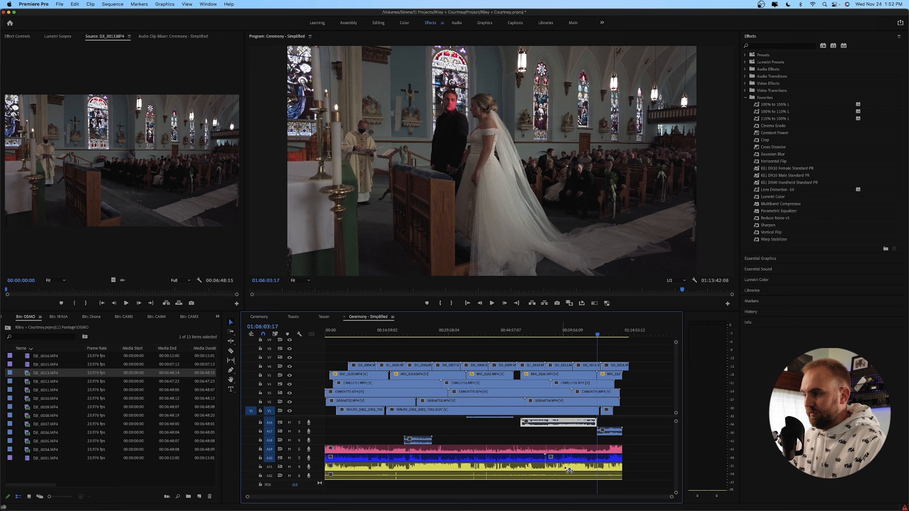
left_click(655, 472)
scroll(553, 440, "up", 15)
scroll(553, 439, "down", 15)
scroll(553, 439, "up", 15)
scroll(555, 439, "down", 15)
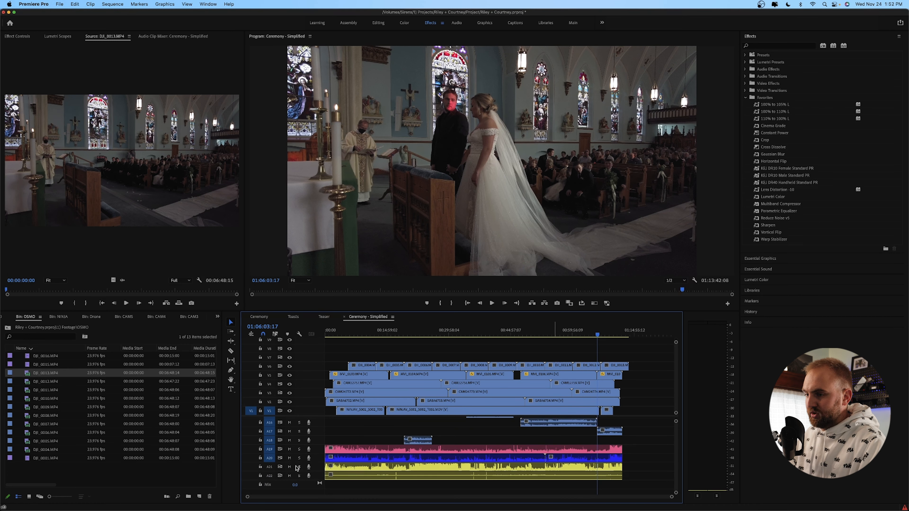
Step: Solo the four lowest audio tracks, A19 to A22, which hold the coloured recordings
left_click(299, 449)
left_click(299, 458)
left_click(299, 467)
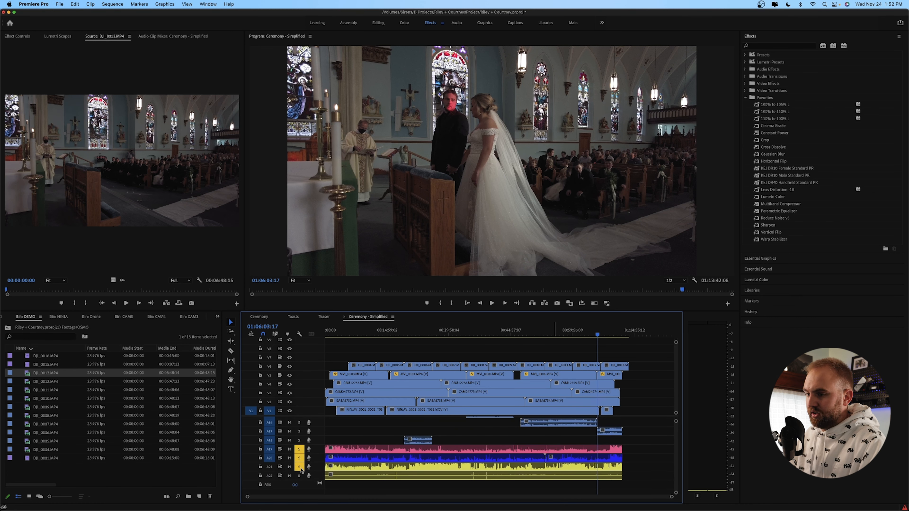
left_click(299, 476)
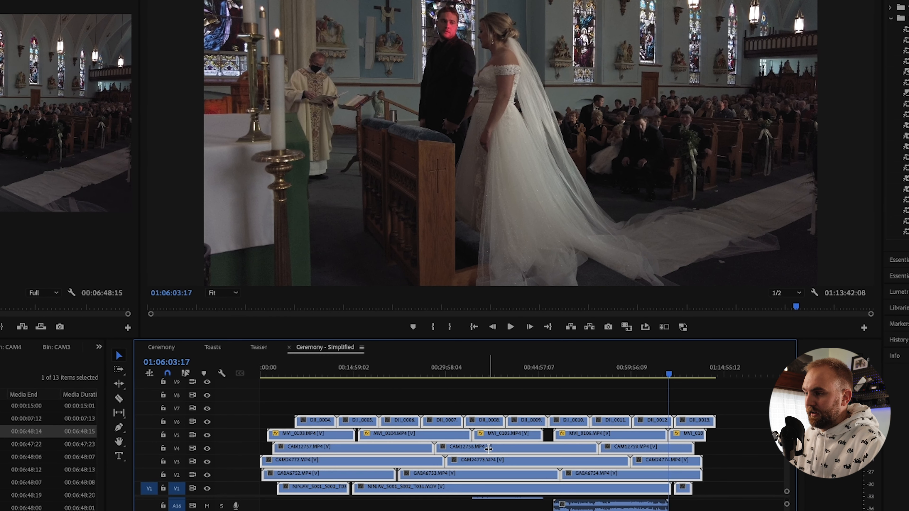
Step: Nest all the selected video clips on tracks V1 to V6 into a sequence named Multicam Ceremony
right_click(477, 385)
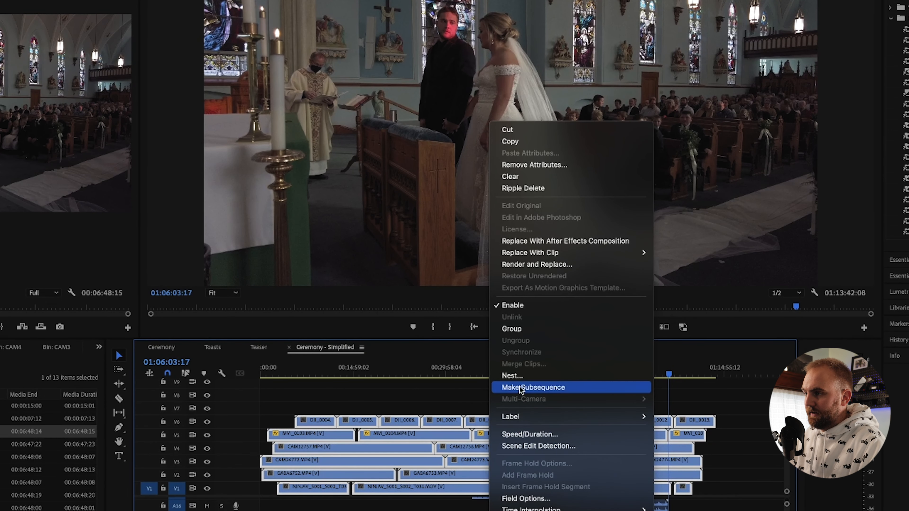
left_click(523, 376)
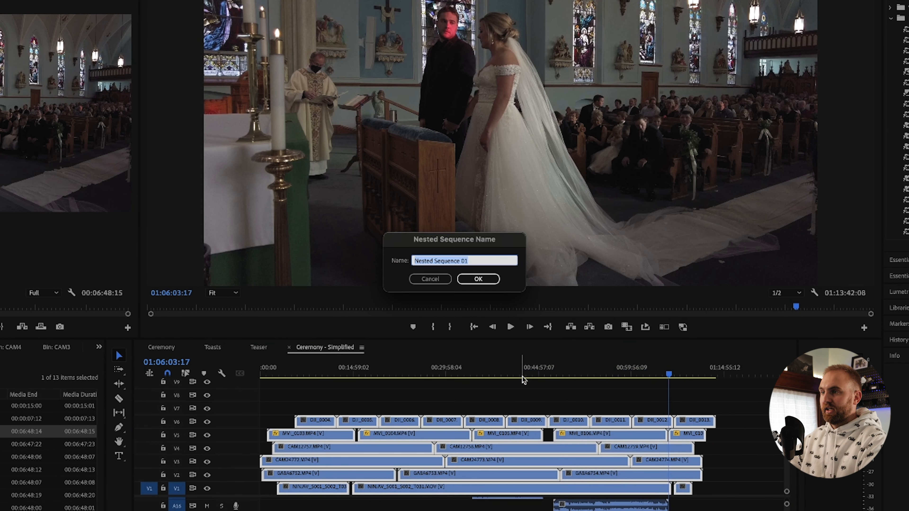
type("Multicam Ceremony")
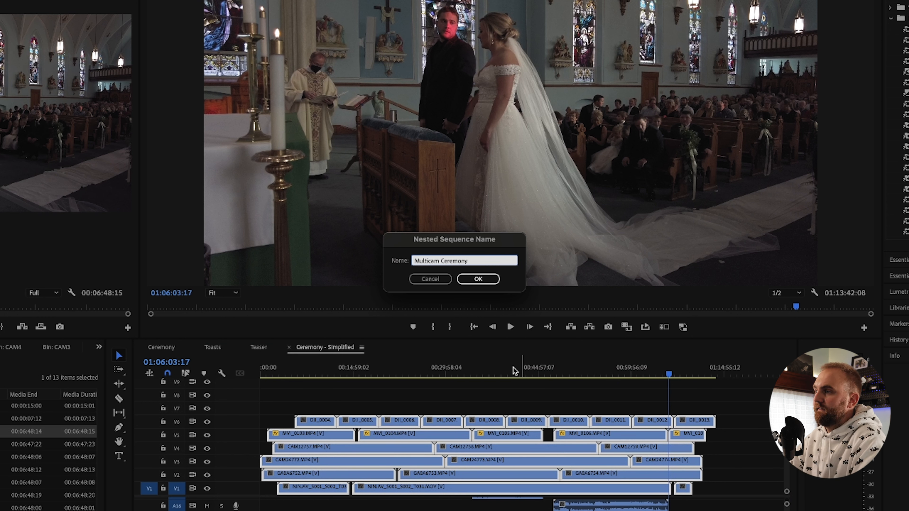
left_click(484, 283)
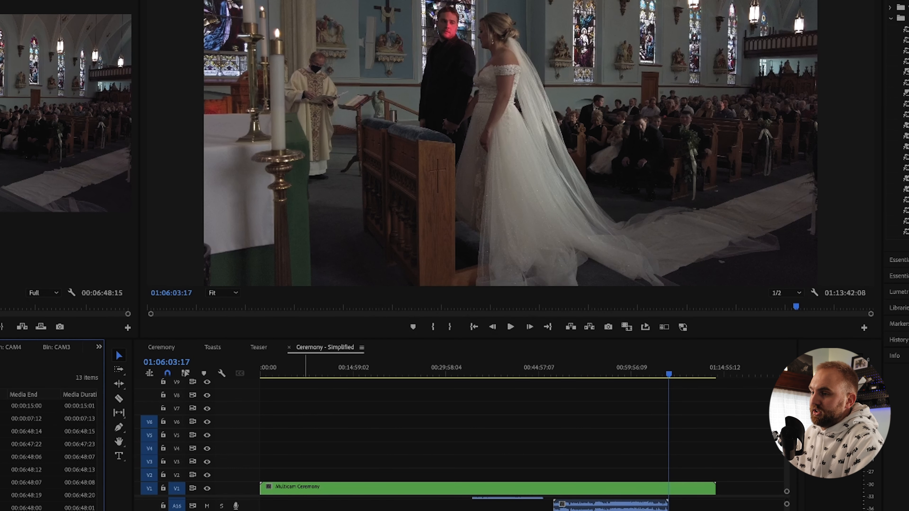
Step: Enable Multi-Camera on the nested Multicam Ceremony clip
right_click(369, 493)
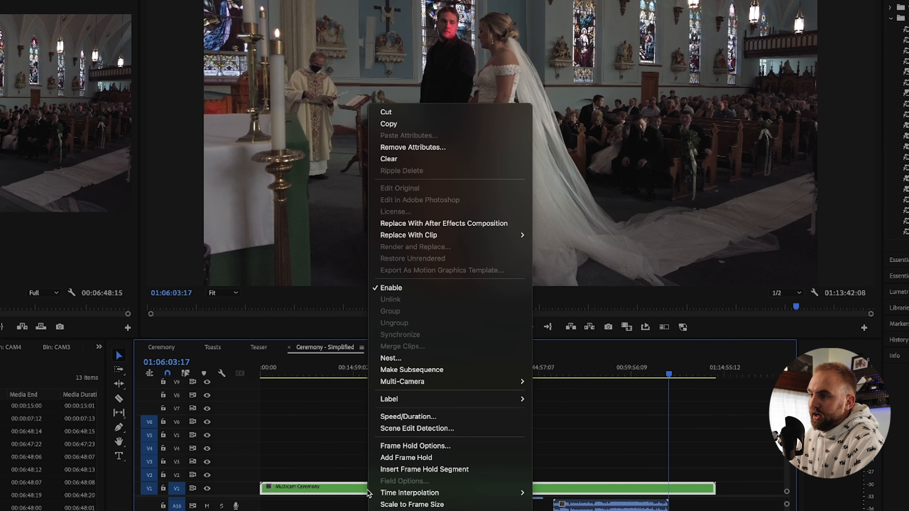
mouse_move(429, 382)
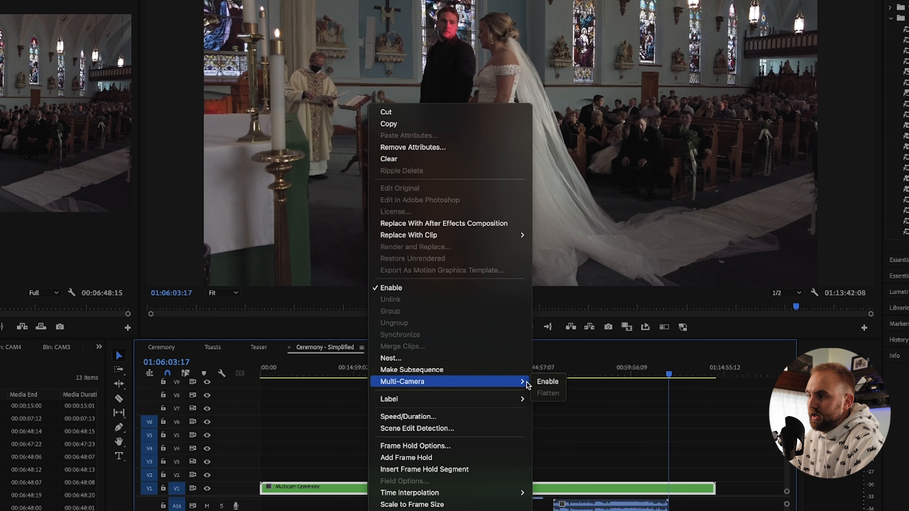
left_click(547, 381)
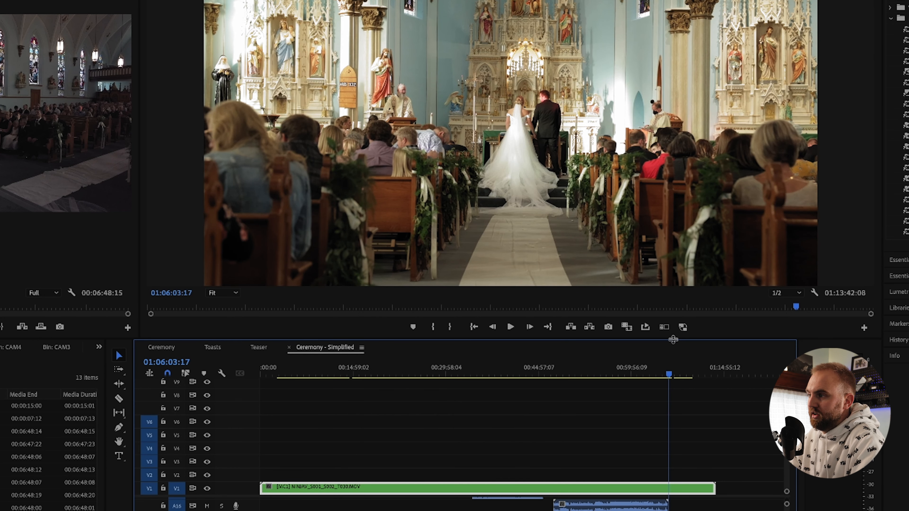
left_click(863, 327)
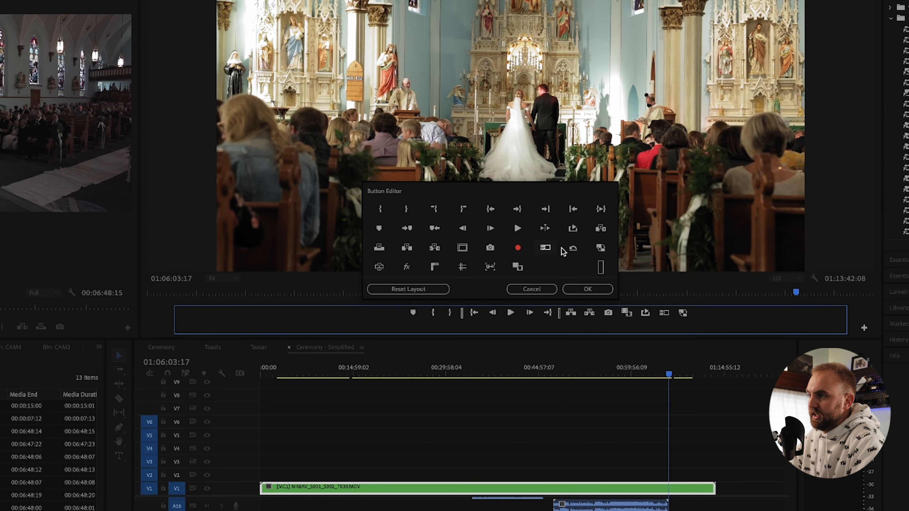
left_click(673, 321)
left_click(552, 290)
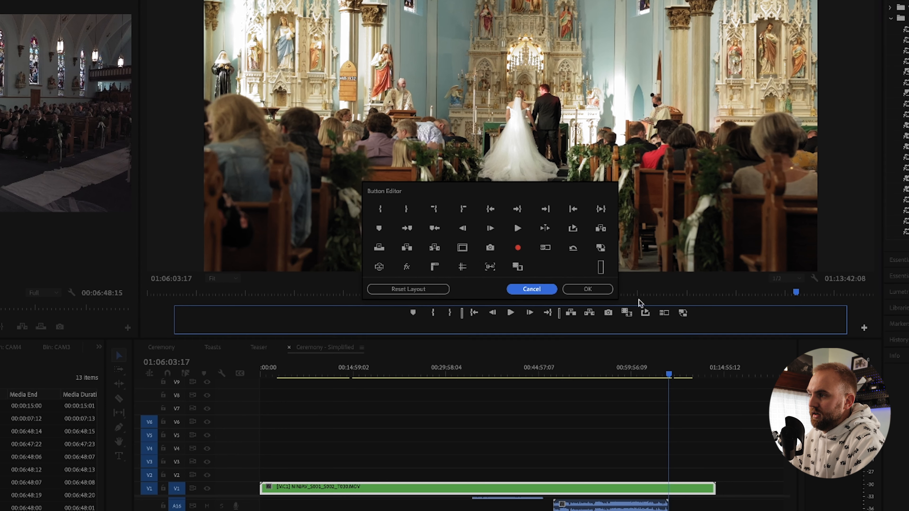
Step: Move the playhead to about 00:35:31:13, show the multi-camera view in the Program monitor and enable proxies
left_click(481, 374)
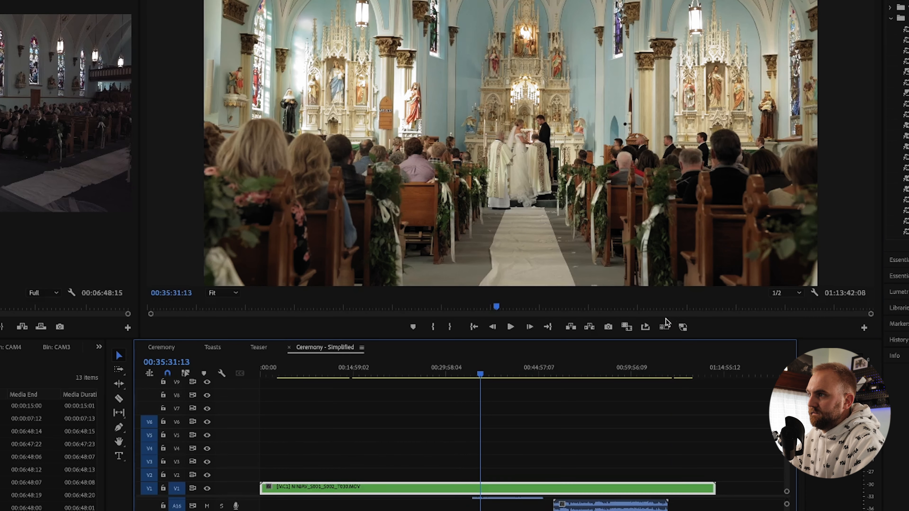
left_click(664, 327)
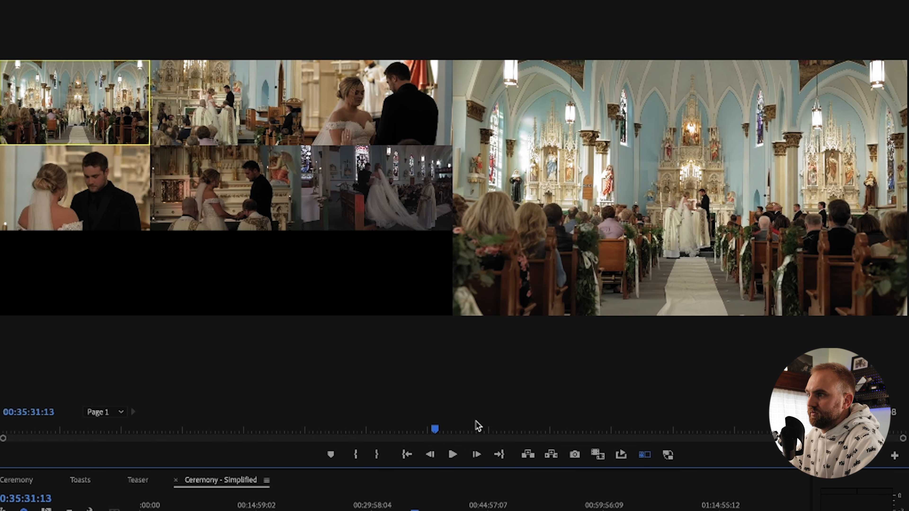
left_click(667, 455)
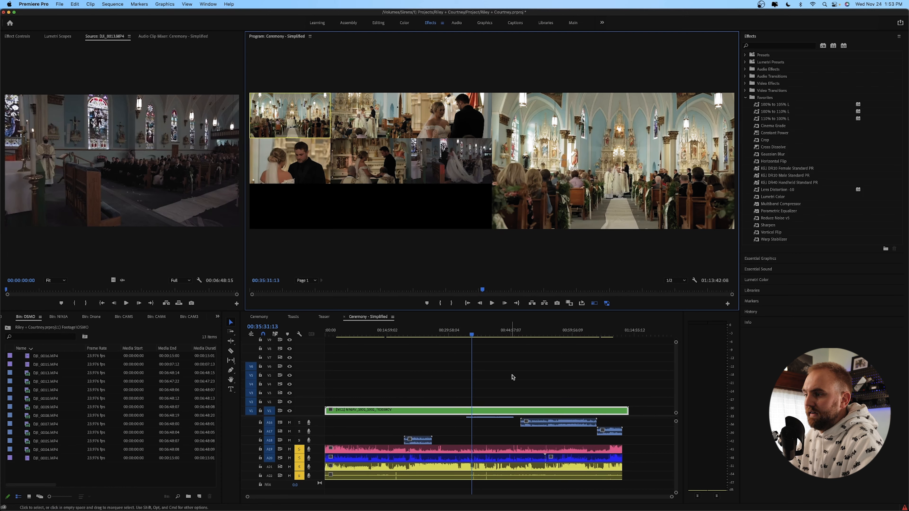
Step: Preview the ceremony from about 00:33:34 and turn off solo on audio track A22
left_click(482, 333)
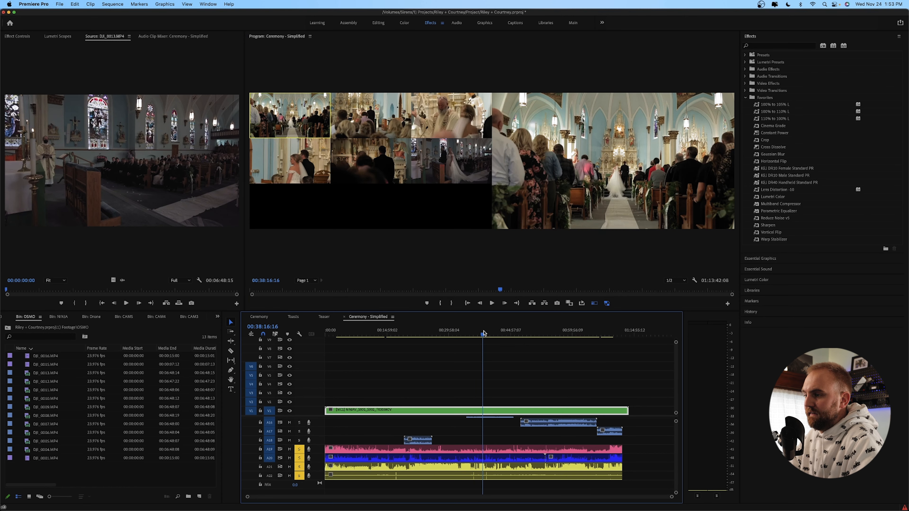
left_click(489, 334)
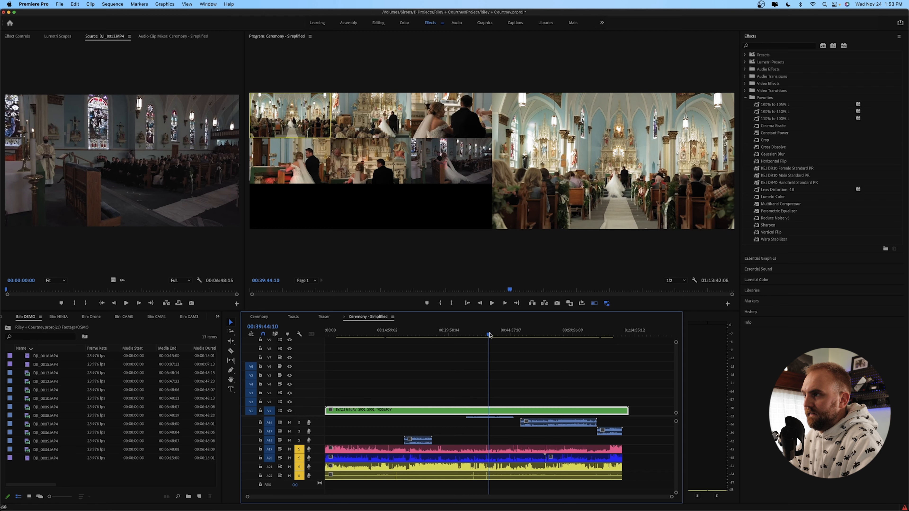
left_click(464, 334)
key("space")
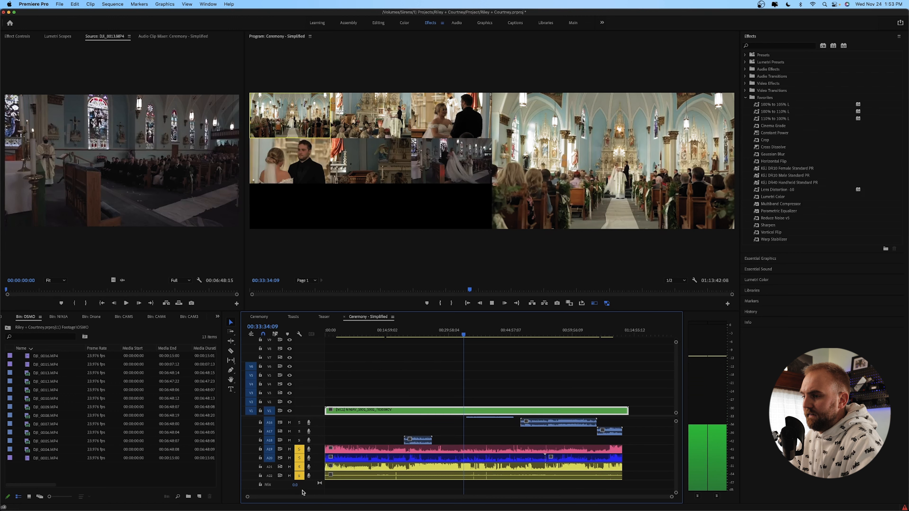
key("space")
left_click(299, 476)
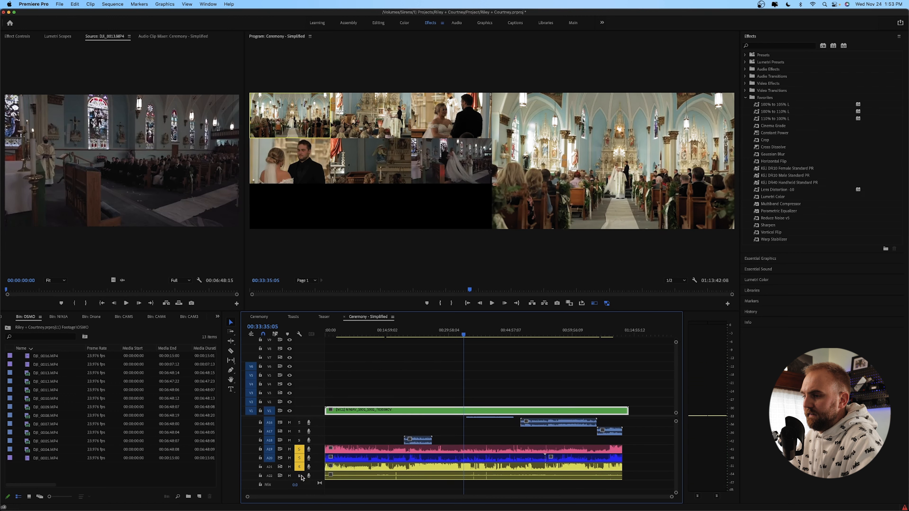
Step: Play the ceremony on to about 00:33:42:22, checking the remaining soloed audio against its waveforms
key("space")
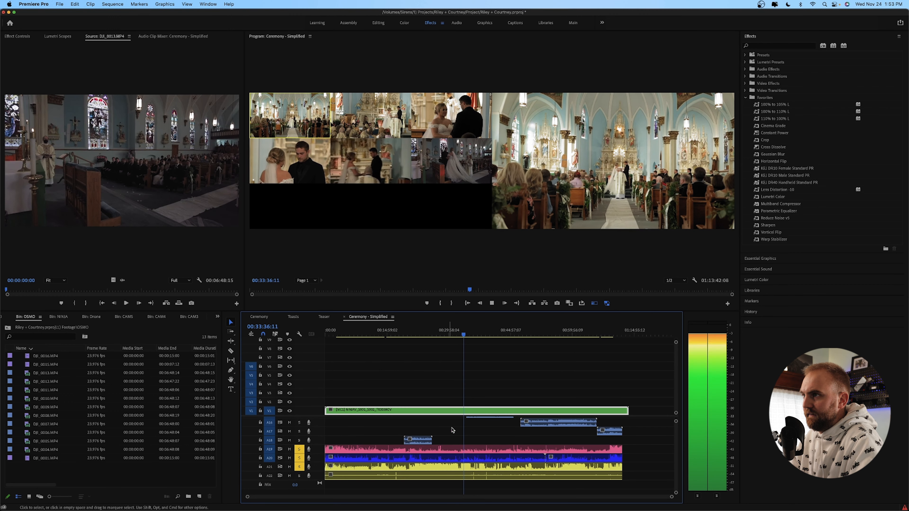
key("space")
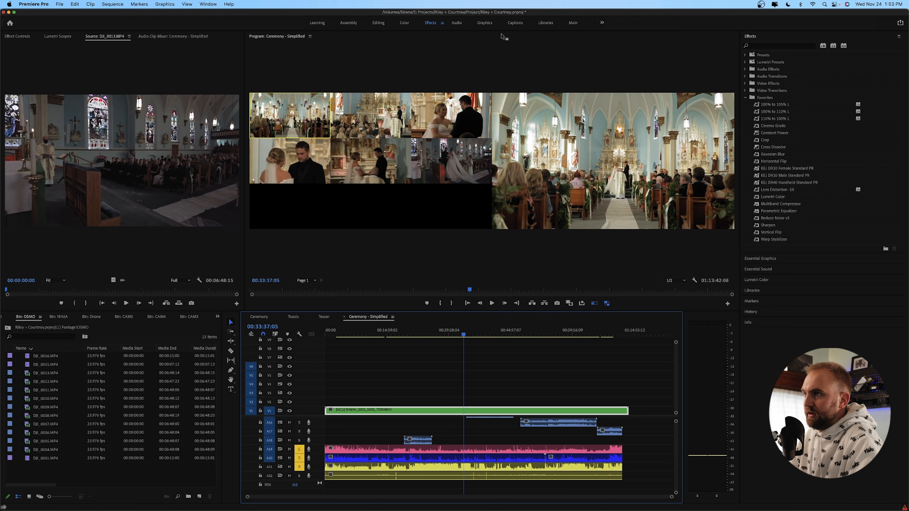
key("space")
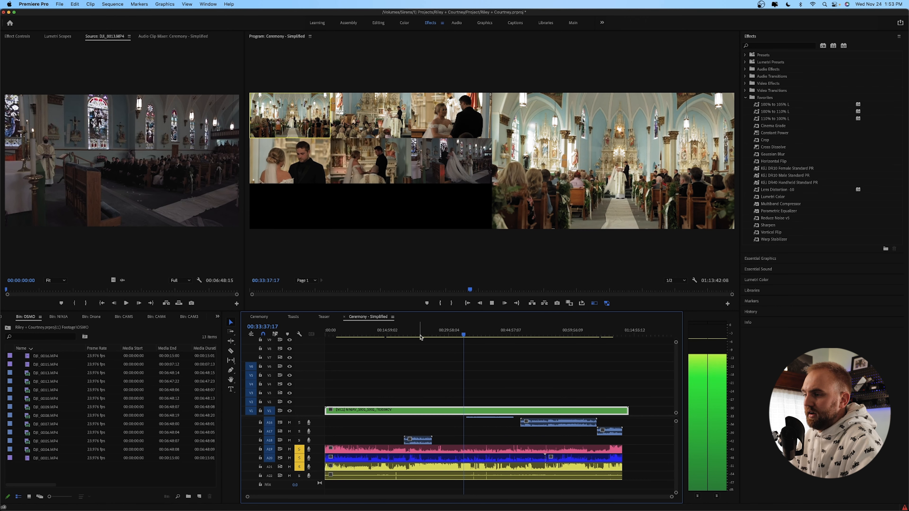
scroll(468, 461, "up", 1)
scroll(468, 461, "up", 8)
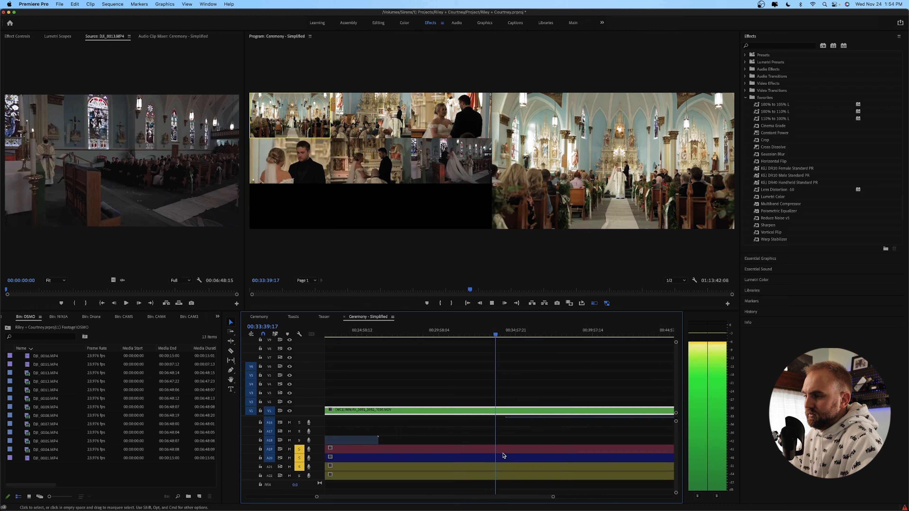
scroll(506, 455, "up", 1)
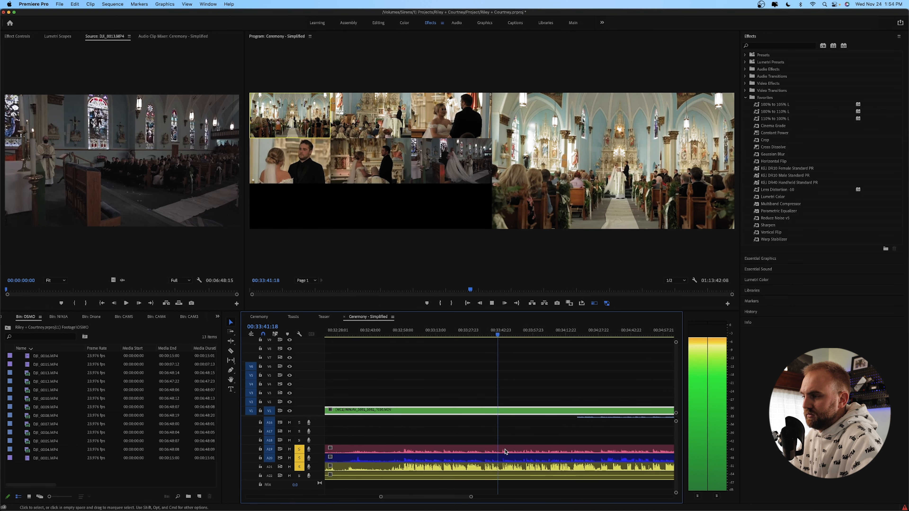
key("space")
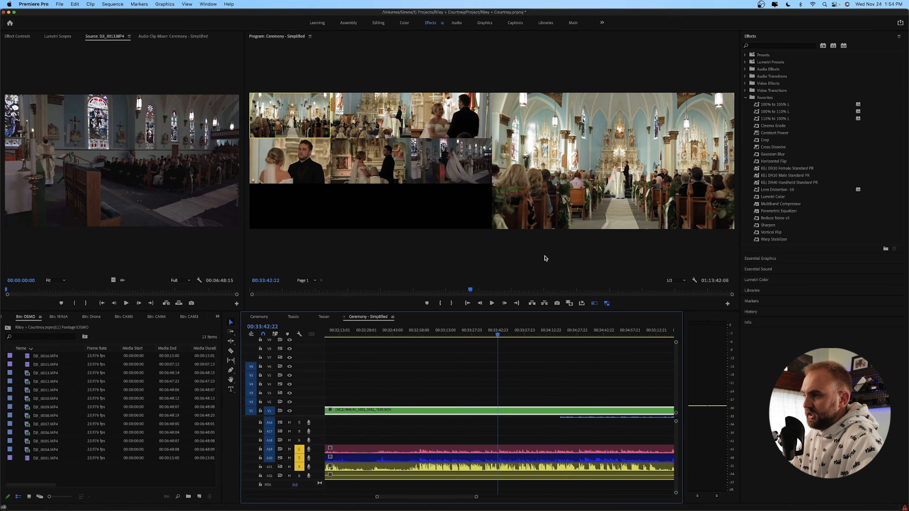
Step: Park the playhead at about 00:34:28:22 during the vows and switch the multicam clip to camera 4
left_click(574, 333)
left_click(577, 334)
key("space")
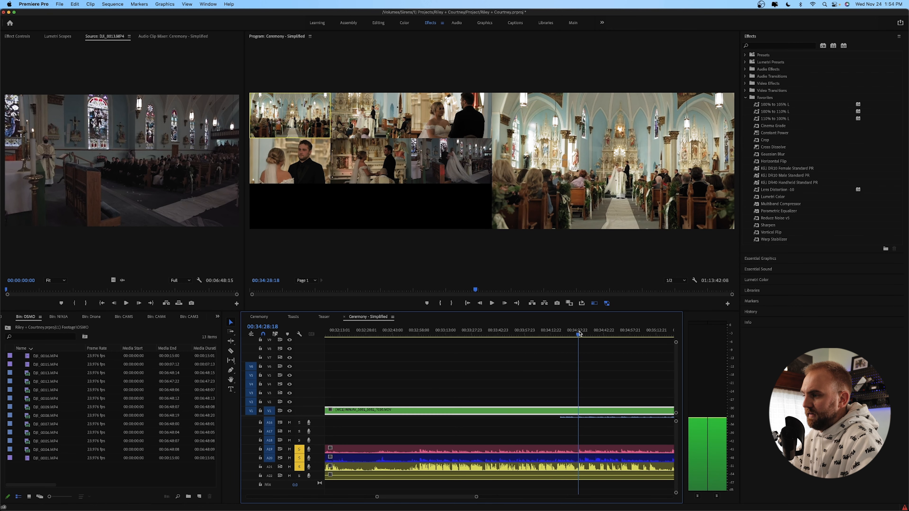
left_click(572, 333)
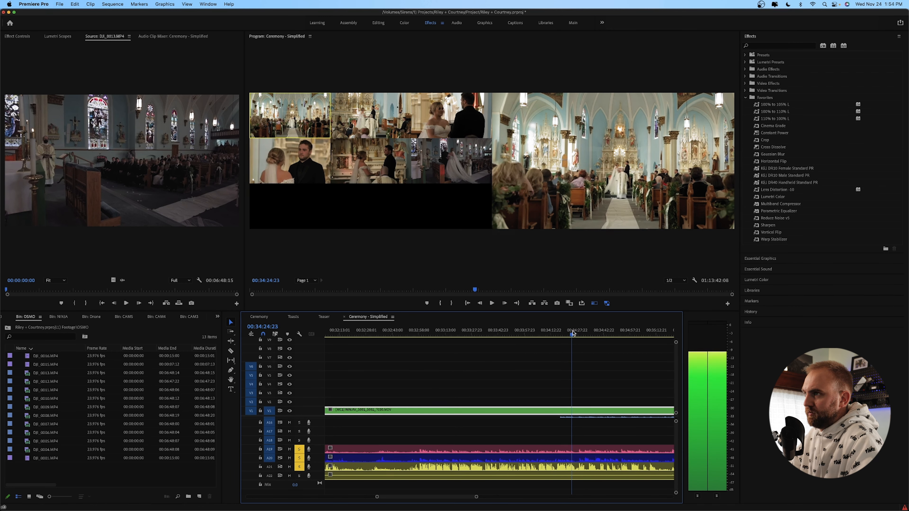
key("space")
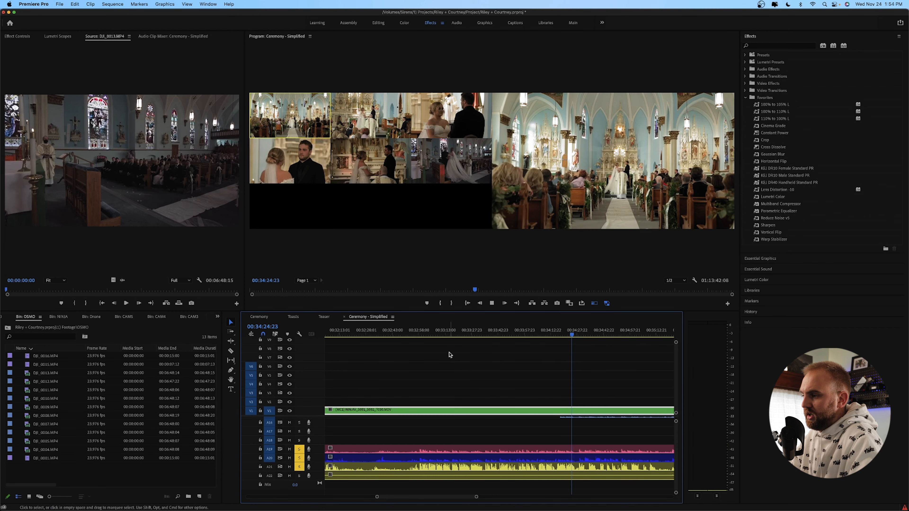
scroll(451, 355, "right", 5)
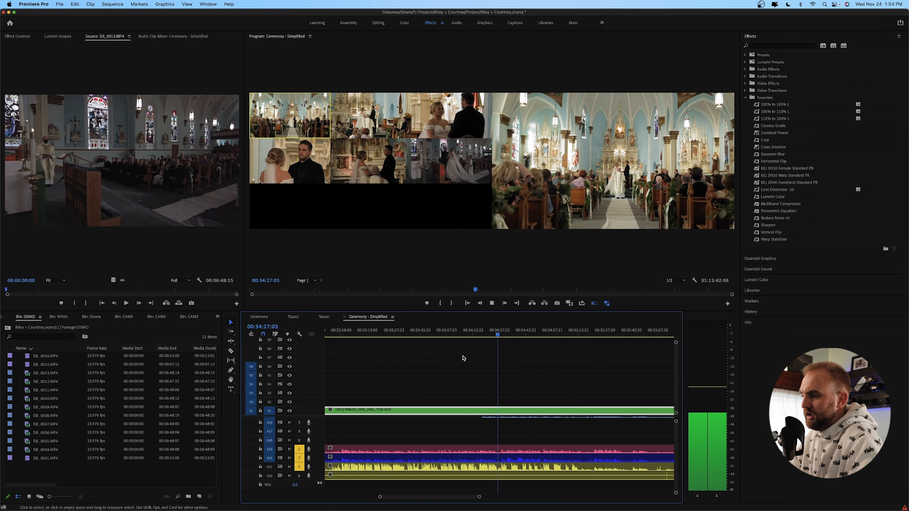
key("space")
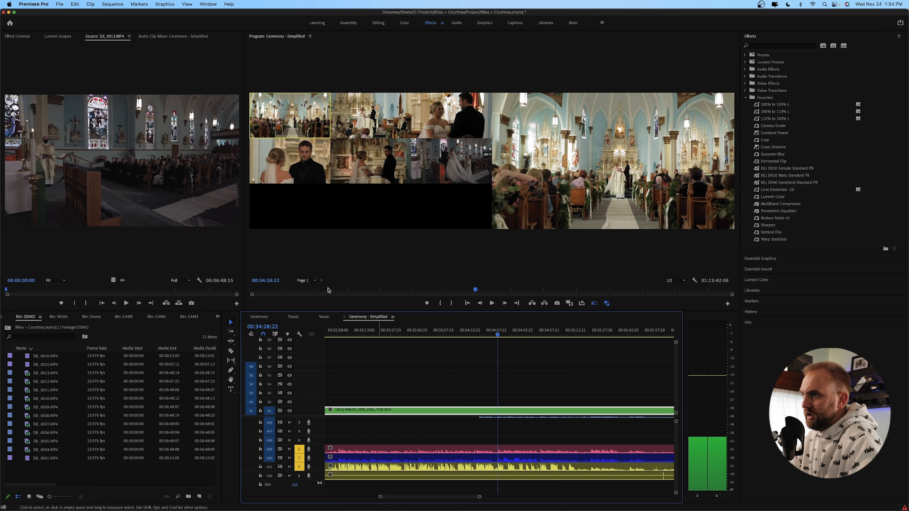
left_click(295, 161)
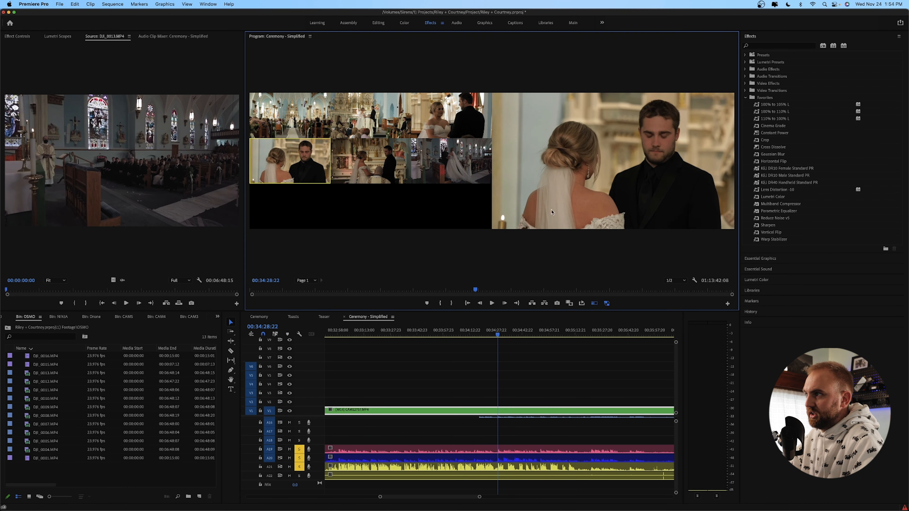
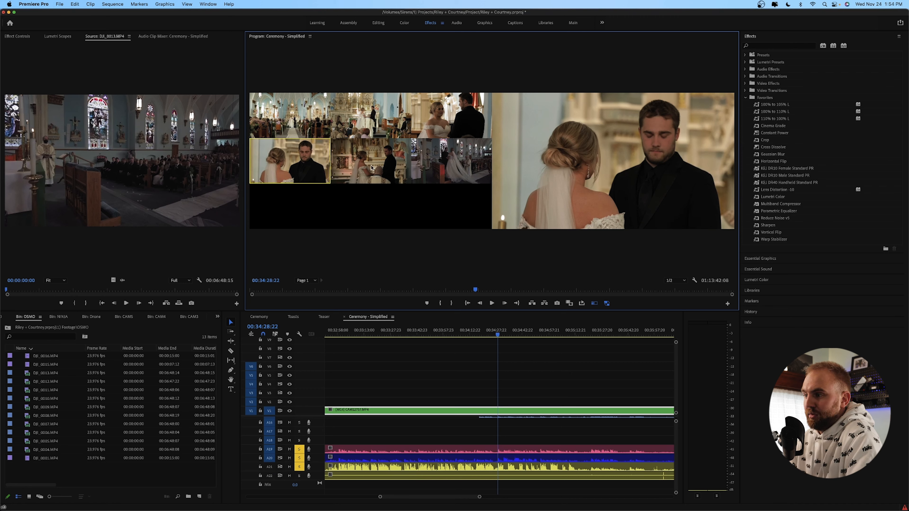
Step: Record live multicam cuts during playback up to about 00:35:05:11, switching between cameras 4, 5 and 1 and ending on camera 3
key("space")
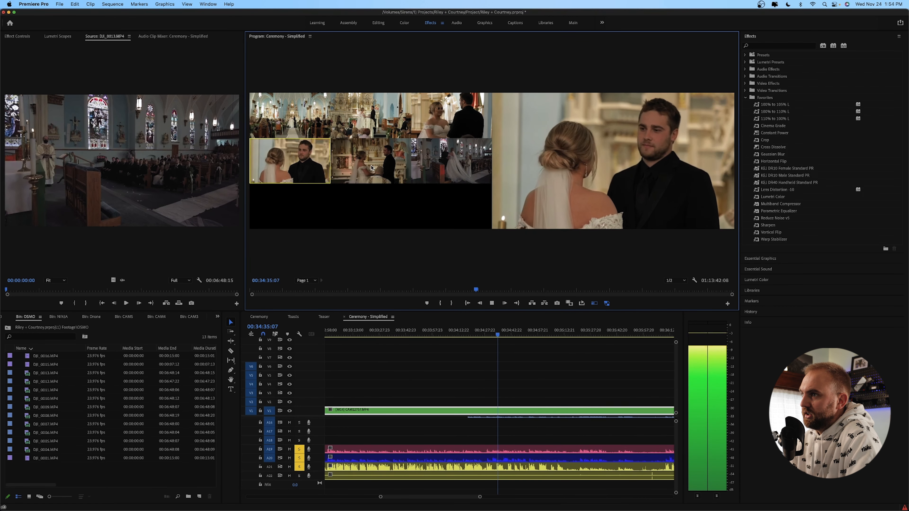
key("1")
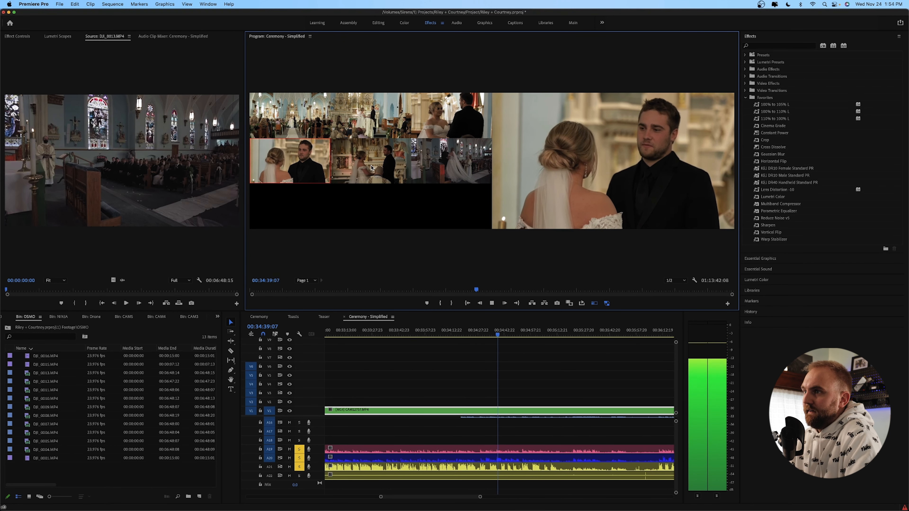
left_click(371, 167)
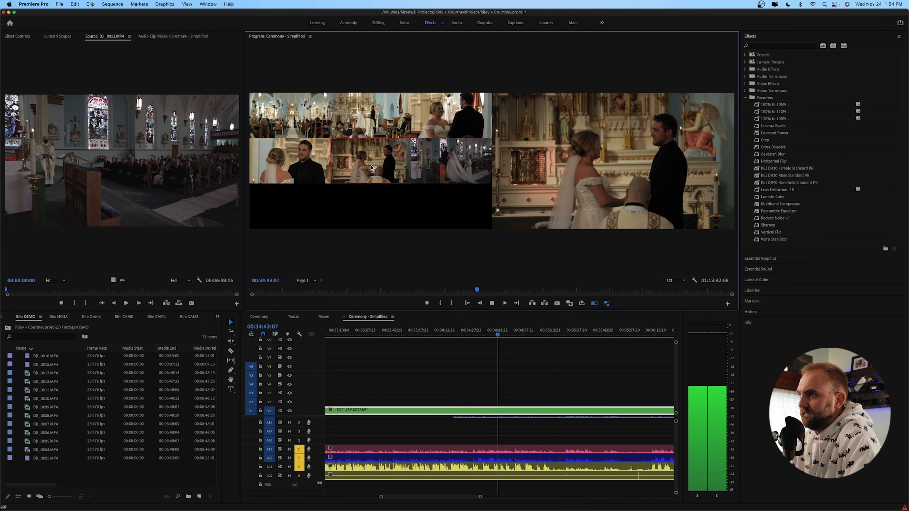
key("4")
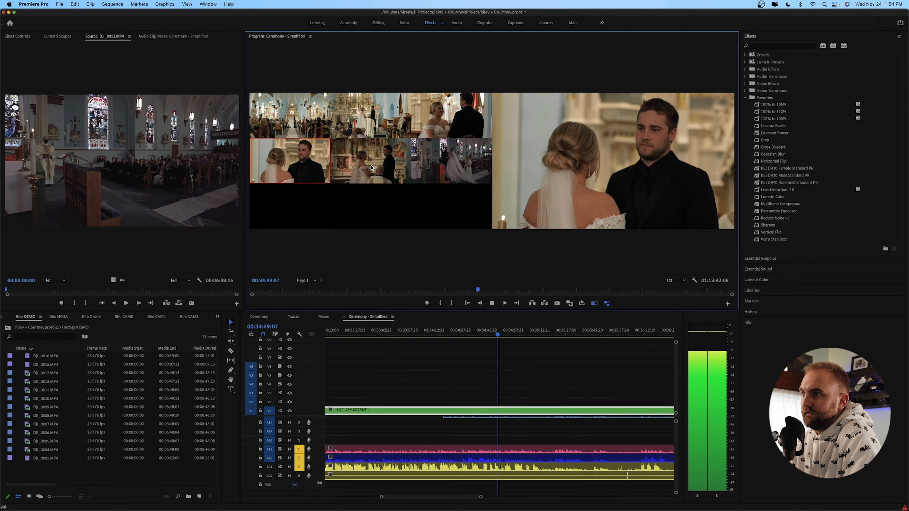
key("1")
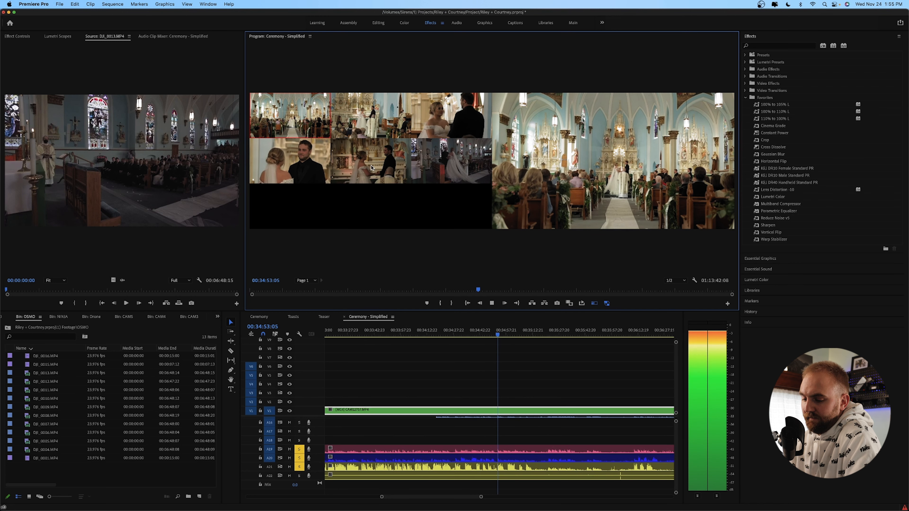
key("3")
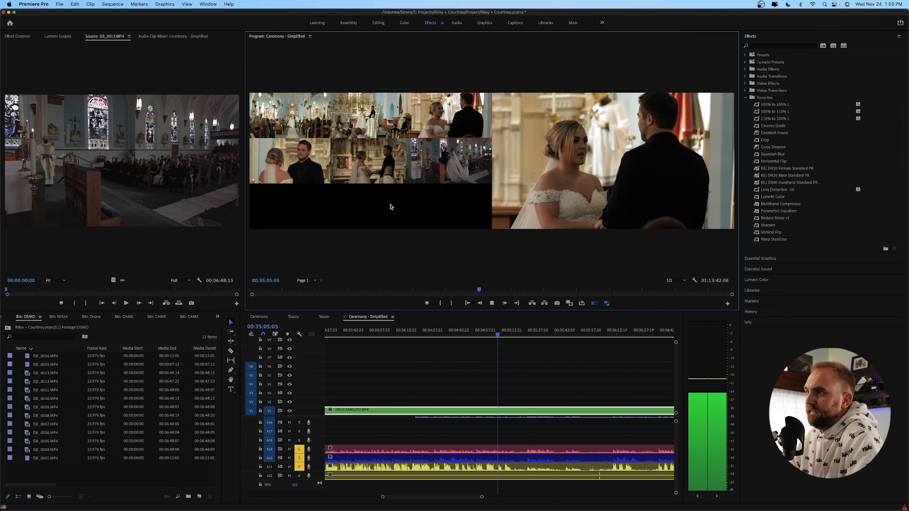
key("space")
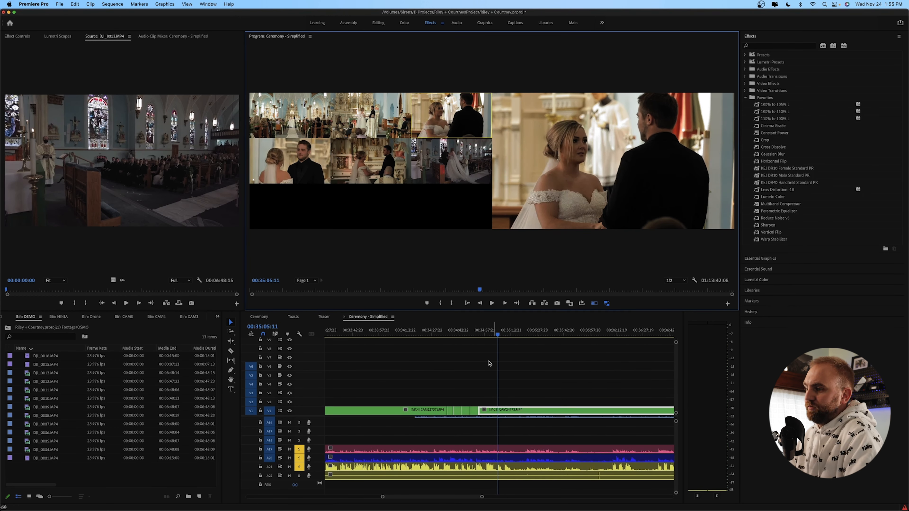
Step: Copy the two short adjacent multicam segments before the camera 3 clip into the start of the Teaser sequence
left_click(444, 333)
left_click(473, 410)
key("space")
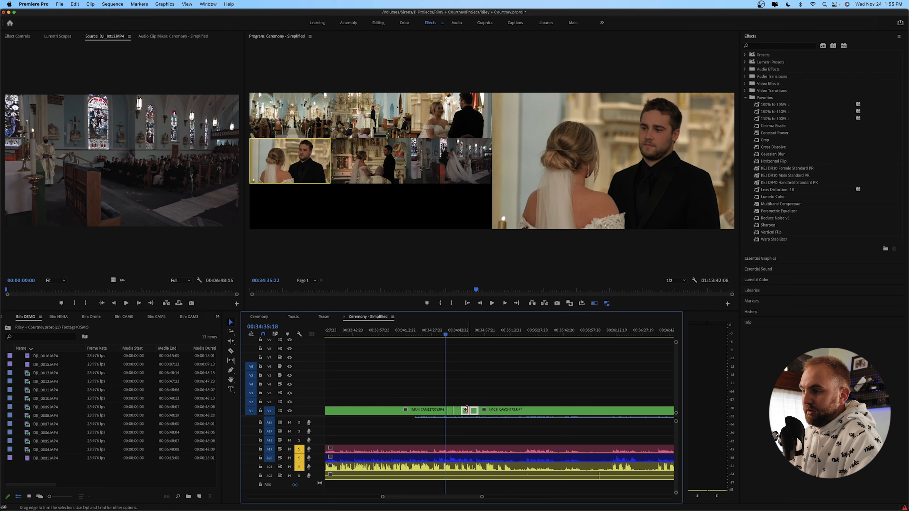
left_click(324, 317)
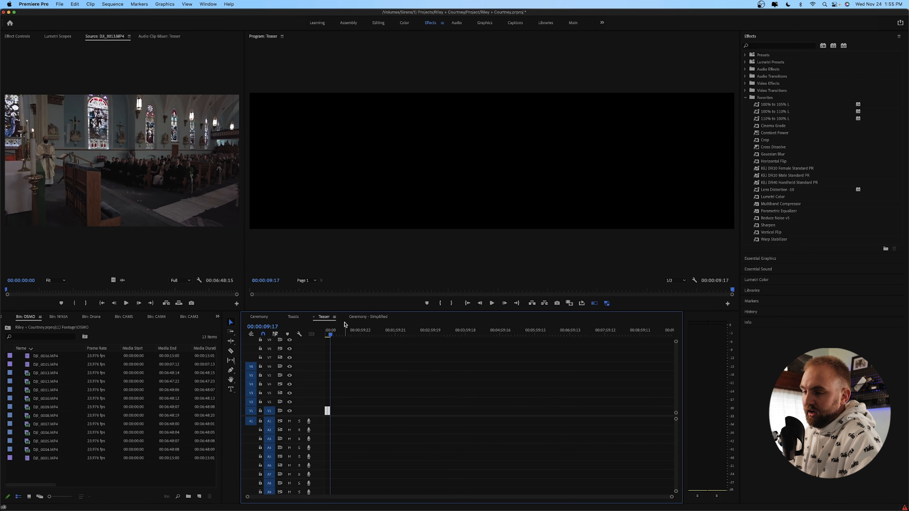
Step: Play the Teaser sequence from its start with the multi-camera view off, stopping at about 00:00:06:00
left_click(467, 303)
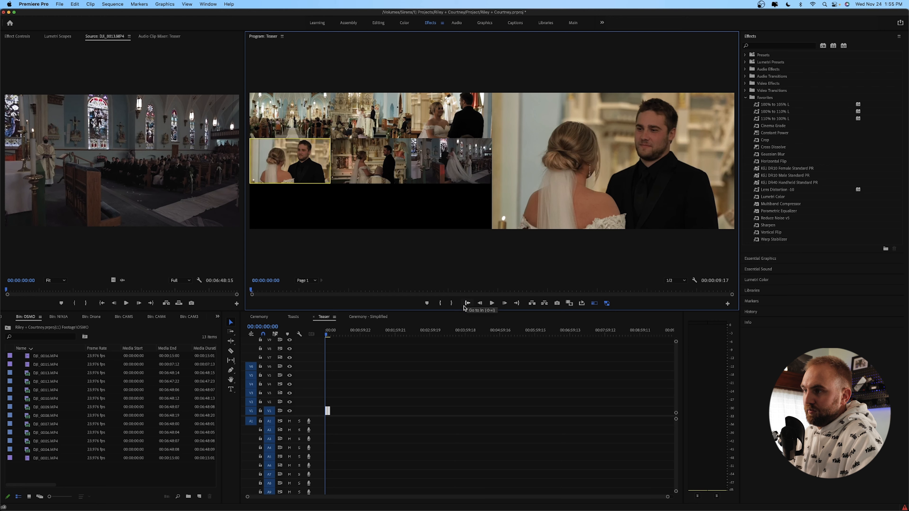
left_click(594, 304)
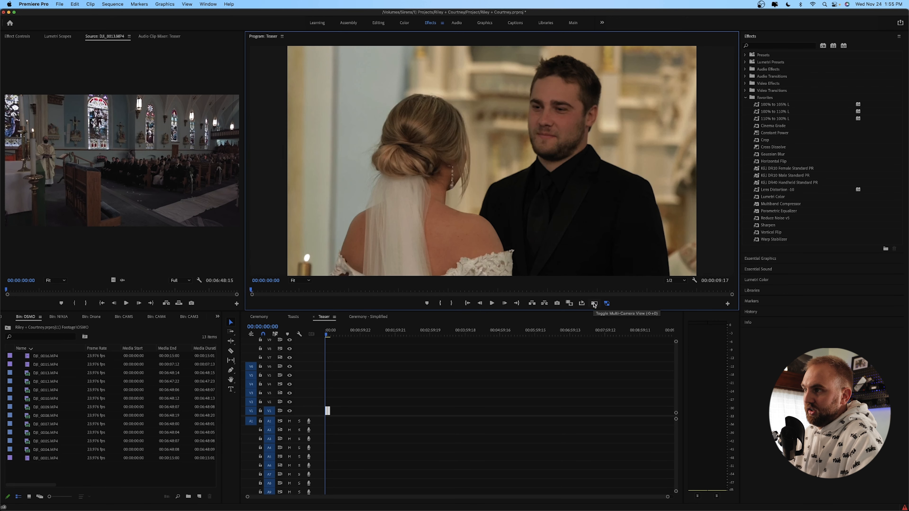
key("space")
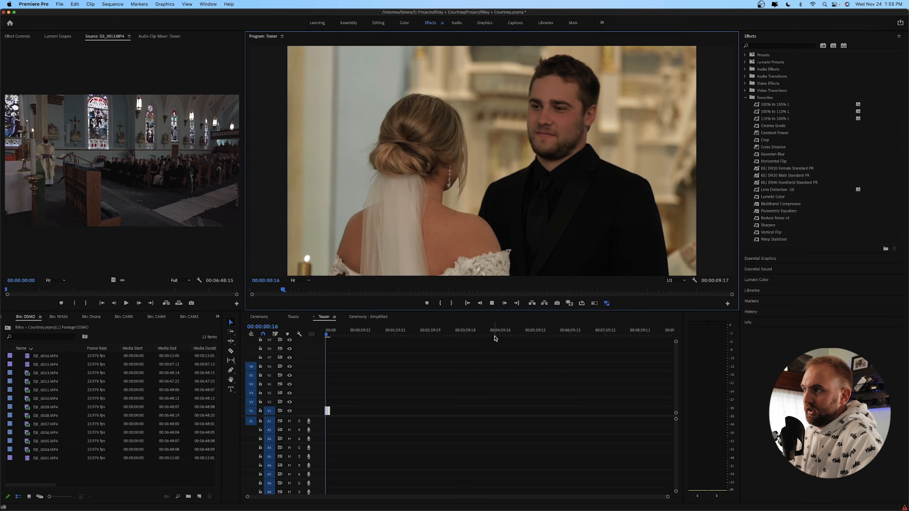
key("space")
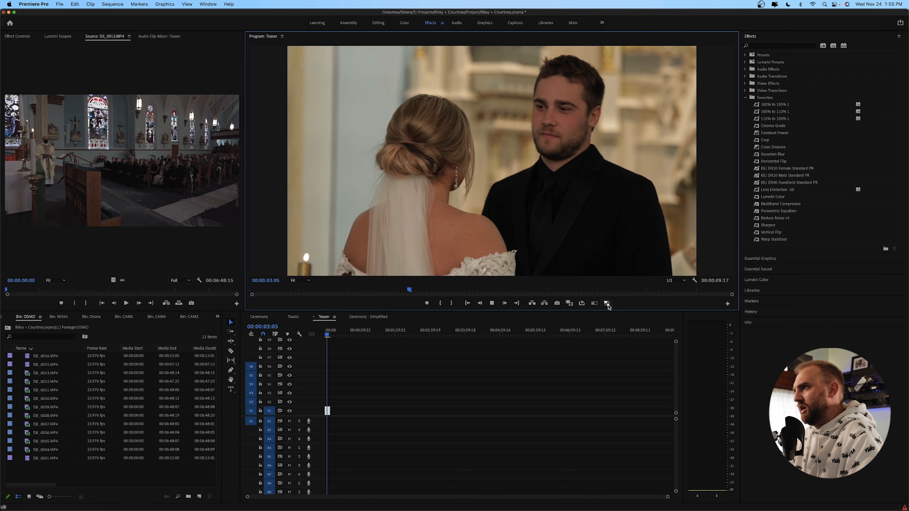
key("space")
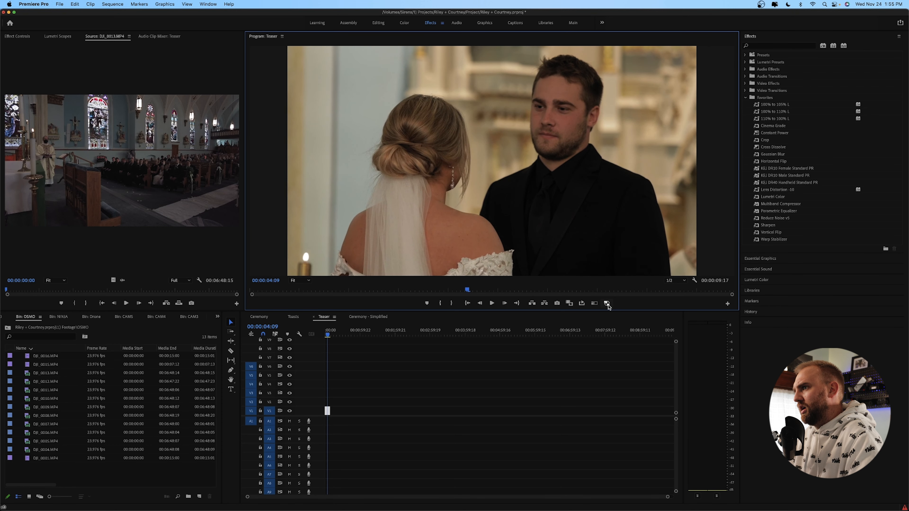
key("space")
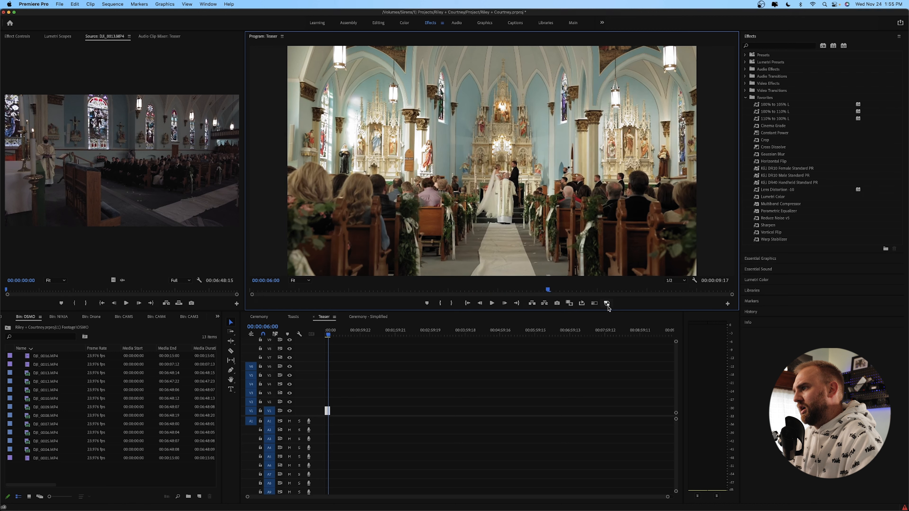
Step: Turn the multi-camera view back on in the Teaser sequence and play briefly to about 00:00:06:02
left_click(595, 304)
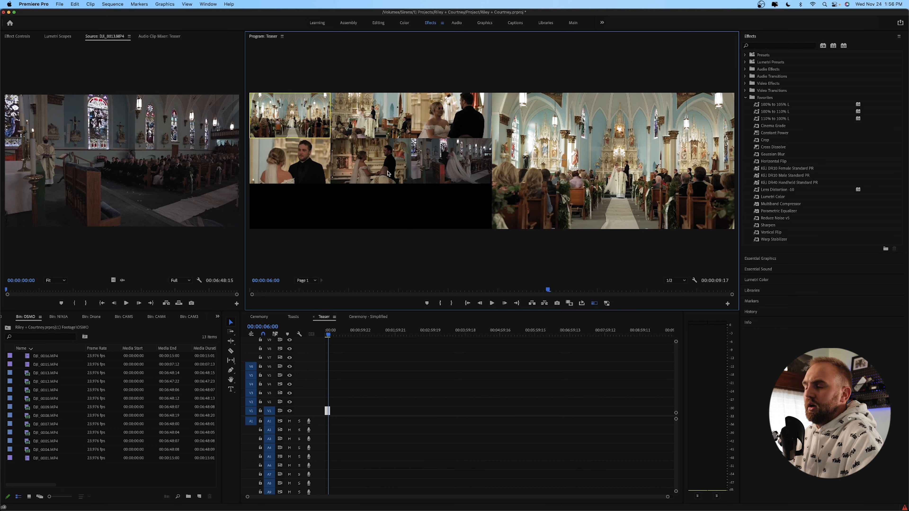
key("space")
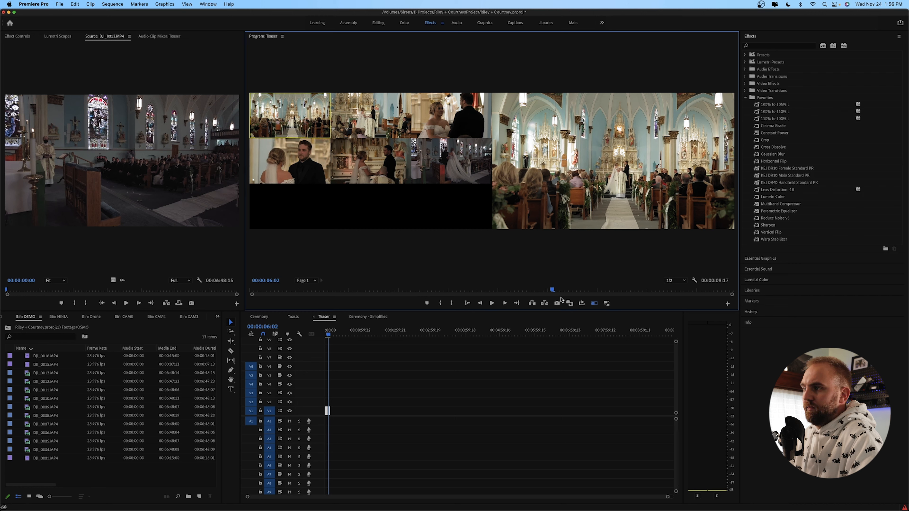
Step: Test targeting V2 instead of V1 in the Teaser sequence, and move the multicam clip up to V2 with V2 as its targeted track
left_click(269, 411)
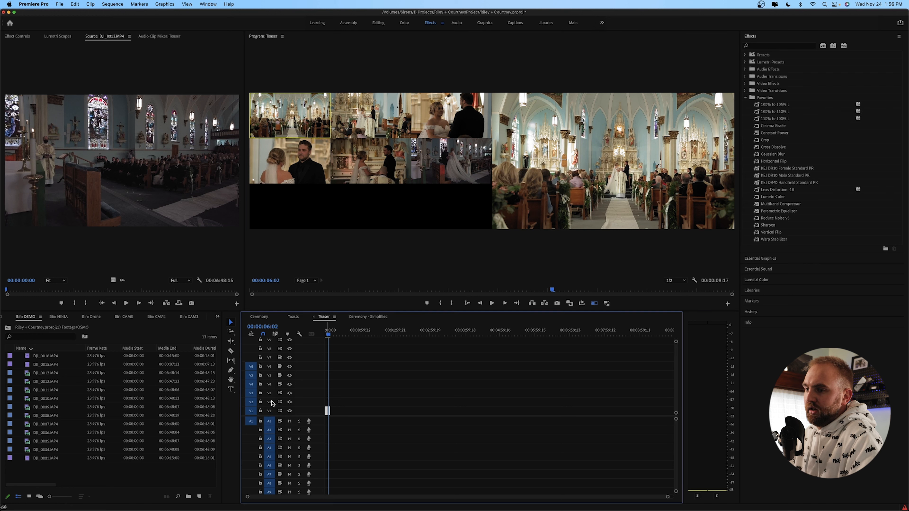
left_click(270, 402)
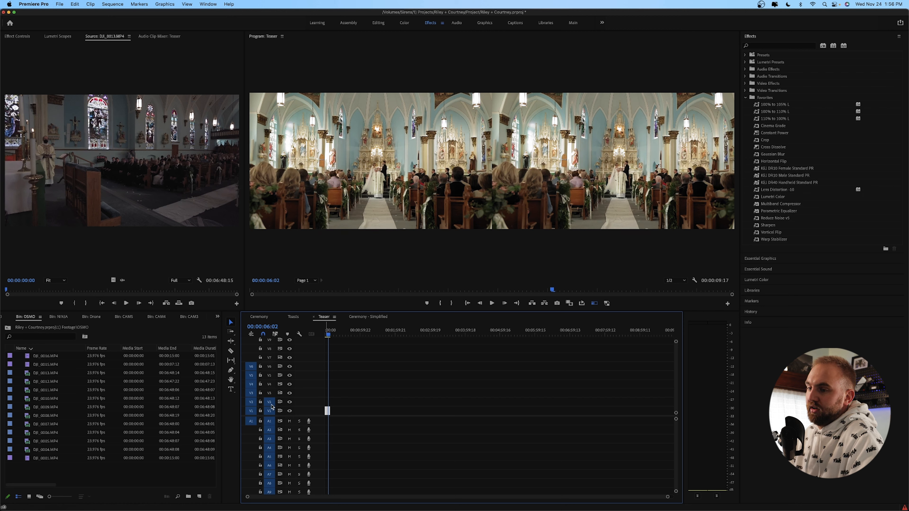
left_click(270, 411)
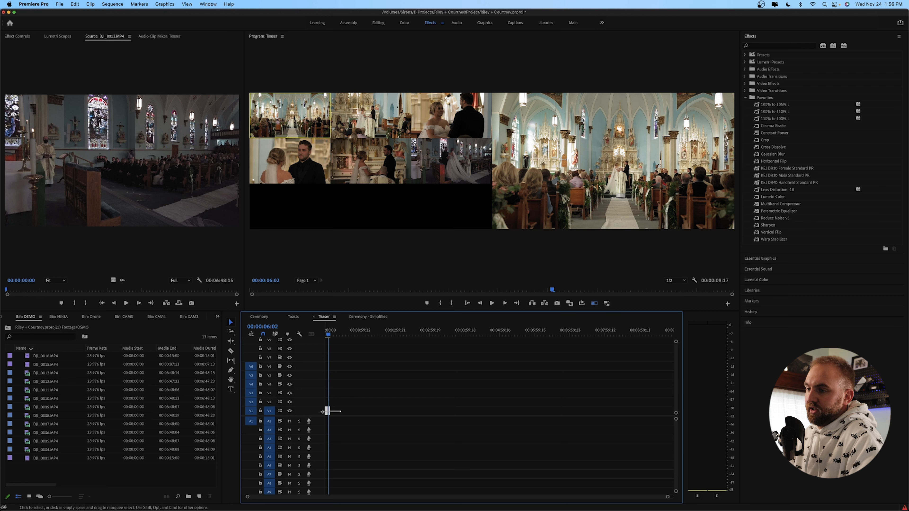
left_click_drag(326, 412, 327, 405)
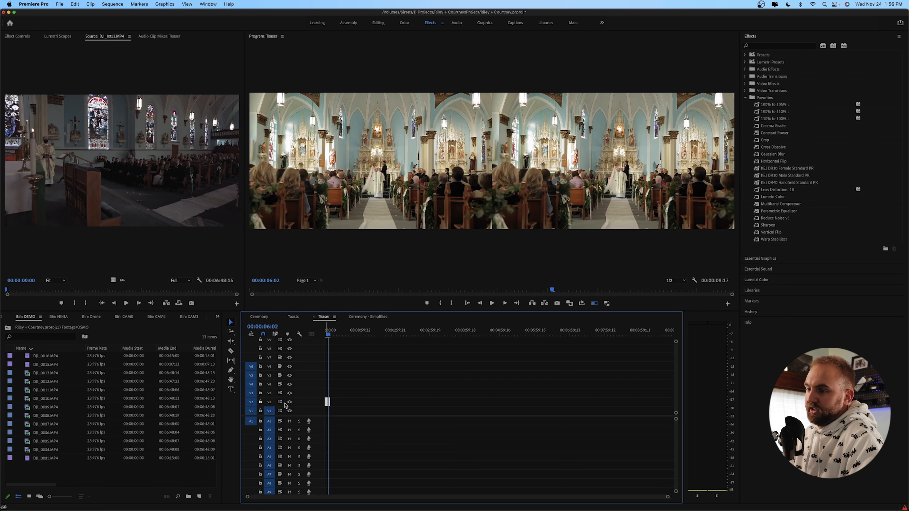
left_click(270, 403)
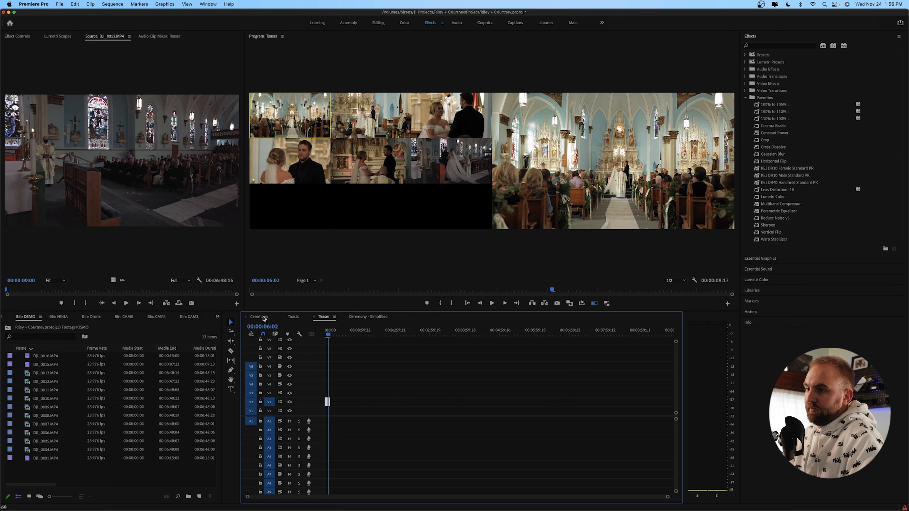
Step: Close the original Ceremony sequence and switch to the Ceremony - Simplified sequence
left_click(259, 316)
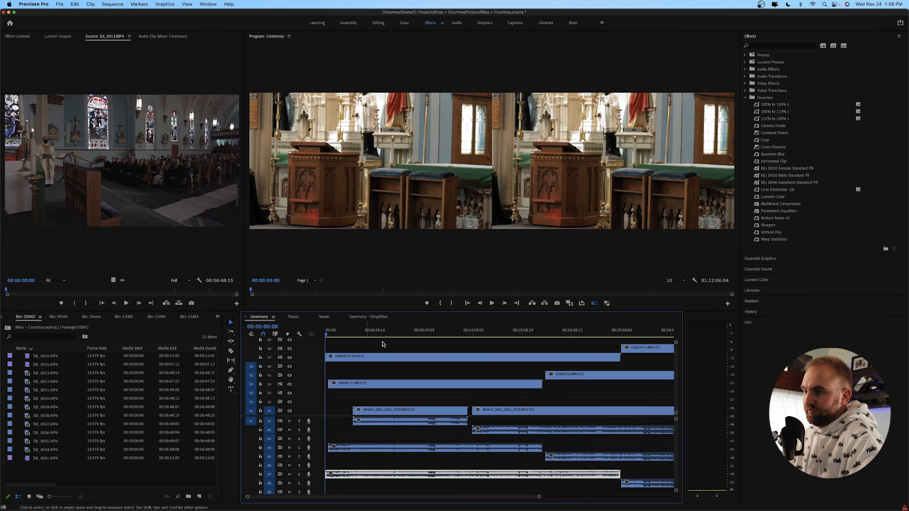
left_click(246, 317)
left_click(329, 317)
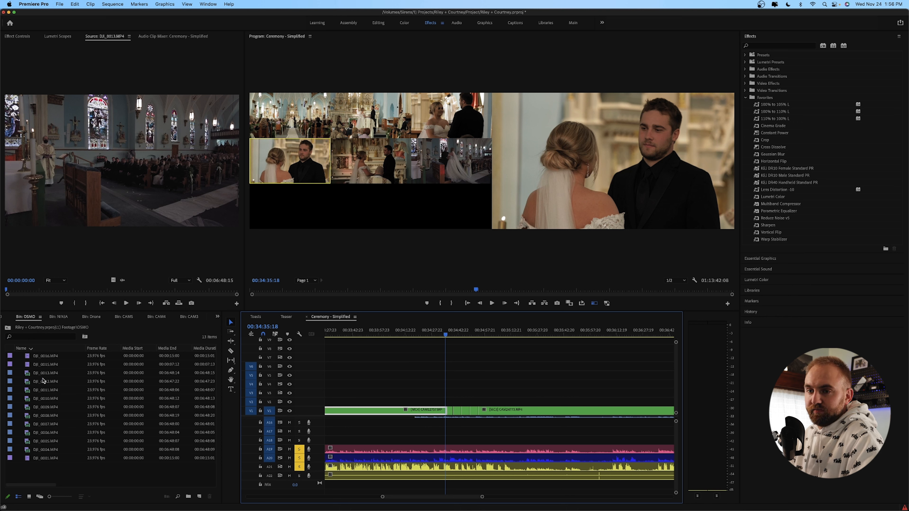
Step: Return to the project's root level and open the Multicam Ceremony sequence in the timeline
left_click(10, 329)
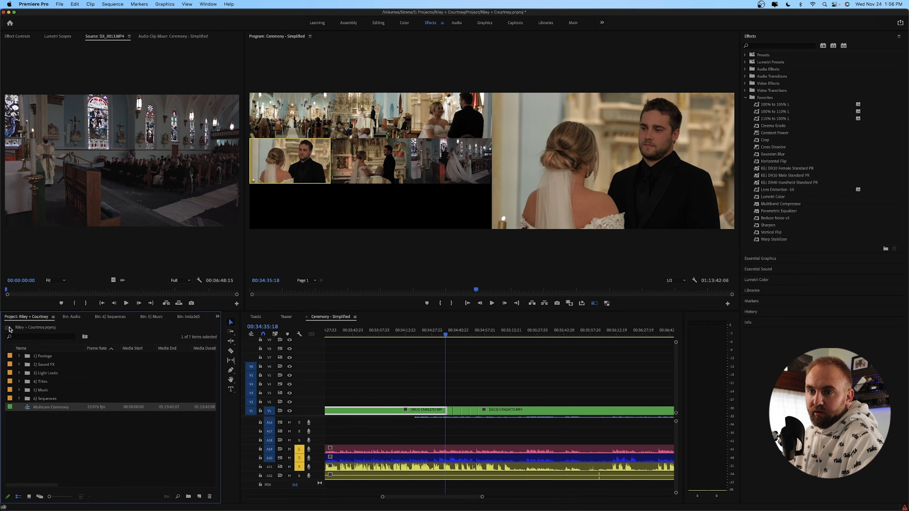
left_click(71, 451)
left_click(61, 408)
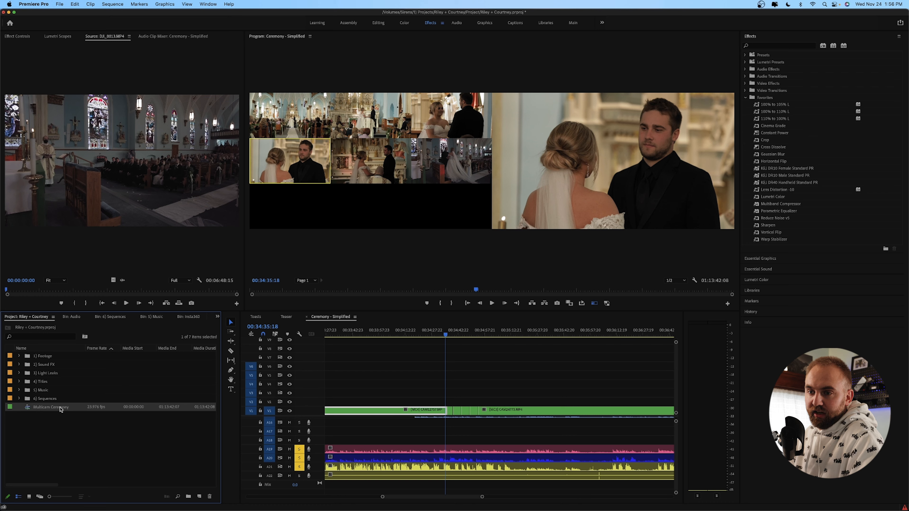
left_click(78, 426)
double_click(68, 408)
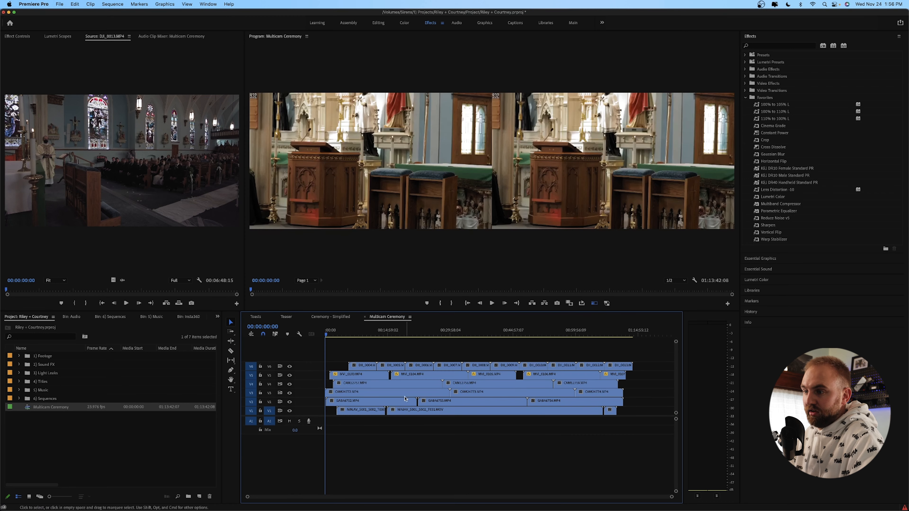
Step: Inspect the stacked camera clips in Multicam Ceremony around 00:16:34:04 and compare them with the Ceremony - Simplified sequence
left_click(394, 333)
left_click(385, 365)
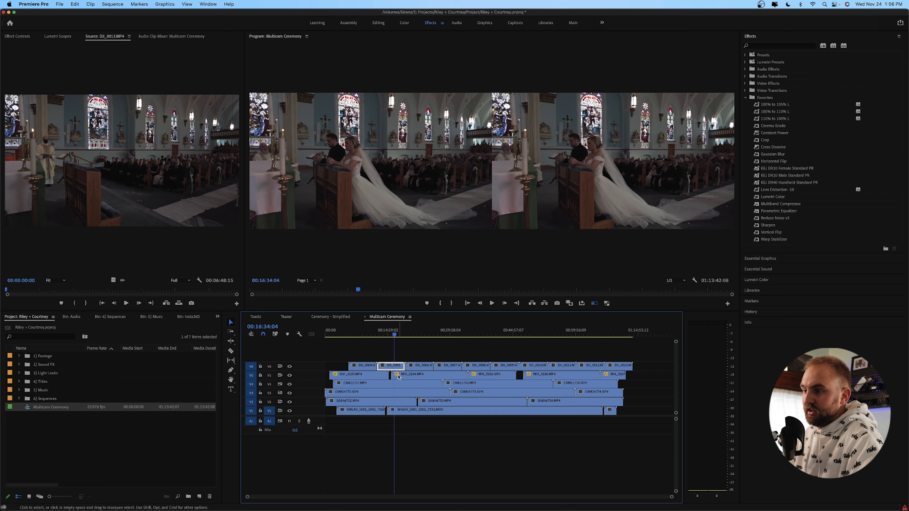
left_click(336, 317)
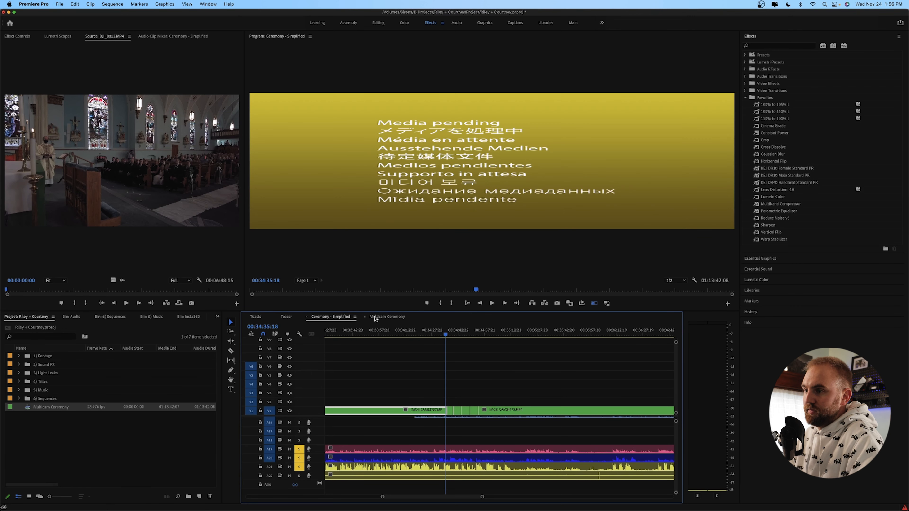
left_click(377, 317)
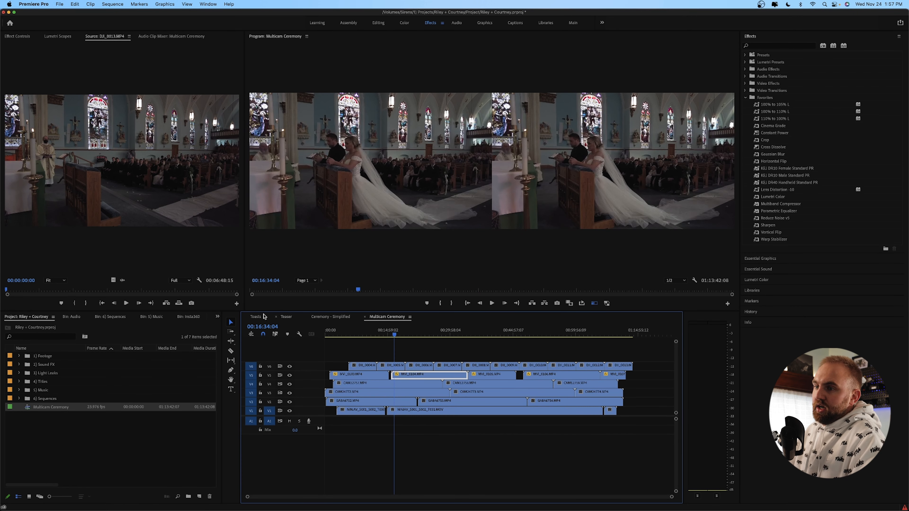
Step: Switch to the empty Toasts sequence and open the NINJA bin inside the 1) Footage bin
left_click(255, 316)
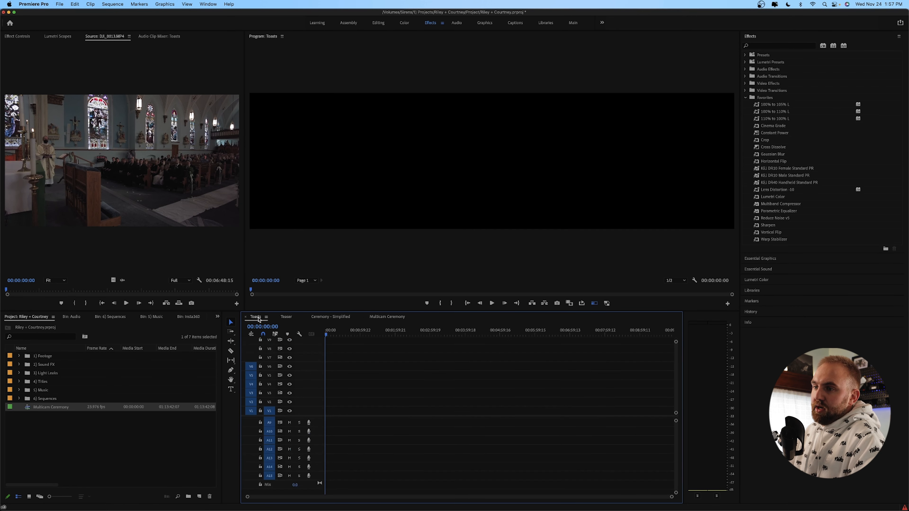
double_click(39, 356)
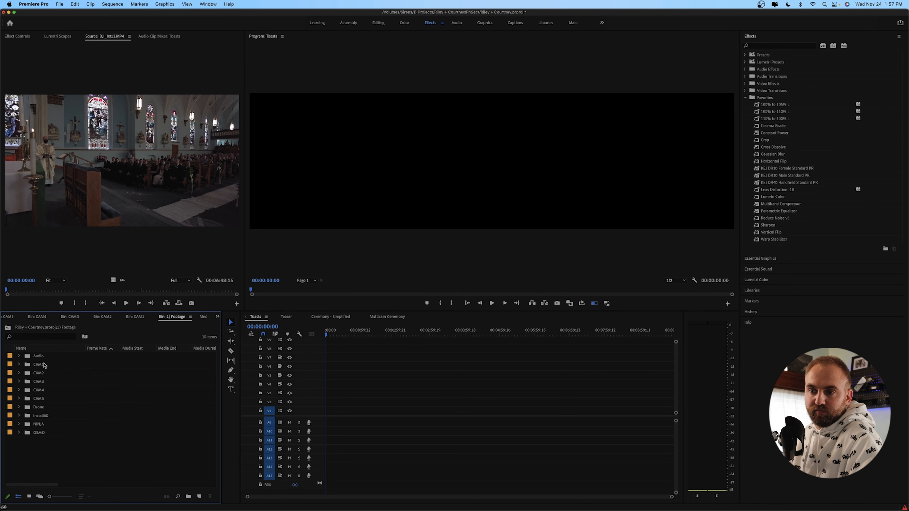
double_click(36, 427)
Step: Find the 34:04:22 reception clip in the NINJA bin and place it at the start of V1 in Toasts
scroll(107, 431, "down", 1)
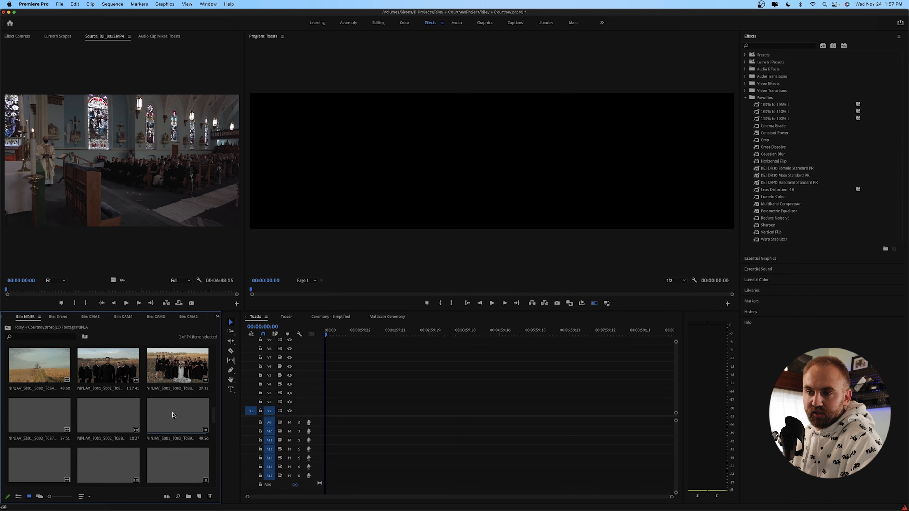
scroll(109, 431, "down", 2)
scroll(110, 432, "down", 5)
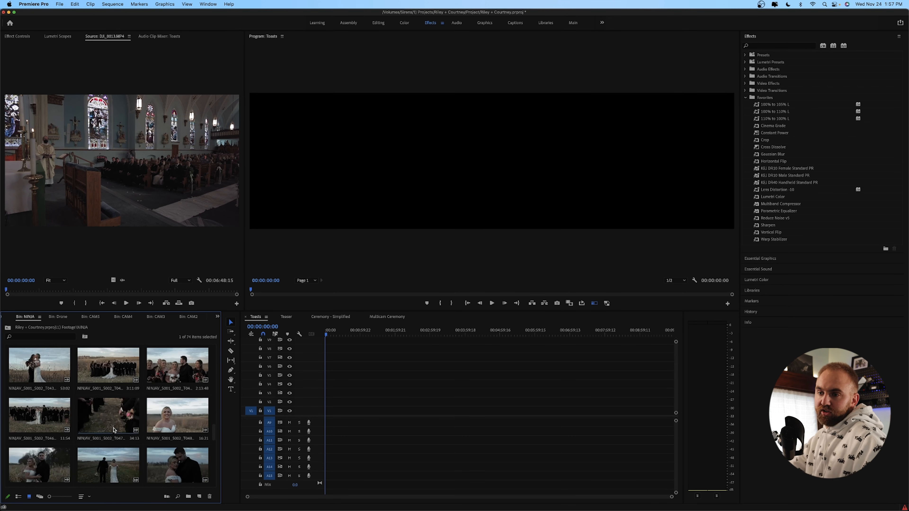
scroll(115, 428, "down", 4)
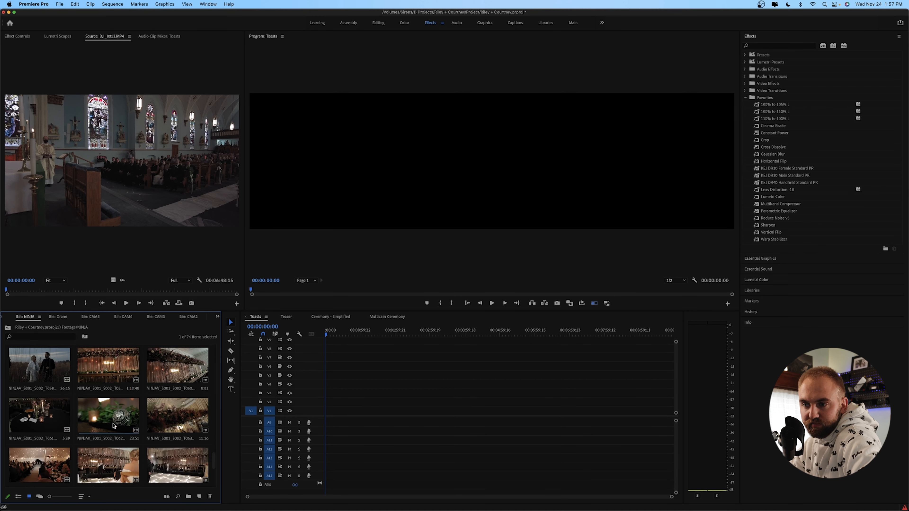
scroll(113, 426, "down", 1)
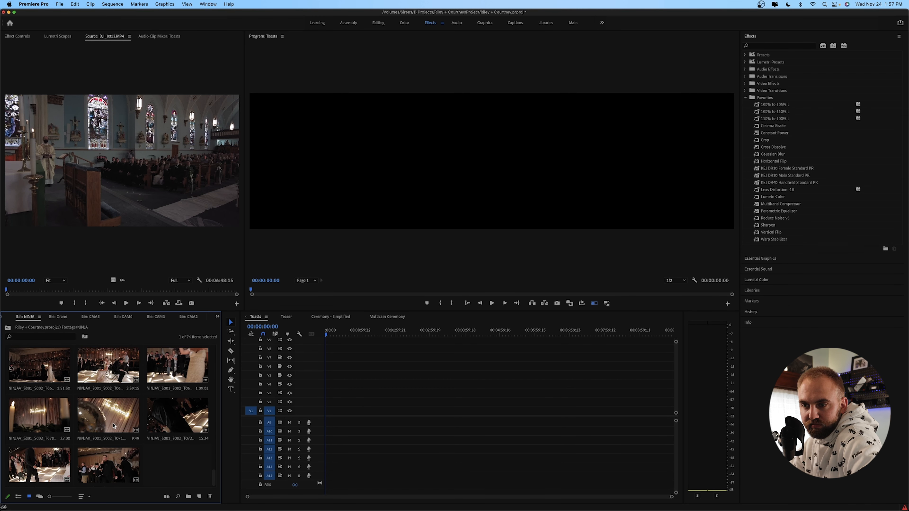
scroll(113, 426, "up", 2)
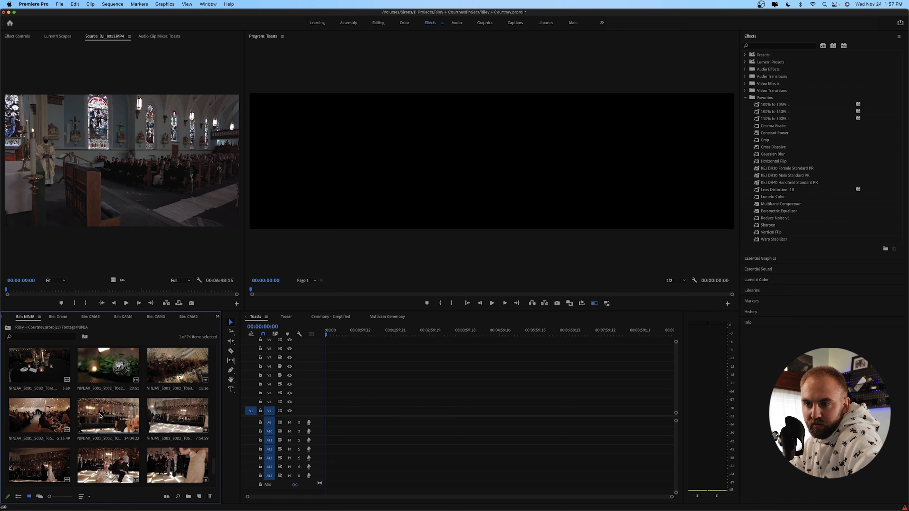
left_click_drag(102, 416, 318, 412)
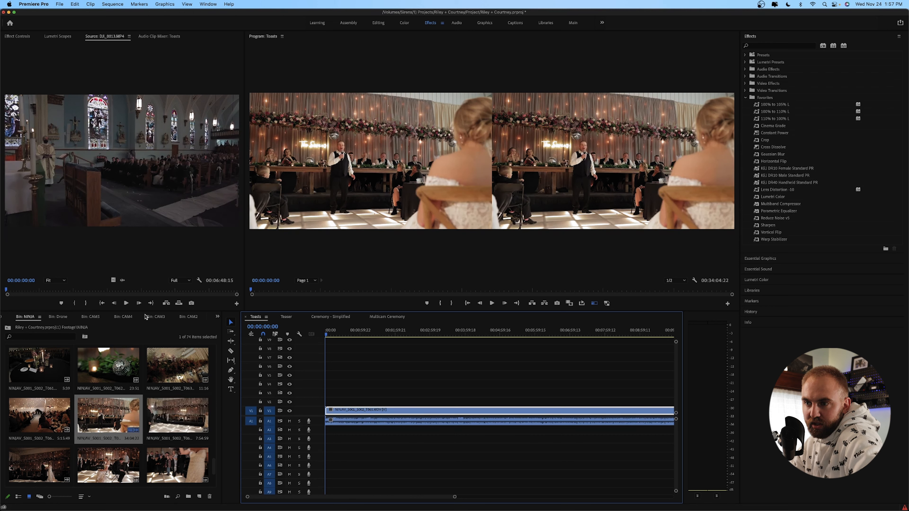
Step: Stack the two flower-decorated head-table clips from the CAM3 bin on V2 and V3 at the start of Toasts
left_click(156, 317)
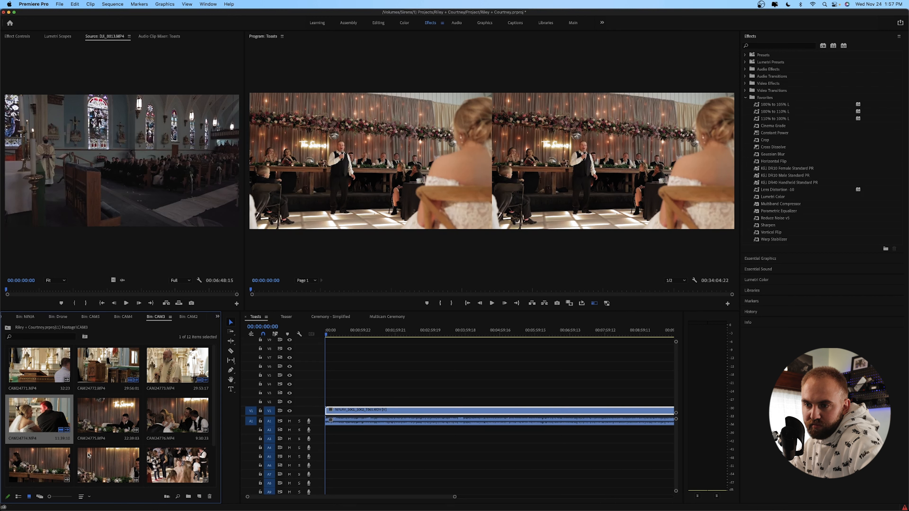
left_click_drag(20, 469, 323, 403)
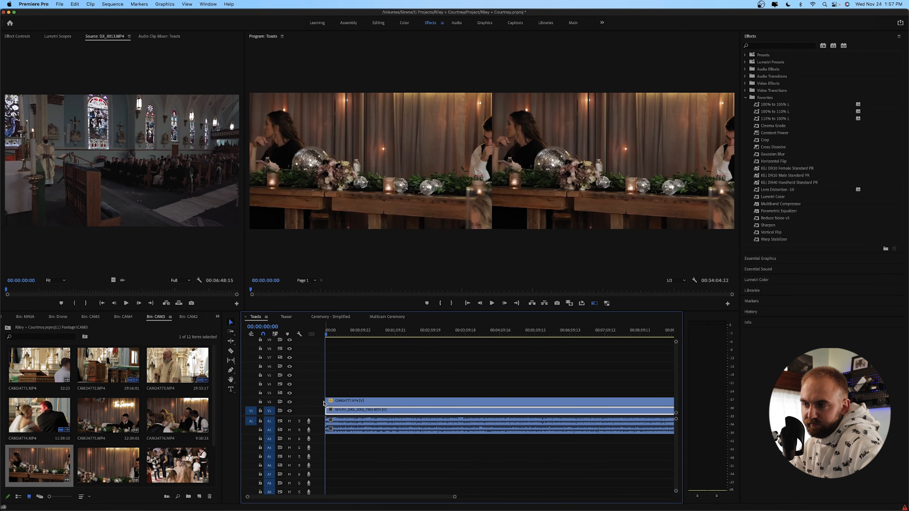
left_click(108, 460)
left_click_drag(108, 461, 325, 393)
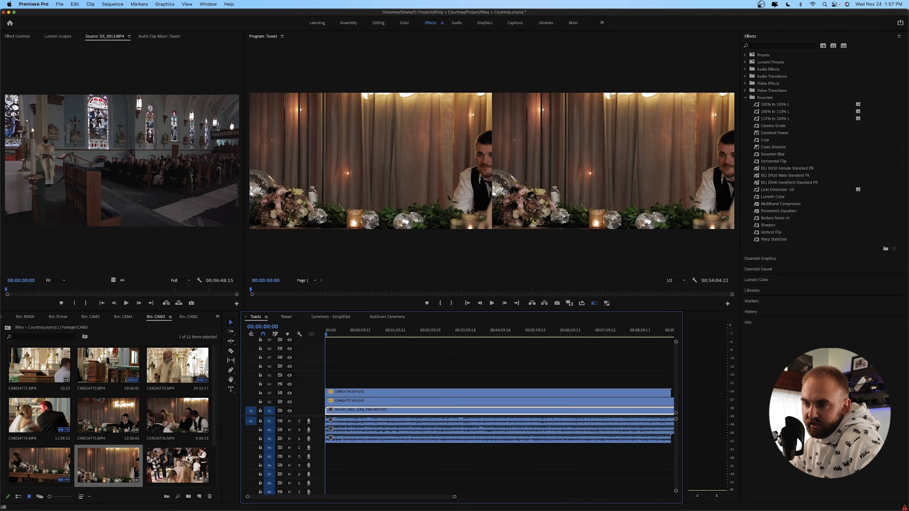
Step: Add the last two reception clips from the CAM4 bin to V4 and V5 at the start of Toasts
left_click(123, 317)
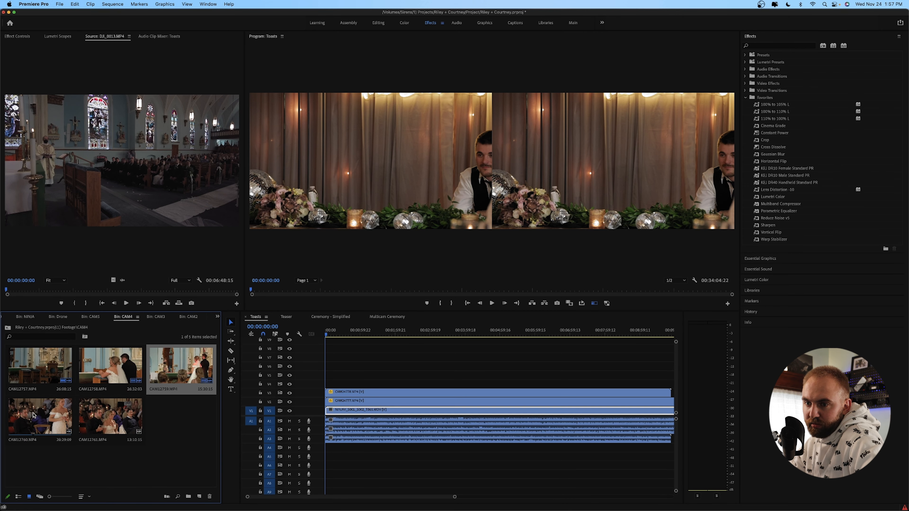
left_click_drag(40, 417, 329, 382)
left_click_drag(103, 415, 328, 374)
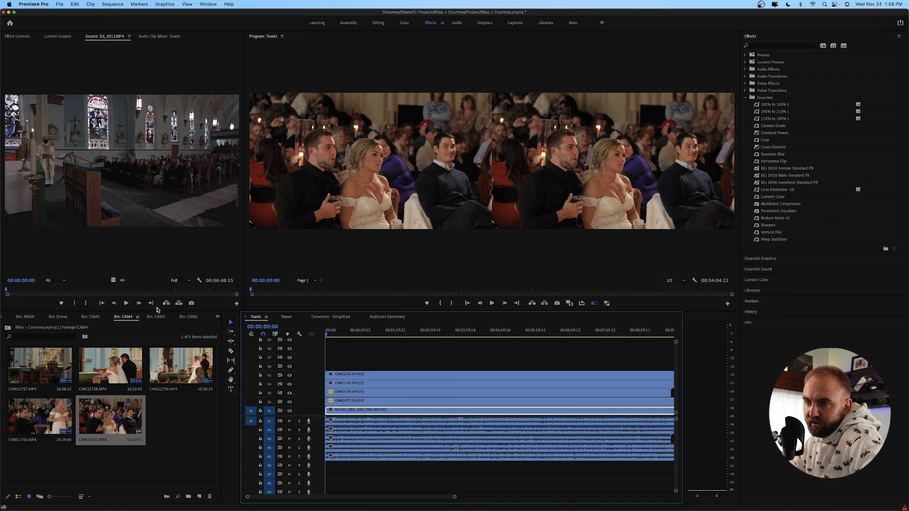
Step: Place GA8A6794.MP4 on V6 and GA8A6795.MP4 on V7 at the start of Toasts, using the CAM2 bin
left_click(190, 317)
scroll(128, 443, "down", 4)
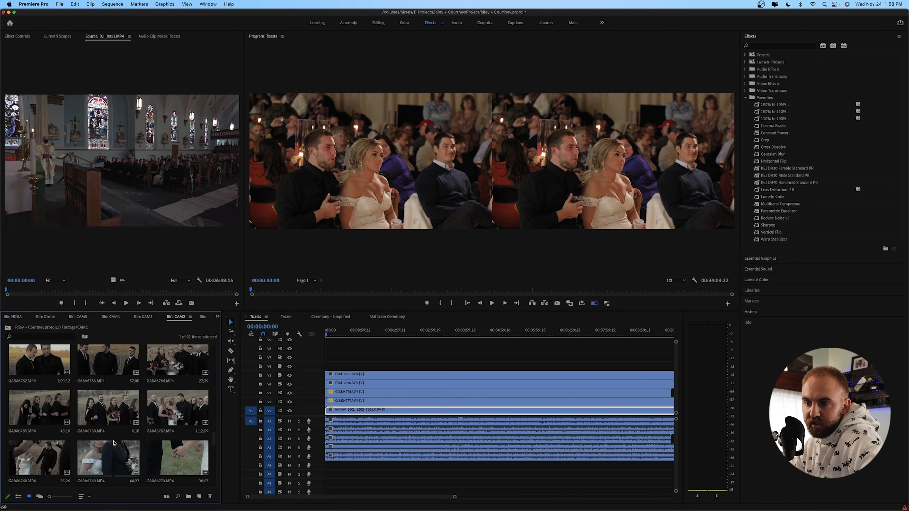
scroll(114, 443, "down", 1)
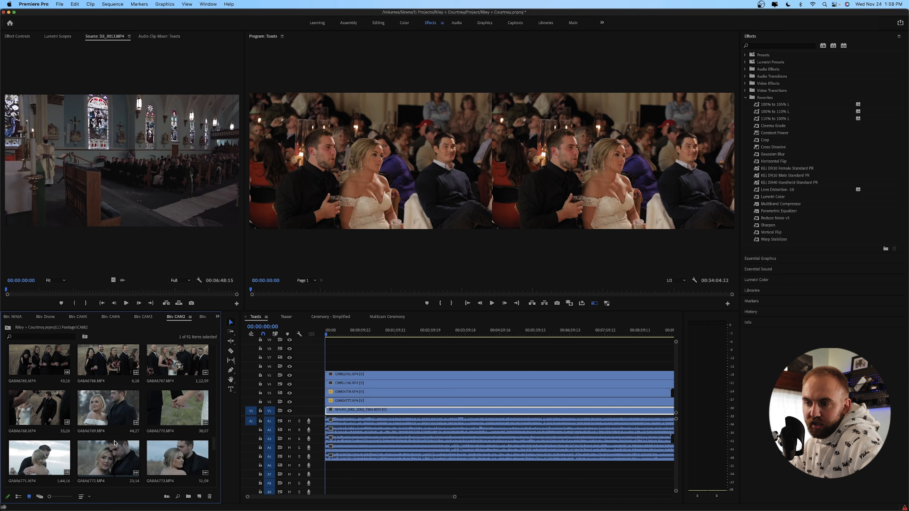
scroll(114, 446, "down", 2)
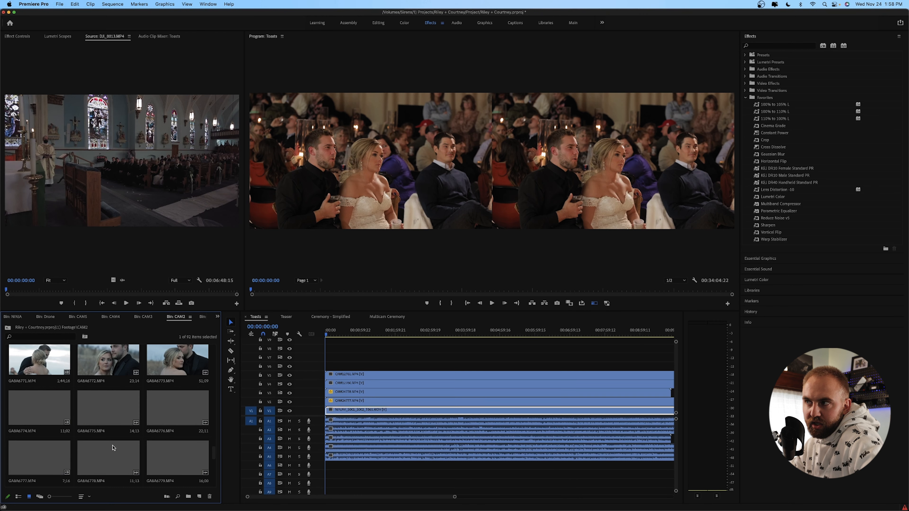
scroll(114, 448, "down", 4)
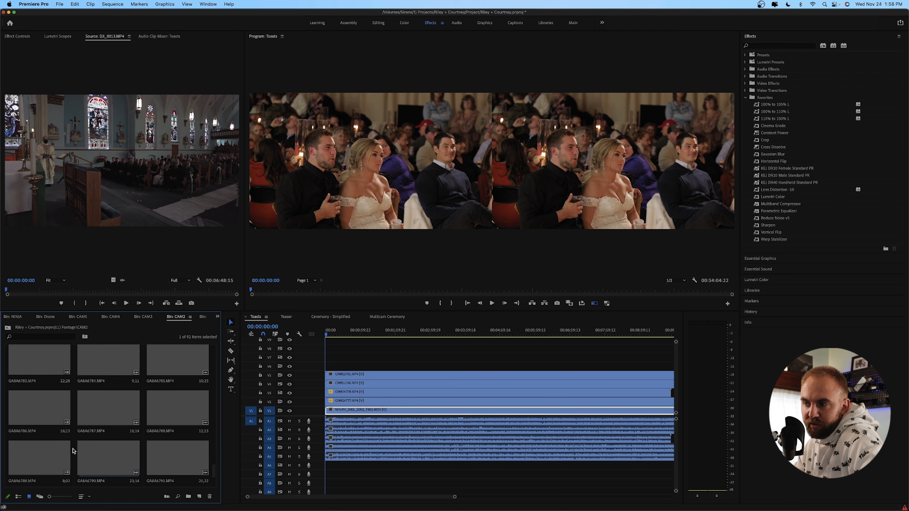
scroll(92, 409, "down", 2)
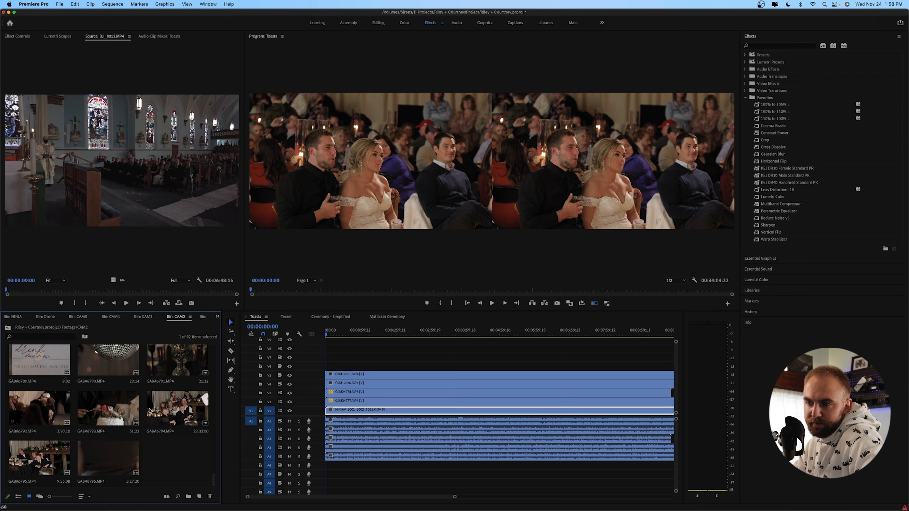
left_click_drag(166, 410, 327, 366)
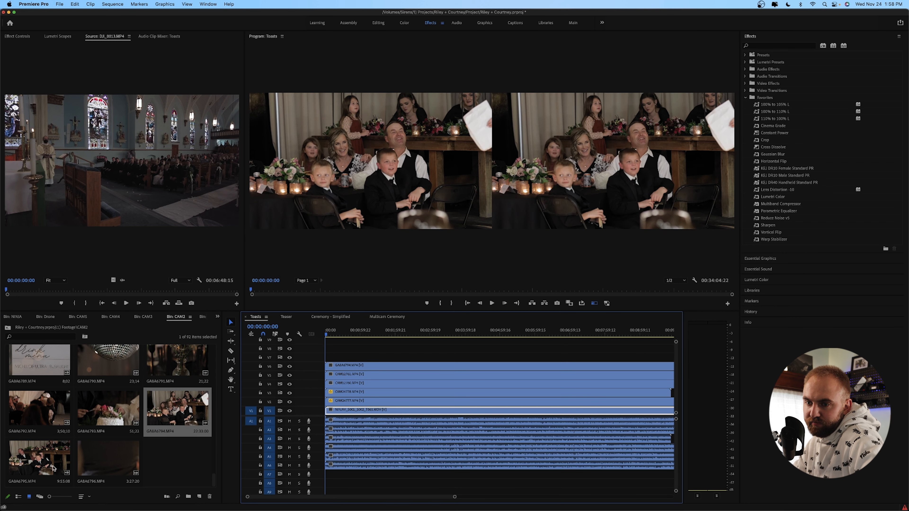
left_click_drag(33, 461, 327, 356)
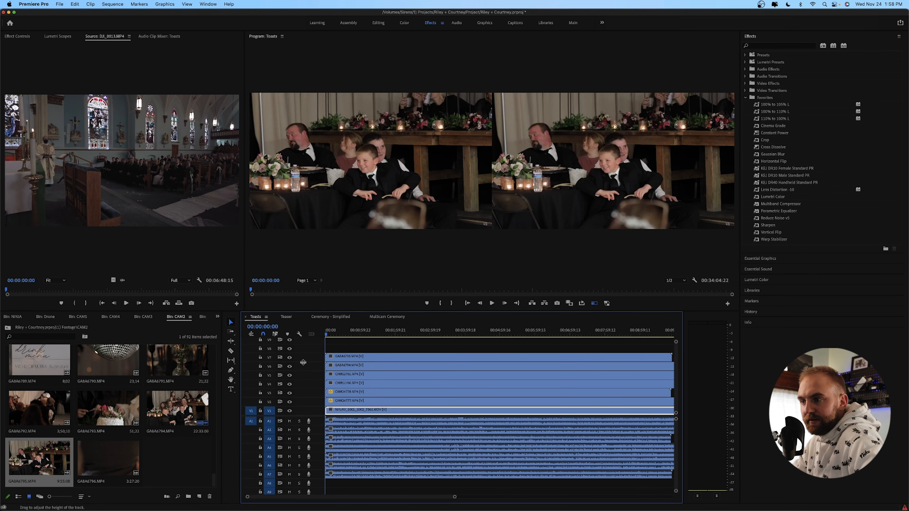
Step: Add the toasts handheld recording to A8 and the toasts receiver recording to A9 at the start of Toasts, using the Audio bin
scroll(447, 470, "down", 2)
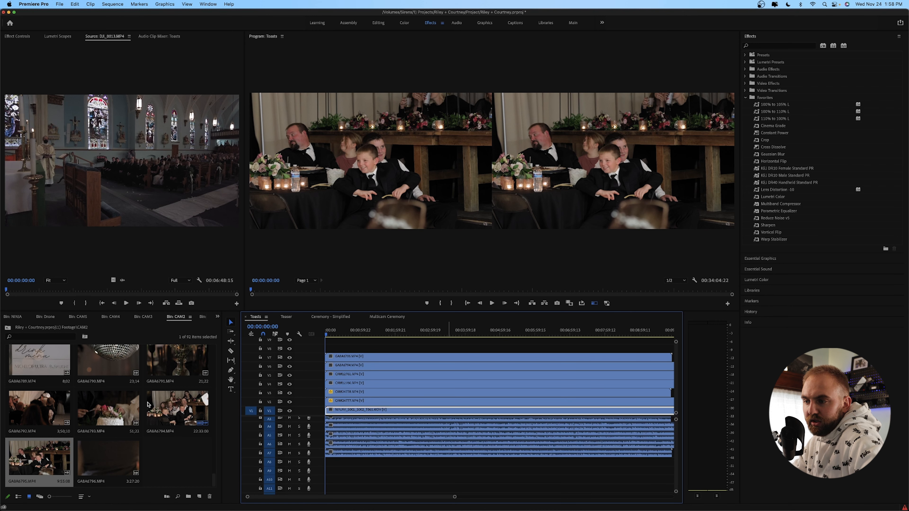
left_click(9, 327)
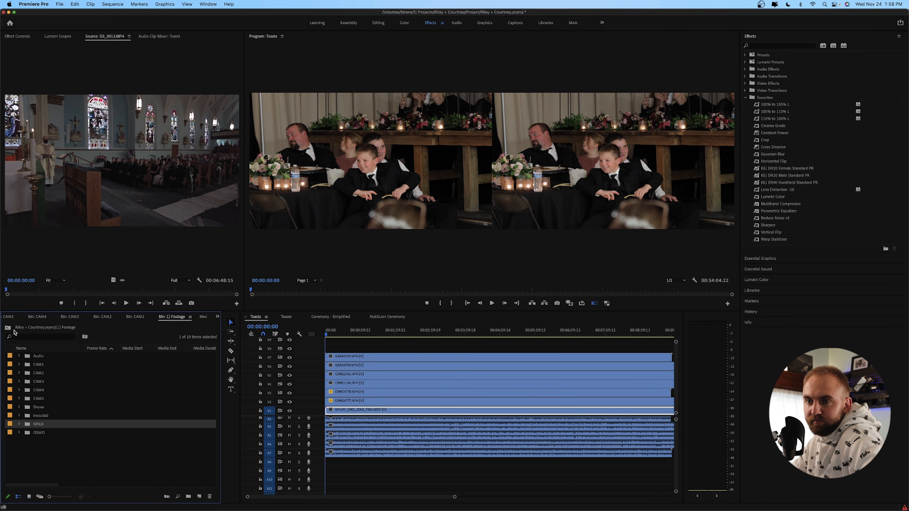
double_click(74, 356)
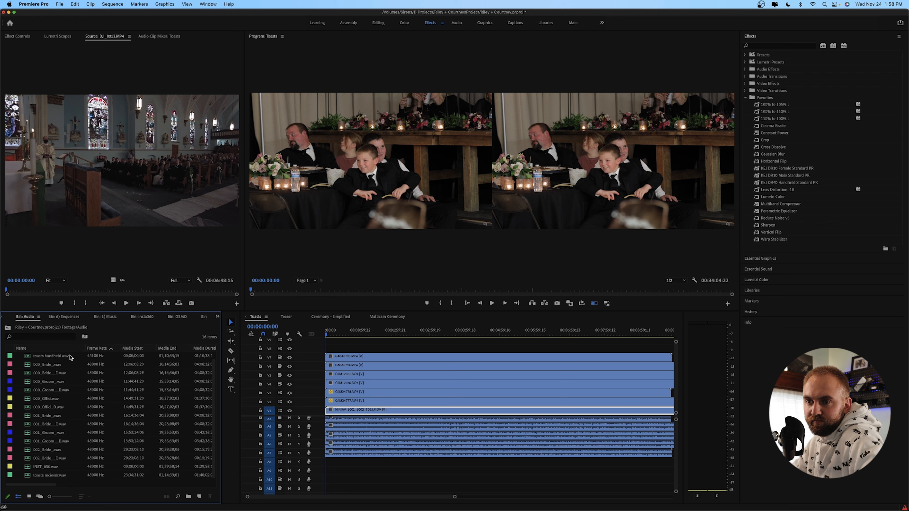
left_click(59, 356)
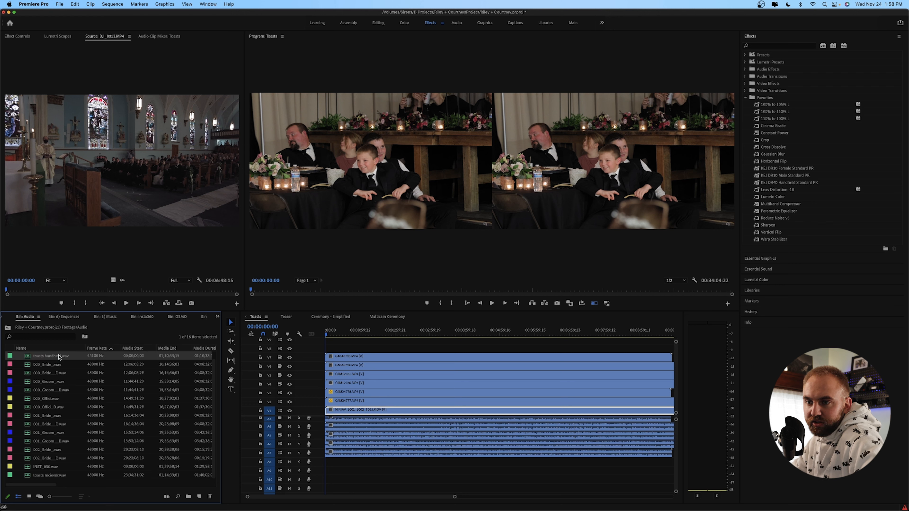
left_click_drag(59, 356, 322, 466)
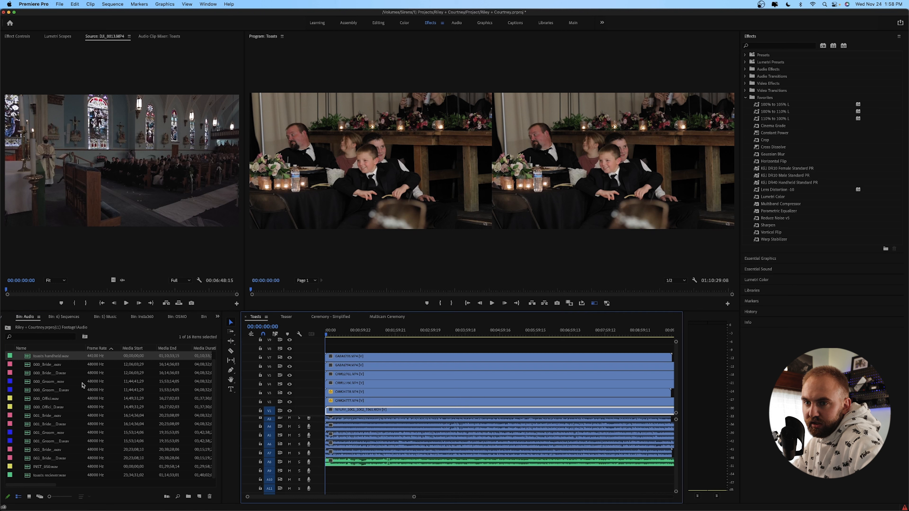
left_click(42, 476)
left_click_drag(93, 477, 326, 472)
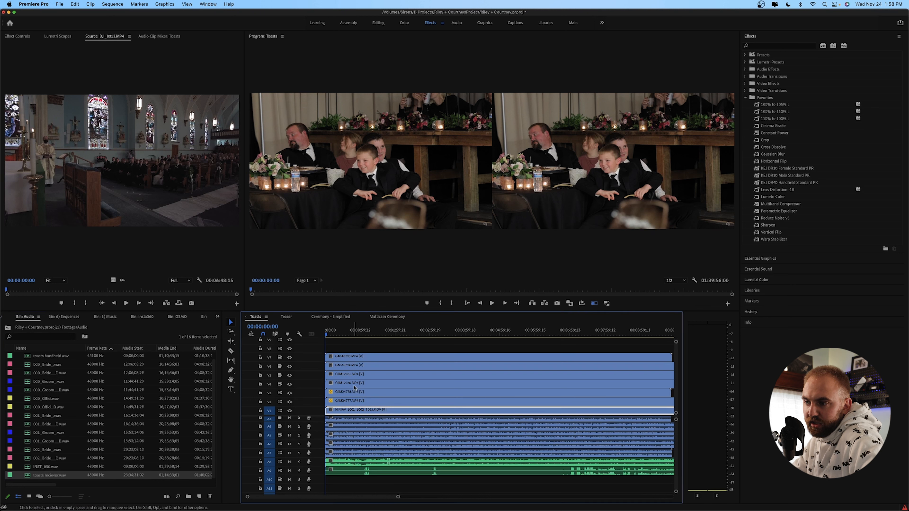
Step: Synchronize all the camera clips and both toast audio recordings in the Toasts sequence
left_click(378, 352)
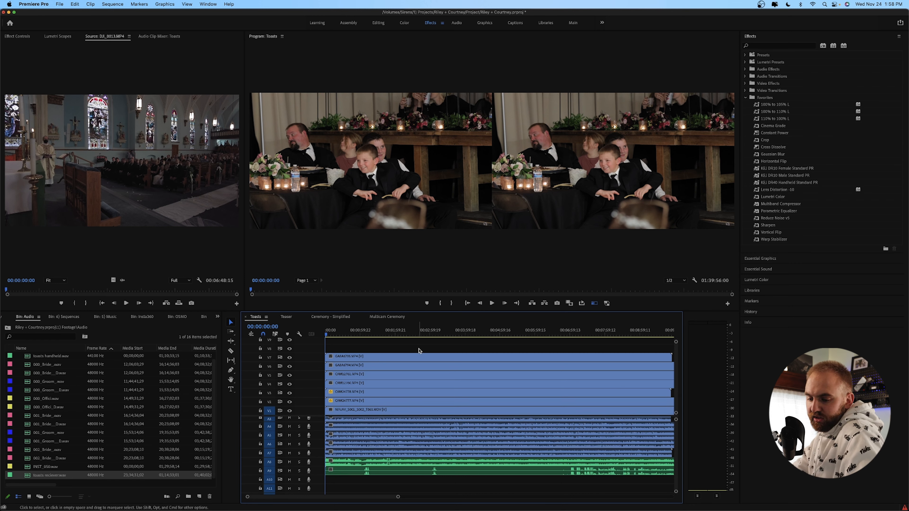
key("super+a")
right_click(415, 397)
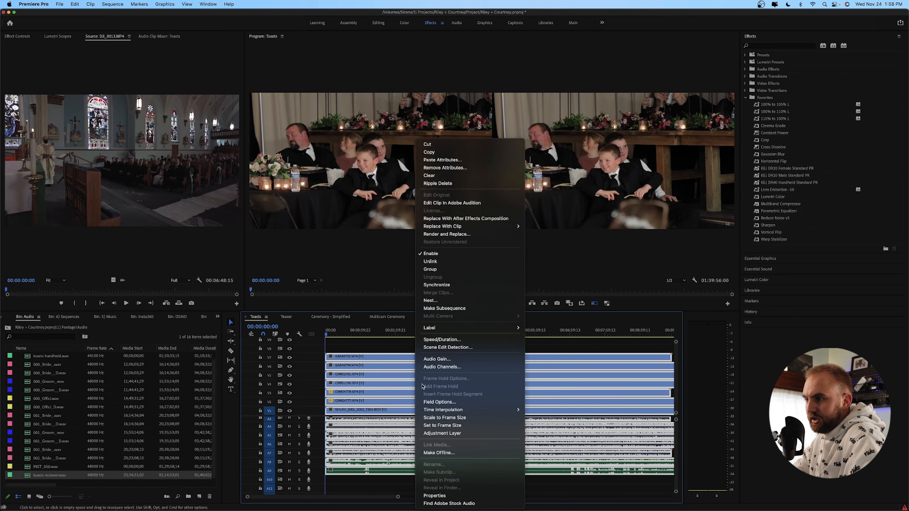
left_click(436, 285)
left_click(466, 298)
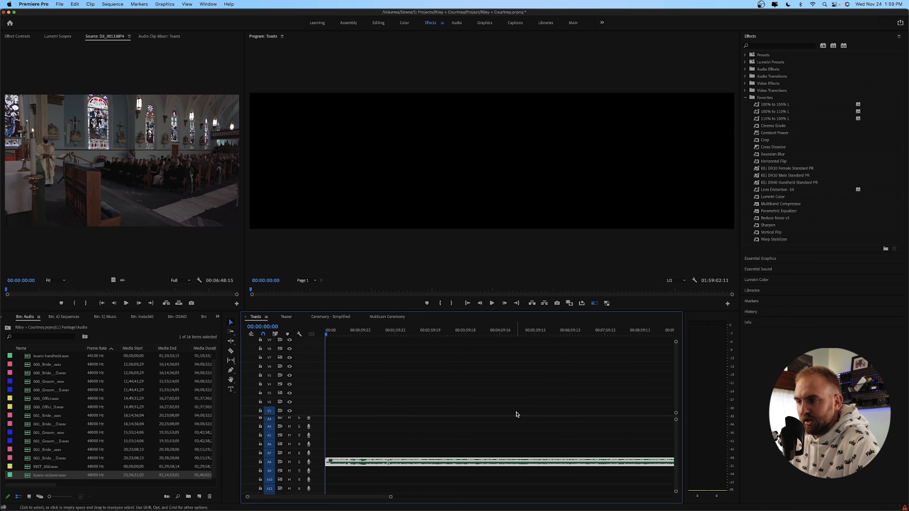
Step: Cut the audio on A8 and A9 where the earliest camera clip starts and delete the portions before it
left_click(516, 414)
key("grave")
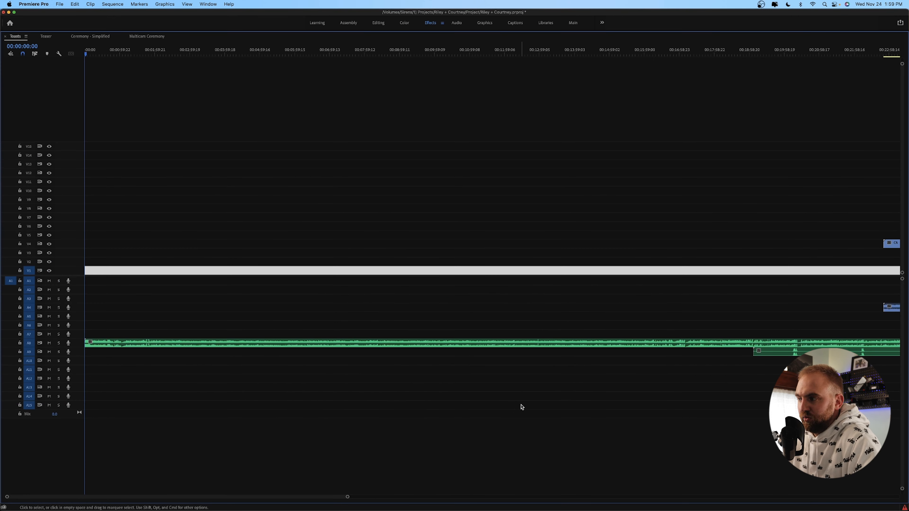
key("backslash")
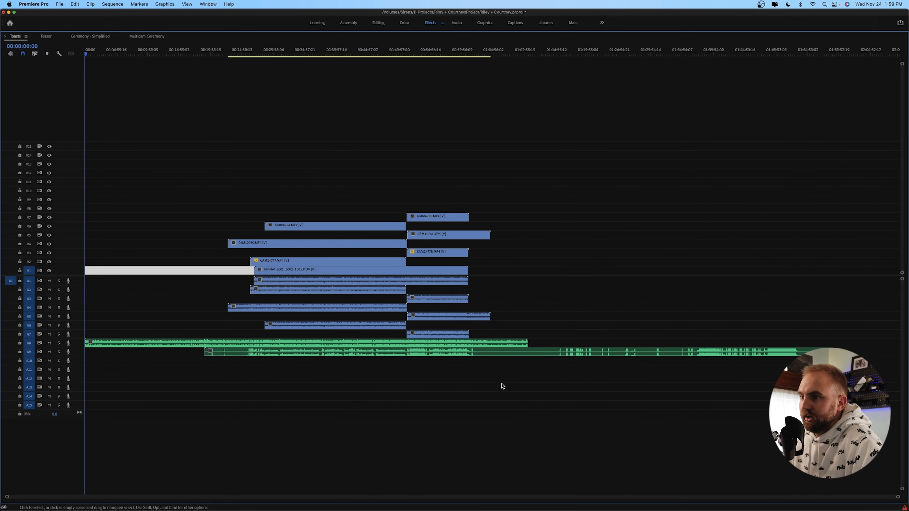
key("Delete")
key("c")
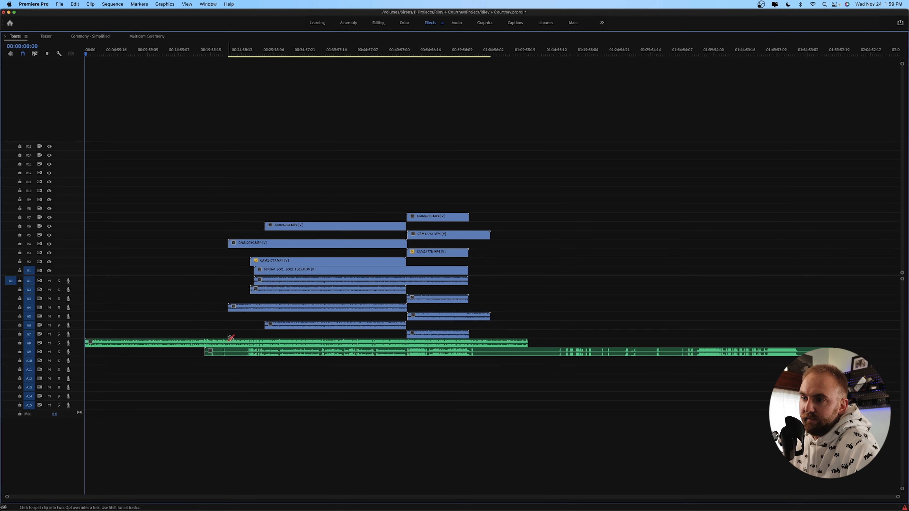
left_click(229, 352)
key("v")
left_click_drag(209, 315, 203, 361)
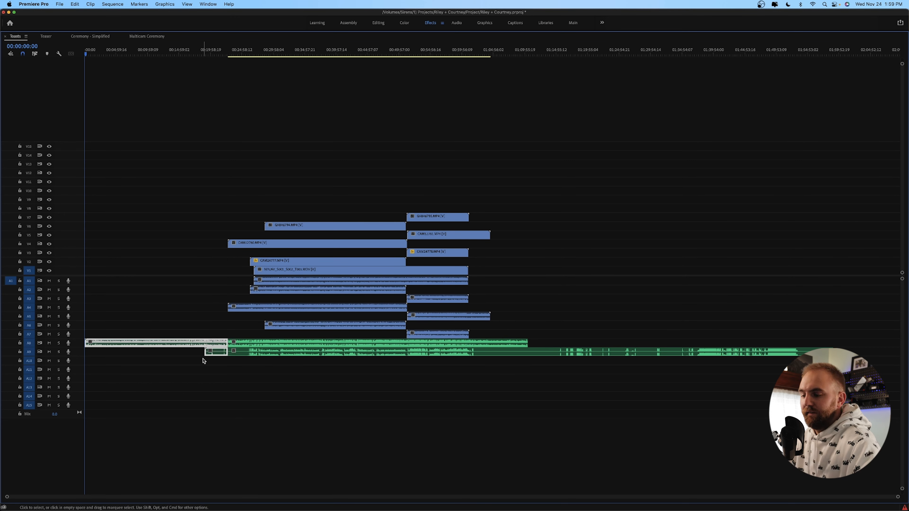
key("Delete")
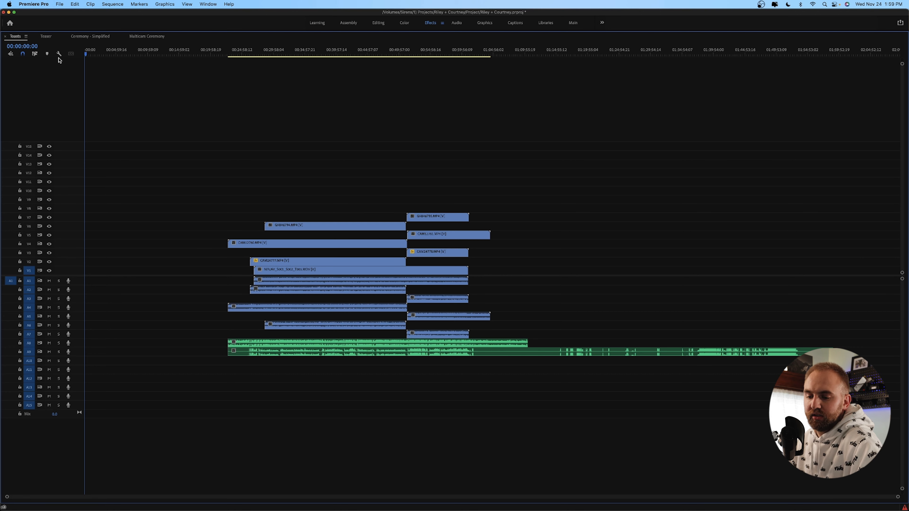
key("grave")
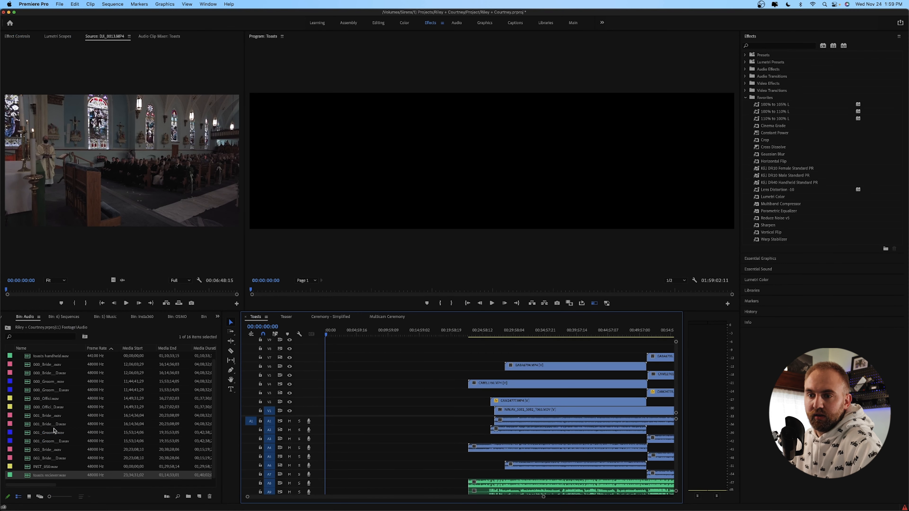
Step: Audition the late part of 001_Bride_.wav and place it on A10, aligned with the start of the trimmed toast audio
double_click(52, 416)
left_click(85, 225)
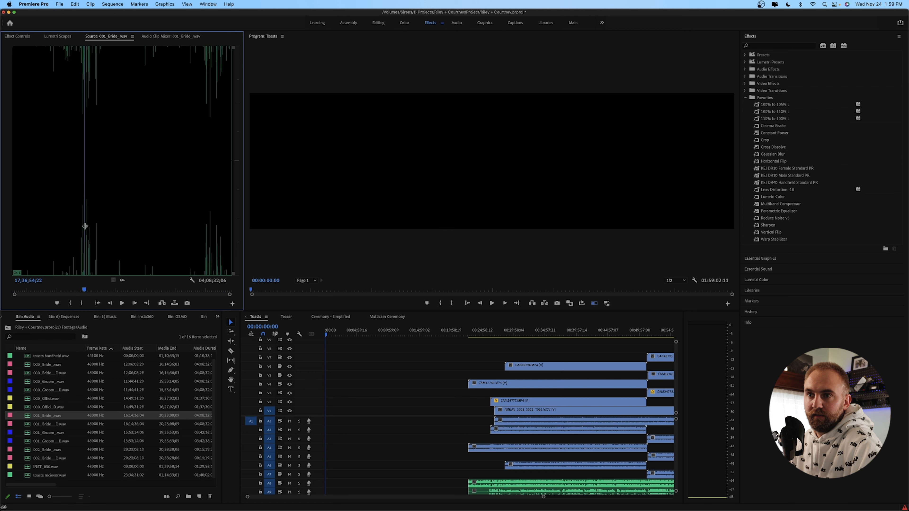
left_click(213, 235)
key("space")
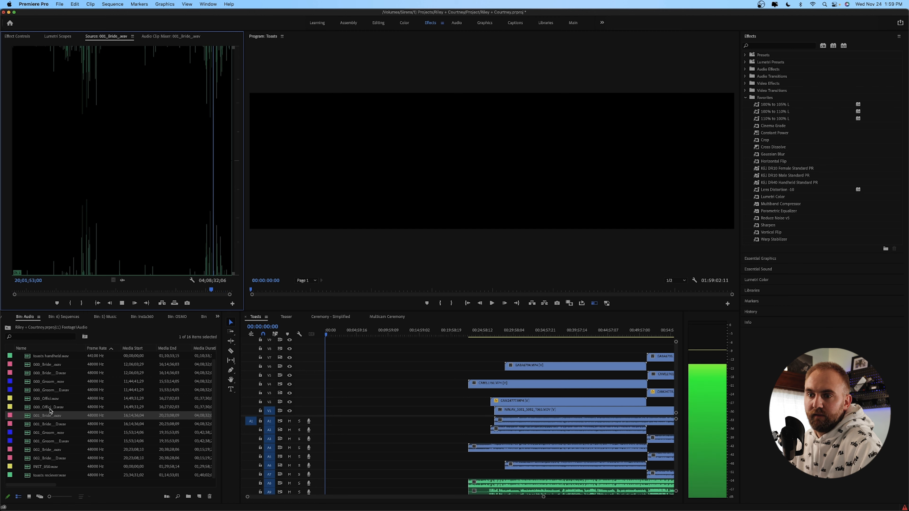
key("space")
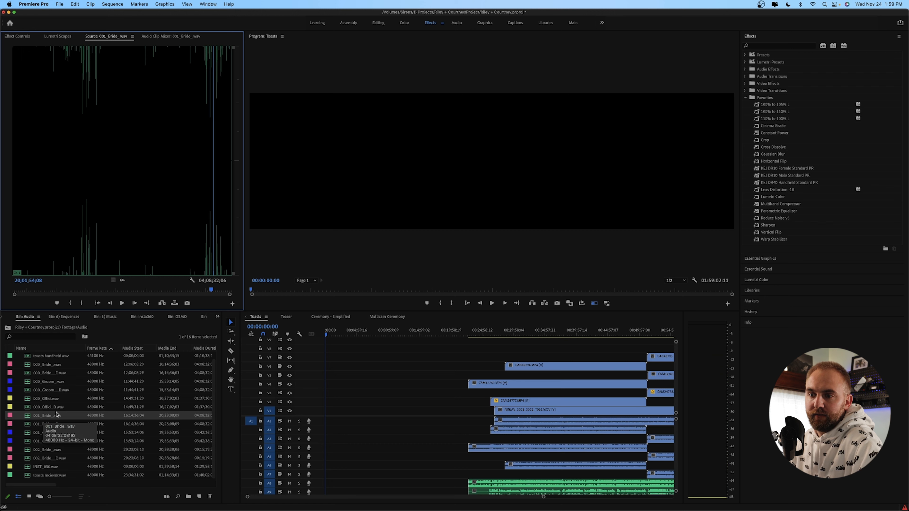
key("space")
key("space")
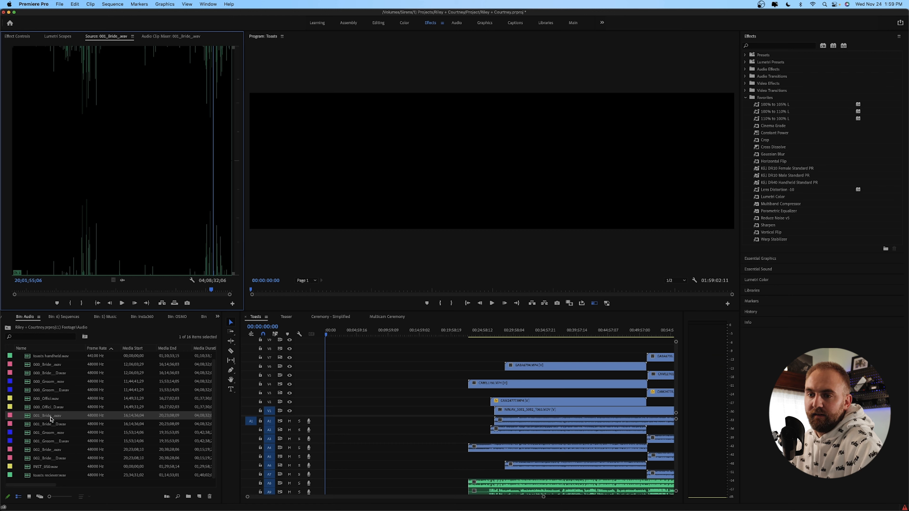
left_click_drag(51, 419, 74, 417)
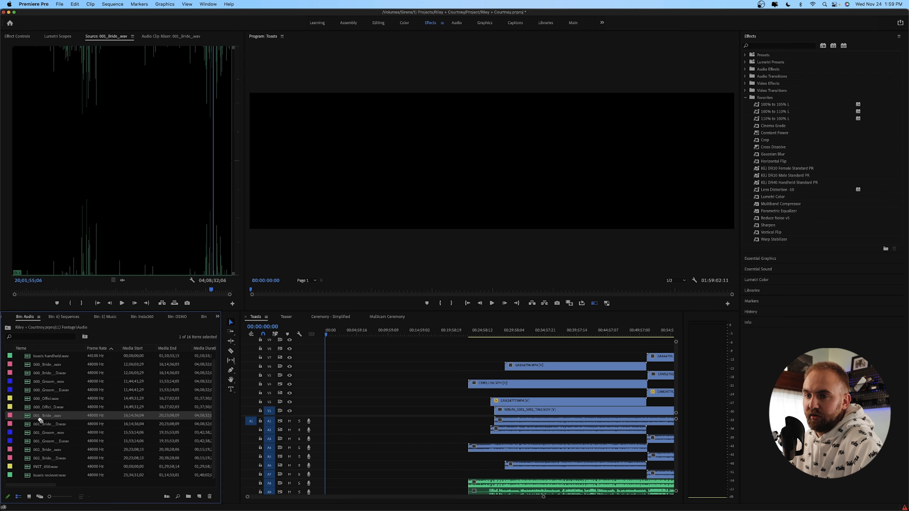
scroll(525, 453, "down", 5)
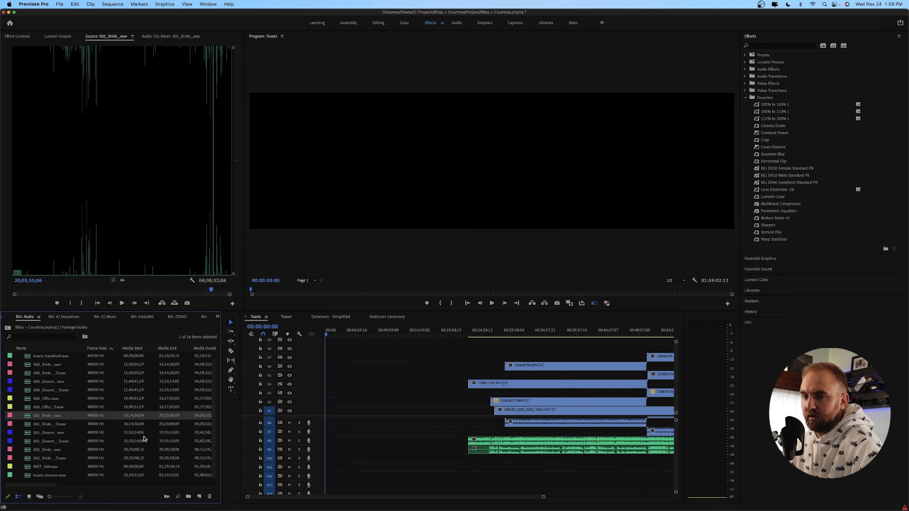
left_click_drag(54, 419, 473, 465)
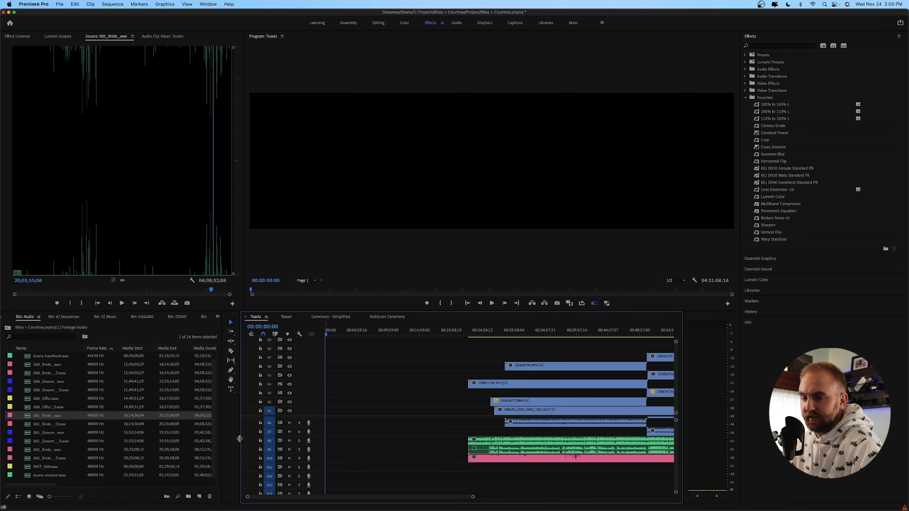
Step: Audition 001_Groom_.wav at several points, mainly near its end, to check whether it covers the reception toasts
double_click(52, 433)
left_click(195, 232)
key("space")
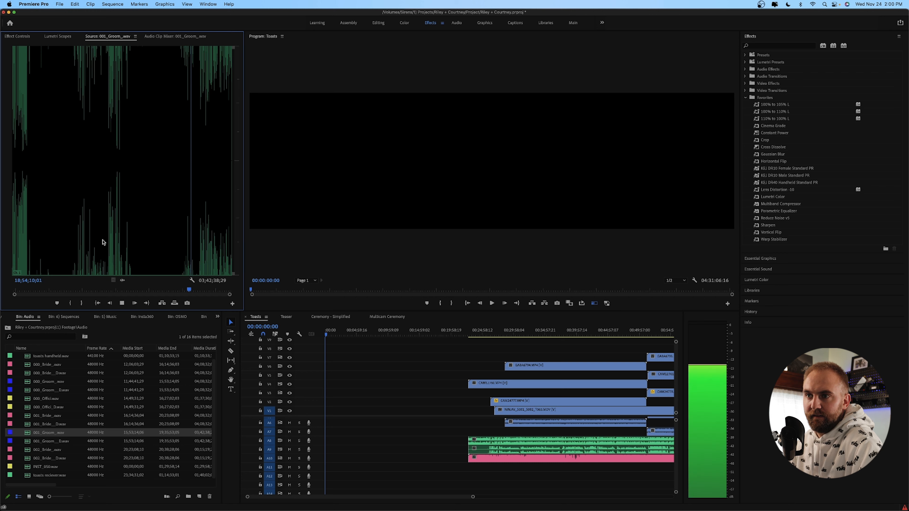
left_click(113, 236)
left_click_drag(117, 237, 187, 237)
left_click(225, 226)
left_click(227, 224)
mouse_move(229, 229)
left_mouse_down()
mouse_move(203, 229)
mouse_move(214, 233)
left_mouse_up()
key("space")
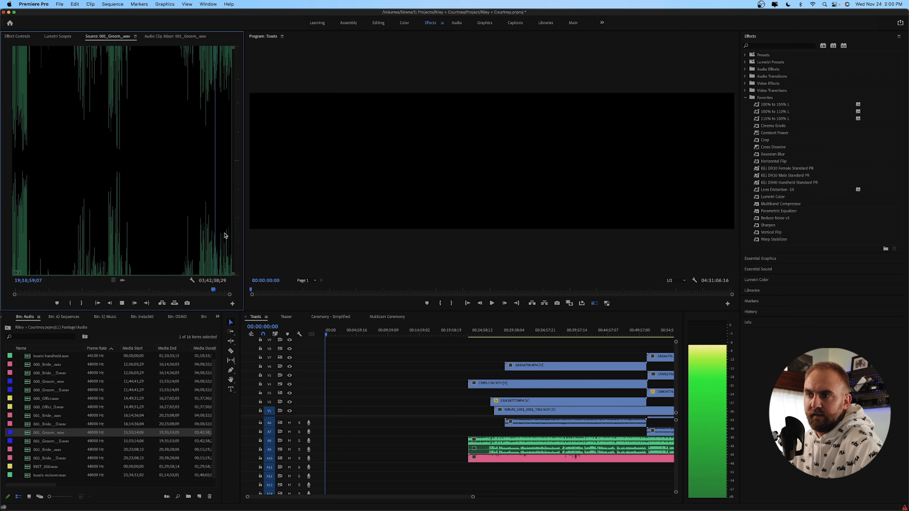
left_click(230, 233)
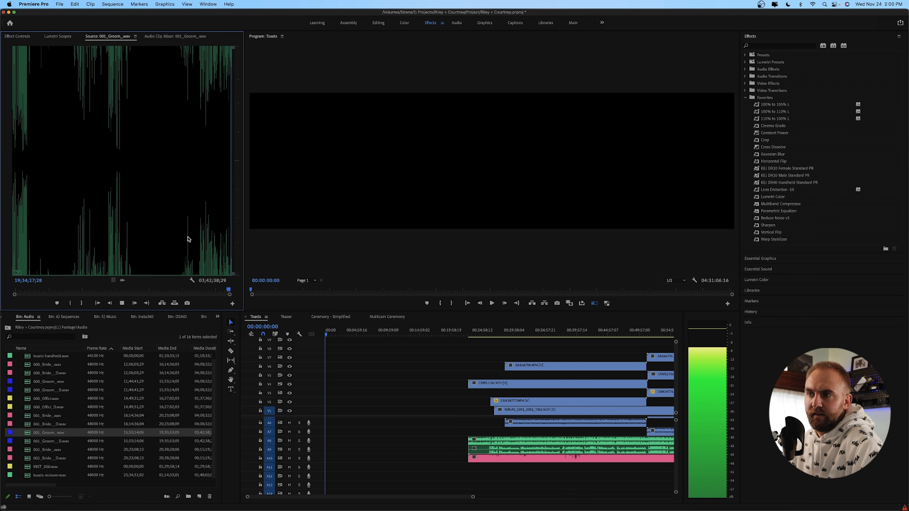
left_click(190, 264)
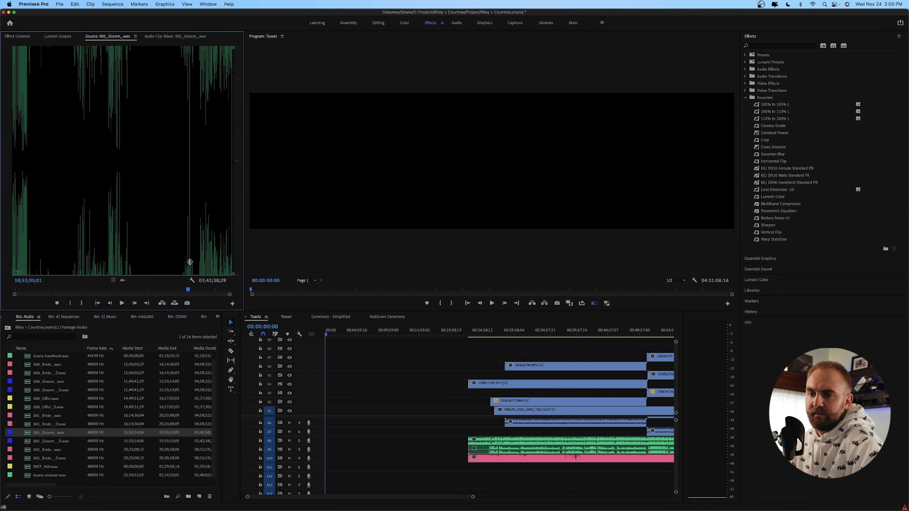
left_click(193, 266)
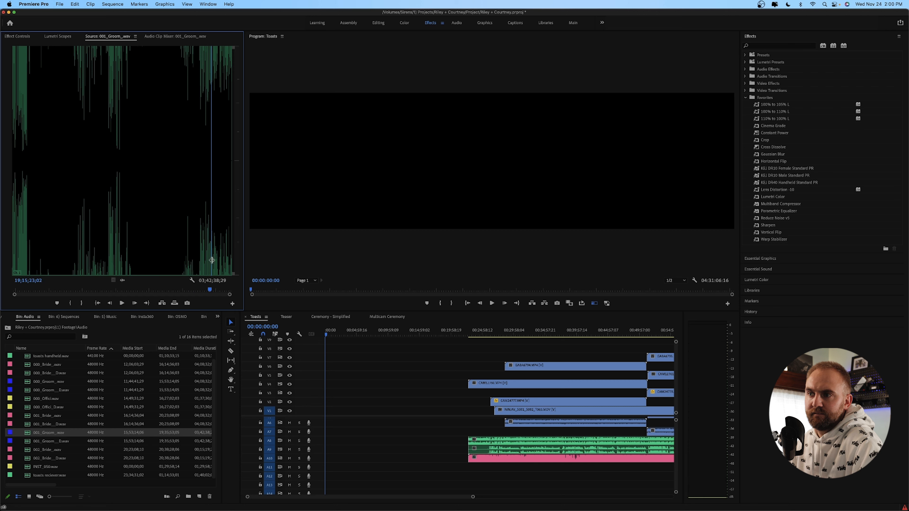
left_click(226, 258)
left_click(229, 257)
key("space")
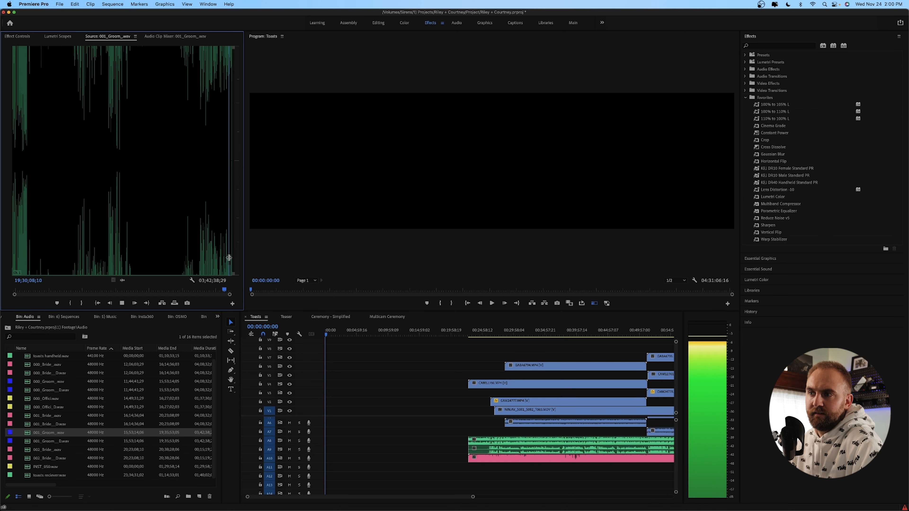
left_click_drag(230, 257, 219, 257)
left_click(219, 257)
key("space")
left_click(207, 256)
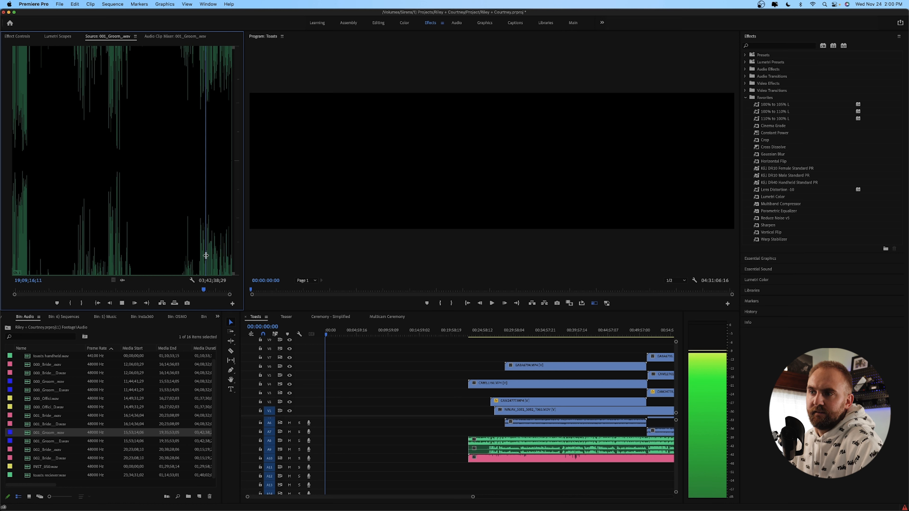
left_click(199, 255)
key("space")
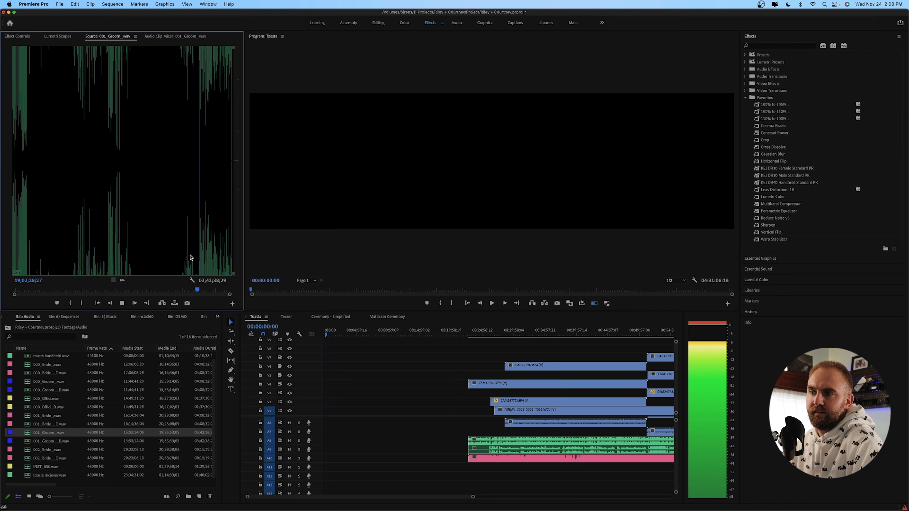
left_click(191, 257)
left_click(202, 256)
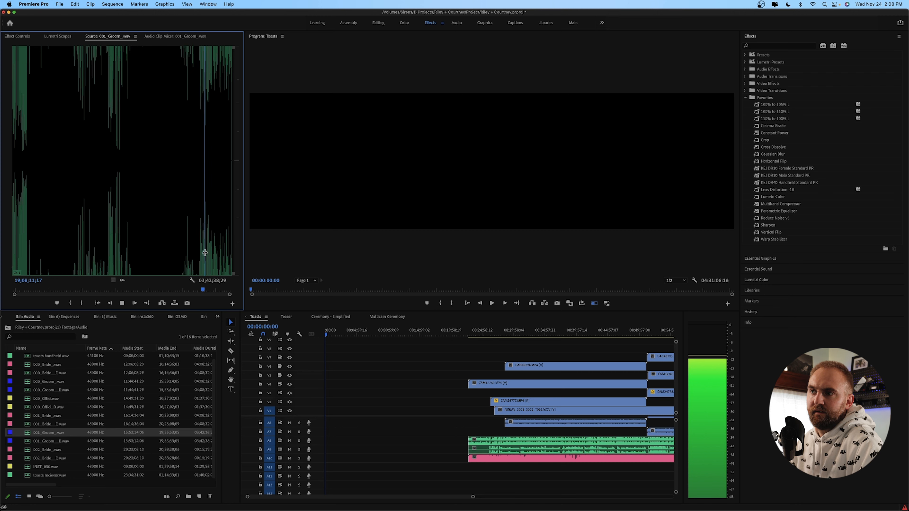
left_click(216, 253)
left_click(221, 254)
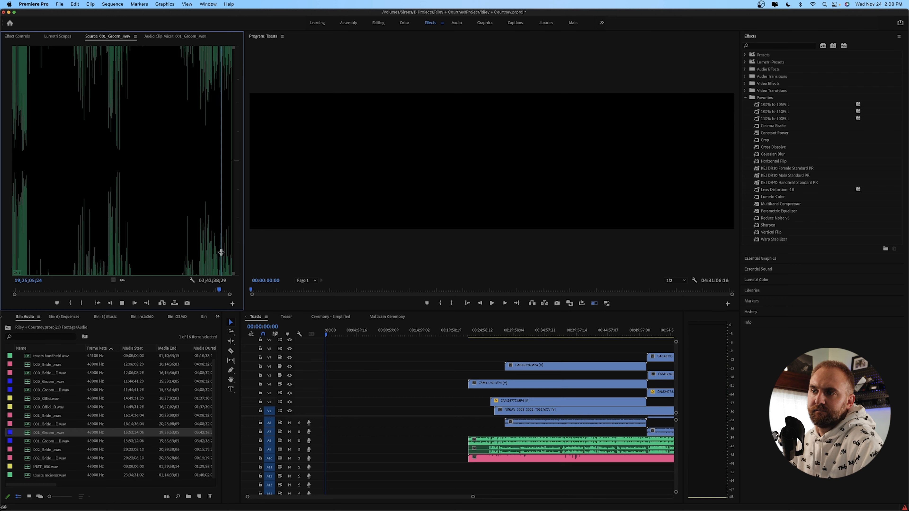
left_click(228, 254)
key("space")
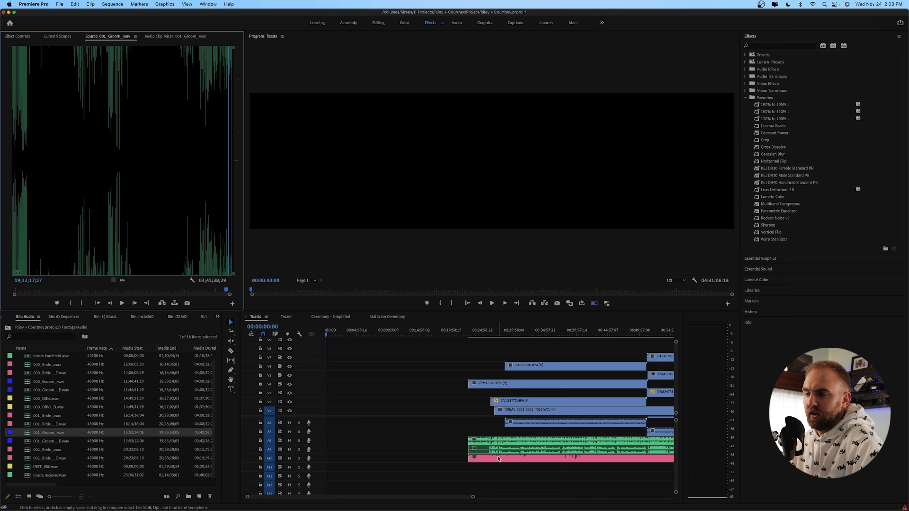
Step: Synchronize all camera clips, both toast recordings and the bride audio in the Toasts sequence
left_click(463, 486)
key("super+a")
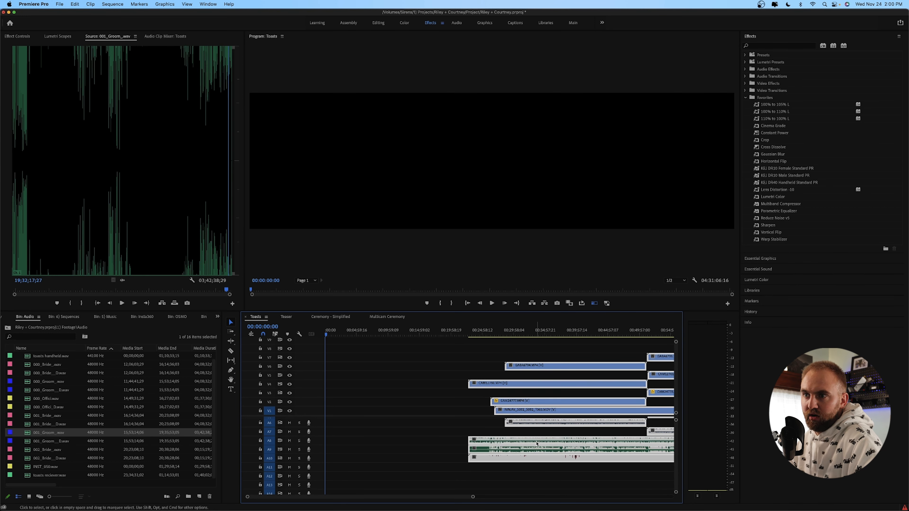
right_click(610, 450)
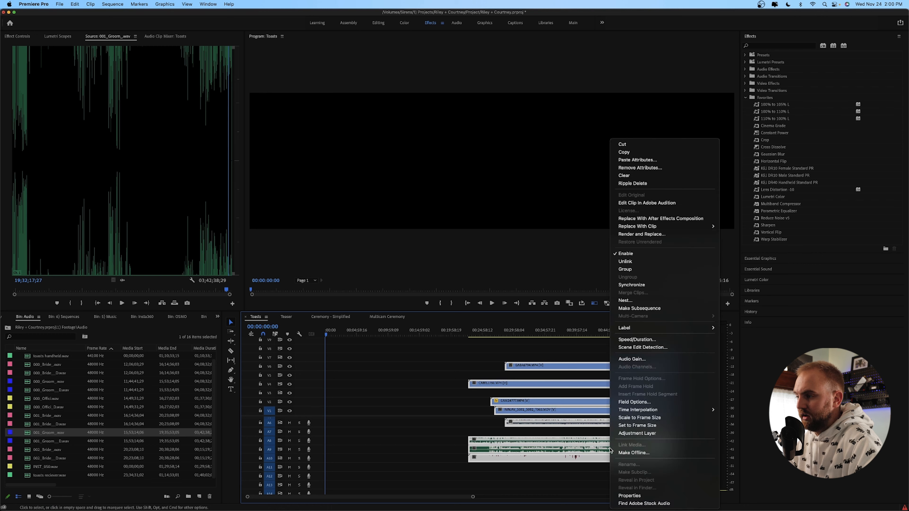
left_click(643, 286)
left_click(470, 297)
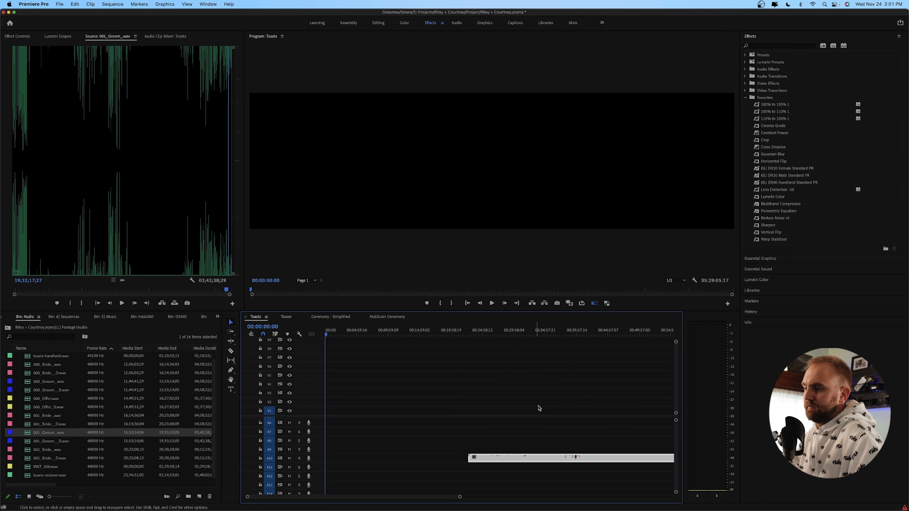
Step: Cut the bride audio on A10 where the earliest camera clip starts
left_click_drag(441, 418, 418, 374)
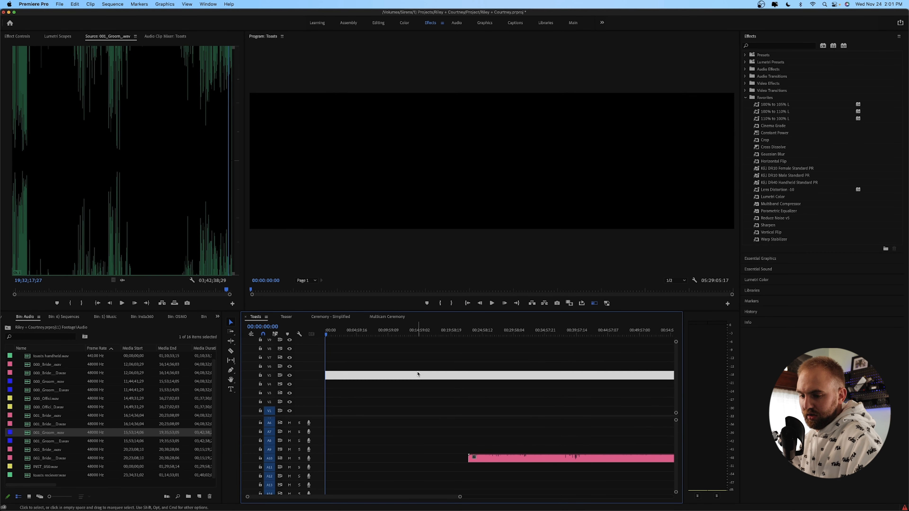
key("grave")
key("backslash")
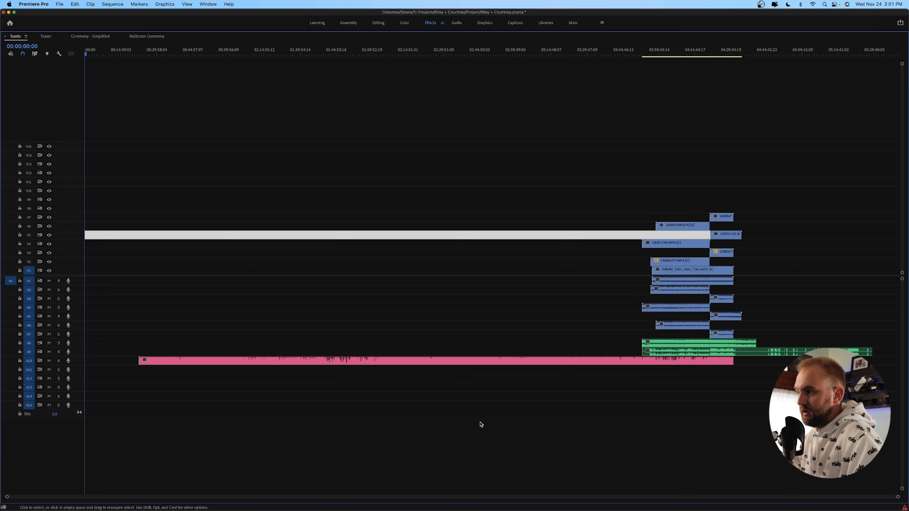
key("c")
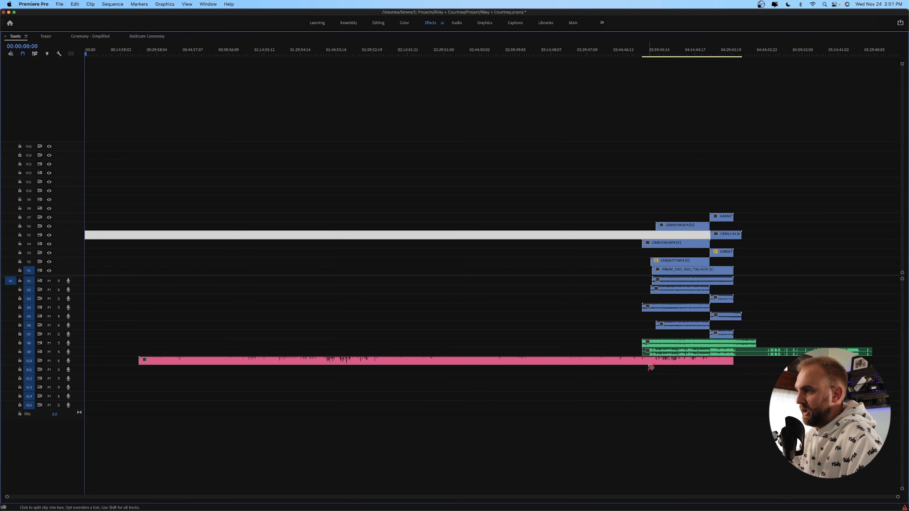
left_click(642, 361)
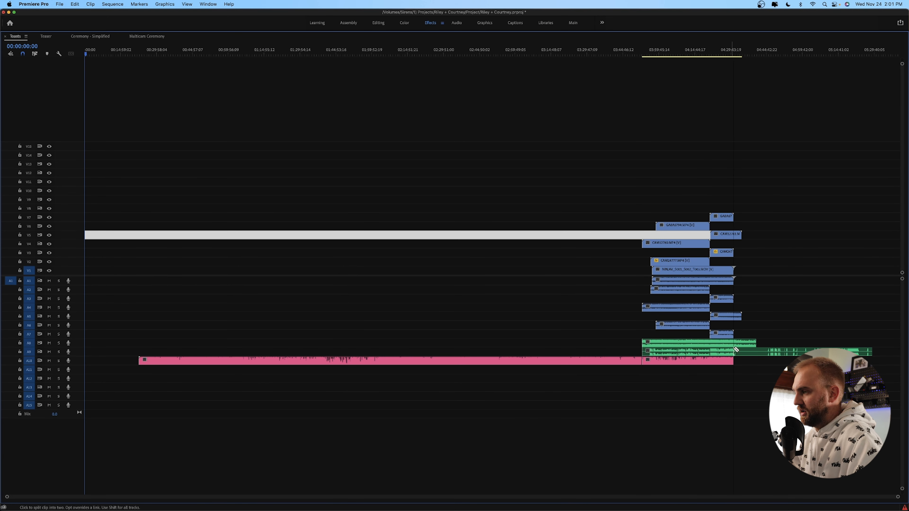
Step: Compare the overlapping camera angles near the end of the toasts, around 04:30:42:01, by temporarily hiding V7 and V5
scroll(745, 349, "up", 3)
scroll(746, 349, "up", 4)
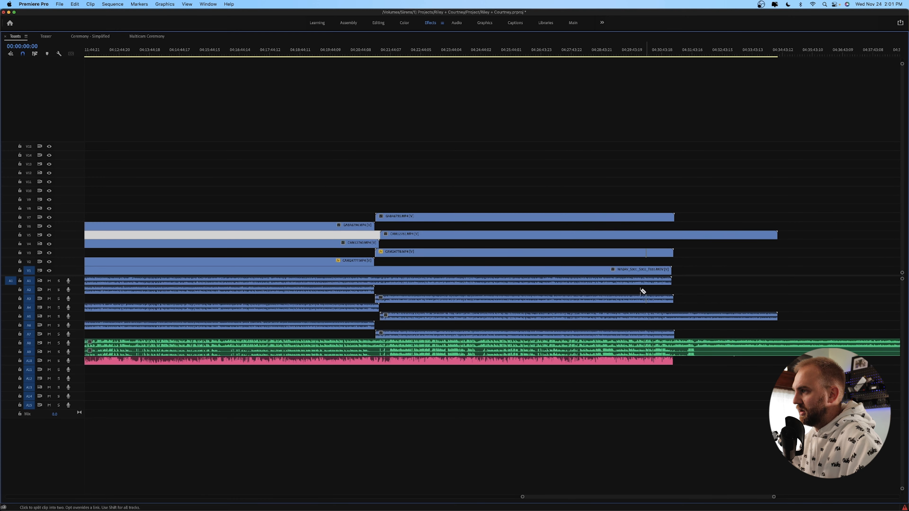
left_click(659, 51)
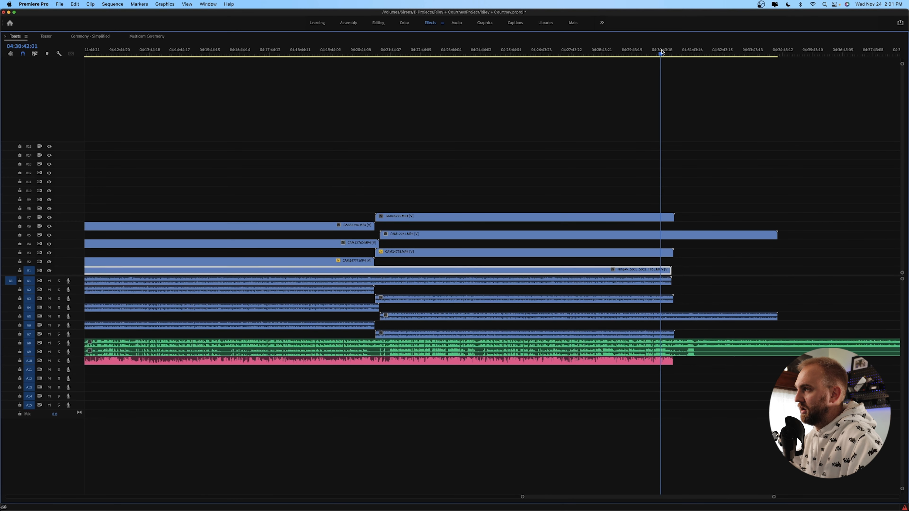
key("grave")
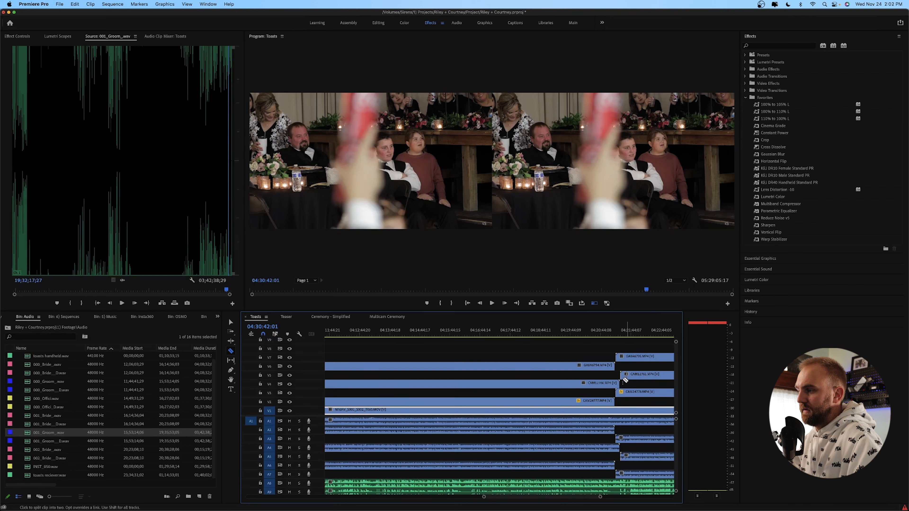
scroll(620, 377, "down", 10)
scroll(616, 383, "up", 3)
key("super+s")
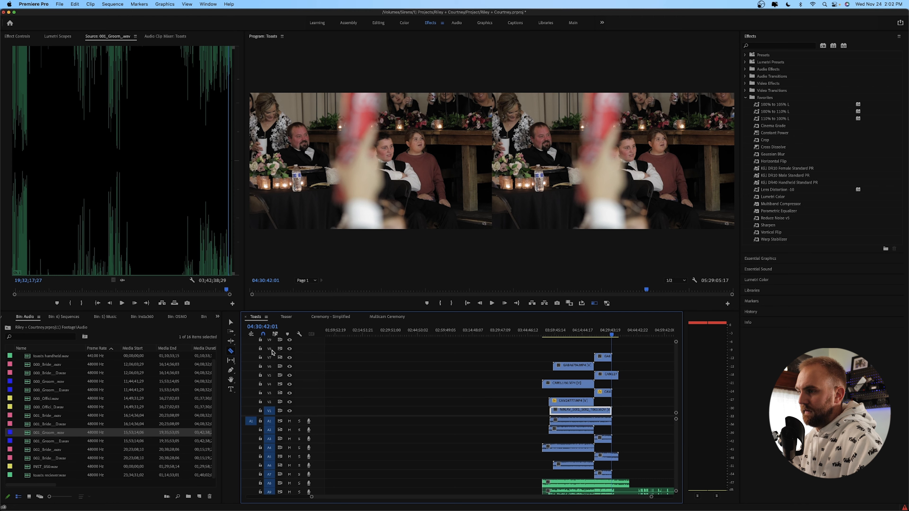
left_click(289, 357)
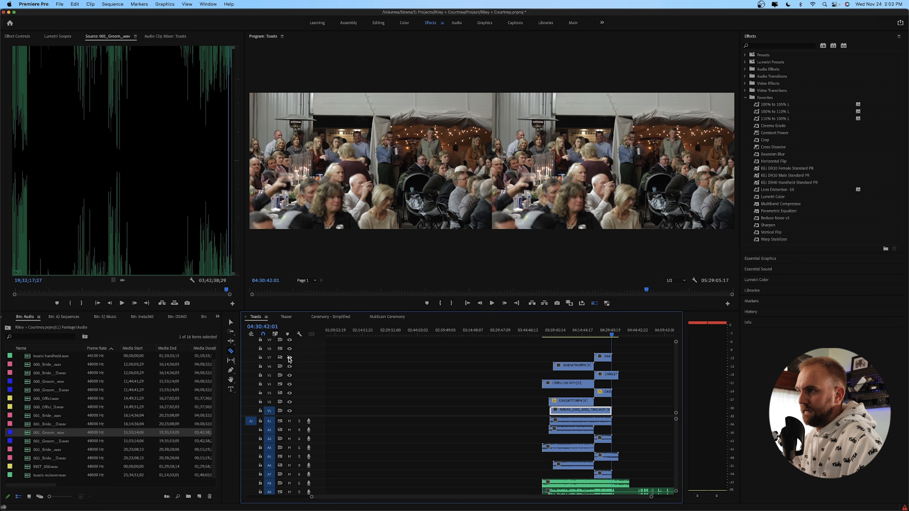
key("super+s")
left_click(290, 375)
left_click(289, 376)
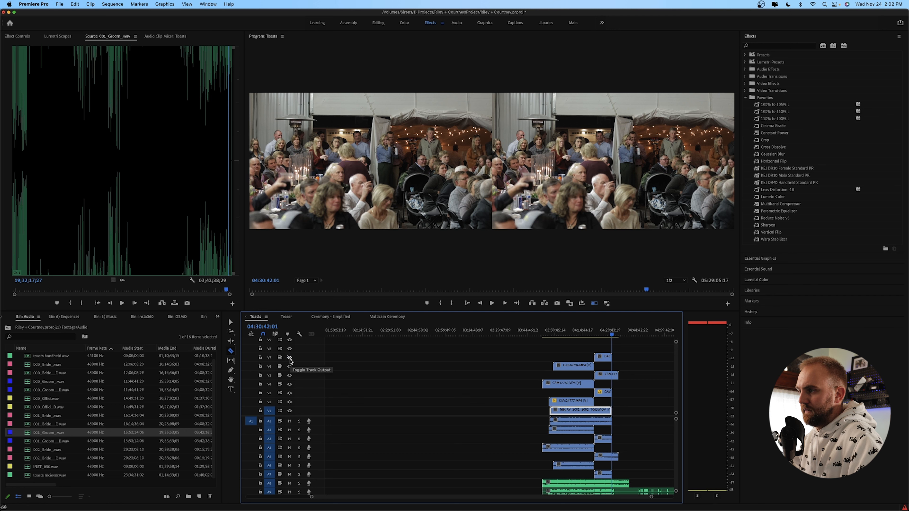
left_click(289, 375)
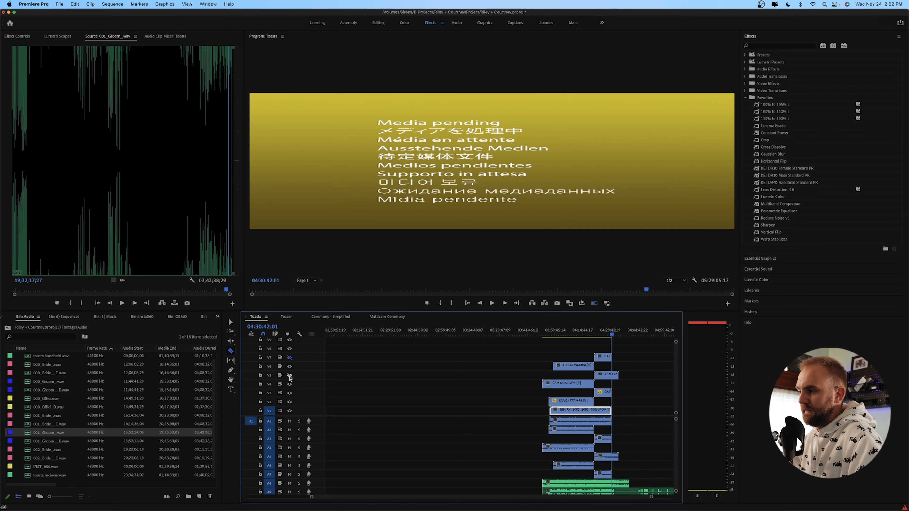
left_click(290, 375)
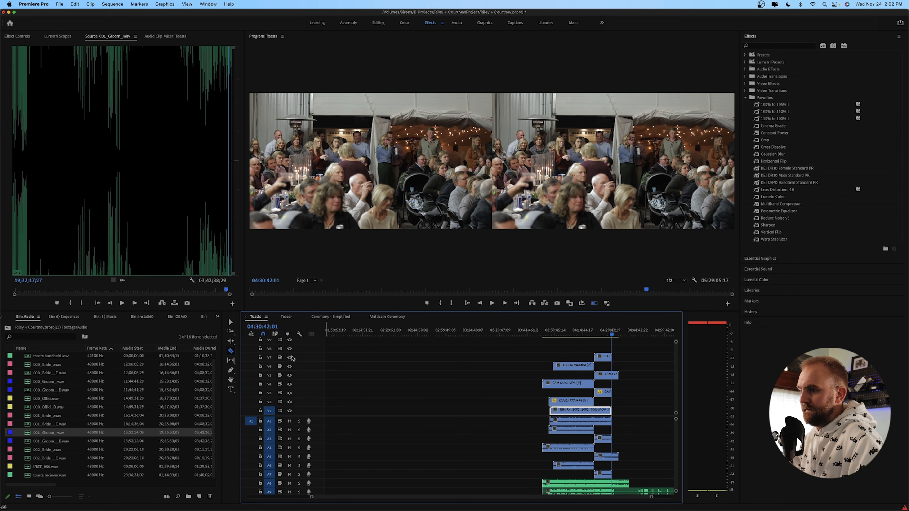
left_click(291, 358)
Step: Delete the bride audio before the cut on A10 and close the empty gap at the start of the sequence
key("backslash")
scroll(599, 469, "down", 5)
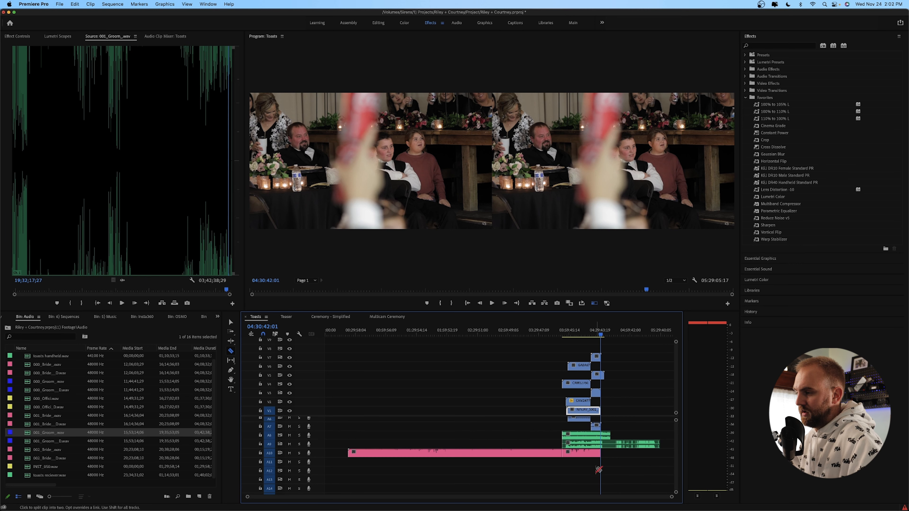
left_click(536, 452)
key("v")
left_click(529, 453)
key("Delete")
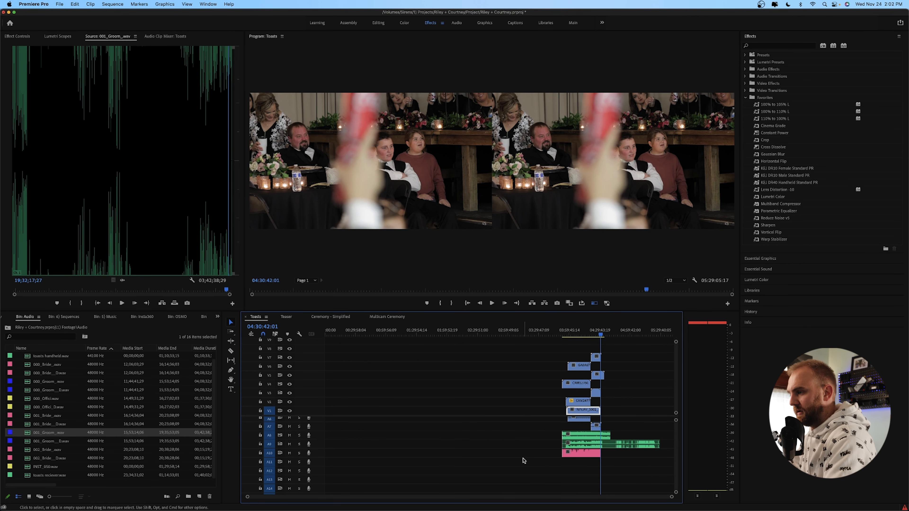
left_click(523, 454)
key("Delete")
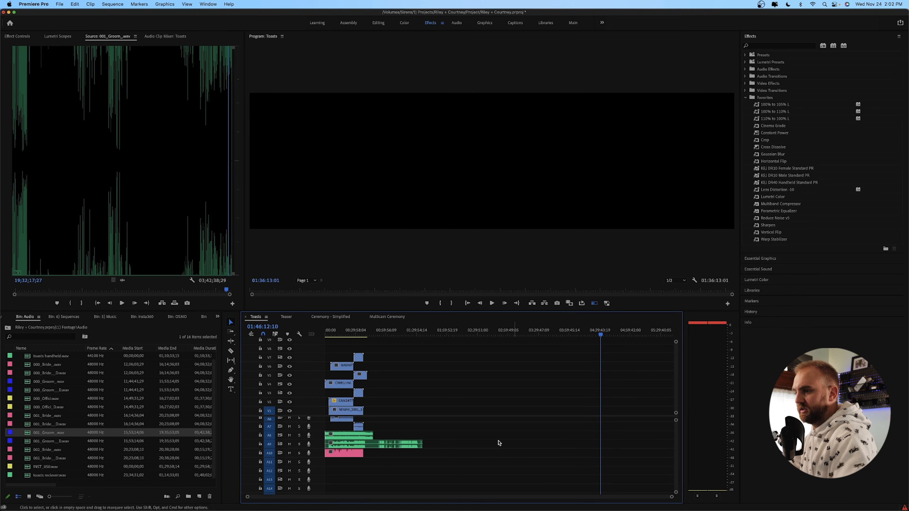
Step: Create a simplified duplicate of the sequence named Toasts - Simplified, closing vertical gaps on the video tracks
scroll(397, 361, "up", 1)
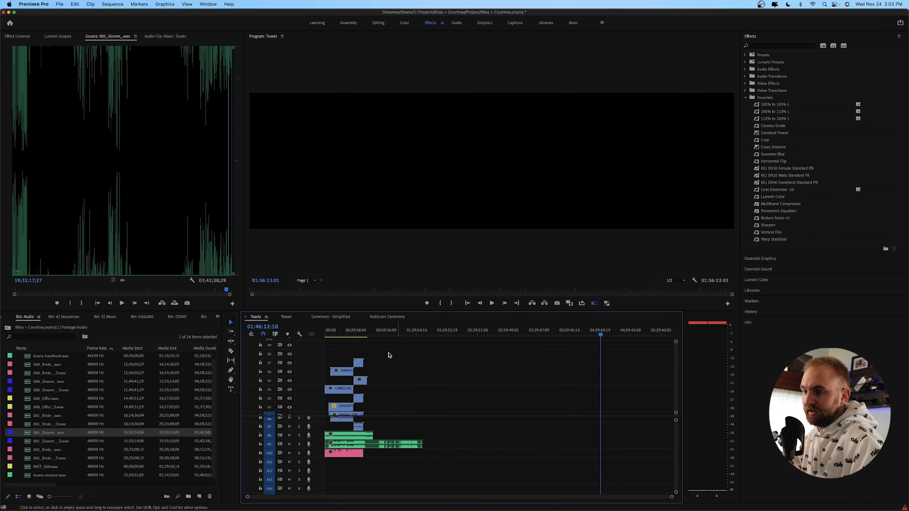
scroll(399, 357, "down", 1)
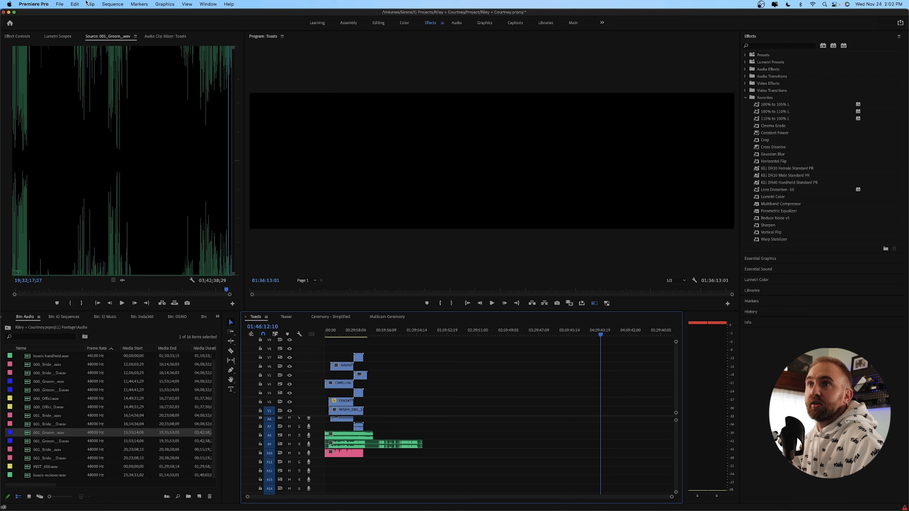
left_click(113, 4)
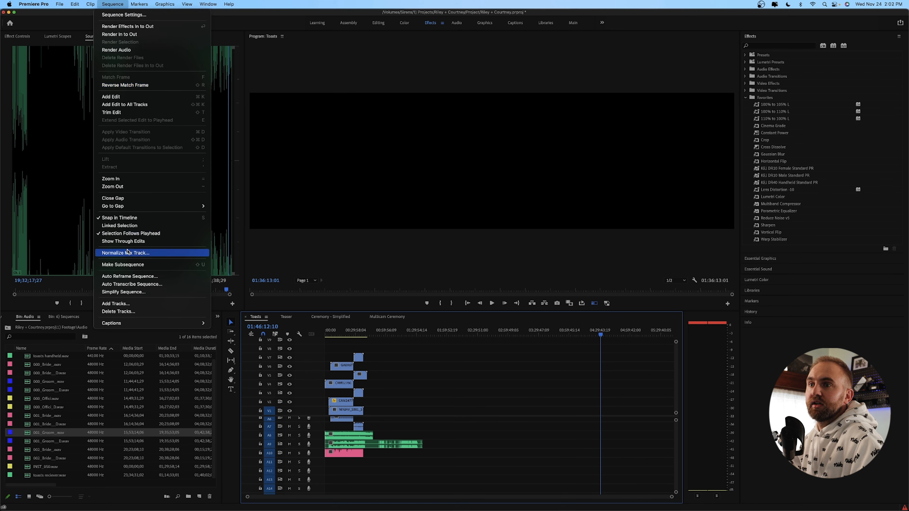
left_click(132, 292)
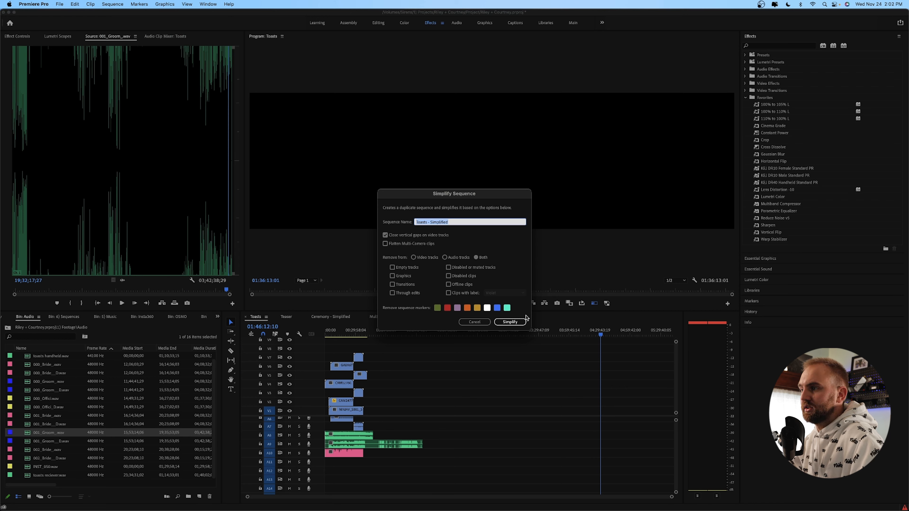
left_click(504, 322)
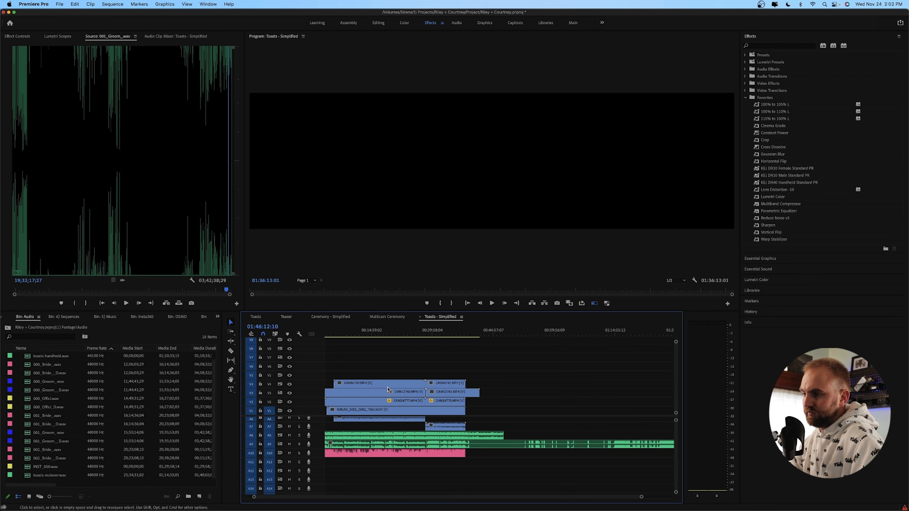
Step: Cut the toast audio on A8 and A9 where the last camera clip ends and delete the portions after it
key("c")
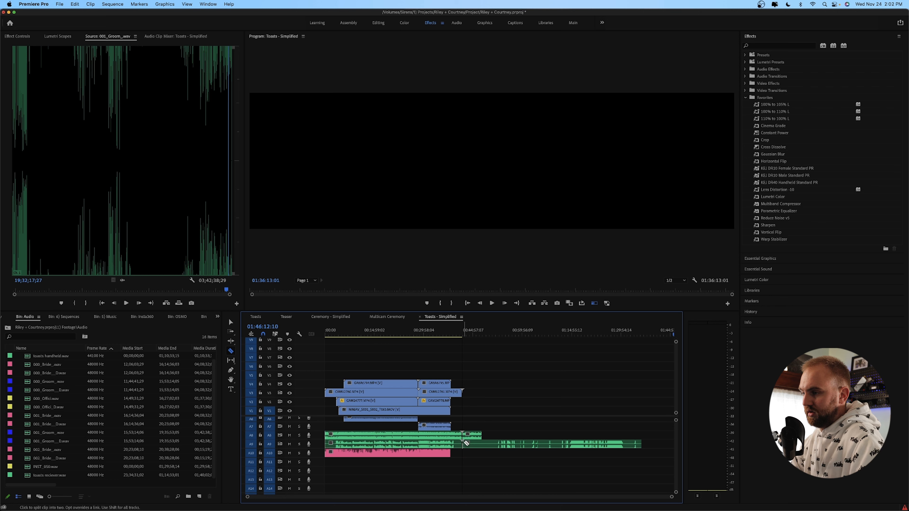
left_click(465, 443)
key("v")
left_click(501, 443)
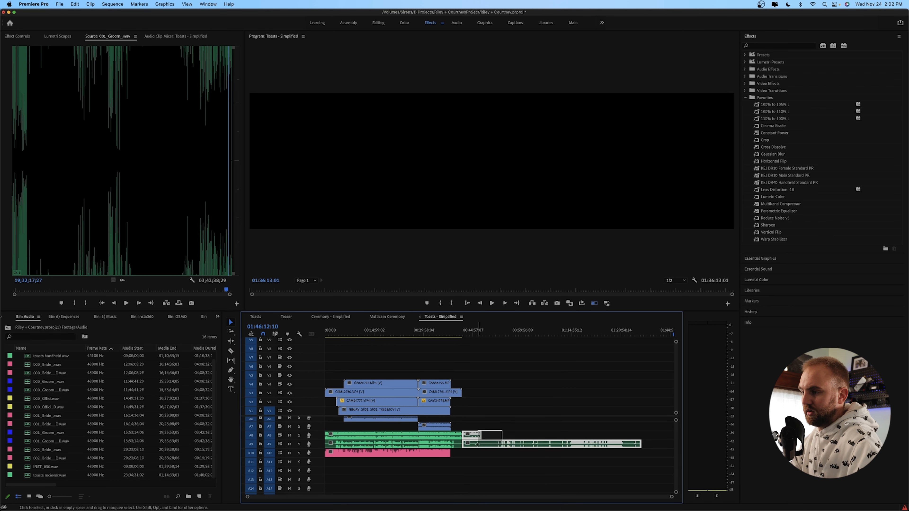
key("Delete")
Step: Nest all the camera video clips into a sequence named Multicam Toasts
left_click_drag(476, 369, 377, 410)
right_click(377, 410)
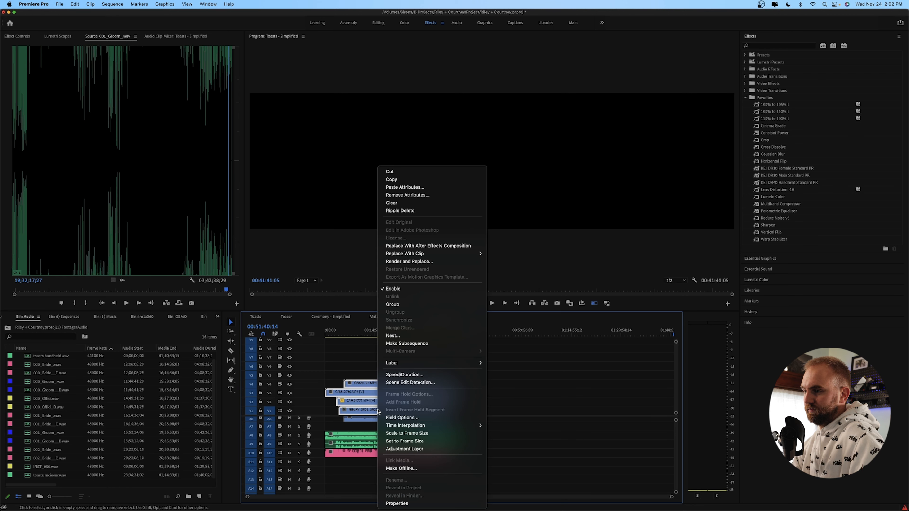
left_click(397, 335)
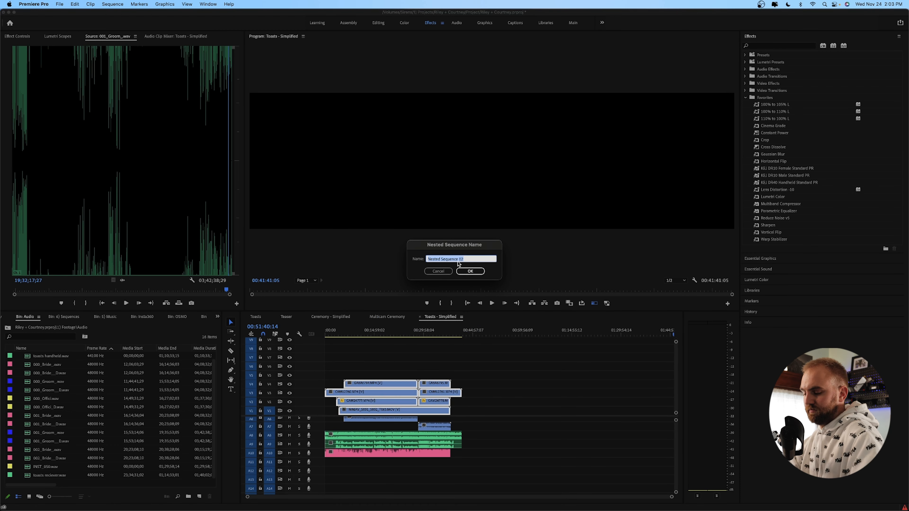
type("Toasts")
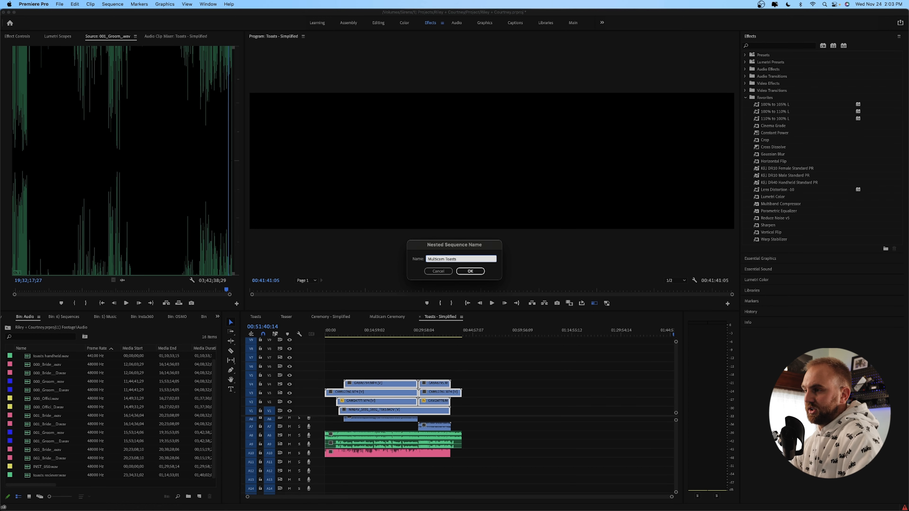
left_click(471, 272)
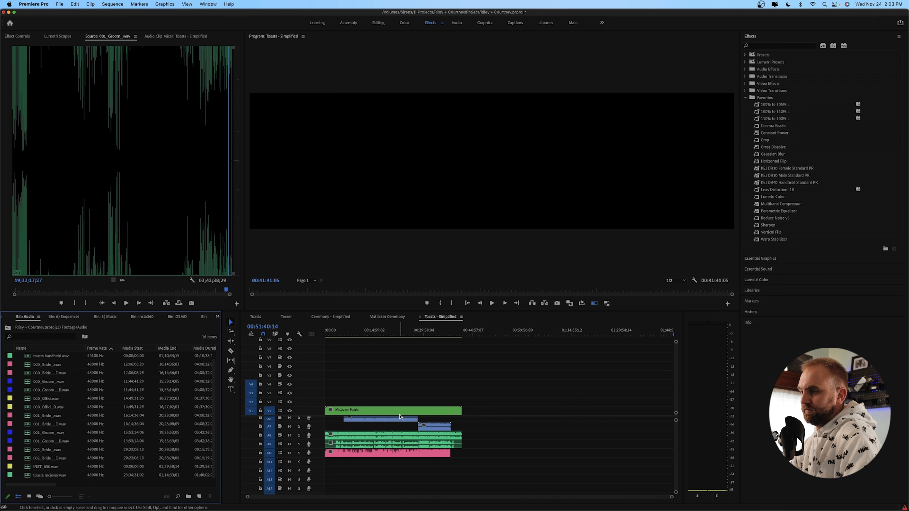
right_click(400, 411)
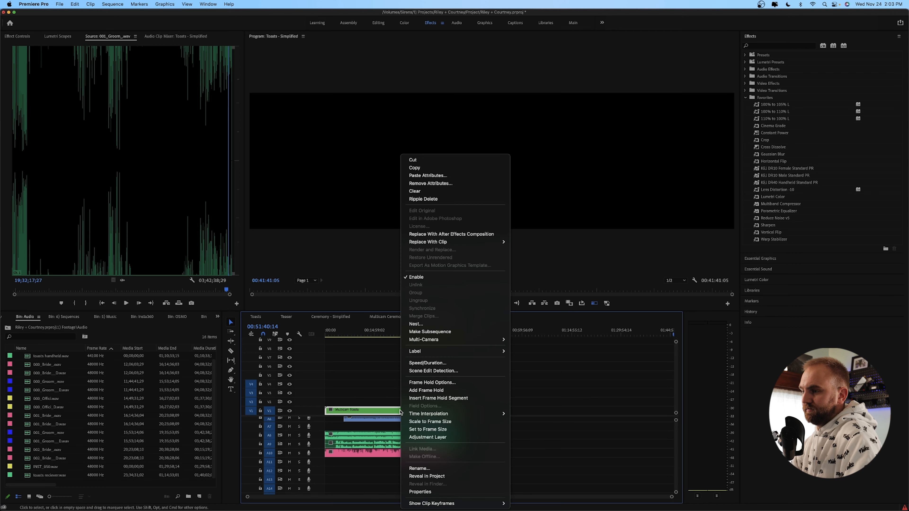
left_click(426, 325)
left_click(436, 272)
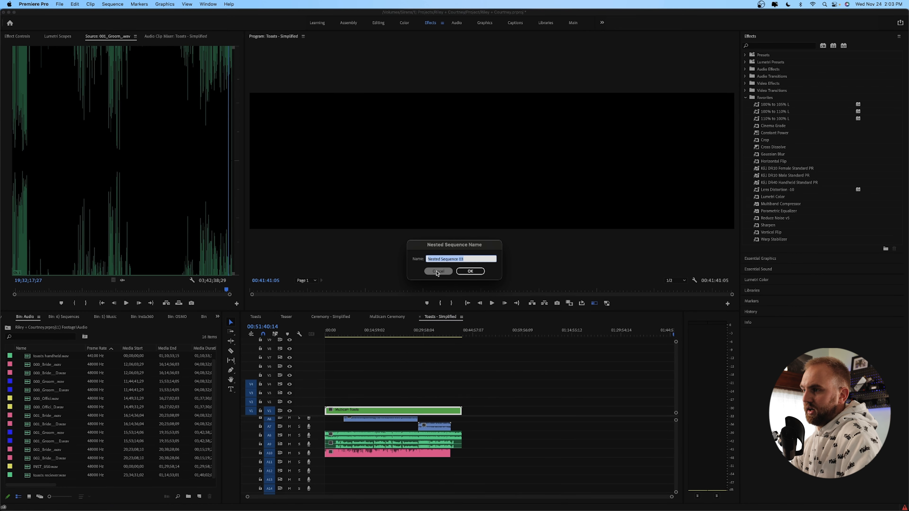
Step: Enable multi-camera on the nested Multicam Toasts clip and preview its camera angles around the 22-minute mark
right_click(423, 411)
mouse_move(494, 339)
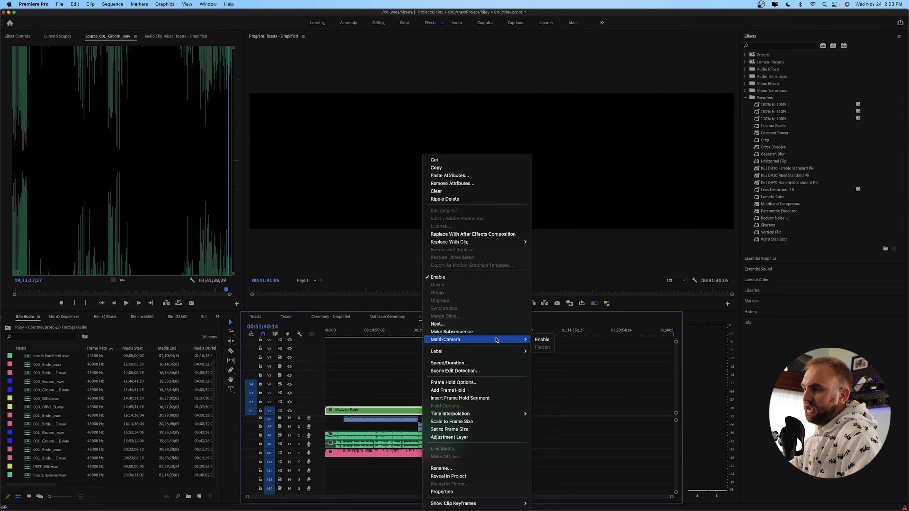
left_click(537, 339)
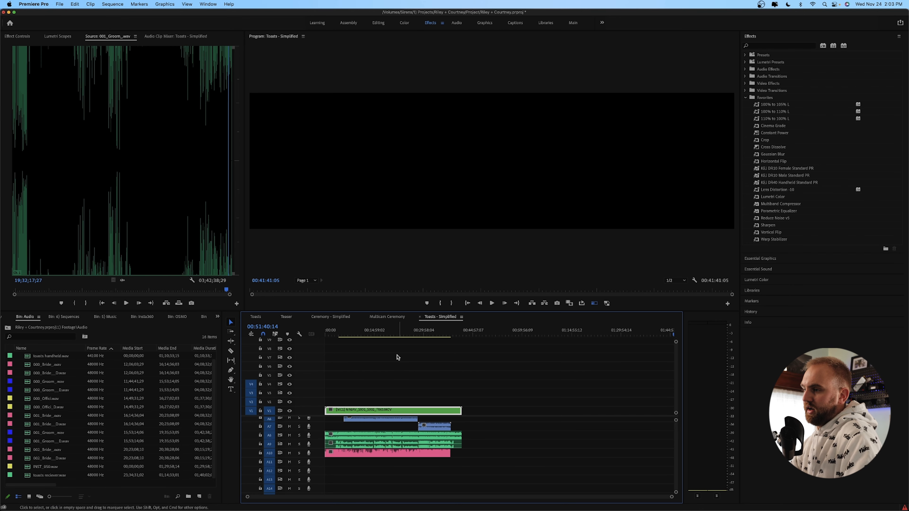
left_click(398, 335)
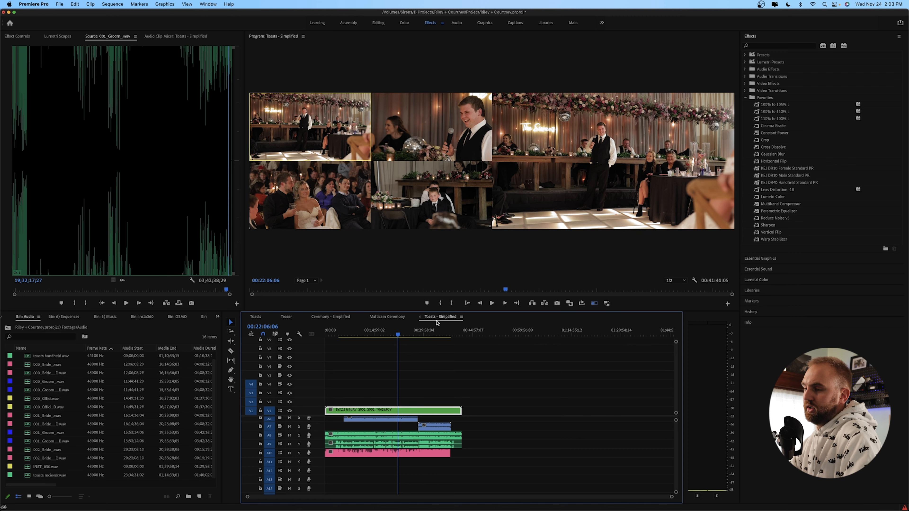
left_click(399, 335)
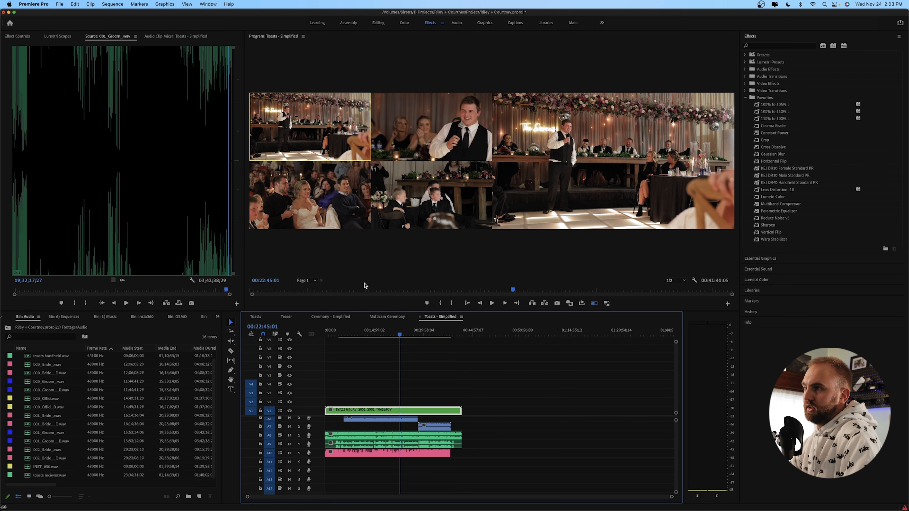
Step: Save the project and tidy the open sequences, closing Toasts and Multicam Ceremony and placing Teaser after Toasts - Simplified
left_click(360, 335)
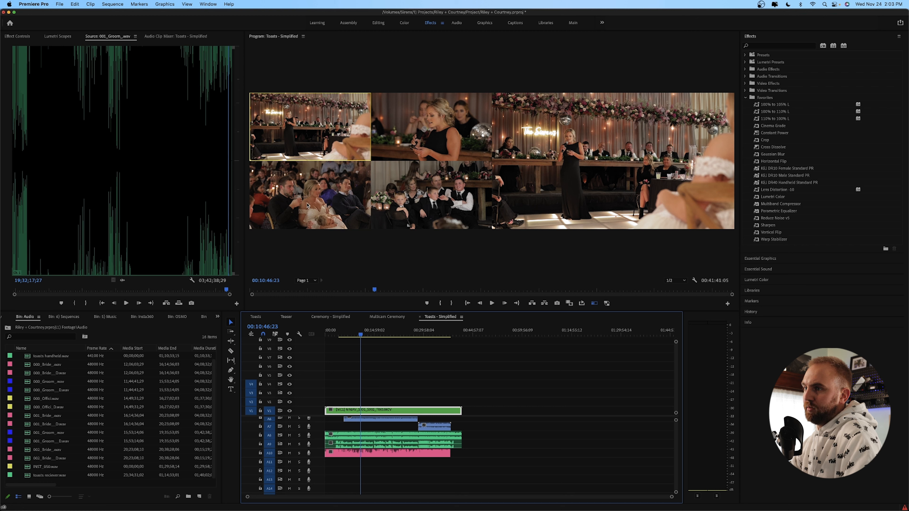
key("super+s")
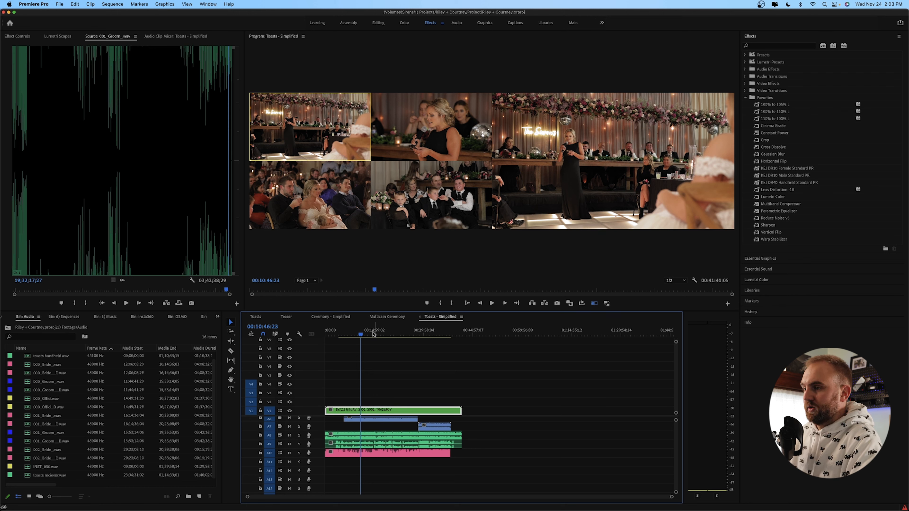
left_click(244, 318)
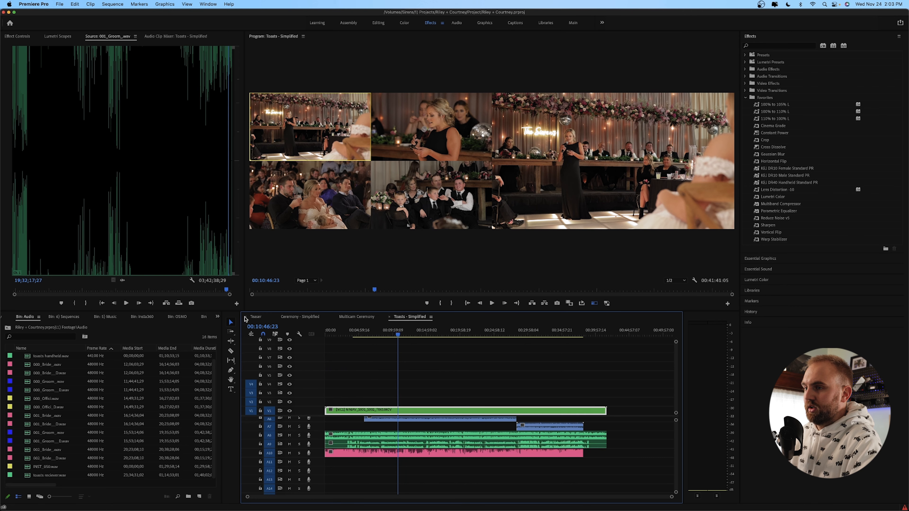
left_click(334, 317)
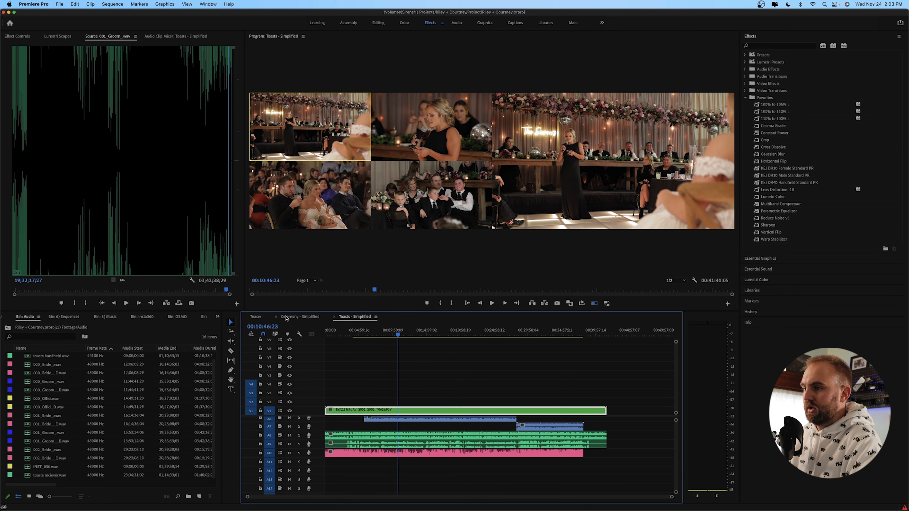
left_click_drag(260, 318, 401, 318)
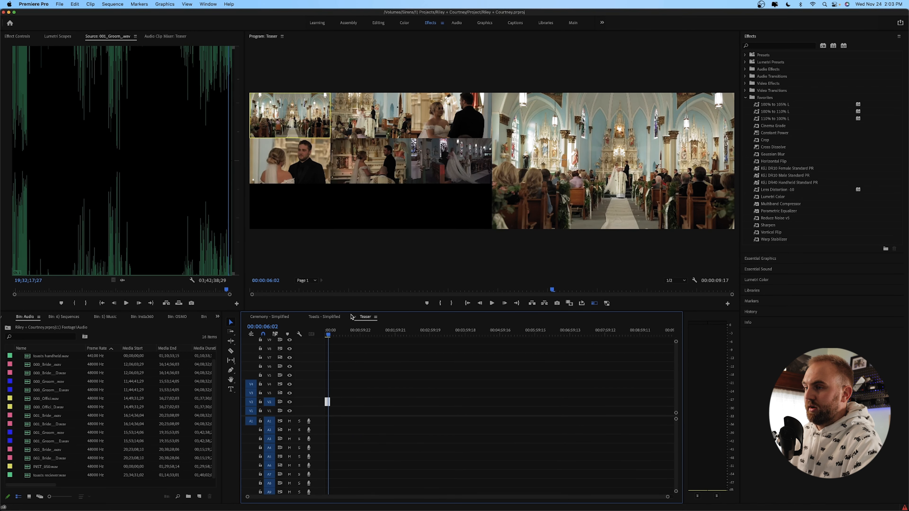
Step: Delete the leftover clip from the Teaser sequence and make V1 its only targeted video track
left_click_drag(369, 398, 323, 398)
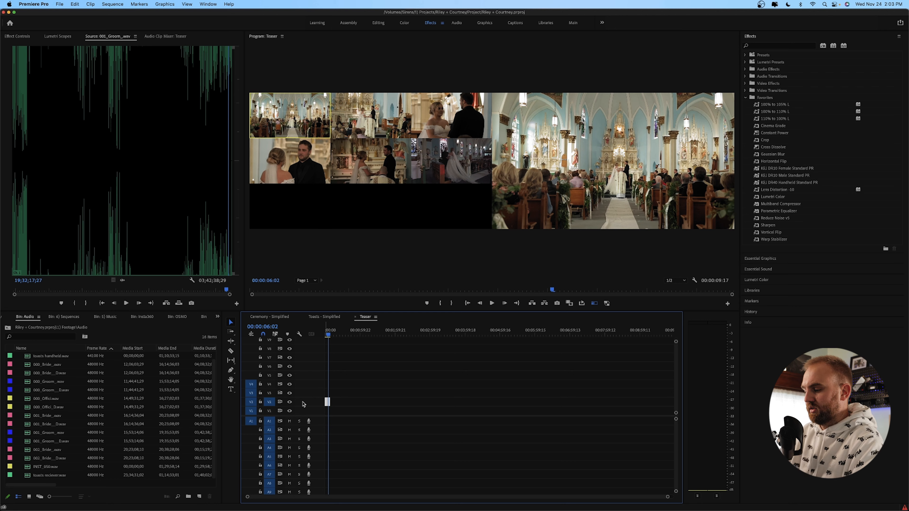
key("Delete")
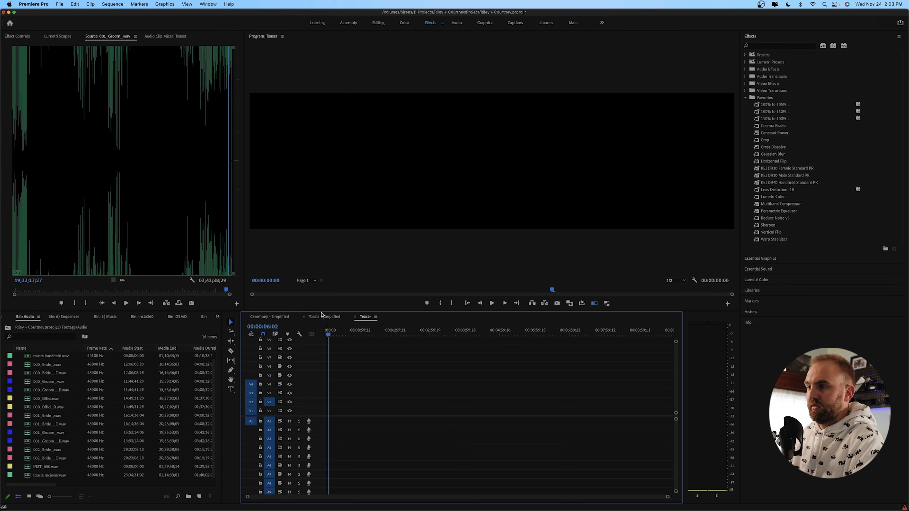
left_click(272, 317)
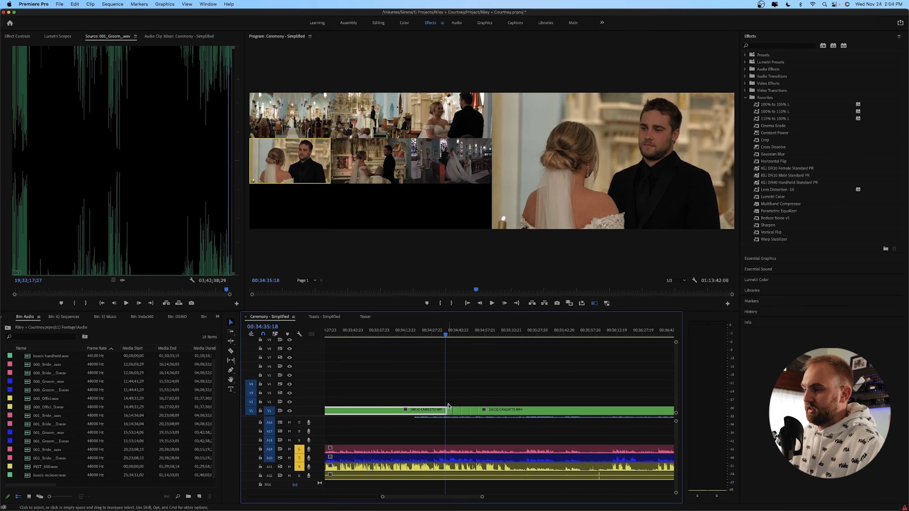
left_click(368, 319)
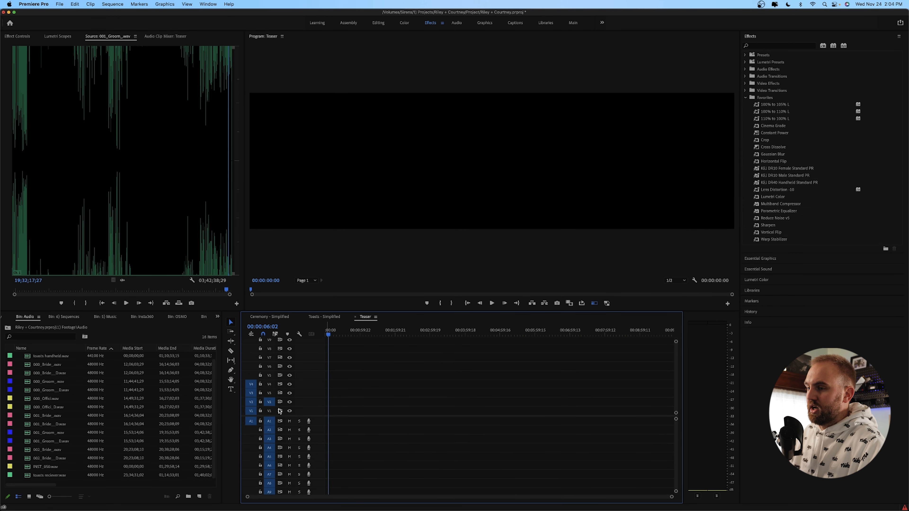
left_click(270, 402)
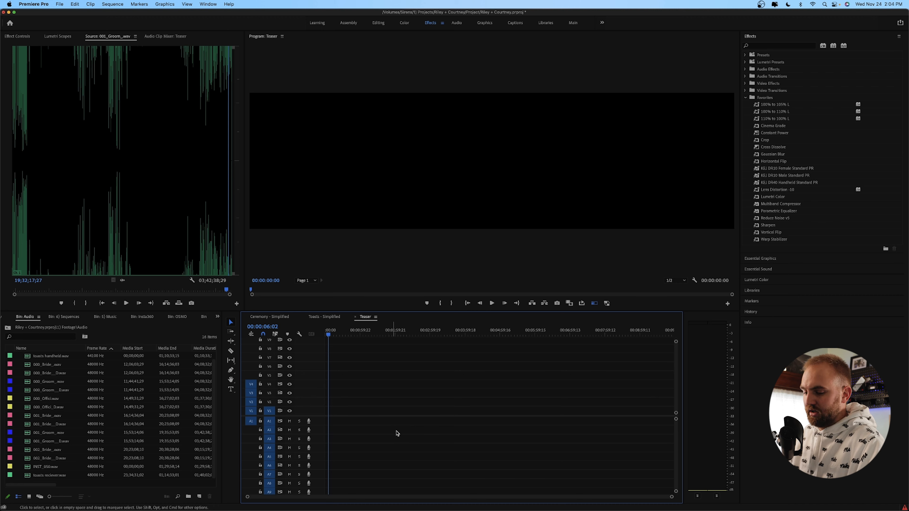
Step: Open the project's Music bin and load the turn-it-up instrumental track as the source clip
left_click(10, 329)
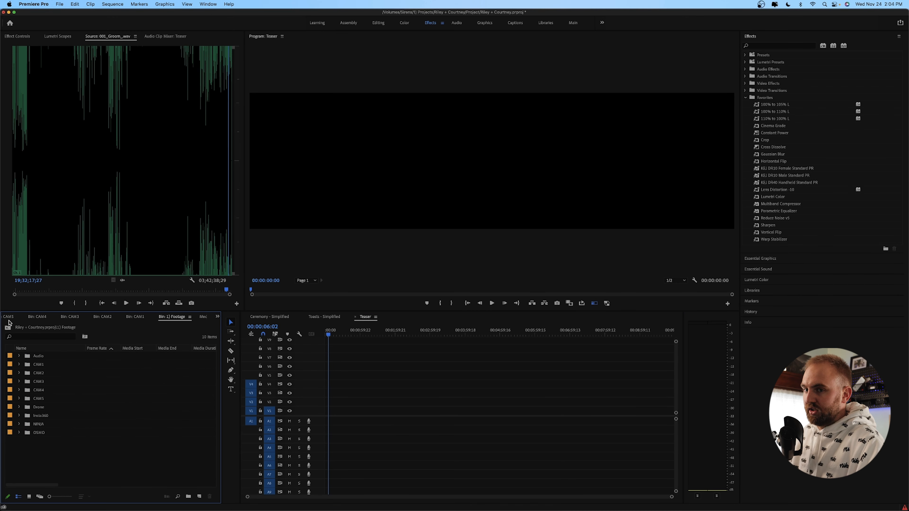
left_click(10, 326)
double_click(65, 391)
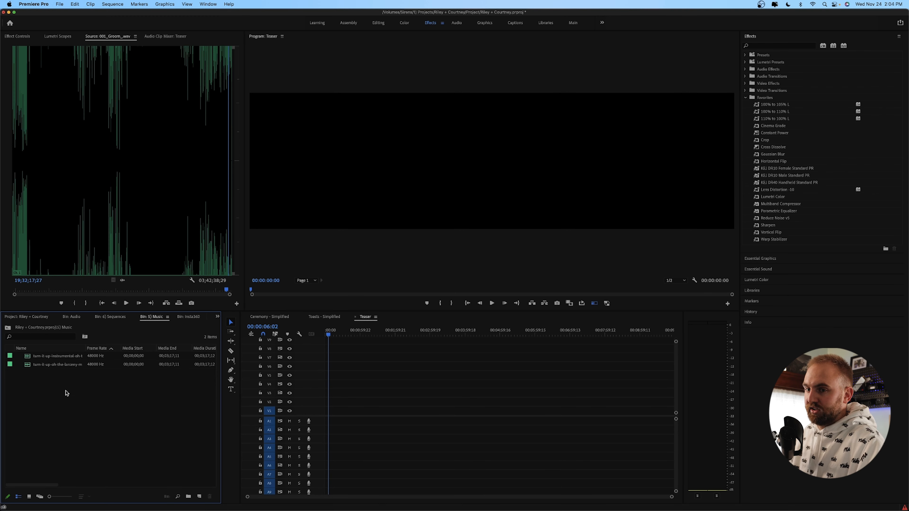
double_click(65, 357)
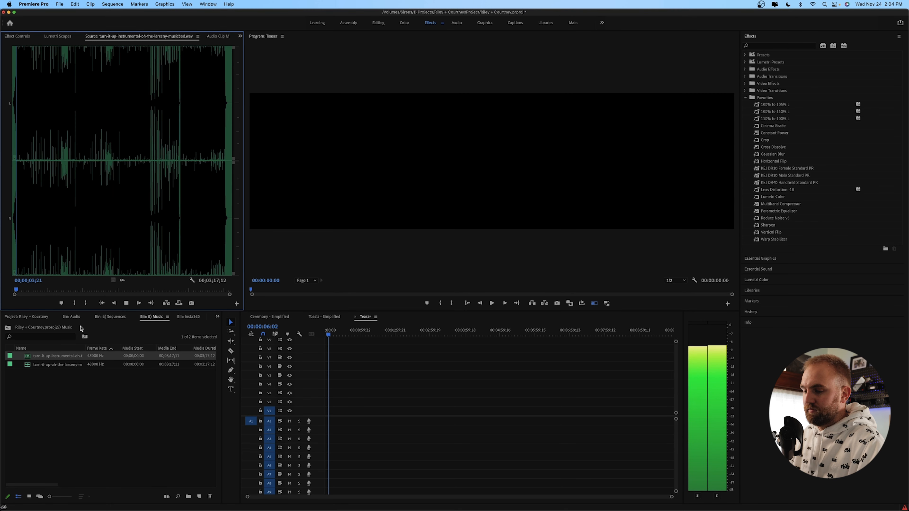
Step: Mark the instrumental's out point at 00;00;04;04 and place that opening section on A3 at the start of Teaser
key("space")
key("Left")
key("Left")
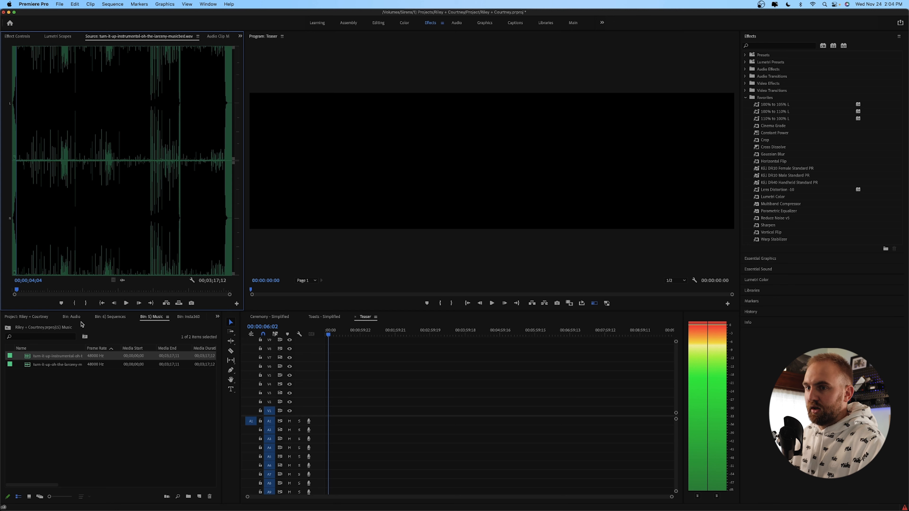
left_click(87, 304)
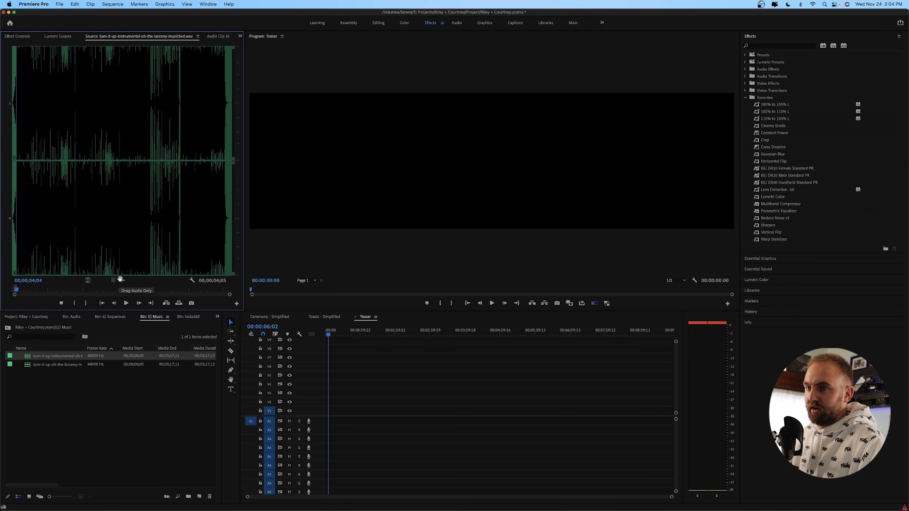
left_click_drag(122, 282, 320, 439)
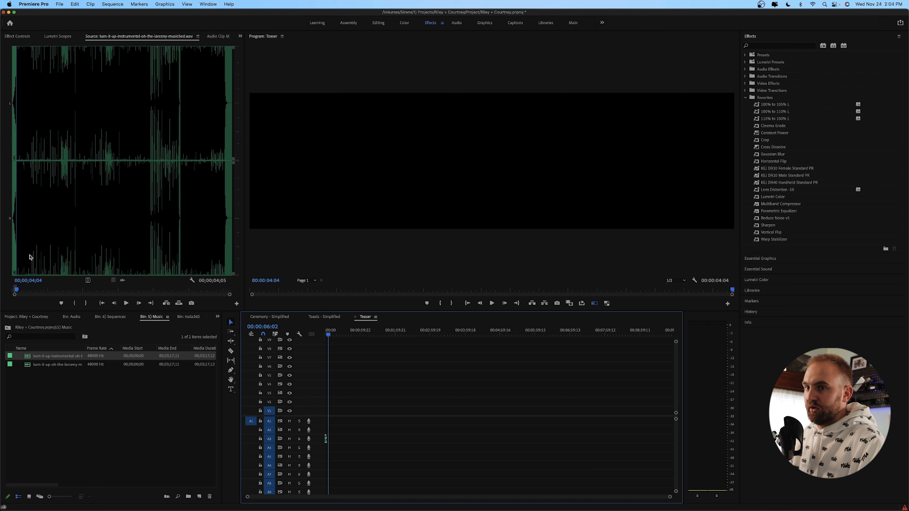
Step: Listen further into the instrumental at a higher volume and mark a new in point at about 17 seconds
key("XF86AudioRaiseVolume")
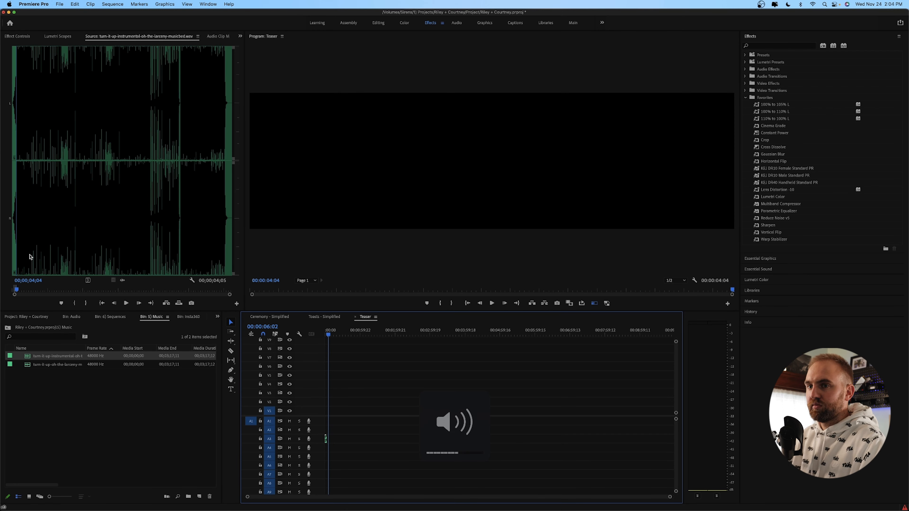
left_click(24, 233)
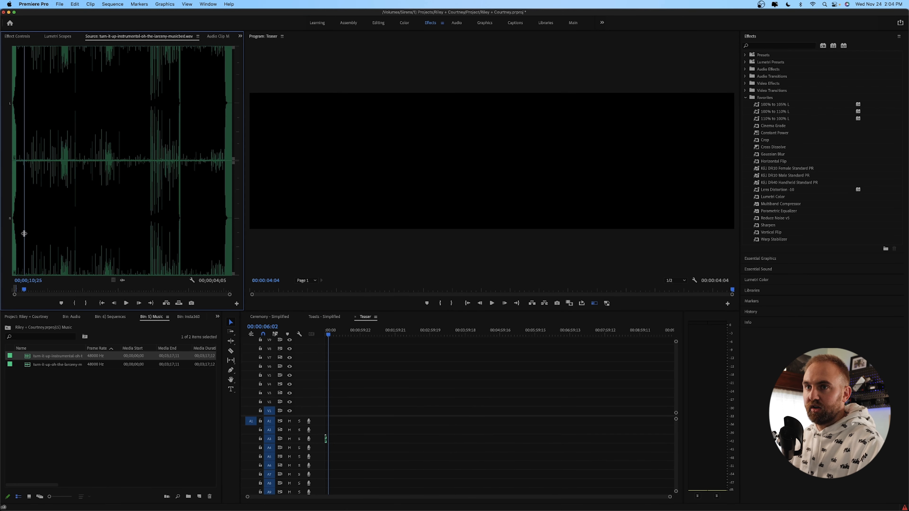
key("space")
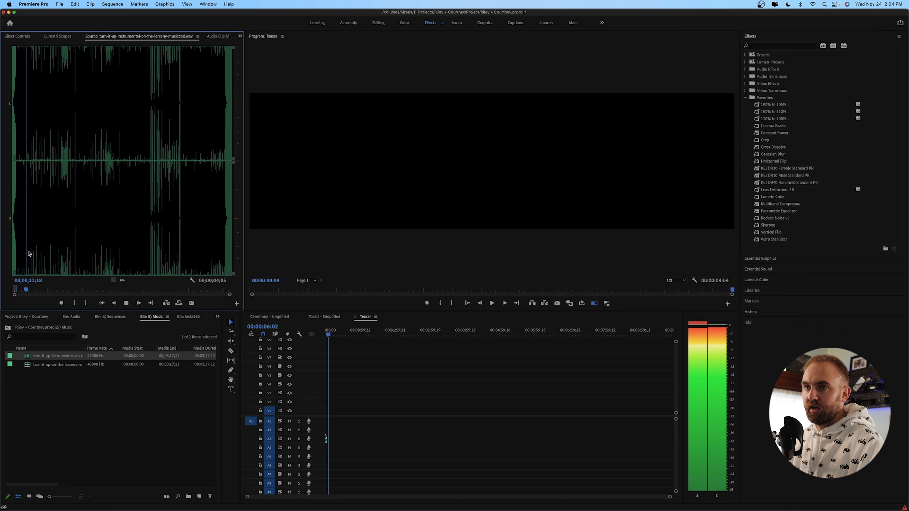
key("space")
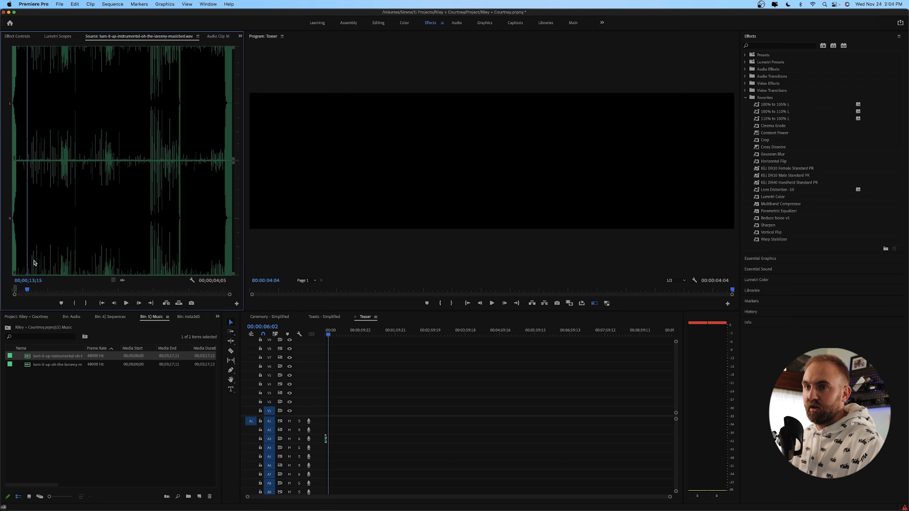
key("space")
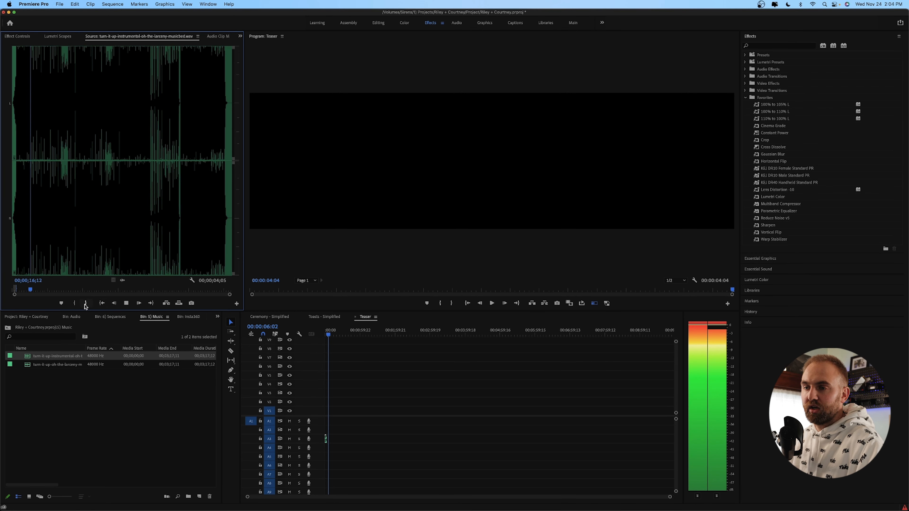
key("space")
key("Right")
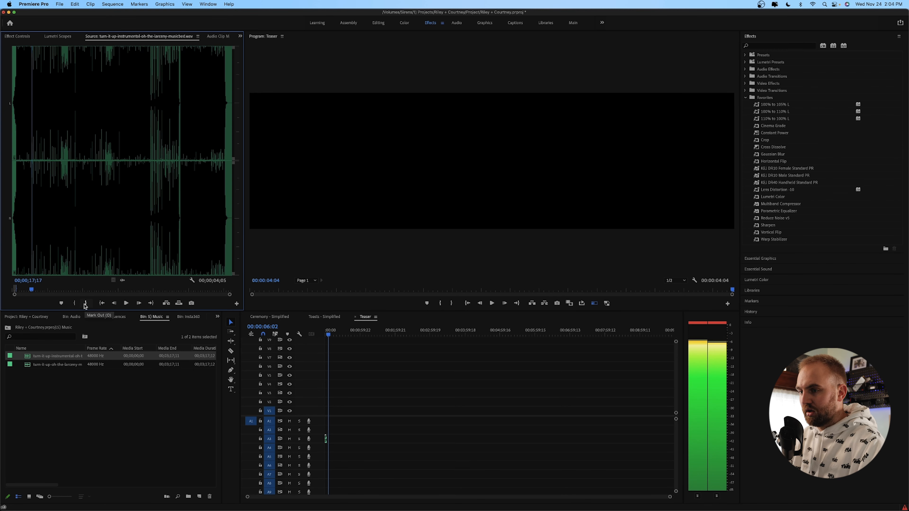
left_click(29, 264)
key("space")
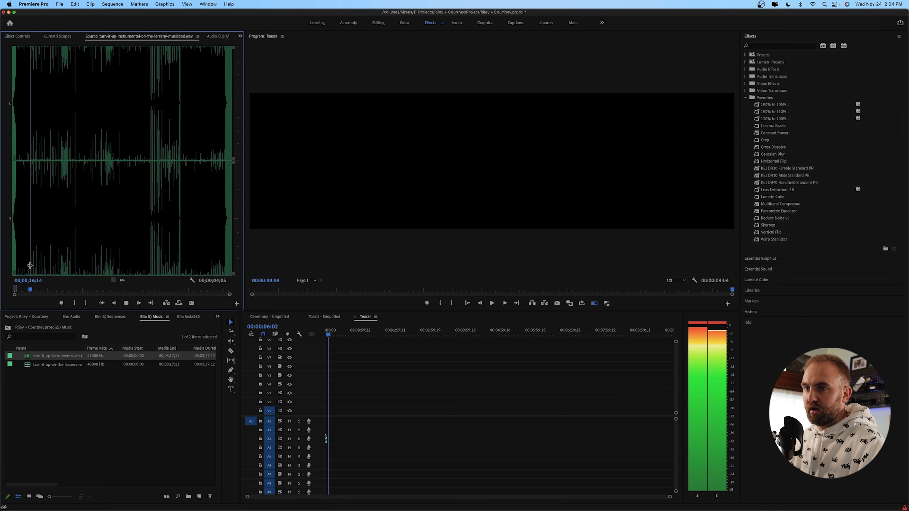
key("space")
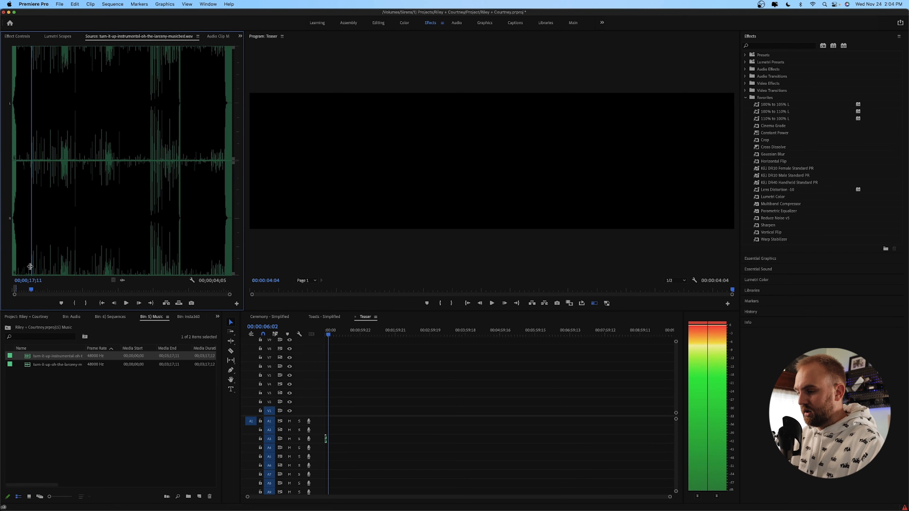
left_click(75, 303)
Step: Place the instrumental's remaining section directly after the opening music clip and move both clips to track A5
left_click(53, 249)
key("space")
key("space")
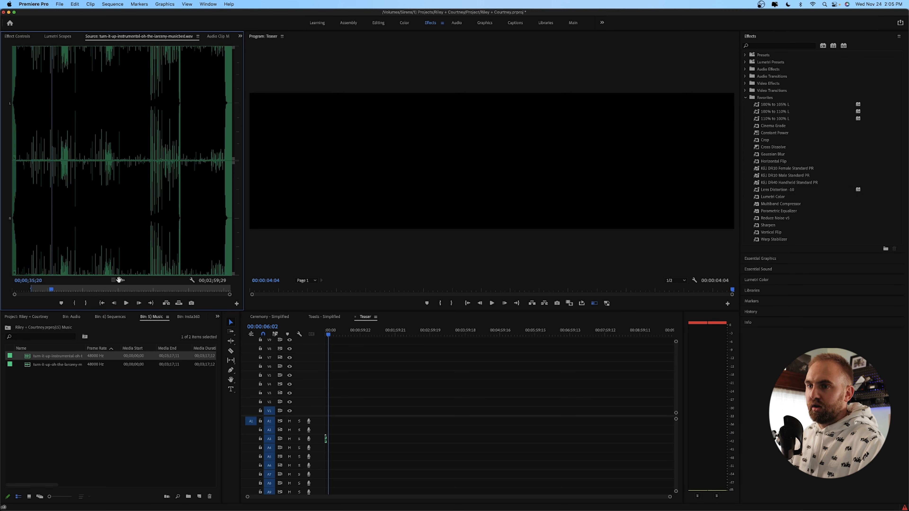
left_click_drag(121, 280, 331, 443)
scroll(331, 443, "up", 6)
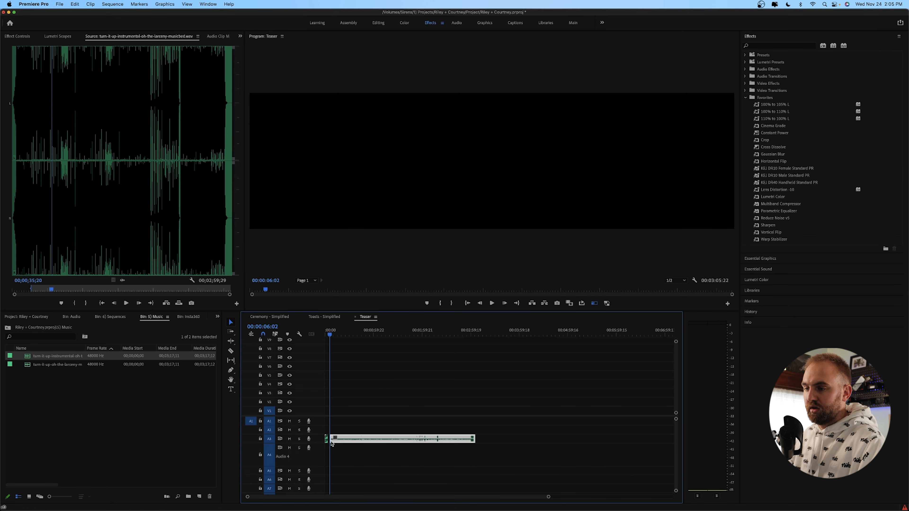
scroll(332, 443, "left", 5)
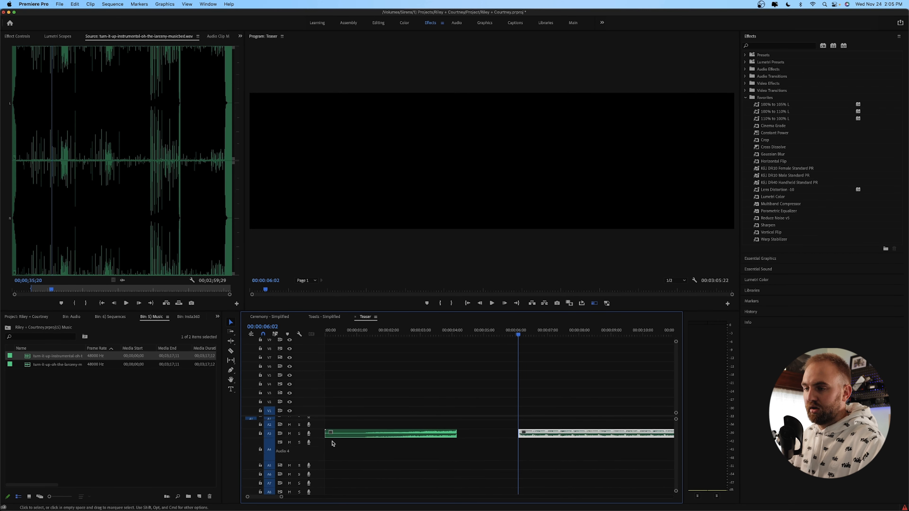
left_click_drag(560, 442, 504, 437)
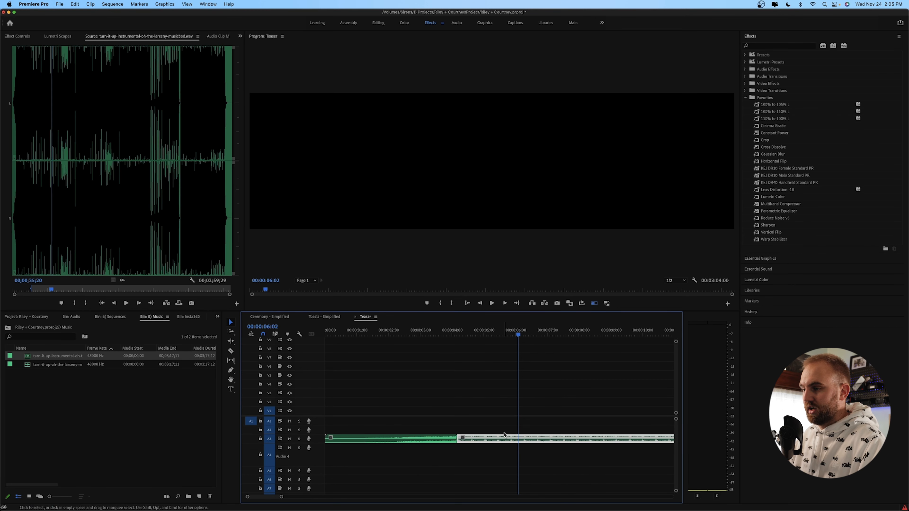
left_click(438, 442, "shift")
left_click_drag(416, 442, 421, 472)
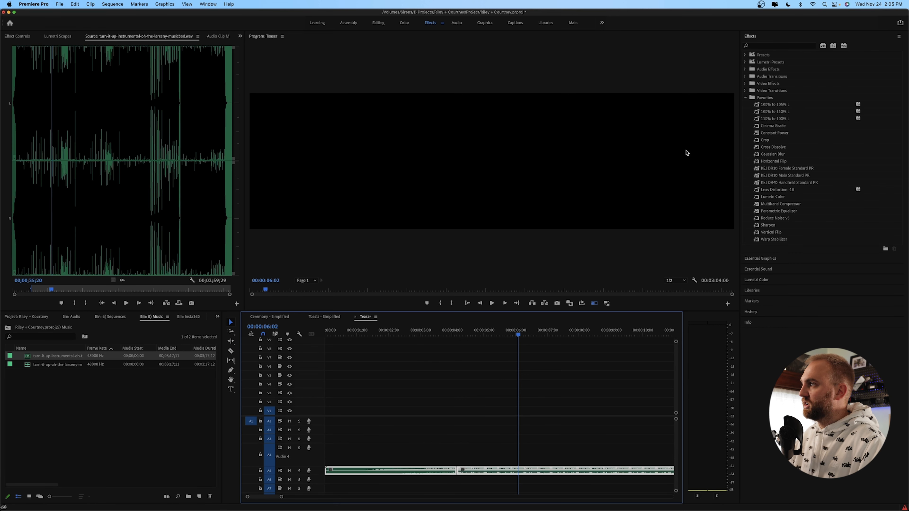
Step: Try a Constant Power transition at the cut between the two music clips, listen to it, and remove it
left_click_drag(774, 132, 595, 346)
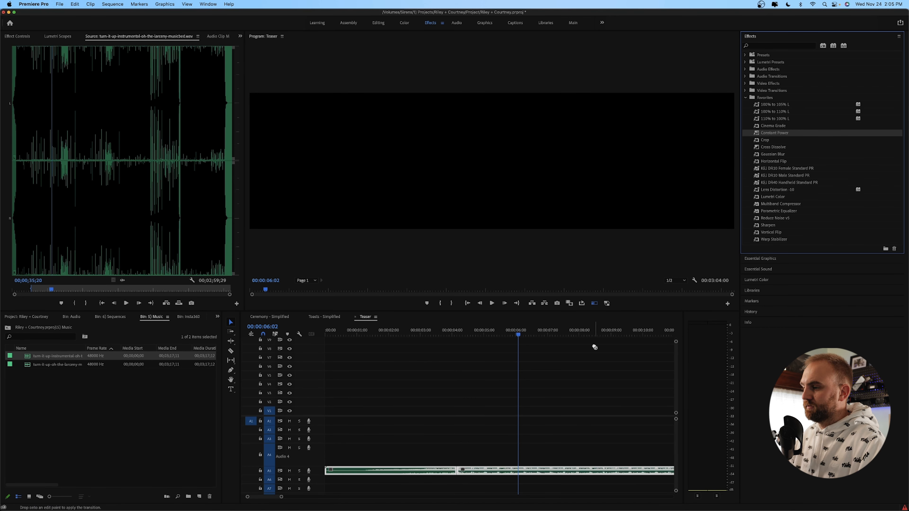
left_click_drag(462, 476, 461, 476)
left_click(420, 331)
key("space")
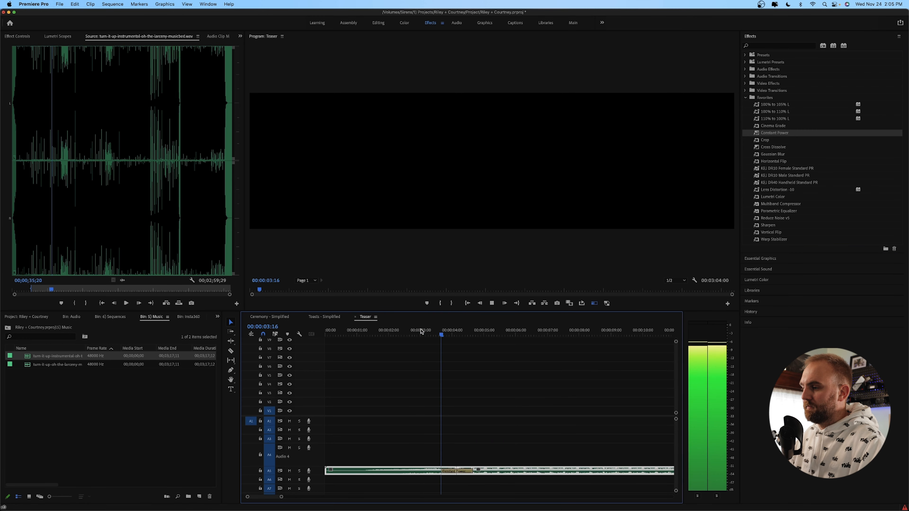
key("space")
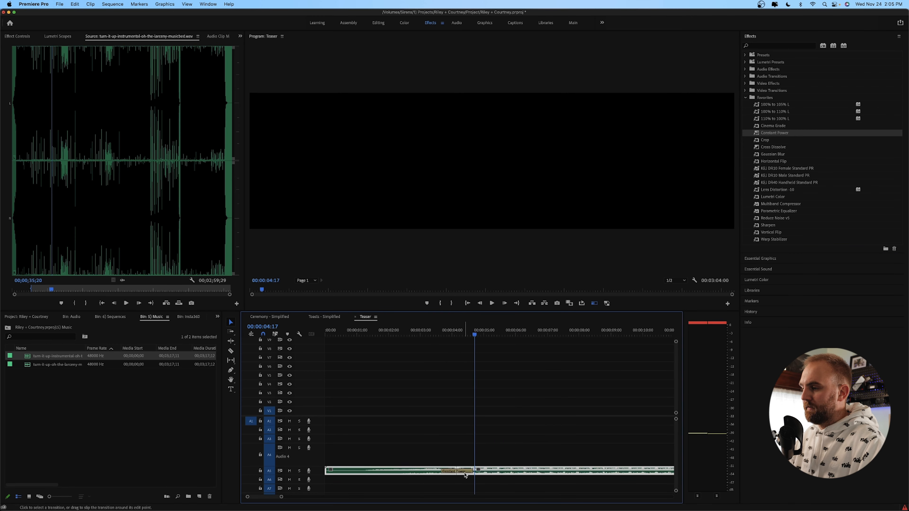
left_click(458, 333)
key("space")
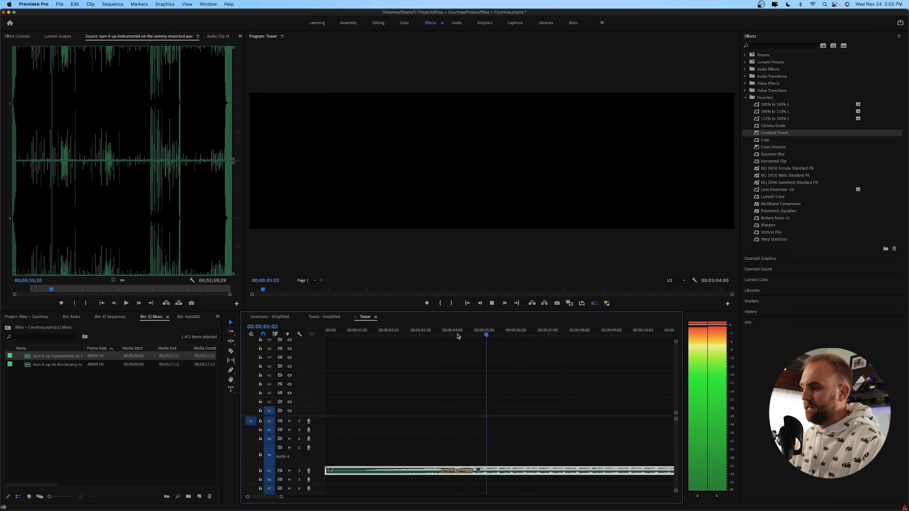
left_click(462, 471)
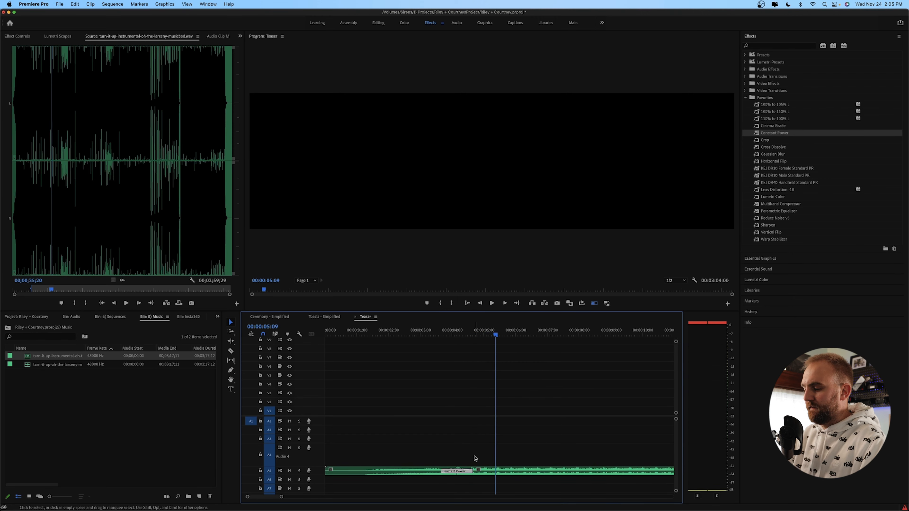
key("Delete")
Step: Play back the cut between the opening music clip and the second instrumental section
left_click(400, 335)
key("space")
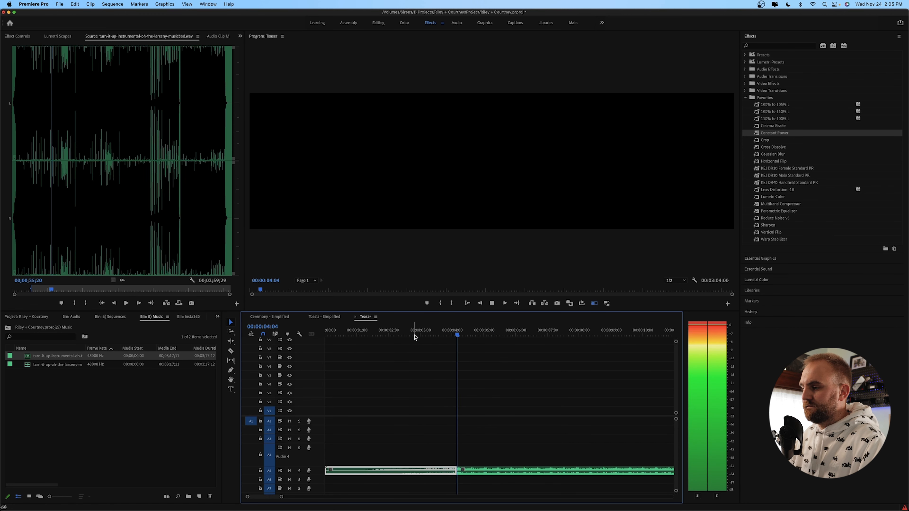
left_click(423, 334)
key("space")
key("space")
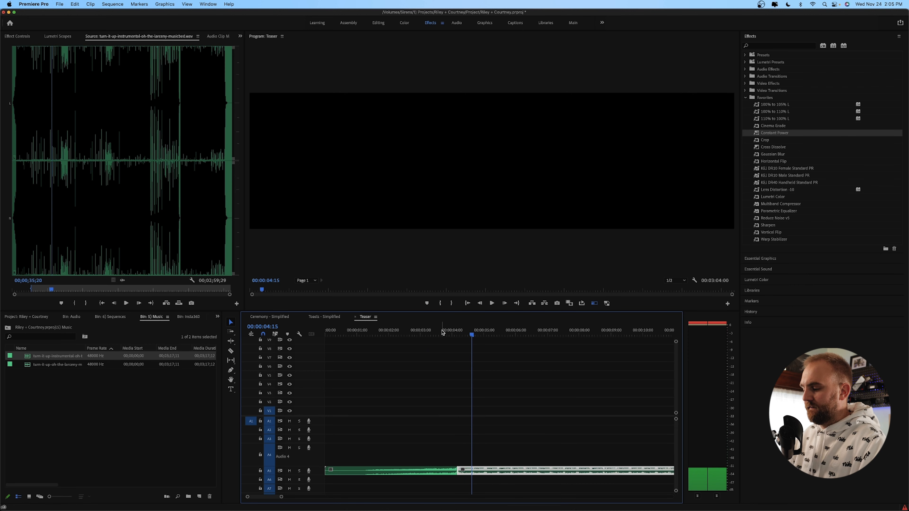
Step: Try moving both music clips about 10 frames later, listen to their join, and return them to the sequence start
left_click_drag(432, 476, 444, 476)
left_click(412, 331)
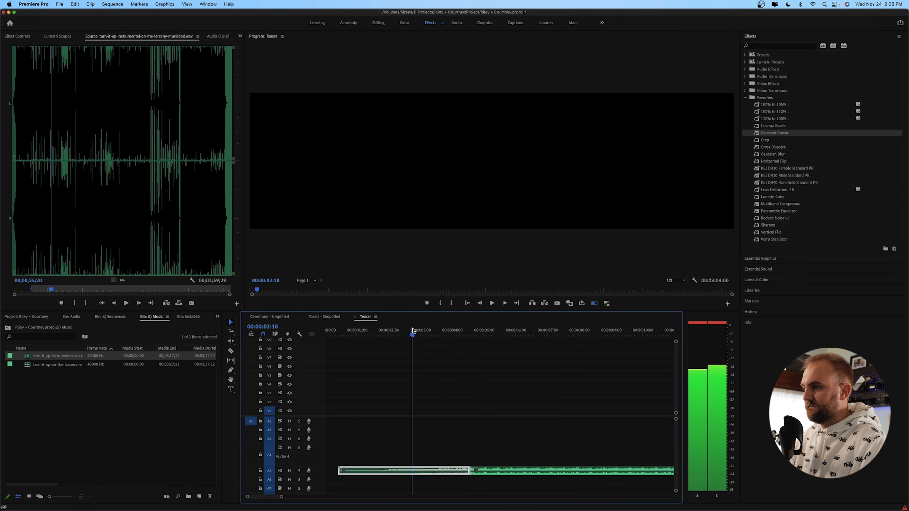
key("space")
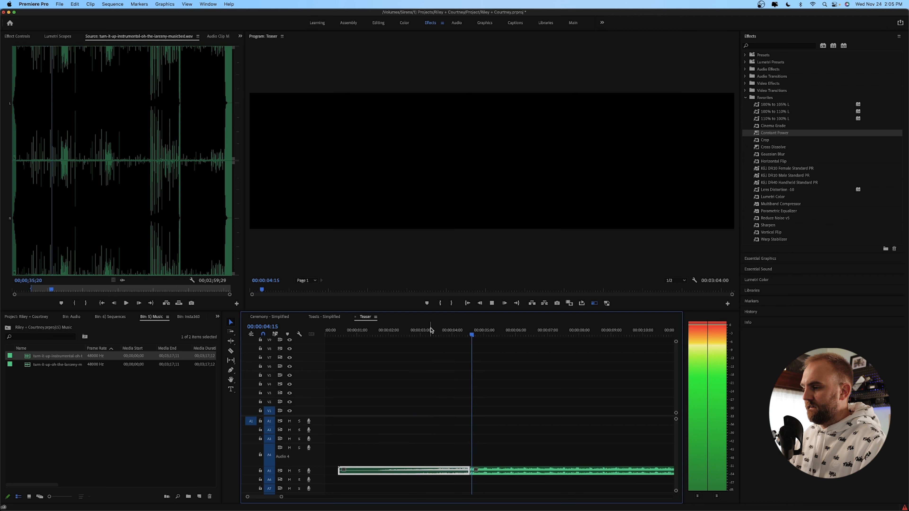
left_click(473, 476)
scroll(473, 477, "up", 5)
scroll(473, 474, "up", 3)
left_click_drag(444, 473, 455, 473)
scroll(531, 400, "down", 6)
left_click(354, 331)
key("space")
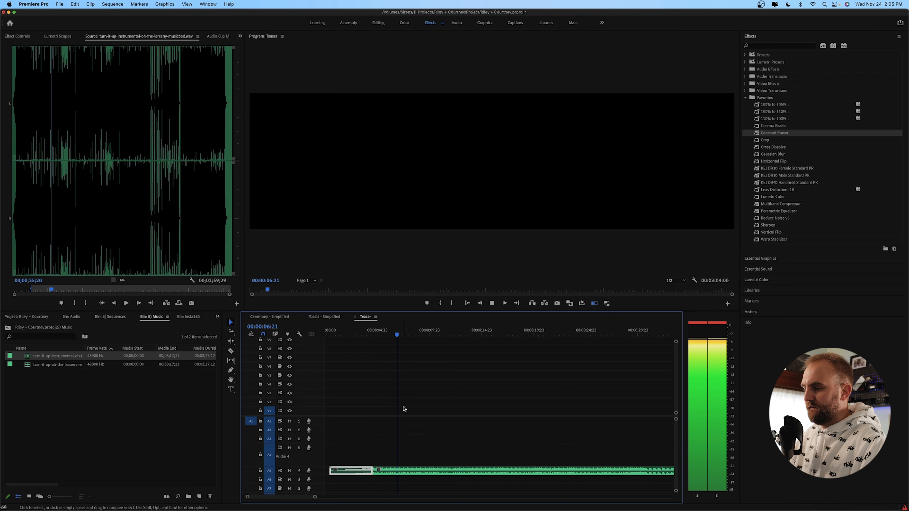
left_click_drag(400, 471, 394, 473)
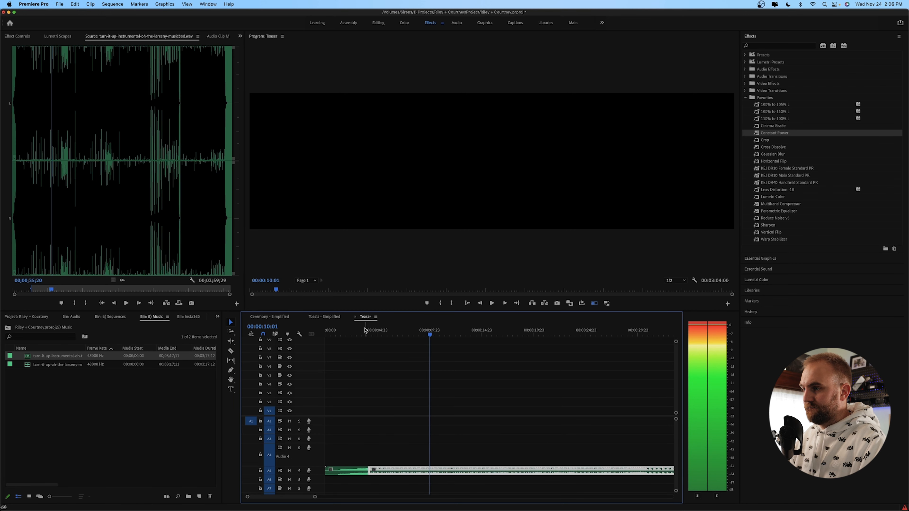
Step: Move the cut between the two music clips one frame later
scroll(368, 472, "up", 1)
scroll(368, 472, "up", 4)
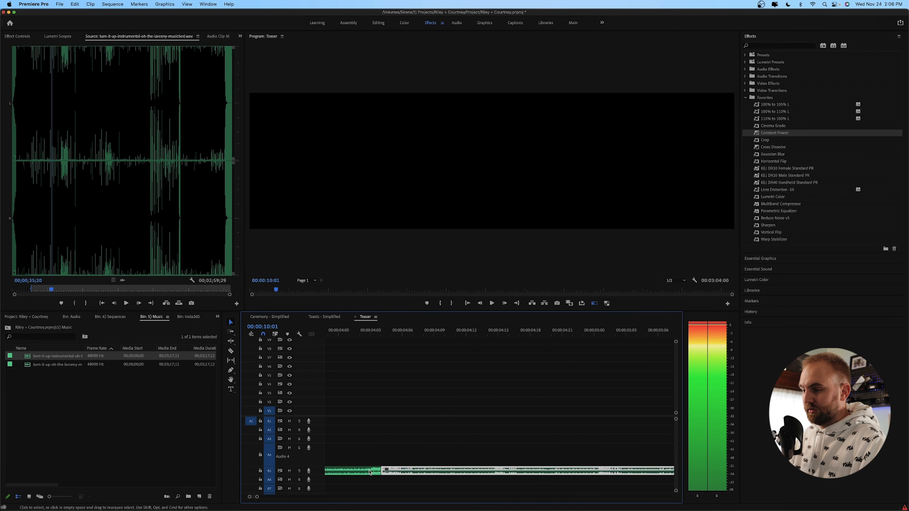
left_click_drag(374, 475, 384, 472)
key("minus")
key("minus")
key("minus")
key("minus")
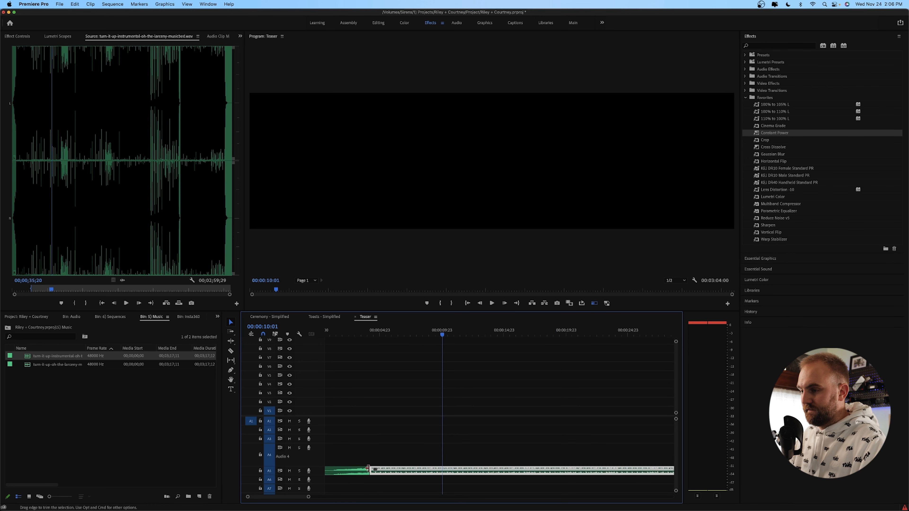
Step: Apply a Constant Power transition at the cut between the music clips, shorten it to about two frames, and listen to it
left_click_drag(764, 134, 586, 355)
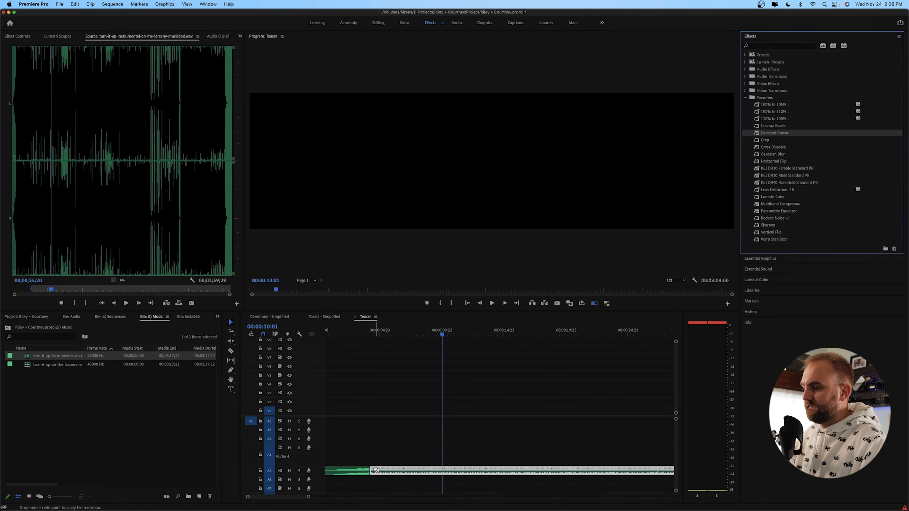
left_click_drag(369, 474, 368, 475)
scroll(358, 474, "up", 8)
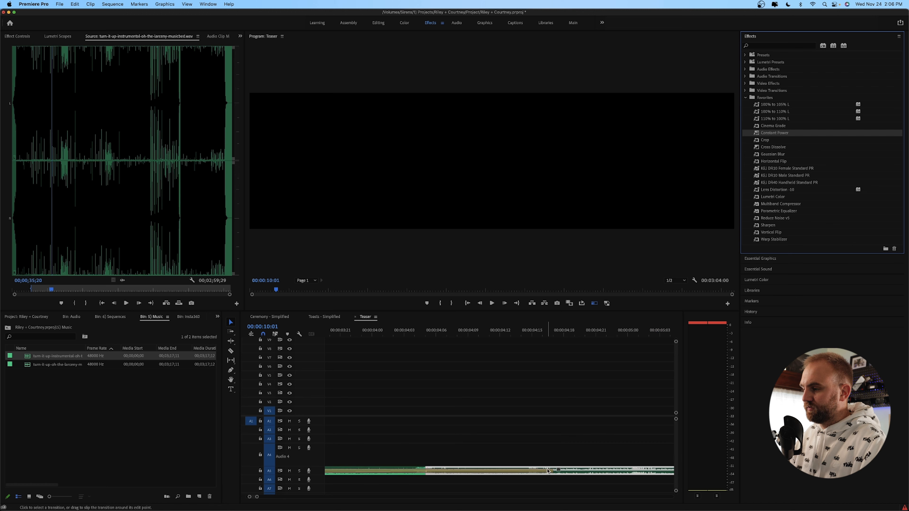
left_click_drag(550, 471, 434, 476)
scroll(433, 476, "down", 2)
scroll(434, 476, "down", 3)
left_click(328, 333)
key("space")
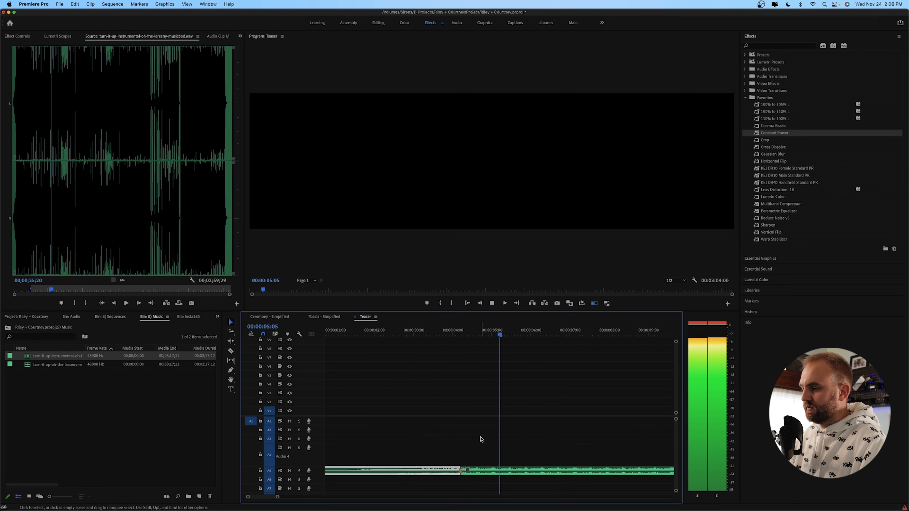
key("space")
Step: Shift the Constant Power transition one frame later so it starts at the cut, and listen to it
scroll(465, 466, "up", 5)
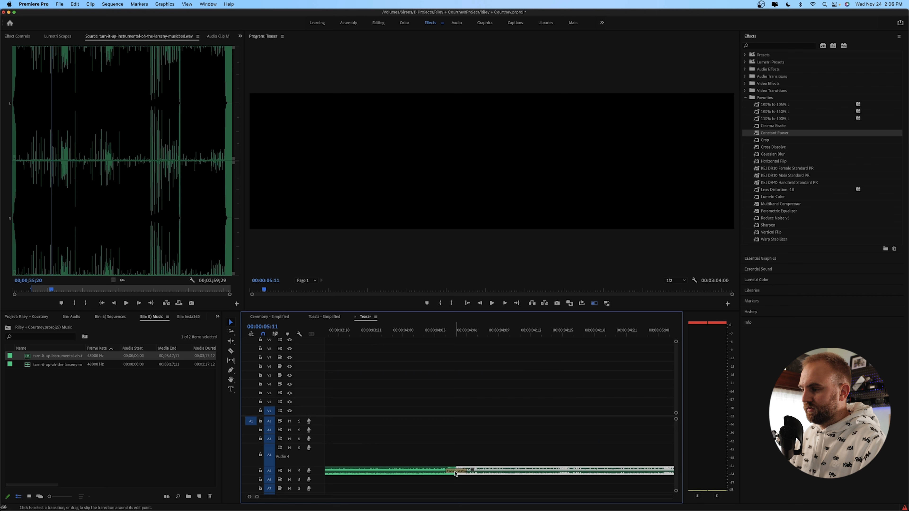
left_click(455, 472)
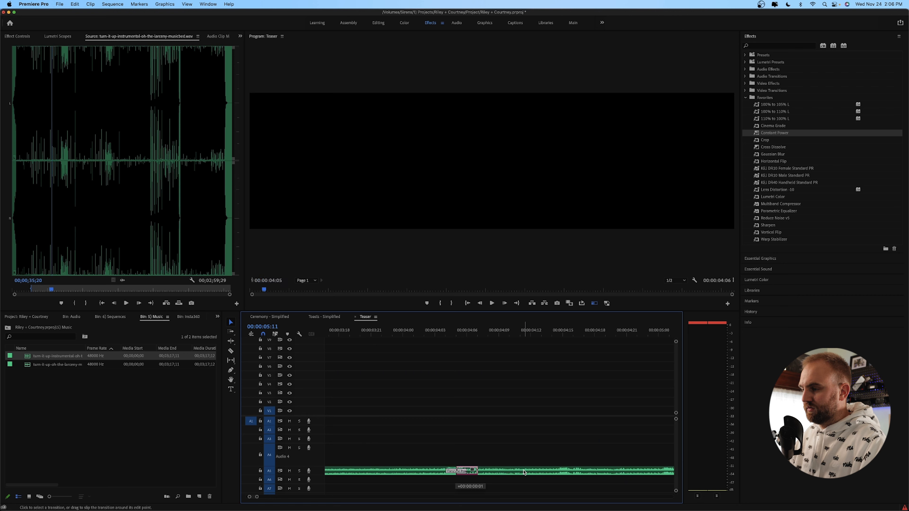
left_click(360, 330)
key("space")
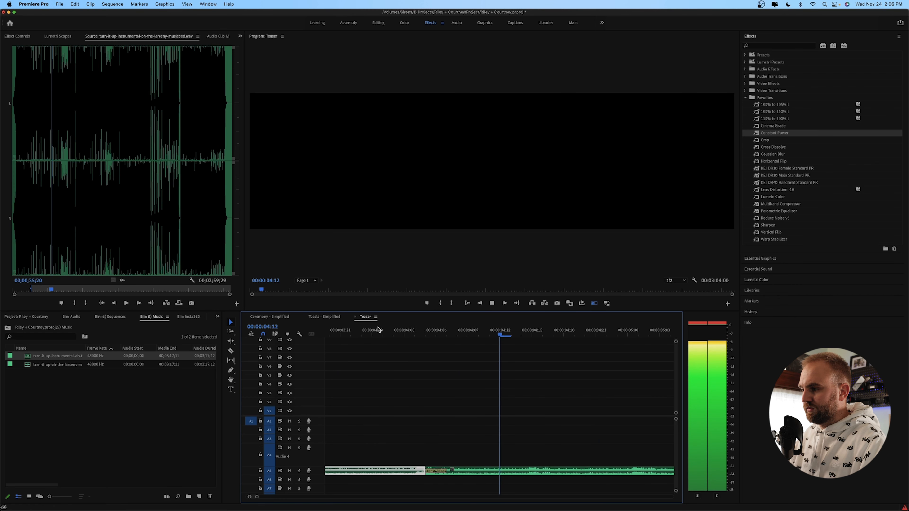
Step: Align the Constant Power transition so it ends at the cut, and play the music through the join
left_click_drag(395, 471, 323, 476)
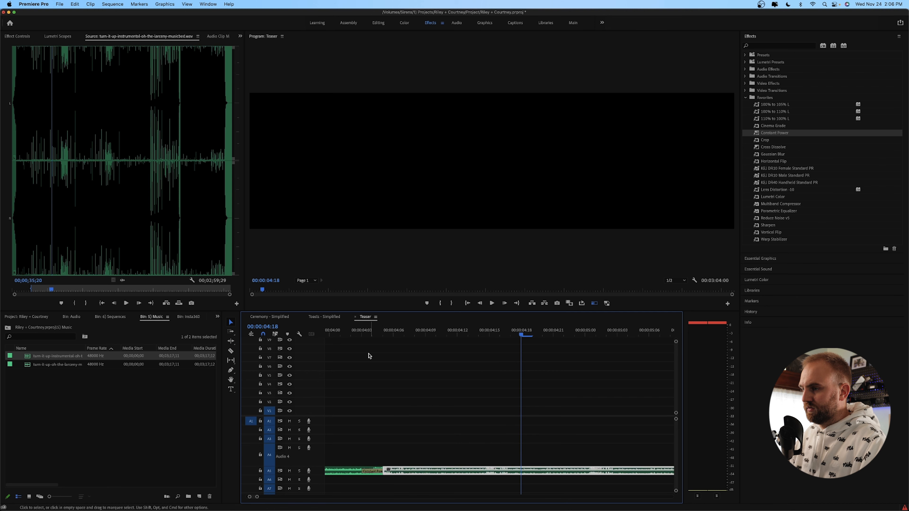
key("space")
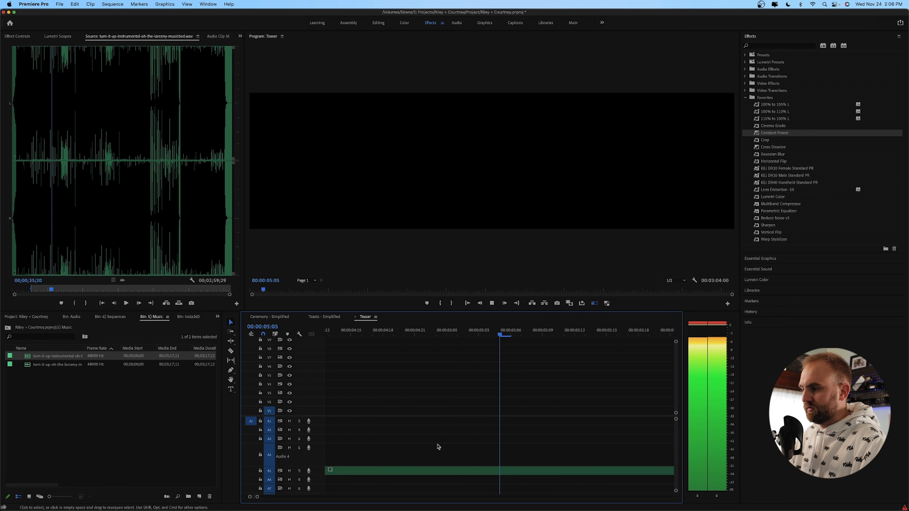
key("minus")
key("minus")
key("minus")
key("minus")
key("minus")
key("minus")
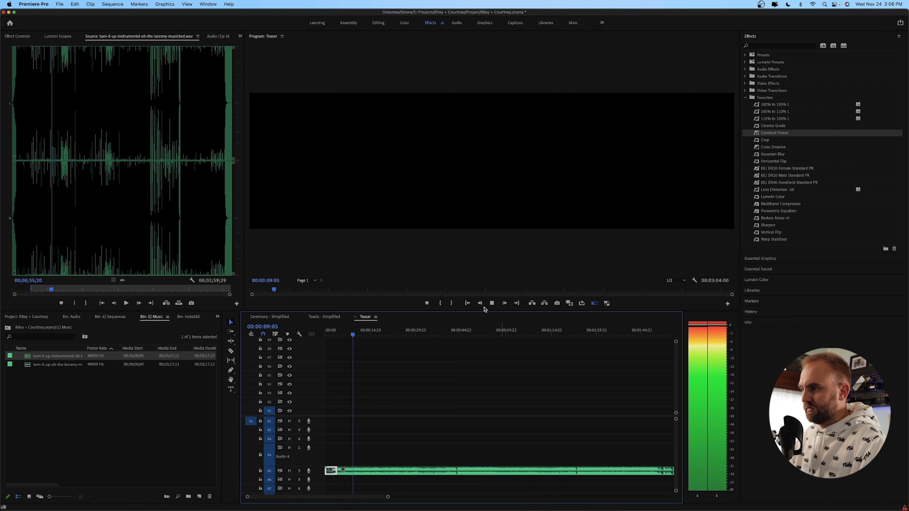
left_click(492, 303)
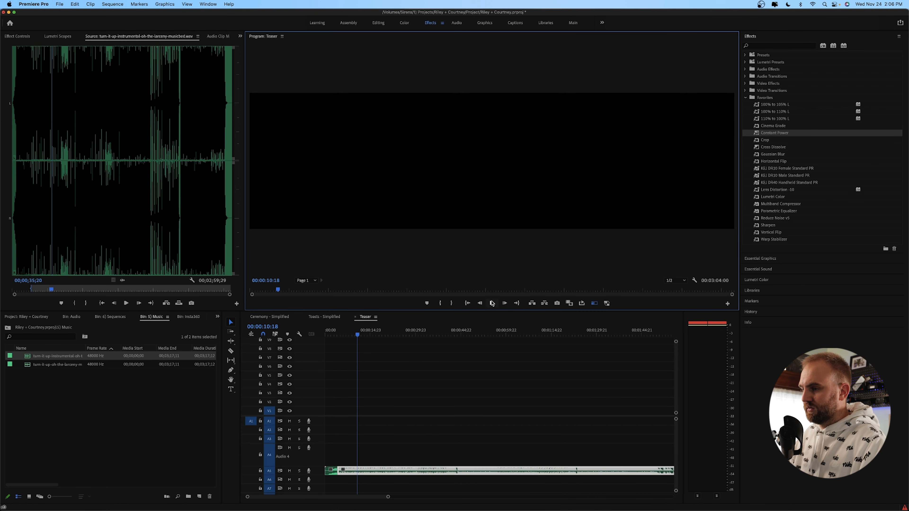
Step: Play the joined music edit from the start of the Teaser sequence
left_click(365, 469)
key("minus")
key("minus")
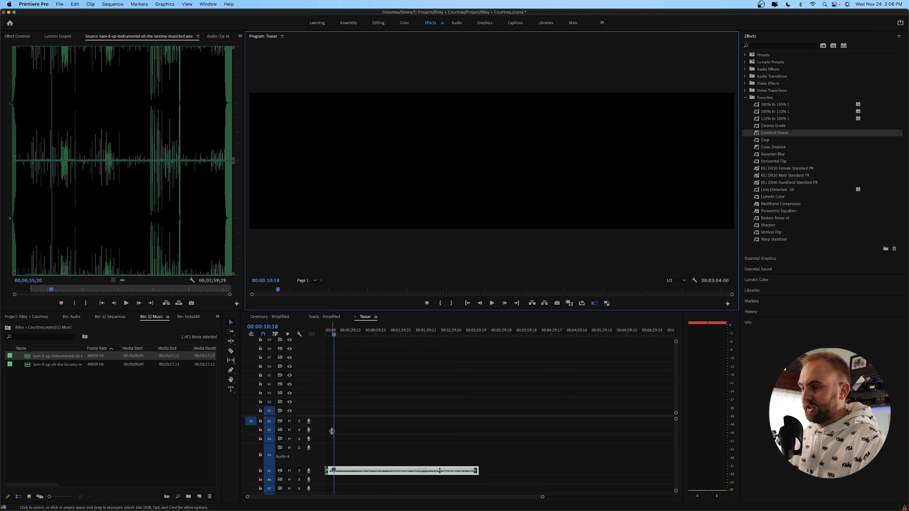
left_click(341, 334)
key("space")
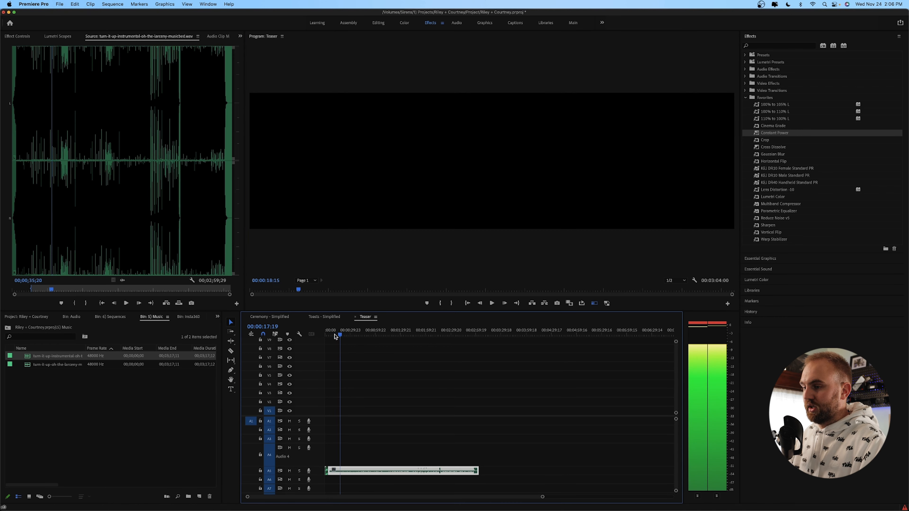
left_click_drag(341, 335, 323, 335)
key("space")
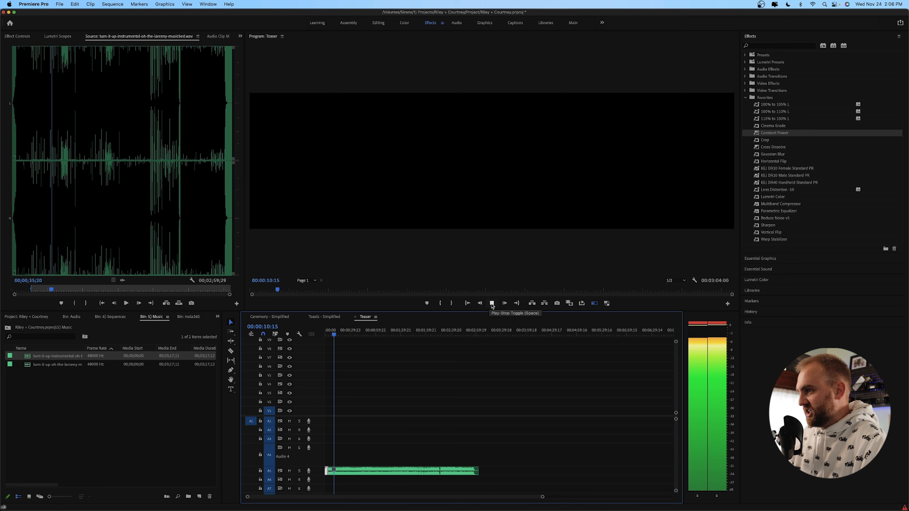
Step: Listen to the music further in, around 31 seconds, and place the playhead at 00:00:37:01
key("equal")
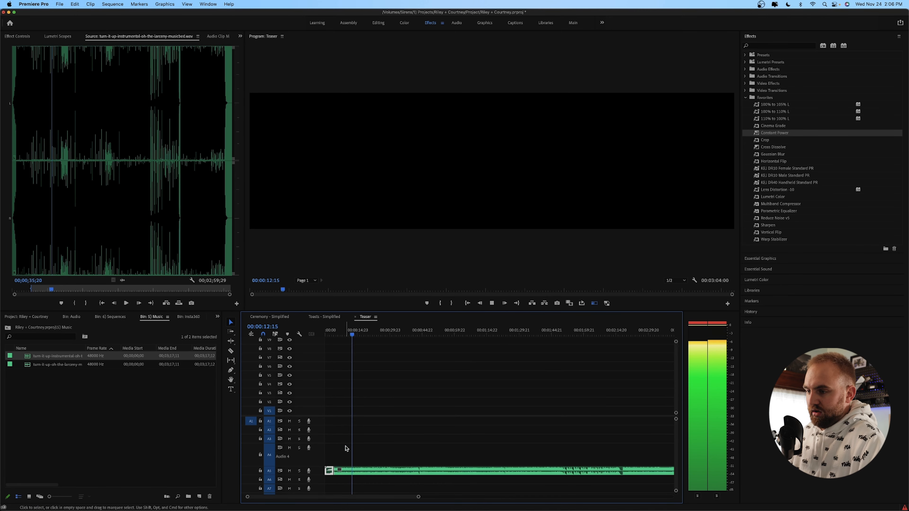
left_click_drag(358, 335, 388, 340)
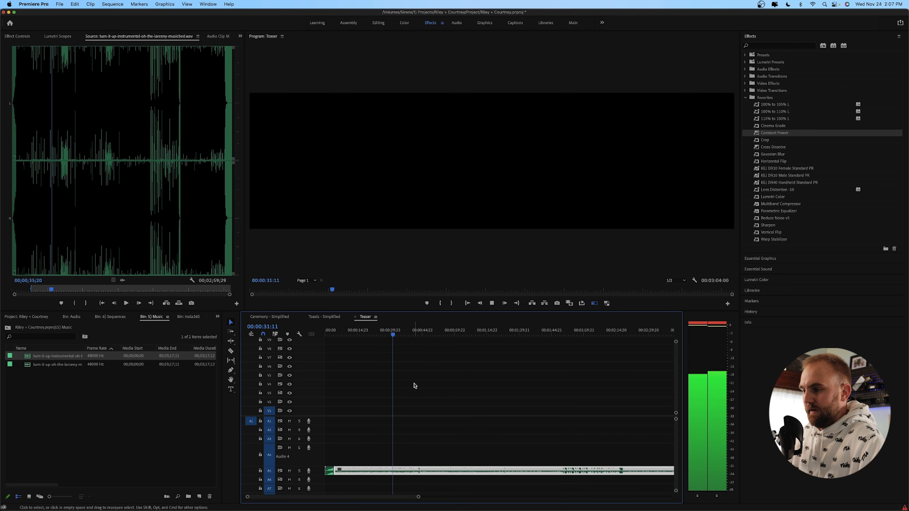
key("space")
left_click(405, 331)
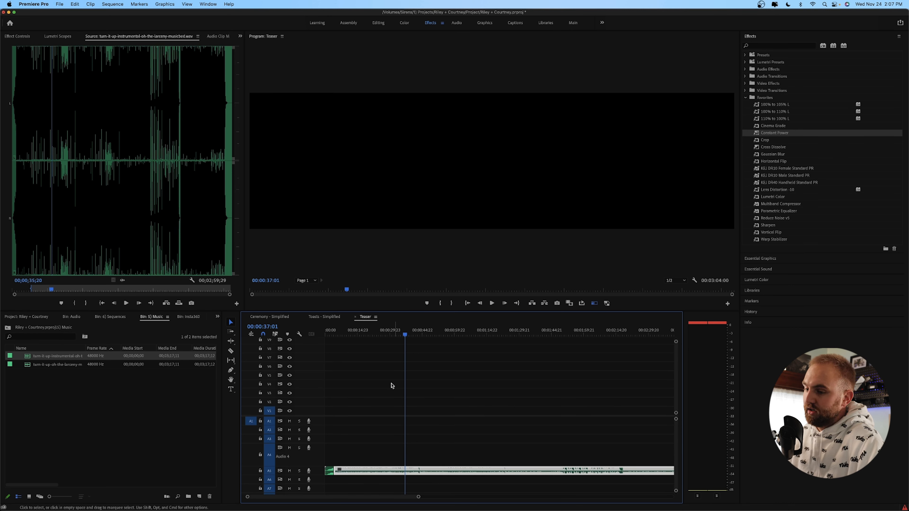
key("minus")
key("minus")
key("minus")
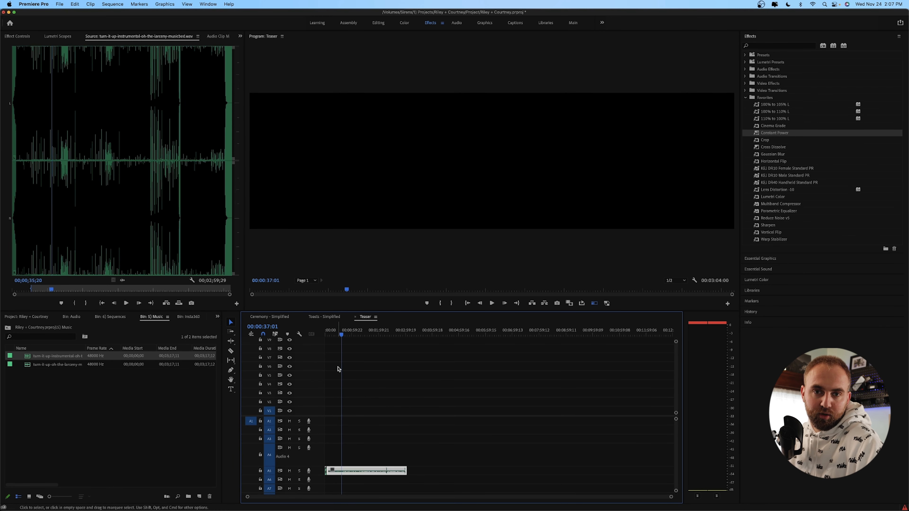
Step: Bring up the Toasts - Simplified sequence and switch to Ceremony - Simplified
left_click(329, 318)
left_click(276, 317)
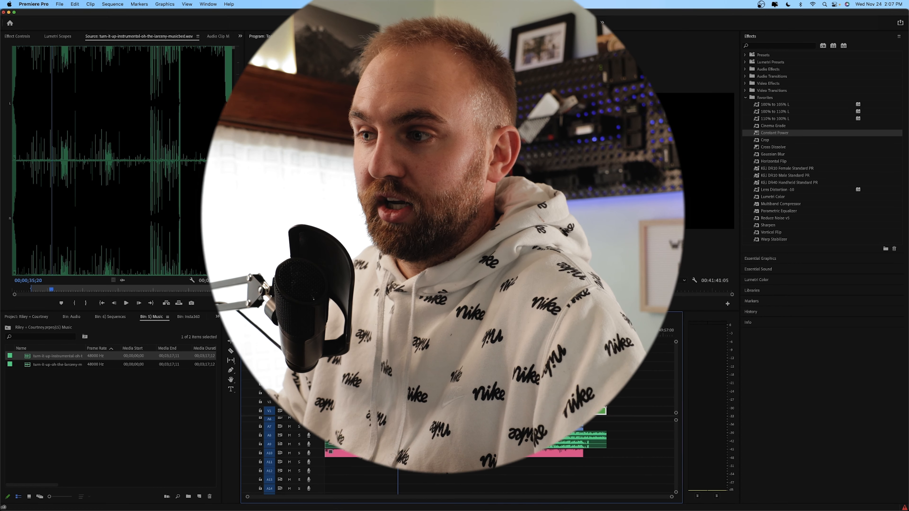